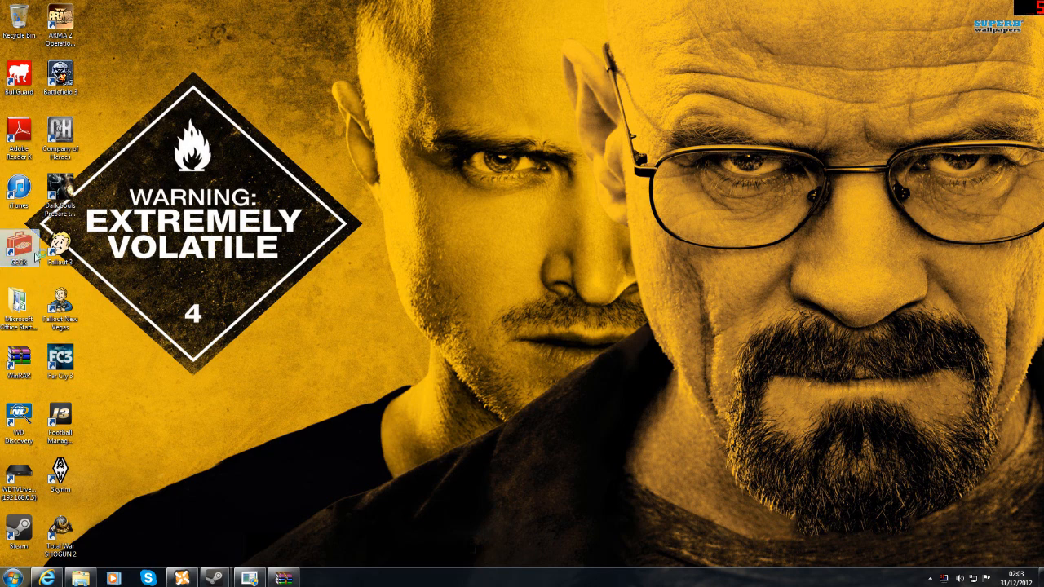
Step: Launch the Garden of Eden Creation Kit and open its data file selection
{"action": "left_click", "coordinate": [23, 258]}
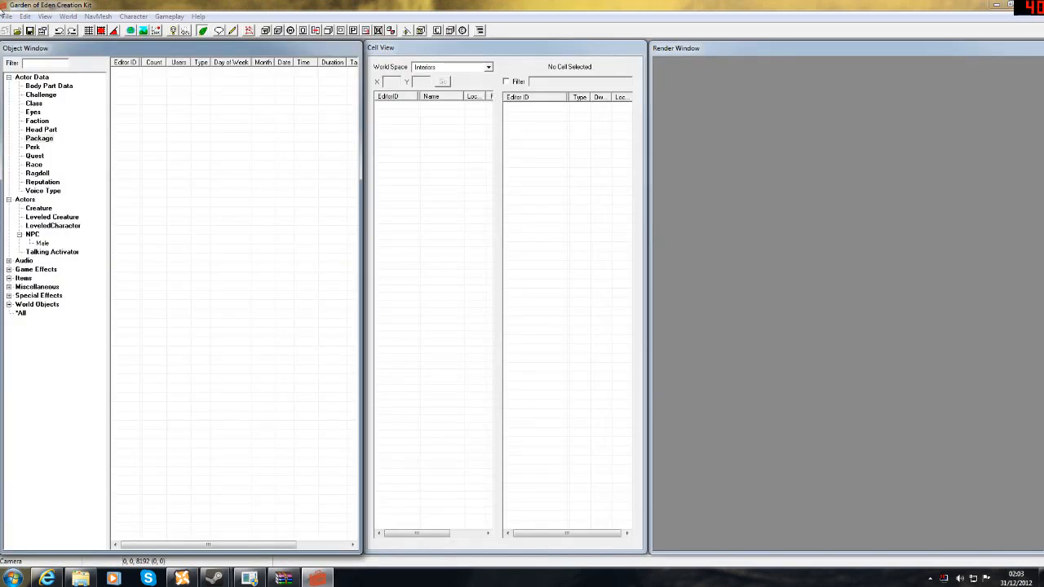
{"action": "left_click", "coordinate": [7, 17]}
{"action": "left_click", "coordinate": [18, 27]}
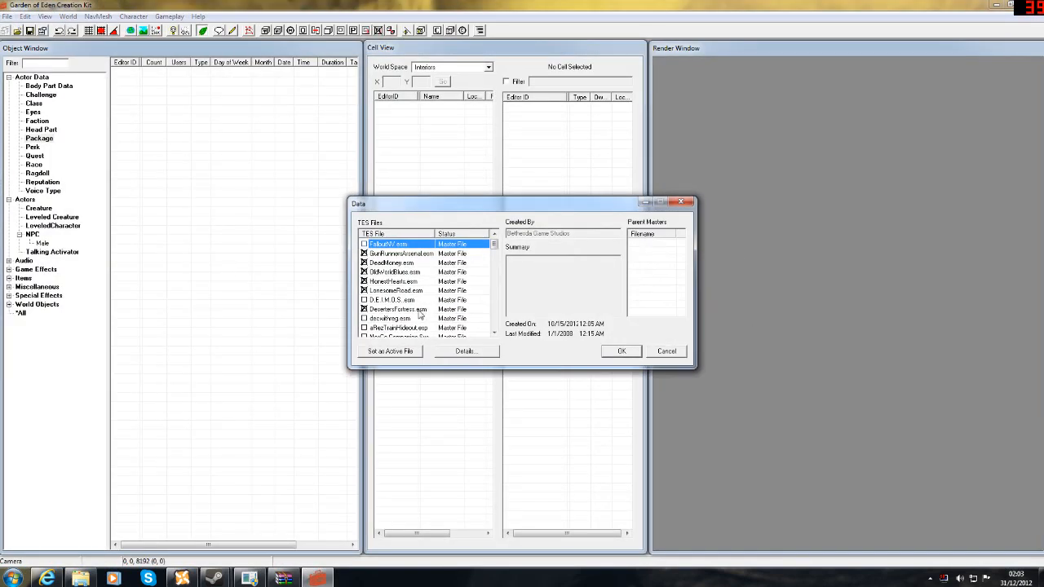
Step: Deselect the GunRunnersArsenal, DeadMoney, OldWorldBlues, HonestHearts, LonesomeRoad and DesertersFortress master files
{"action": "double_click", "coordinate": [378, 253]}
{"action": "double_click", "coordinate": [375, 262]}
{"action": "double_click", "coordinate": [375, 272]}
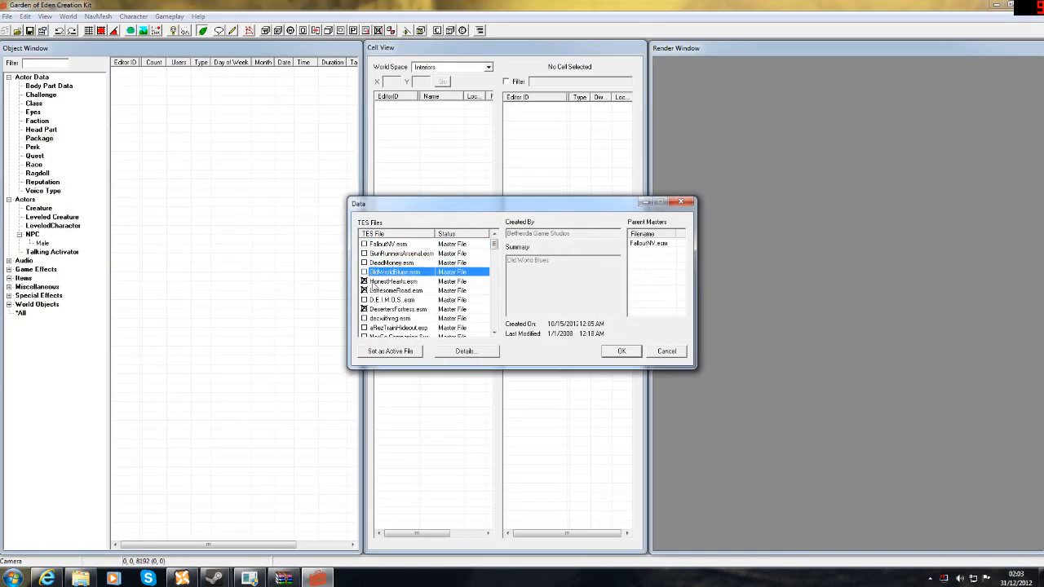
{"action": "left_click", "coordinate": [373, 281]}
{"action": "double_click", "coordinate": [371, 283]}
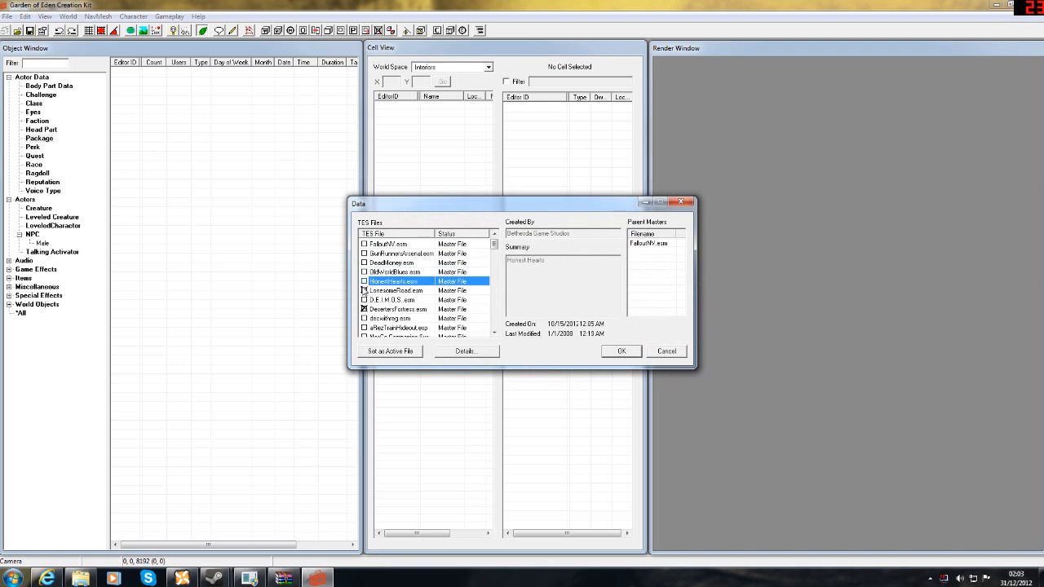
{"action": "double_click", "coordinate": [367, 291]}
{"action": "double_click", "coordinate": [368, 310]}
Step: Deselect the CaravanPack, ClassicPack, TribalPack and MercenaryPack master files
{"action": "scroll", "coordinate": [369, 313], "scroll_direction": "down", "scroll_amount": 4}
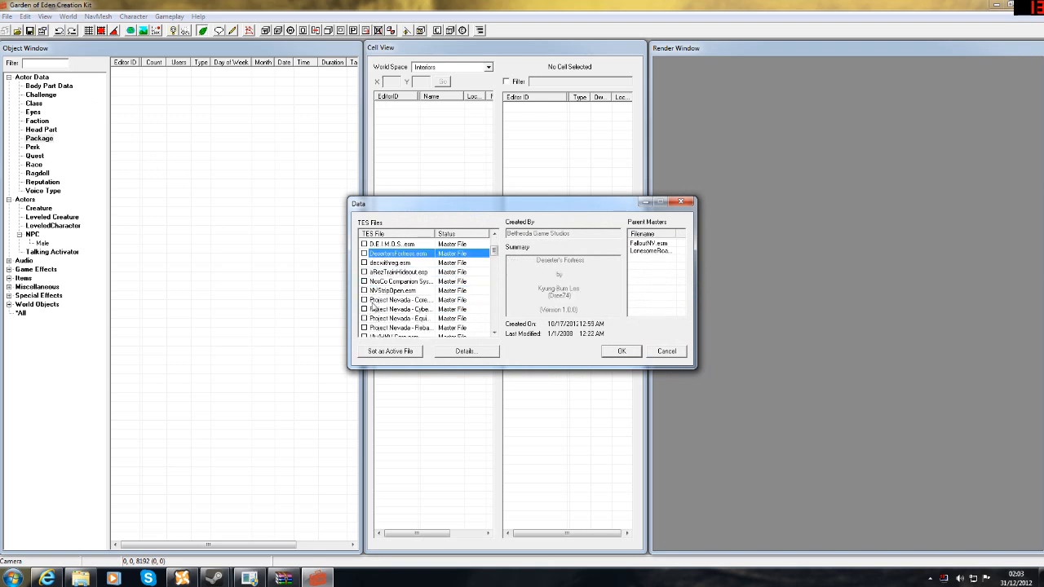
{"action": "left_click", "coordinate": [369, 263]}
{"action": "double_click", "coordinate": [367, 262]}
{"action": "left_click", "coordinate": [365, 272]}
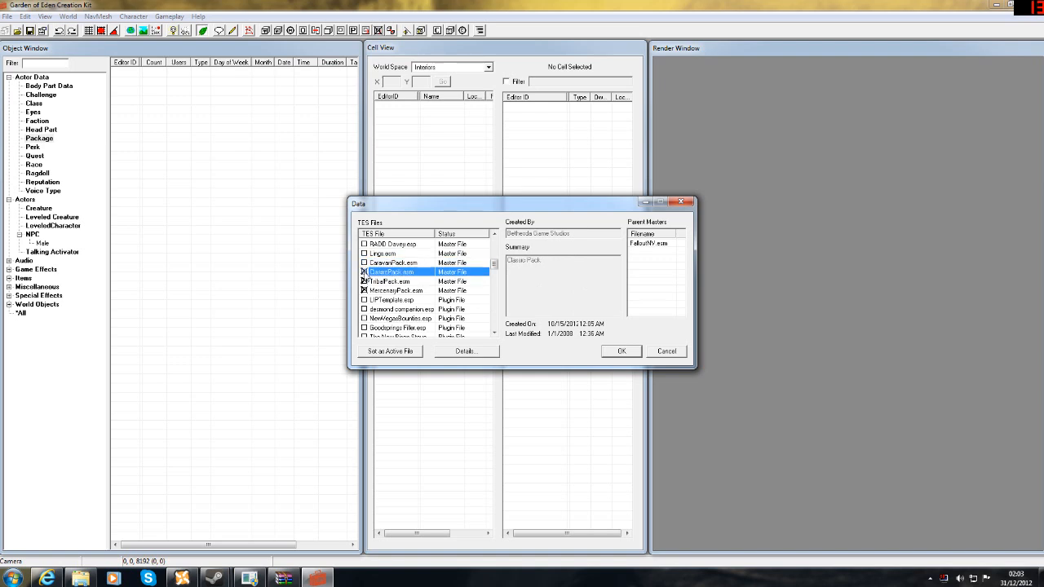
{"action": "double_click", "coordinate": [364, 283]}
{"action": "double_click", "coordinate": [367, 291]}
{"action": "scroll", "coordinate": [368, 292], "scroll_direction": "up", "scroll_amount": 4}
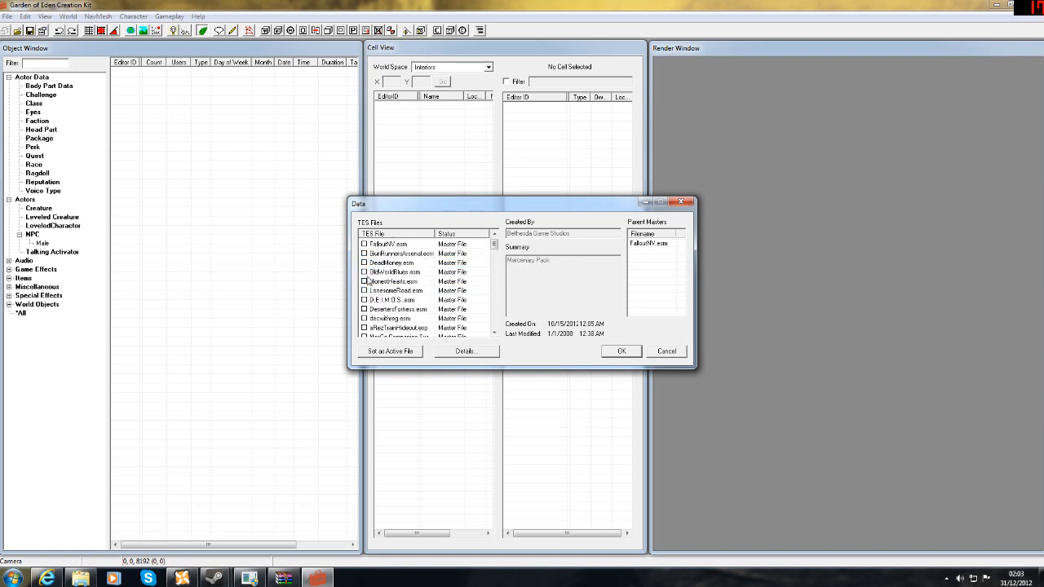
Step: Select FalloutNV.esm, set companion1.esp as the active file, and load the data
{"action": "left_click", "coordinate": [363, 245]}
{"action": "scroll", "coordinate": [371, 318], "scroll_direction": "down", "scroll_amount": 15}
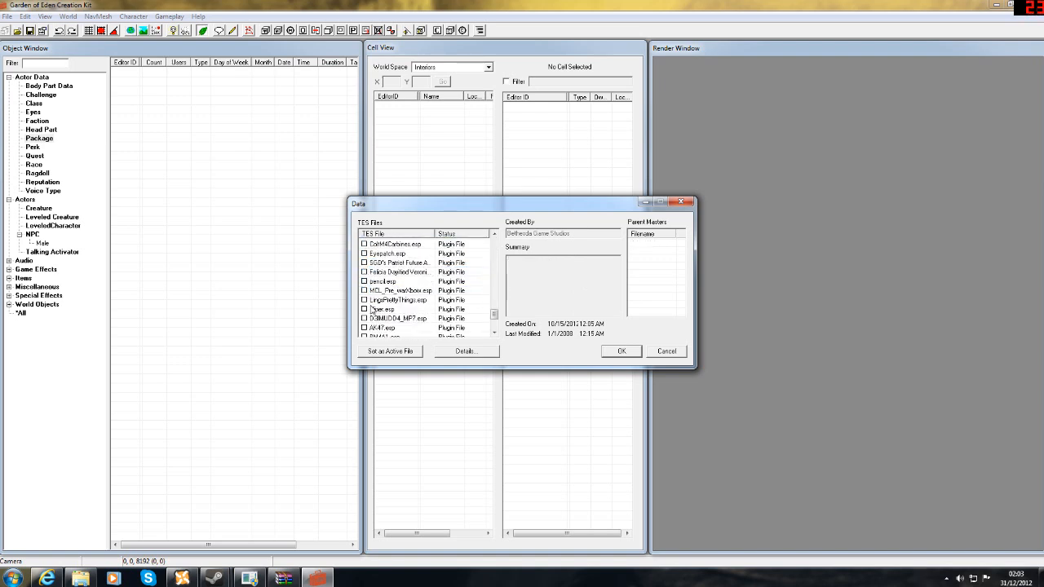
{"action": "left_click", "coordinate": [374, 319]}
{"action": "left_click", "coordinate": [388, 351]}
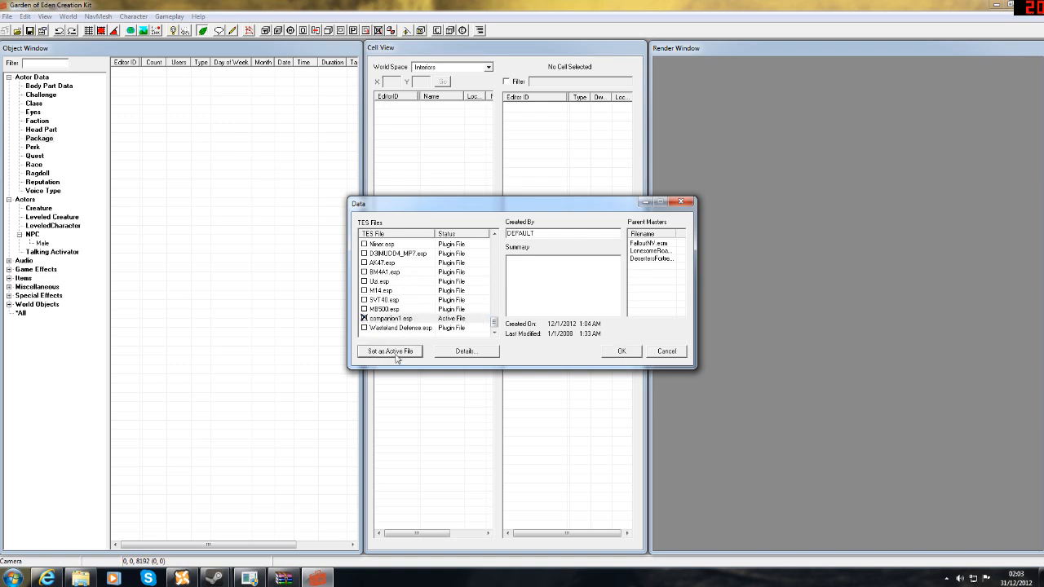
{"action": "left_click", "coordinate": [616, 351]}
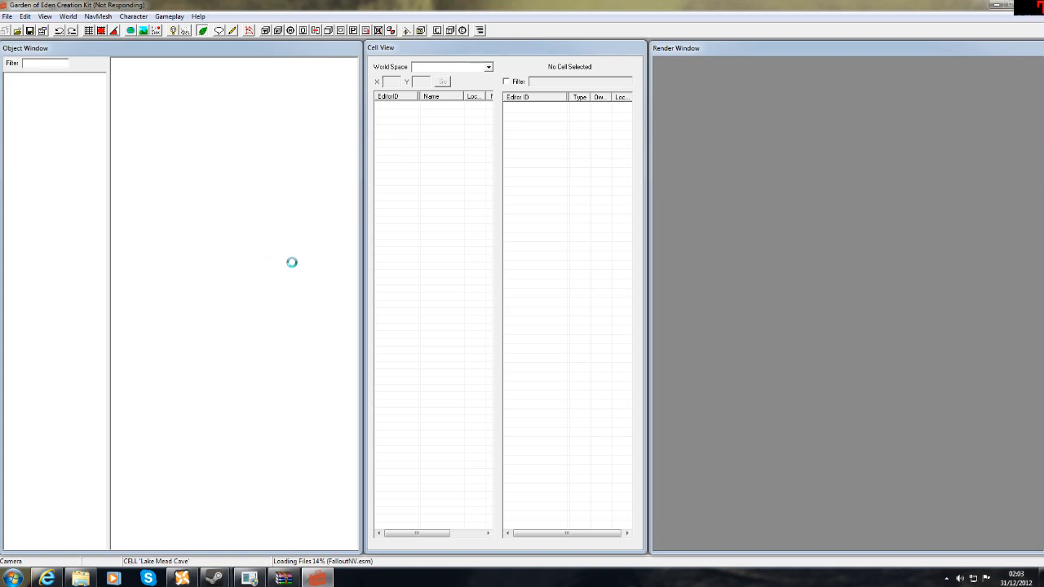
{"action": "left_click", "coordinate": [946, 579]}
{"action": "left_click", "coordinate": [945, 579]}
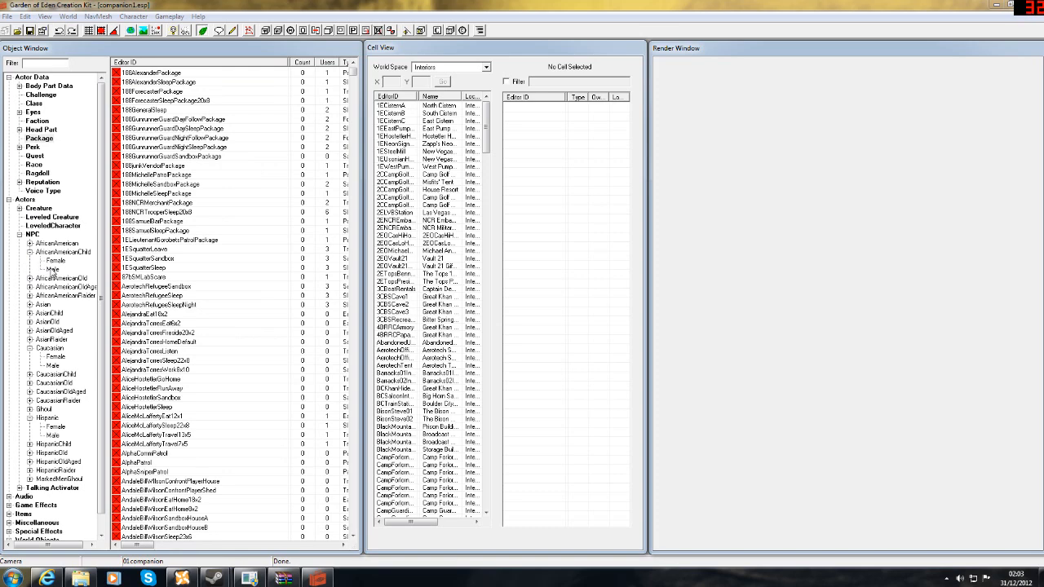
Step: Open the Caucasian male NPC 01companion and display its AI package list
{"action": "left_click", "coordinate": [53, 366]}
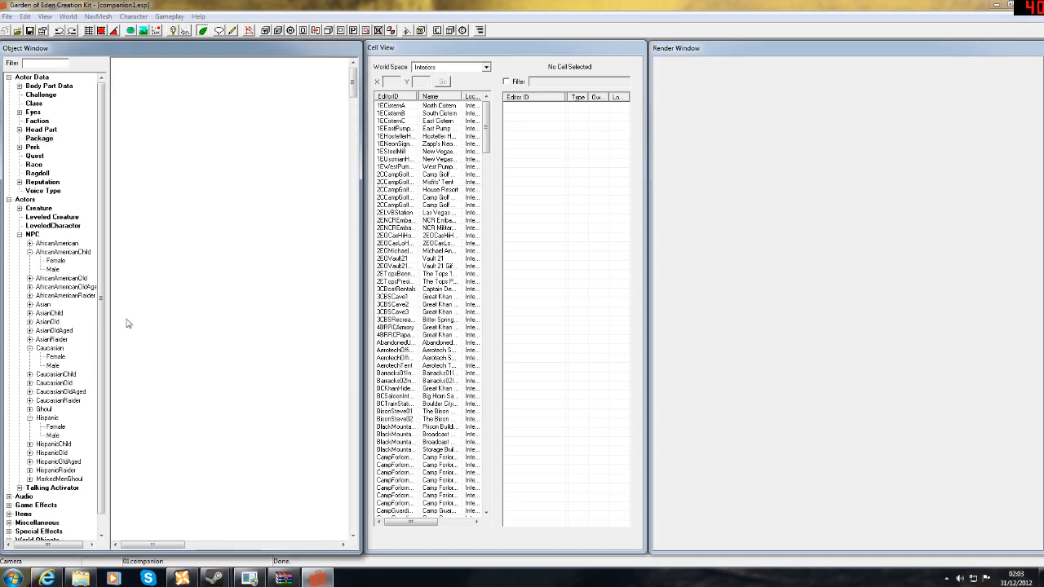
{"action": "double_click", "coordinate": [139, 73]}
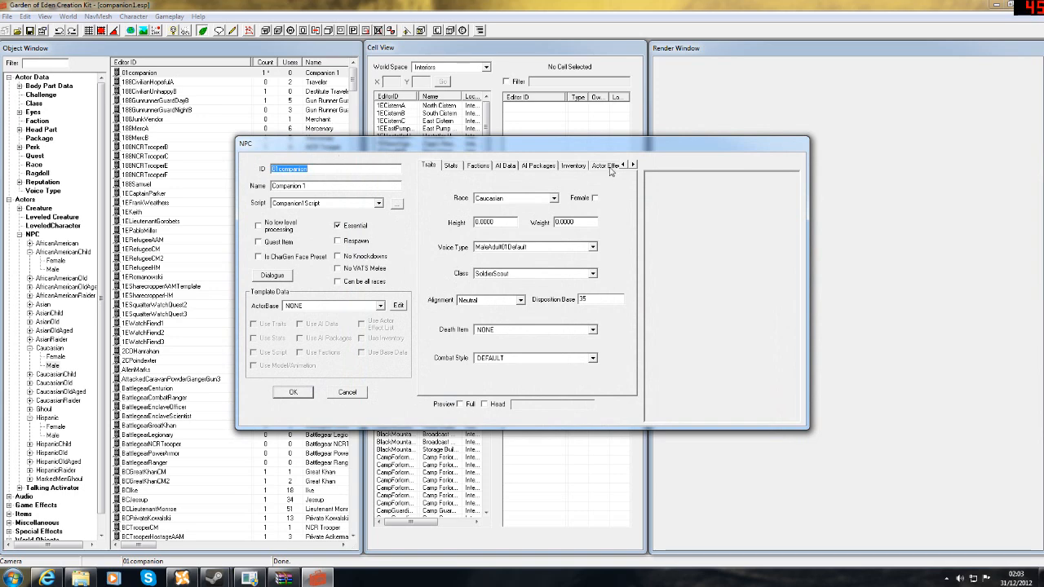
{"action": "left_click", "coordinate": [535, 165]}
{"action": "right_click", "coordinate": [491, 240]}
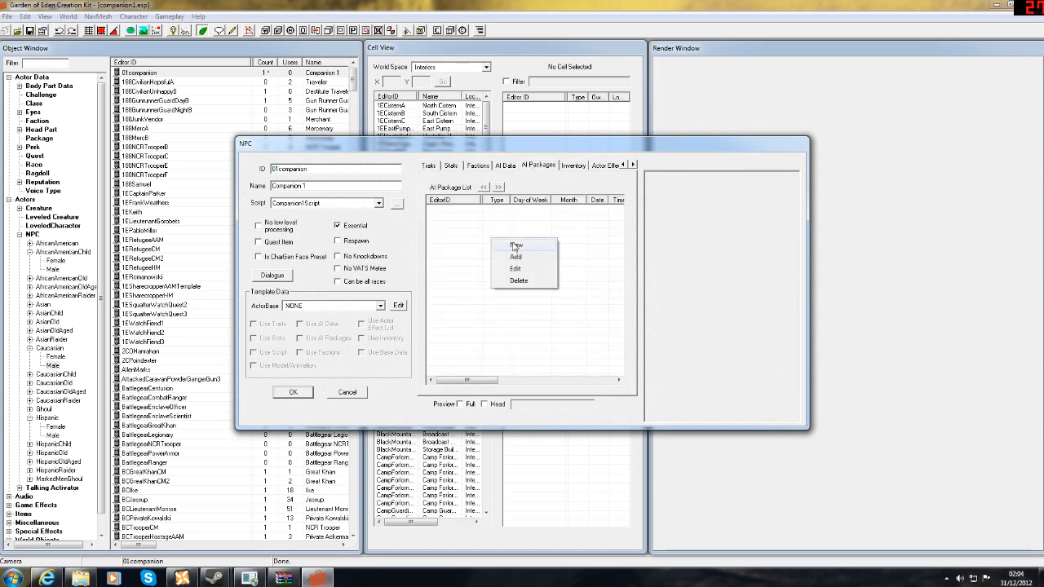
{"action": "left_click", "coordinate": [515, 245]}
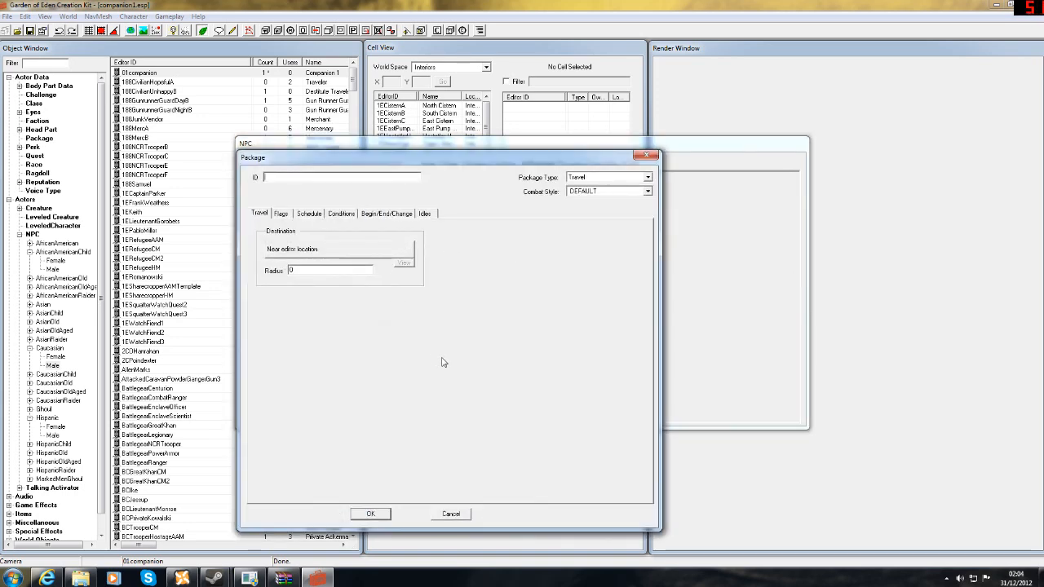
{"action": "left_click", "coordinate": [452, 515]}
Step: Add the existing packages Companion1FollowDEFAULT and Companion1FollowLONG to the NPC's AI package list
{"action": "right_click", "coordinate": [547, 257]}
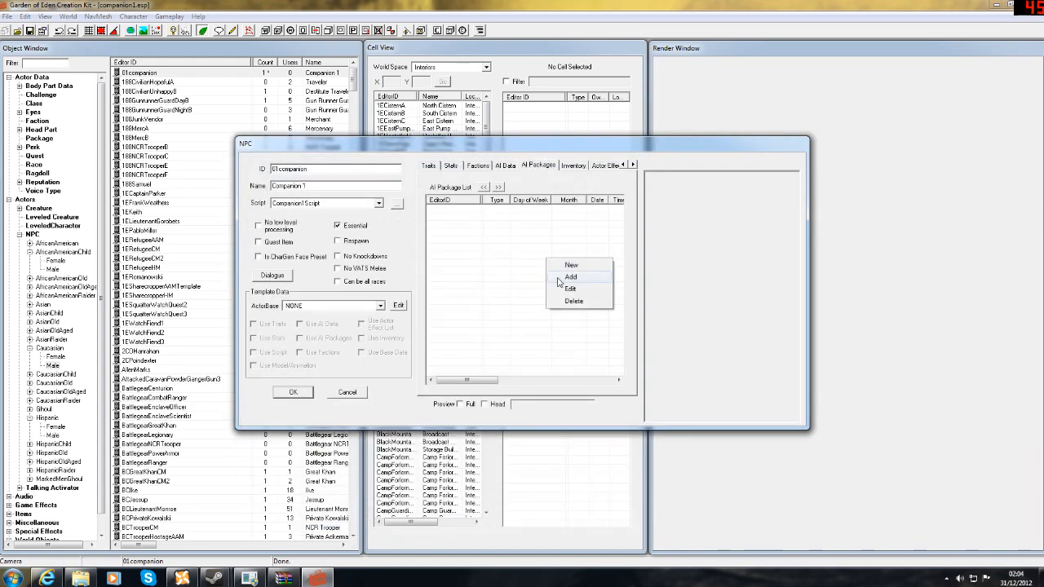
{"action": "left_click", "coordinate": [559, 278]}
{"action": "left_click", "coordinate": [270, 244]}
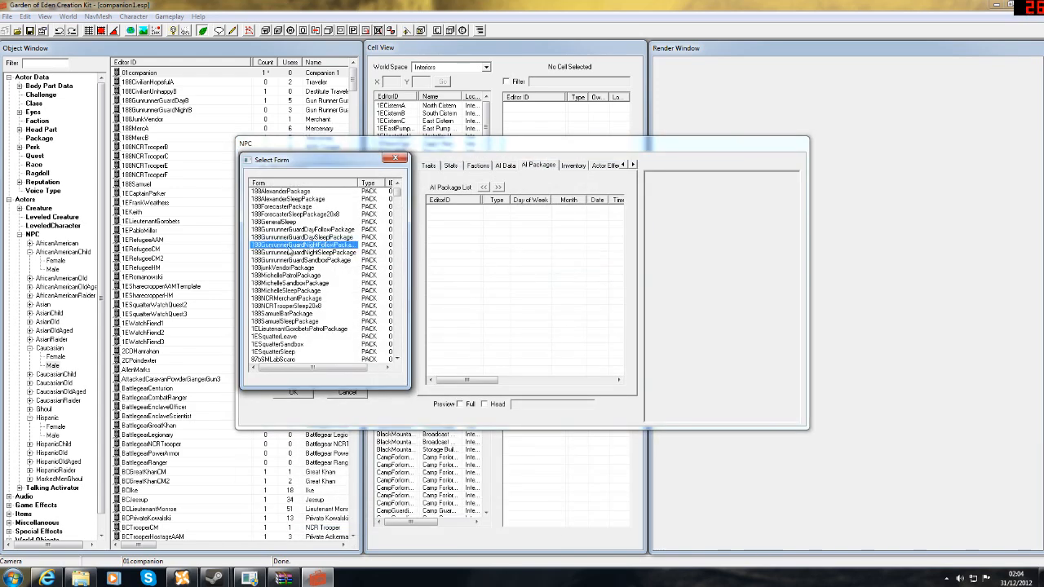
{"action": "type", "text": "com"}
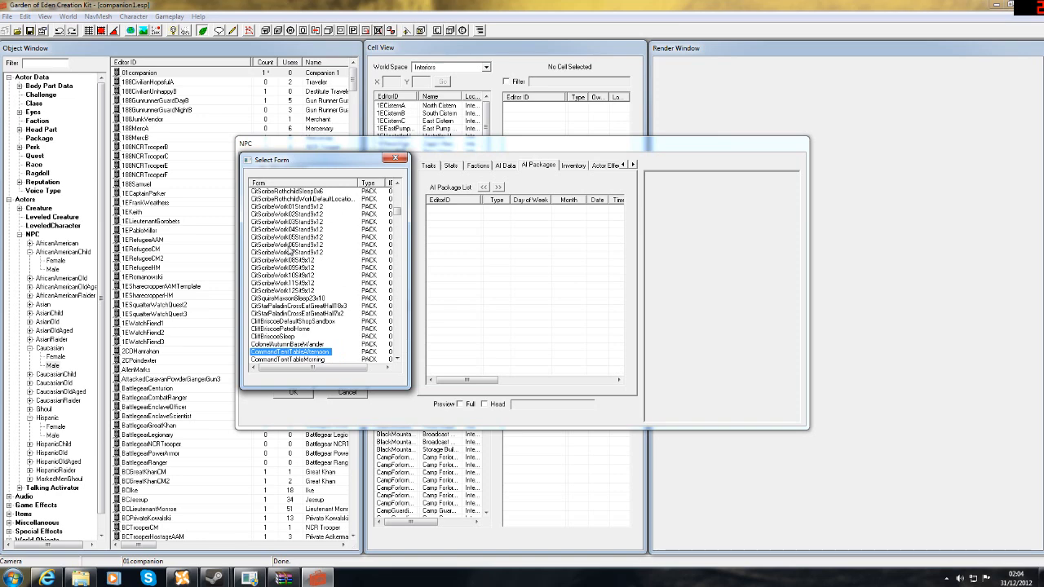
{"action": "scroll", "coordinate": [291, 281], "scroll_direction": "down", "scroll_amount": 3}
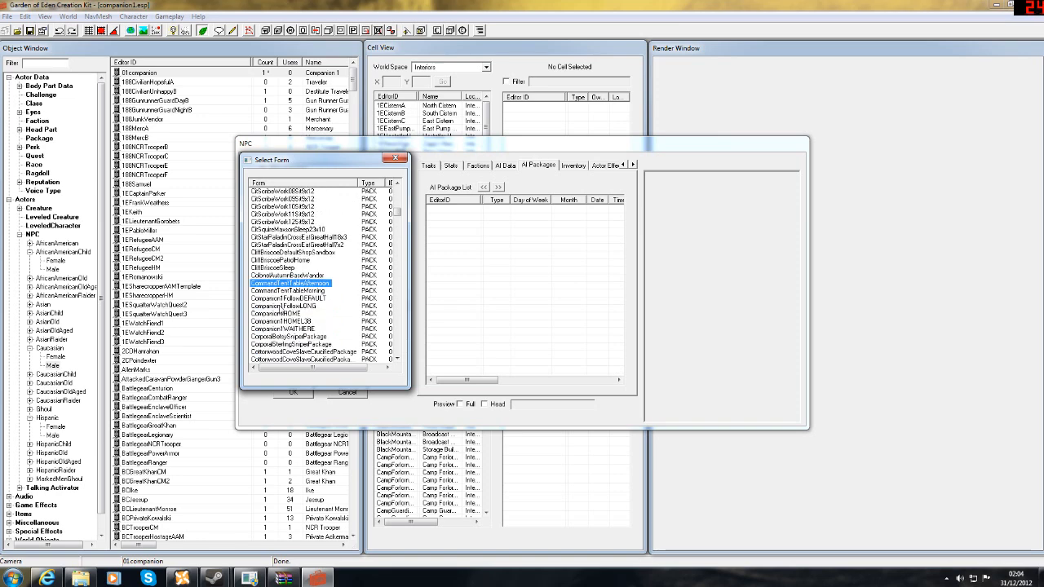
{"action": "double_click", "coordinate": [283, 305]}
{"action": "right_click", "coordinate": [528, 261]}
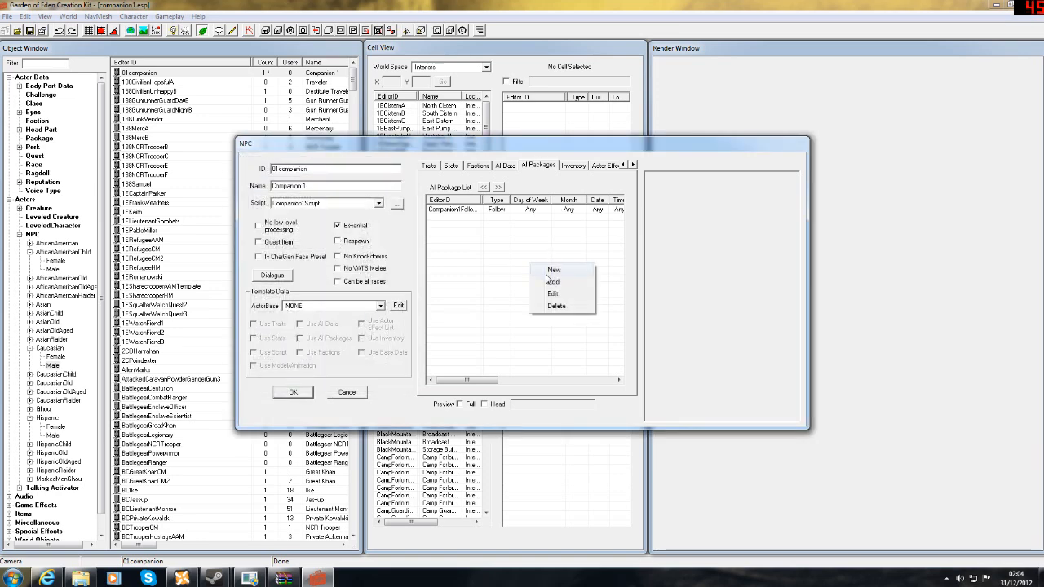
{"action": "left_click", "coordinate": [531, 282]}
{"action": "left_click", "coordinate": [316, 271]}
{"action": "type", "text": "com"}
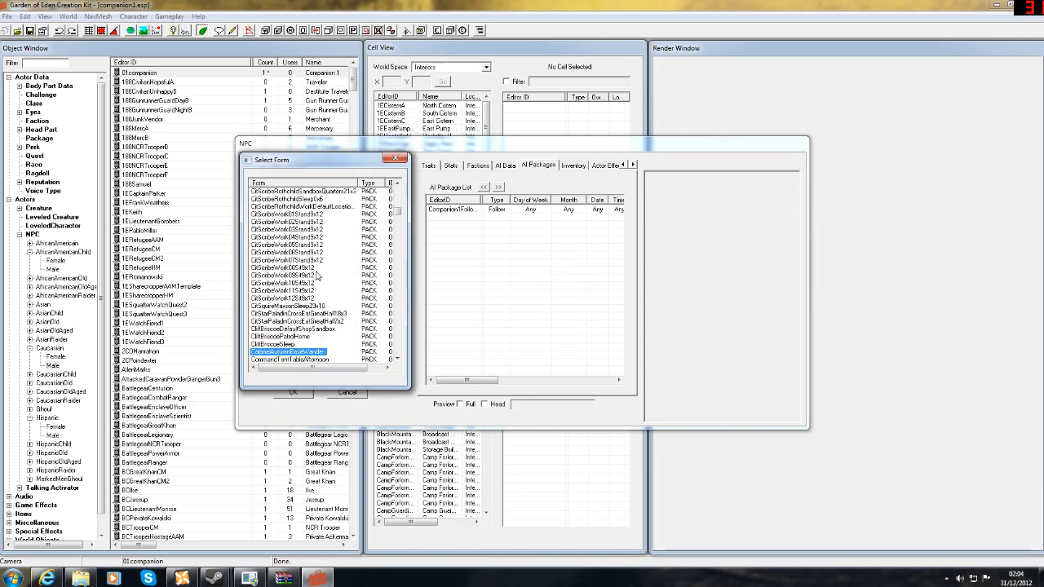
{"action": "type", "text": "p"}
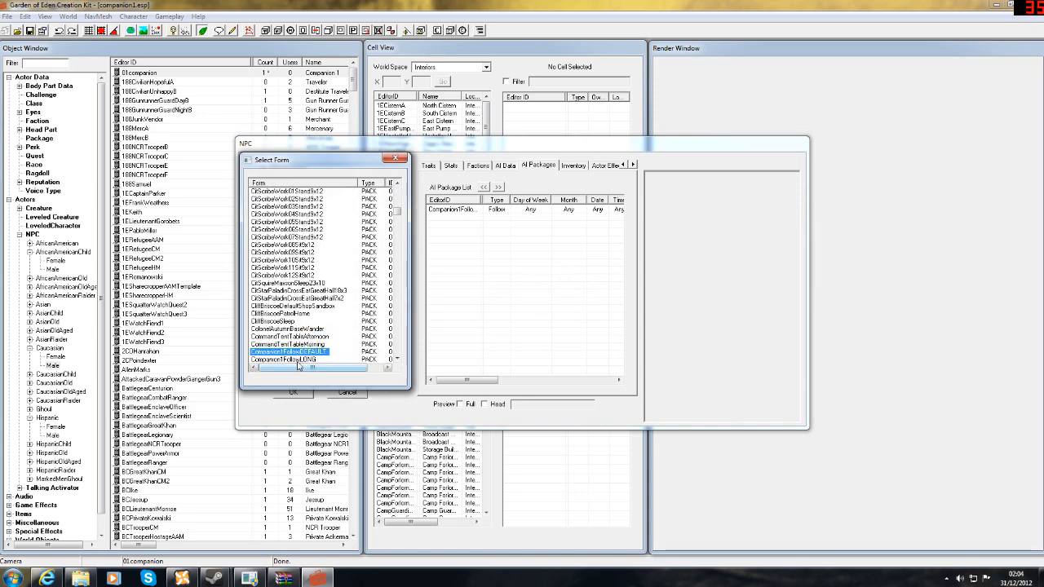
{"action": "double_click", "coordinate": [300, 360]}
Step: Add the existing Companion1HOME package to the NPC's AI package list
{"action": "right_click", "coordinate": [479, 278]}
{"action": "left_click", "coordinate": [499, 296]}
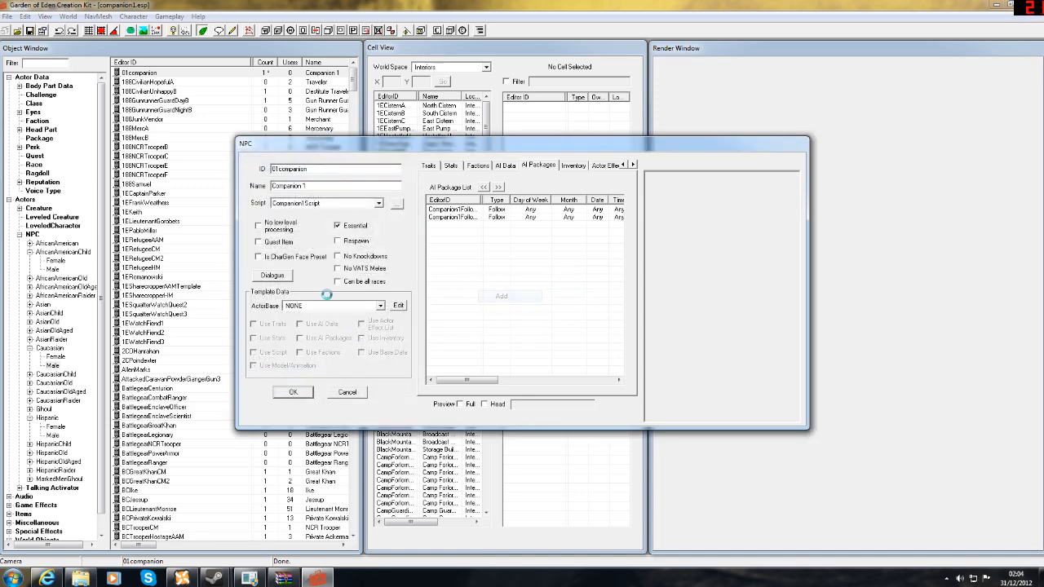
{"action": "type", "text": "comp"}
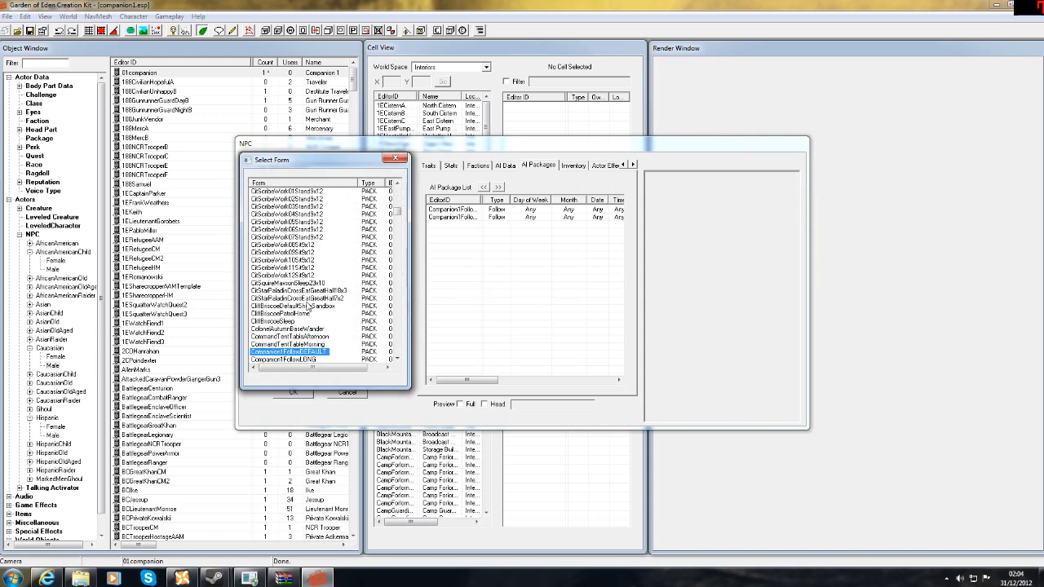
{"action": "left_click", "coordinate": [397, 358]}
{"action": "left_click", "coordinate": [397, 358]}
{"action": "left_click", "coordinate": [397, 358]}
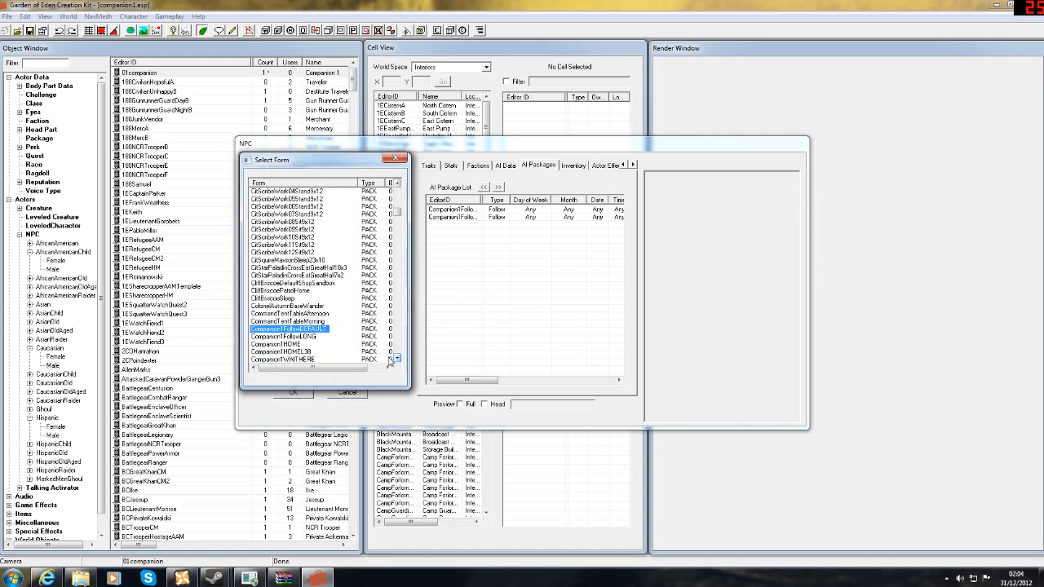
{"action": "double_click", "coordinate": [287, 343]}
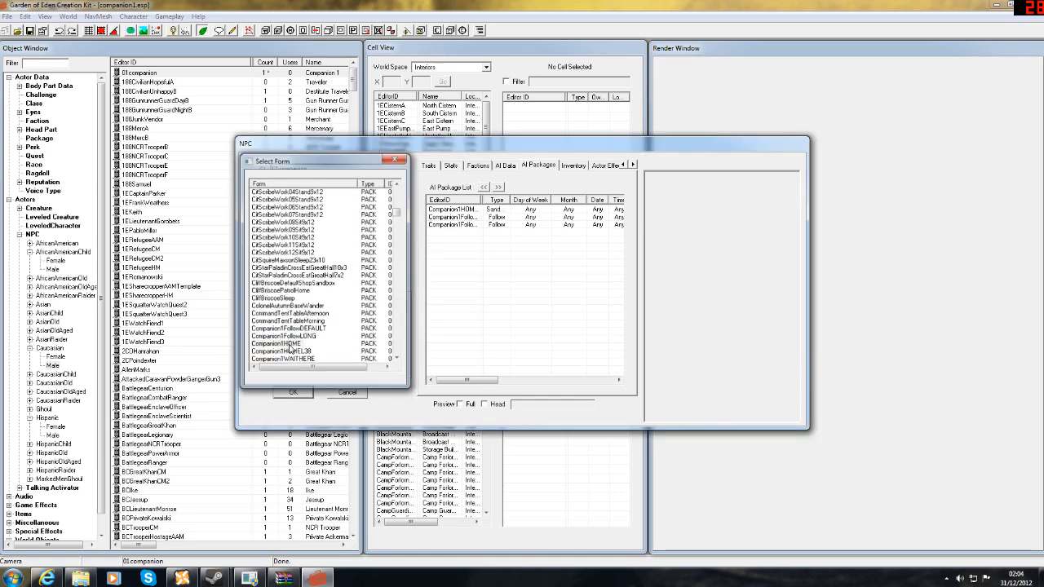
Step: Add the existing Companion1HOMEL38 package to the NPC's AI package list
{"action": "right_click", "coordinate": [499, 280]}
{"action": "left_click", "coordinate": [520, 298]}
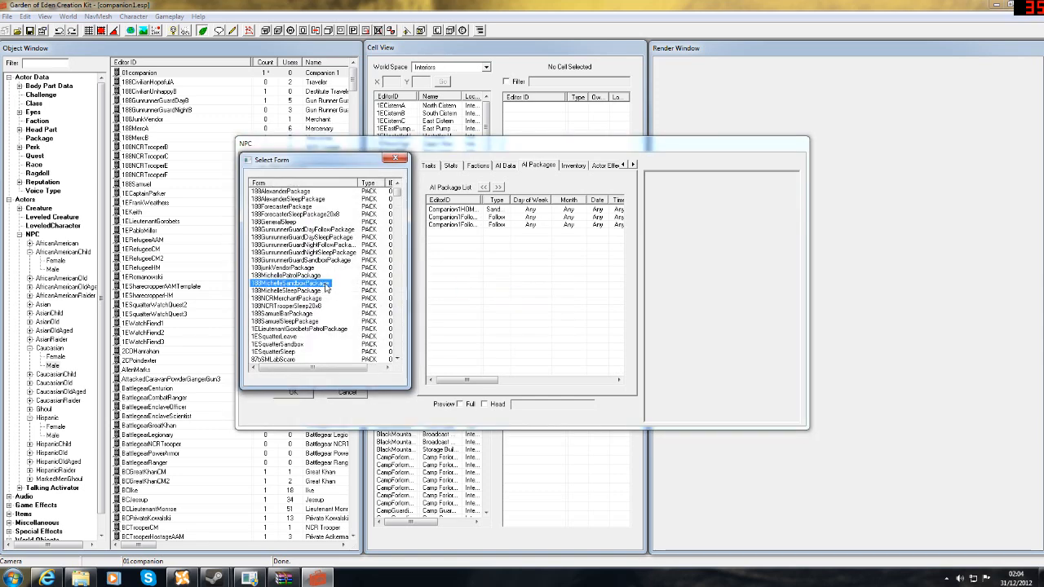
{"action": "type", "text": "comp"}
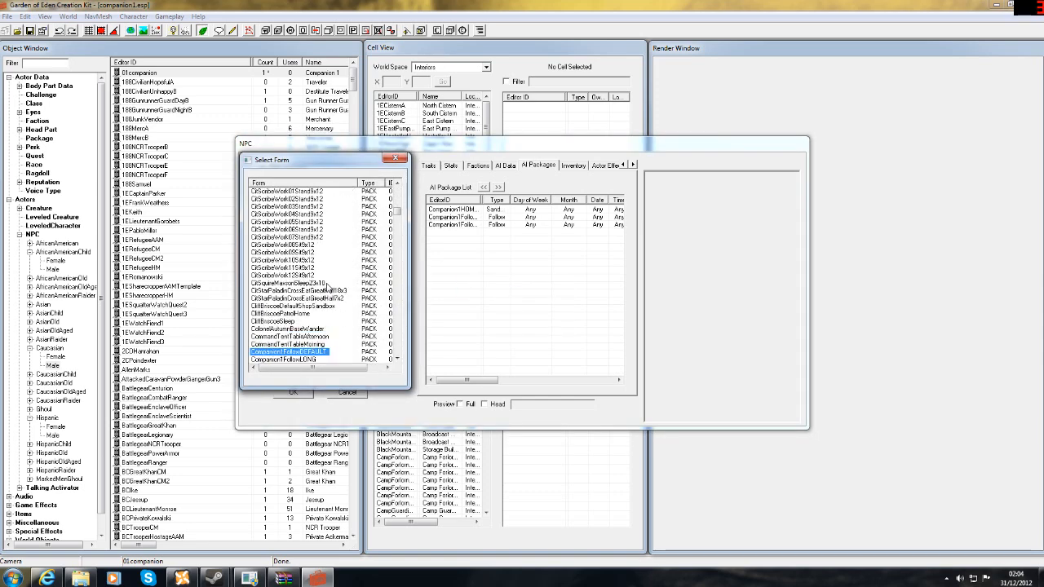
{"action": "scroll", "coordinate": [380, 357], "scroll_direction": "down", "scroll_amount": 1}
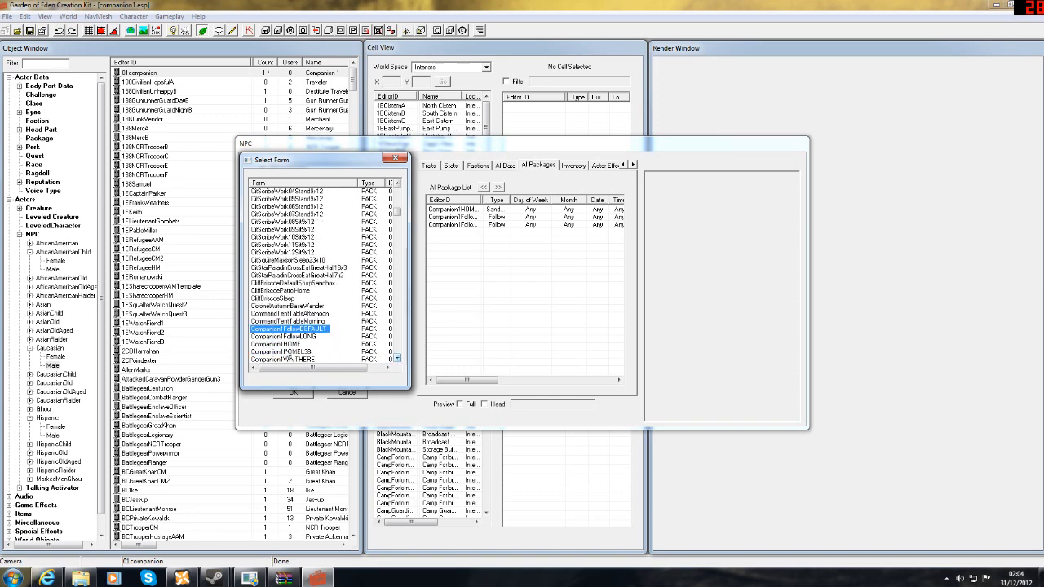
{"action": "double_click", "coordinate": [290, 350]}
Step: Add the existing Companion1WAITHERE package to the NPC's AI package list
{"action": "right_click", "coordinate": [475, 291]}
{"action": "left_click", "coordinate": [494, 307]}
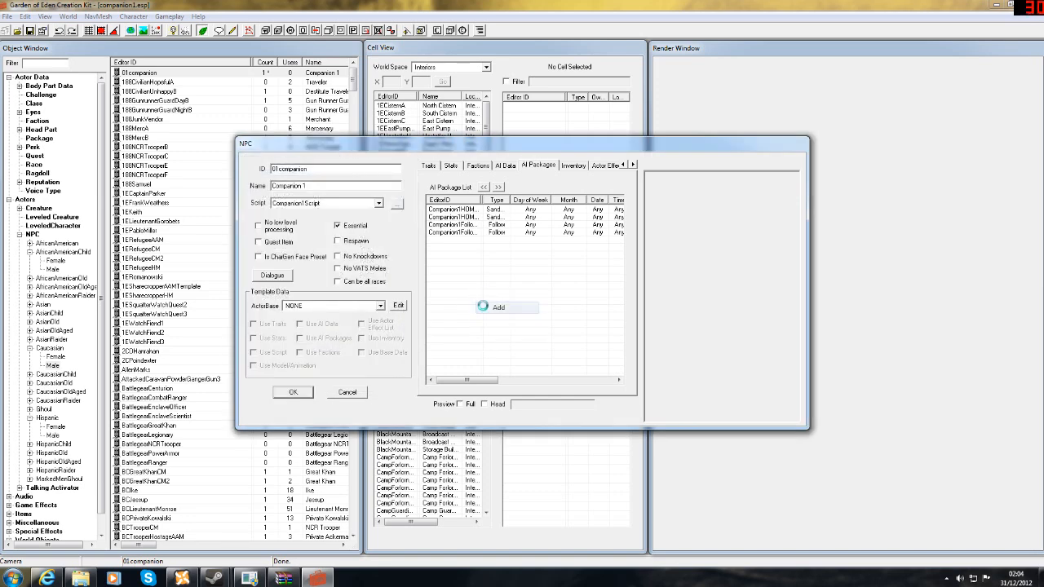
{"action": "left_click", "coordinate": [299, 285]}
{"action": "type", "text": "comp"}
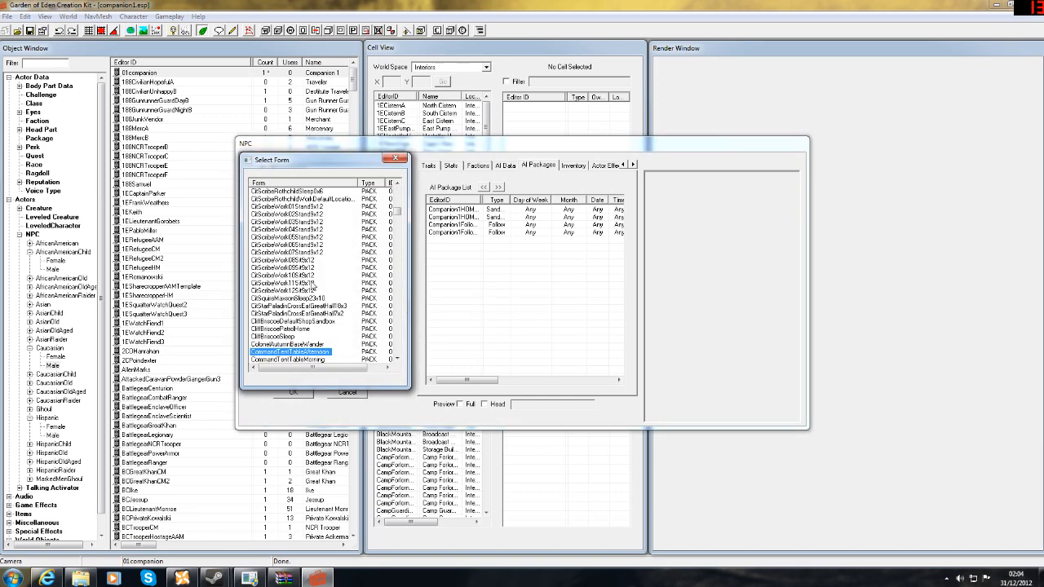
{"action": "scroll", "coordinate": [397, 359], "scroll_direction": "down", "scroll_amount": 3}
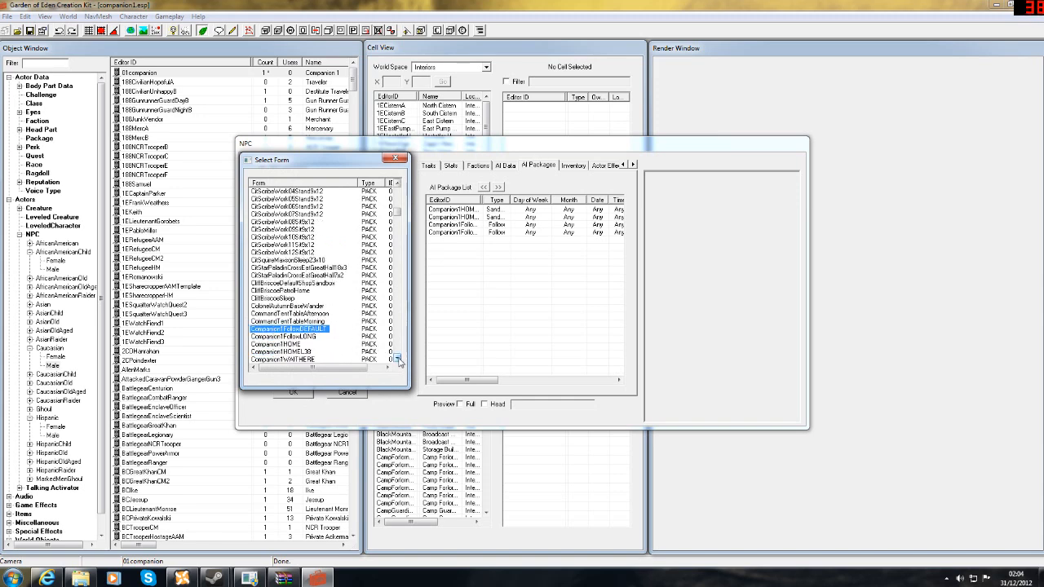
{"action": "double_click", "coordinate": [295, 324]}
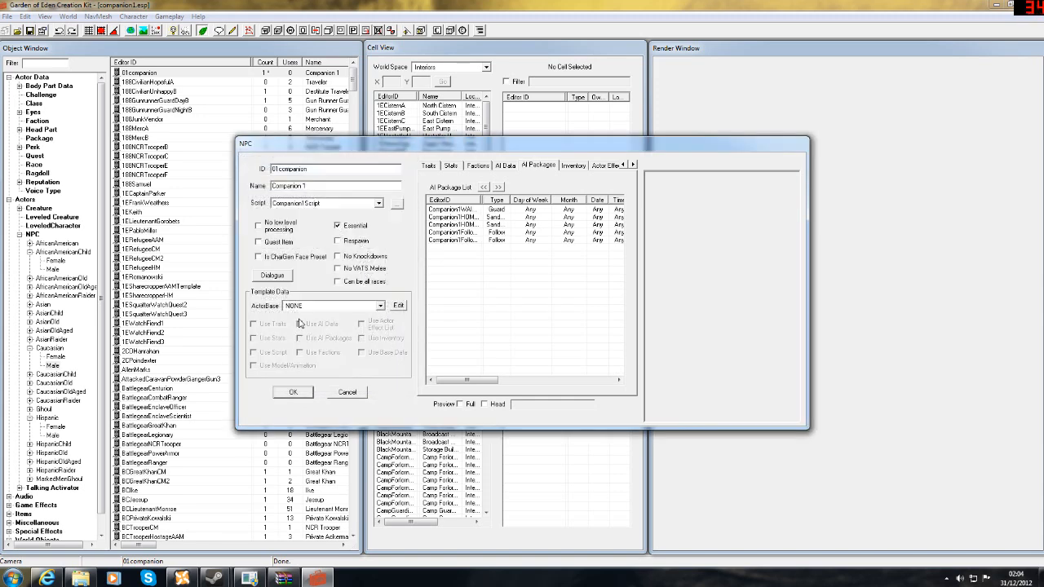
Step: Accept the changes to the 01companion NPC and save the plugin
{"action": "left_click", "coordinate": [293, 393]}
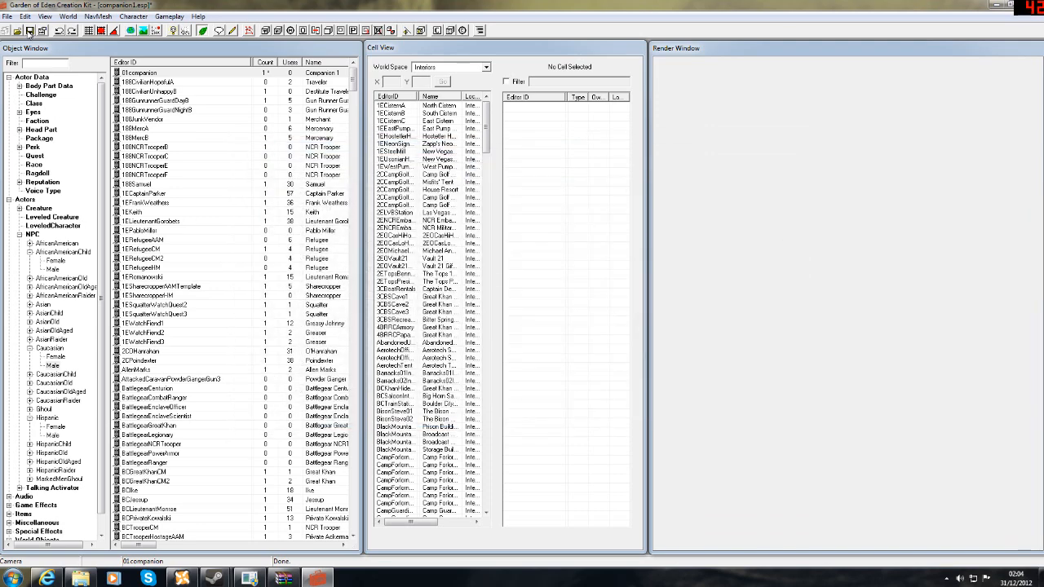
{"action": "left_click", "coordinate": [29, 31]}
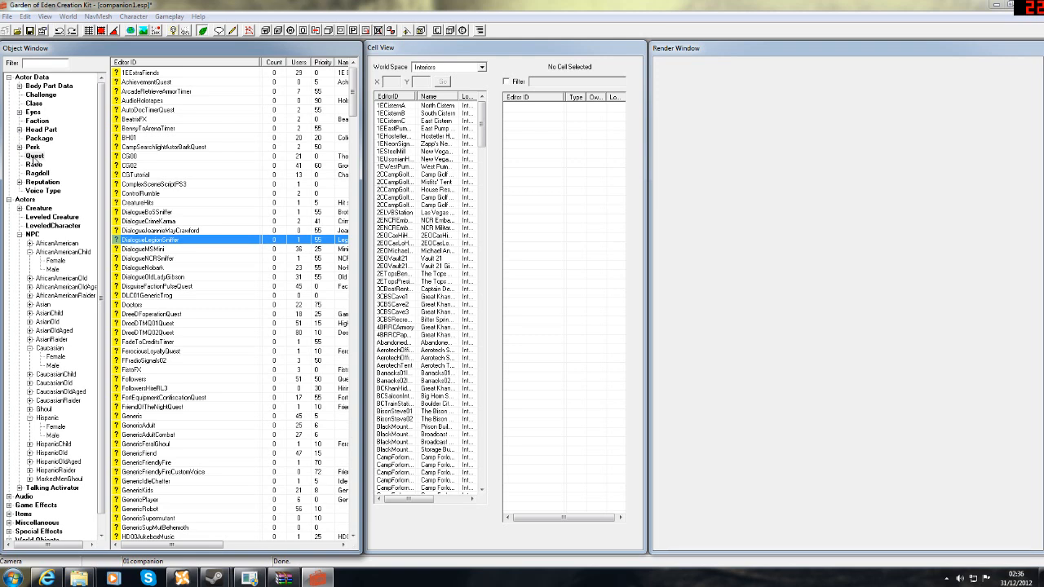
Step: Create a new quest named Companion1Quest with the ID Companion1QuestID, accept it and save the plugin
{"action": "left_click", "coordinate": [35, 157]}
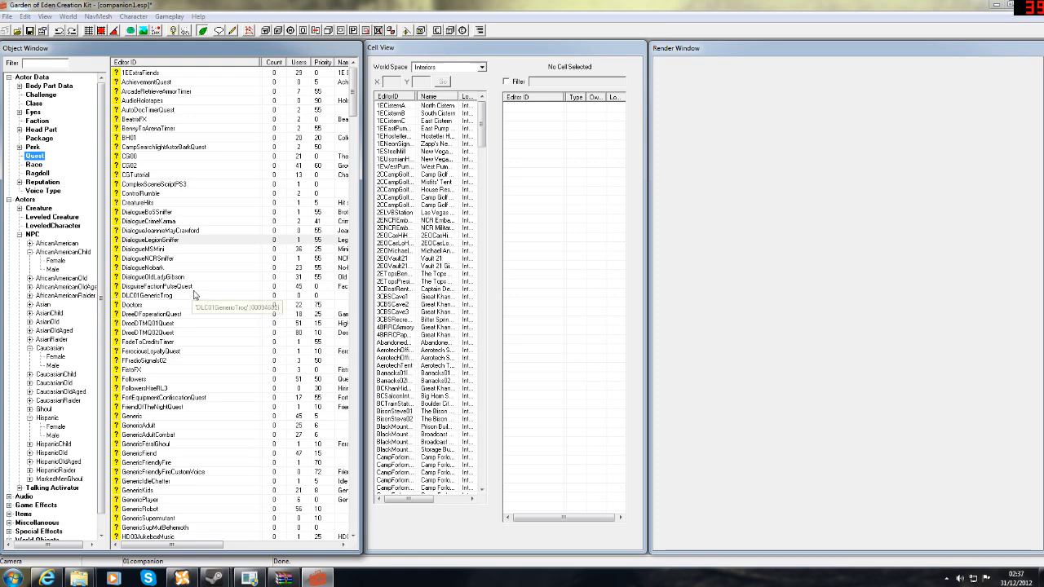
{"action": "right_click", "coordinate": [185, 231]}
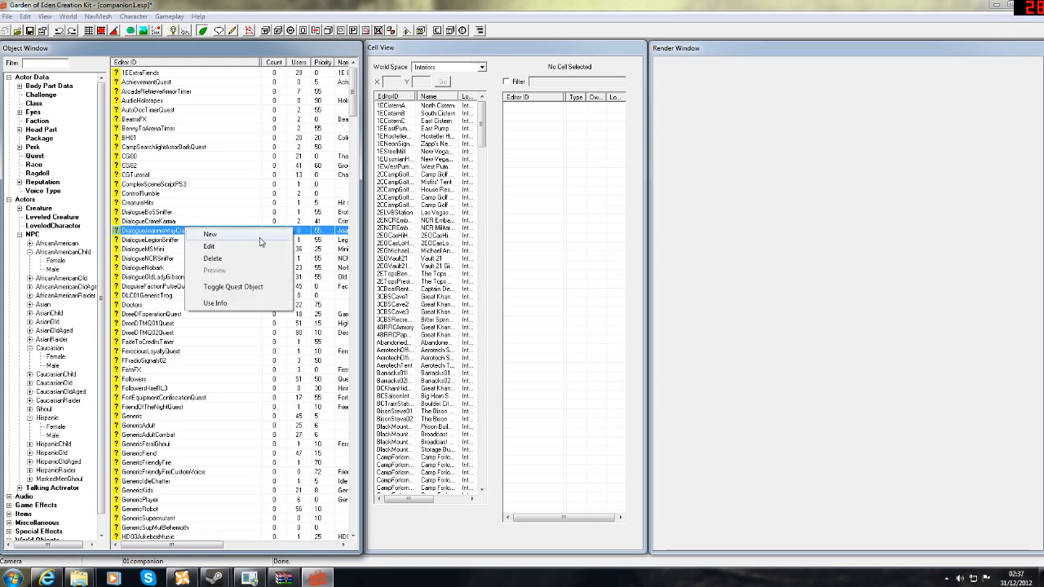
{"action": "left_click", "coordinate": [243, 238]}
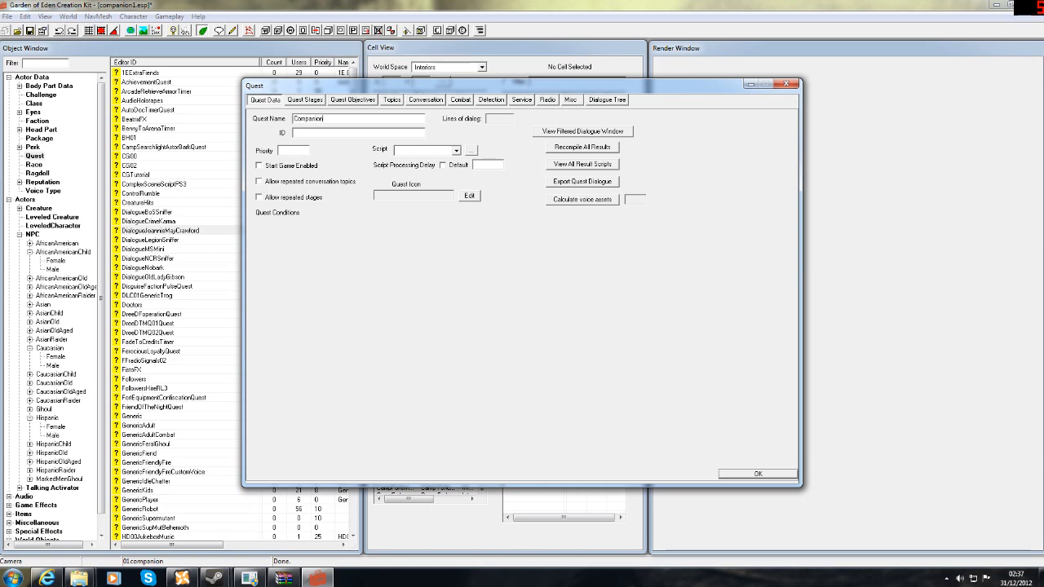
{"action": "type", "text": "Companion1Quest"}
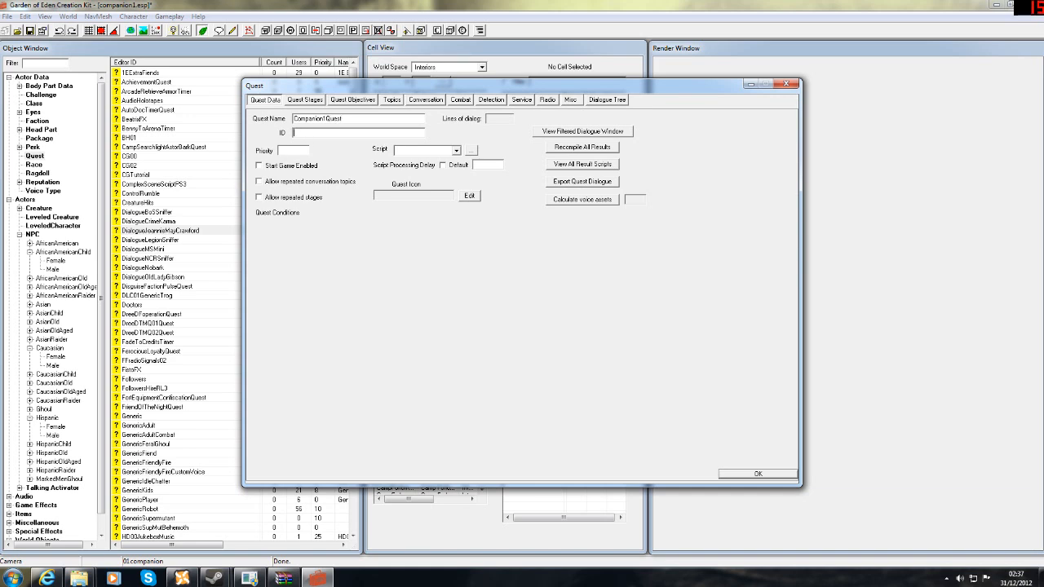
{"action": "left_click", "coordinate": [344, 131]}
{"action": "type", "text": "CompanionQuestID"}
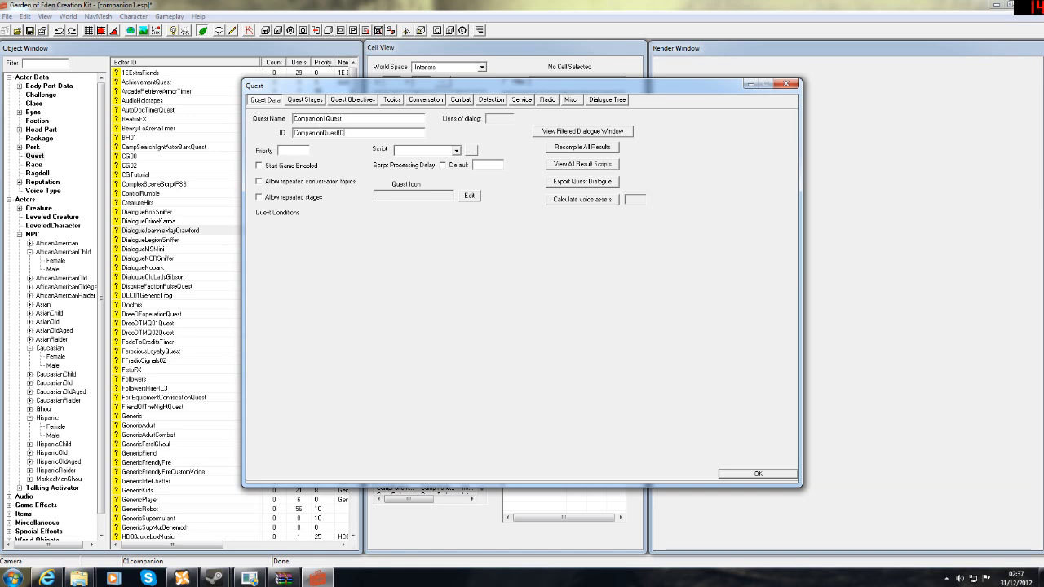
{"action": "type", "text": "1"}
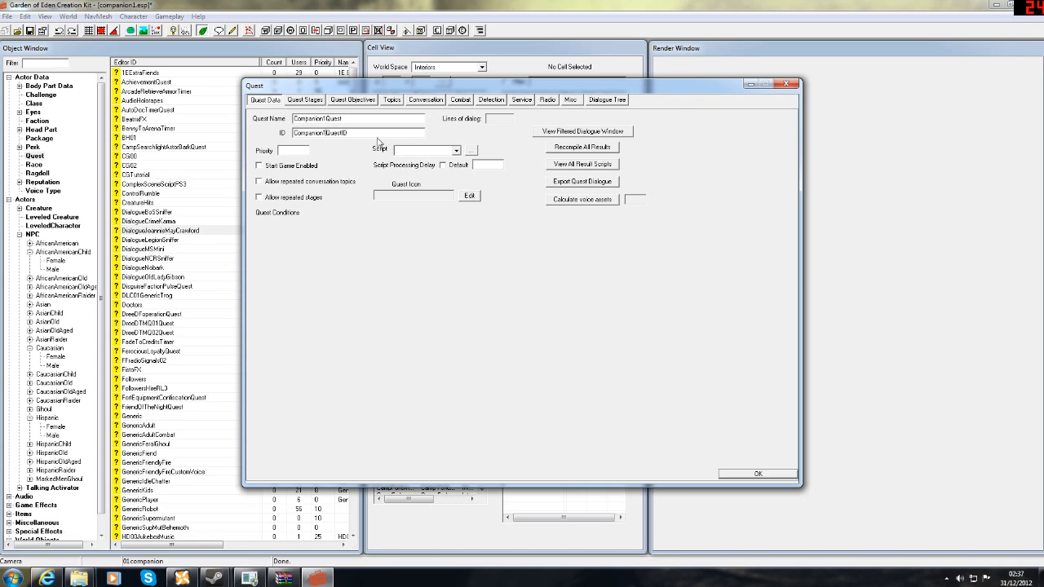
{"action": "left_click", "coordinate": [742, 475]}
{"action": "left_click", "coordinate": [30, 30]}
Step: Give the Companion1QuestID quest a priority of 50 and assign it the script Companion1QuestScript
{"action": "left_click", "coordinate": [225, 148]}
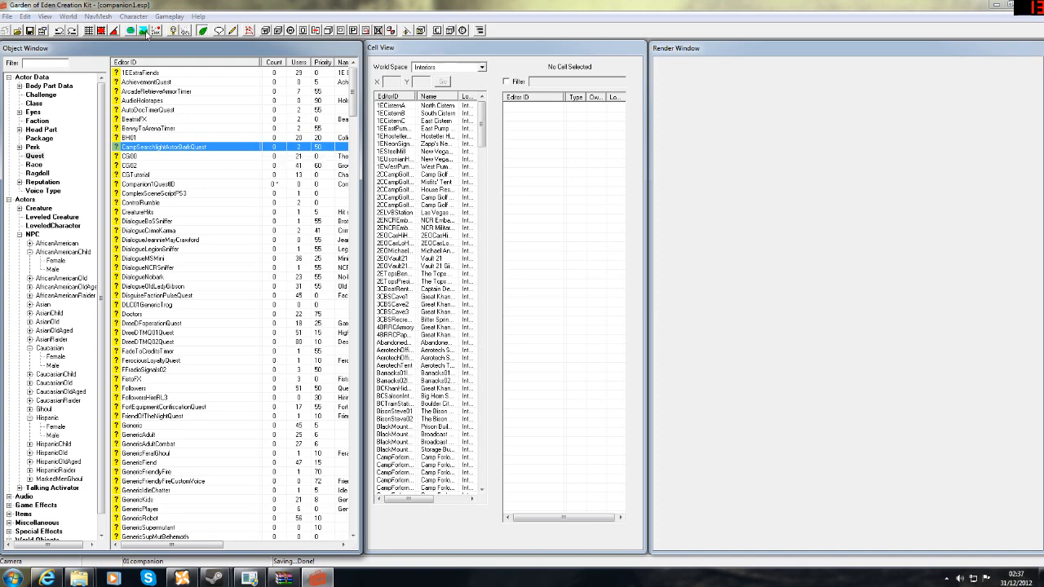
{"action": "type", "text": "co"}
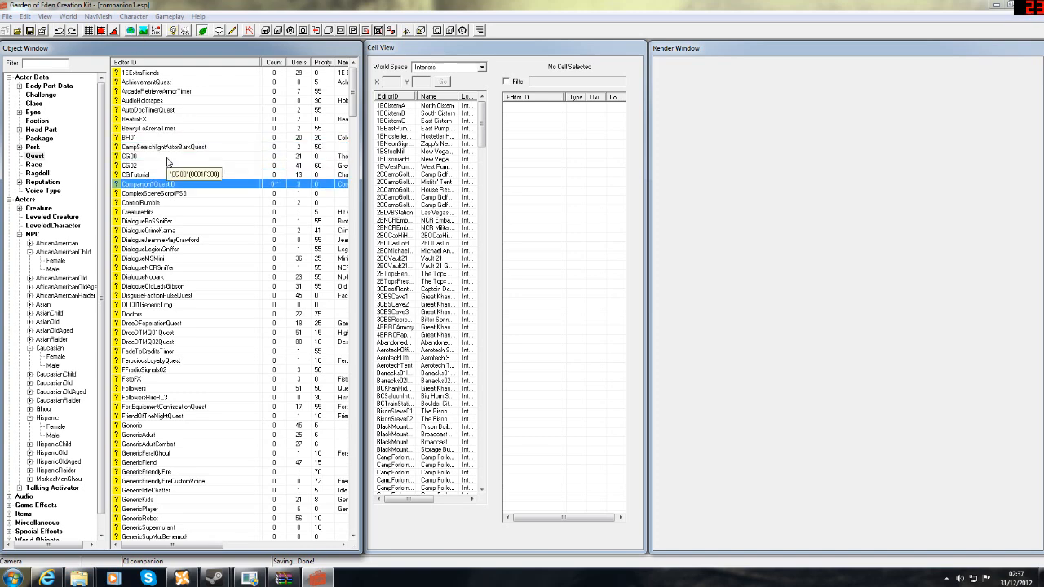
{"action": "double_click", "coordinate": [171, 184]}
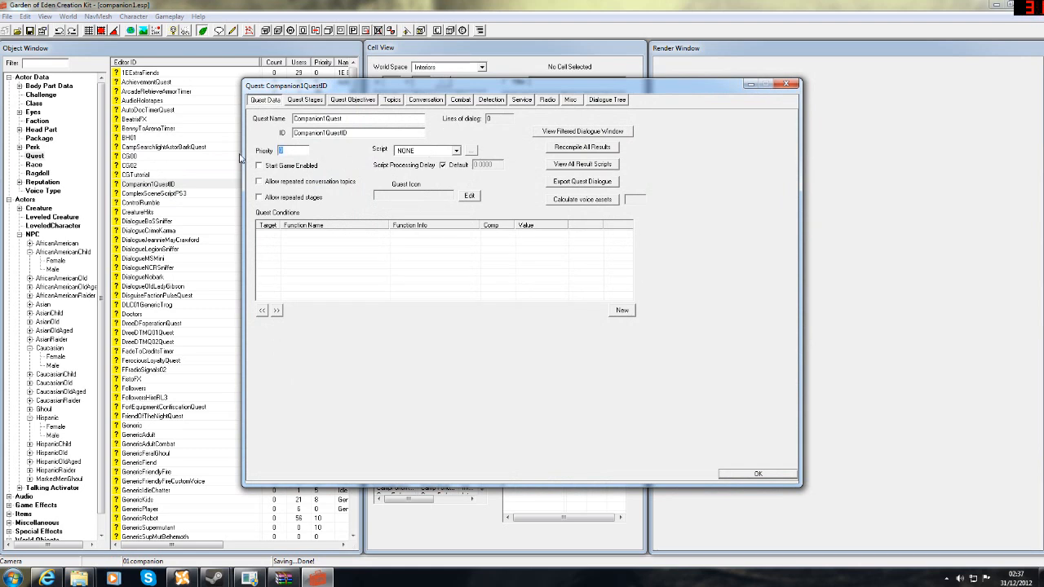
{"action": "left_click", "coordinate": [417, 151]}
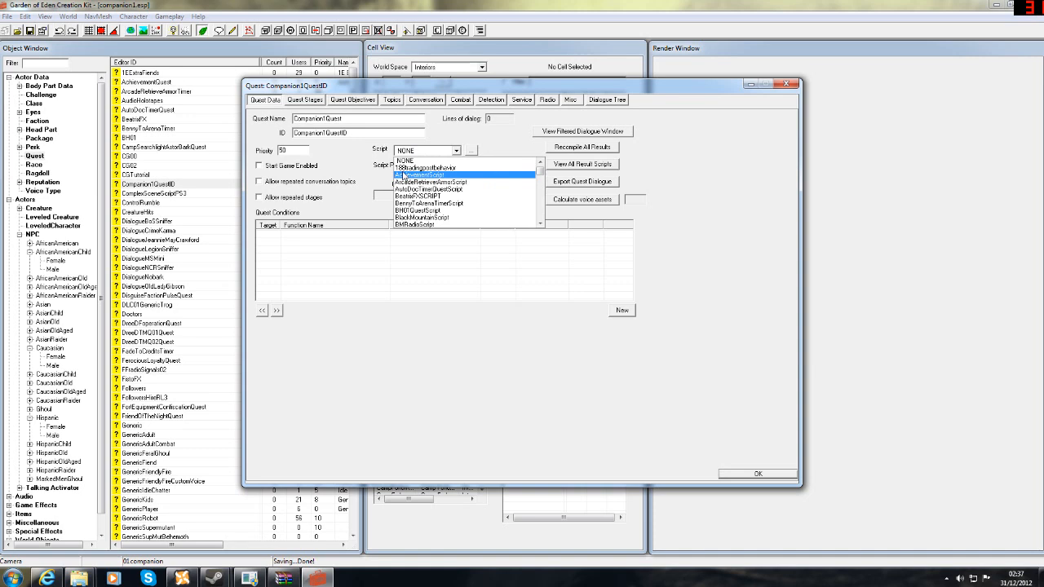
{"action": "type", "text": "co"}
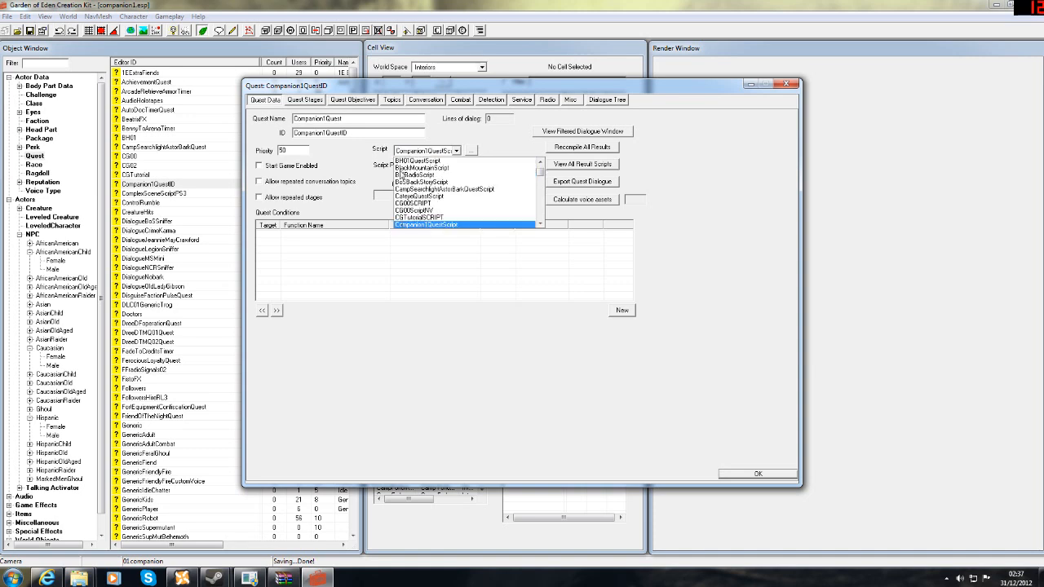
{"action": "left_click", "coordinate": [439, 225]}
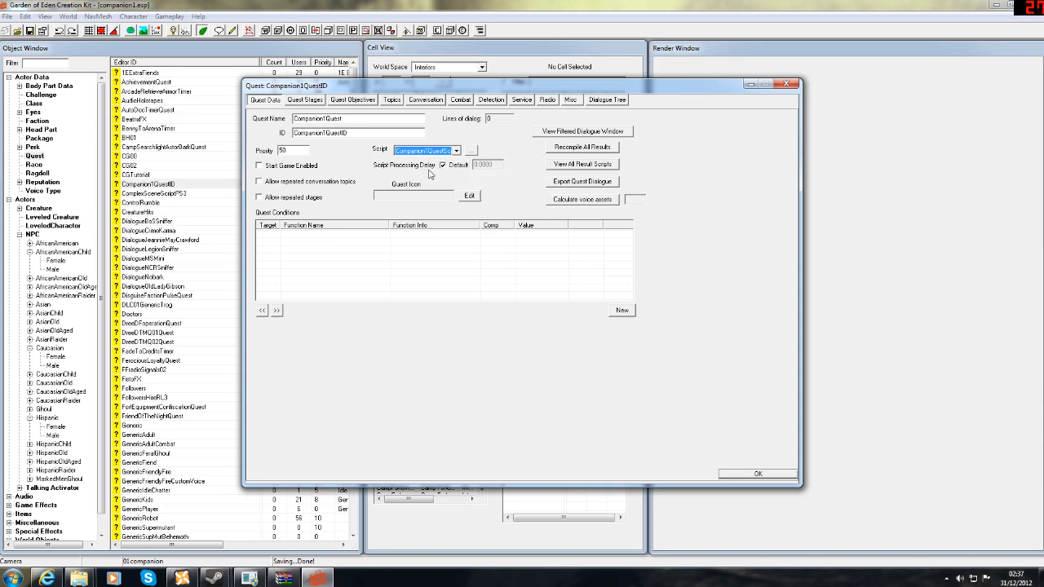
Step: Turn on Start Game Enabled for Companion1QuestID and accept the quest changes
{"action": "left_click", "coordinate": [260, 167]}
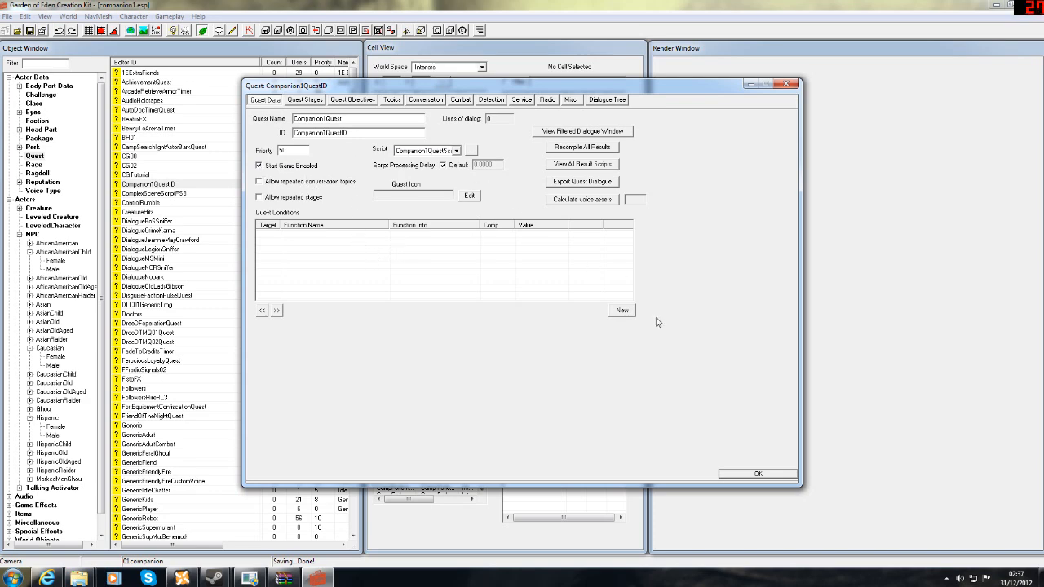
{"action": "left_click", "coordinate": [751, 474]}
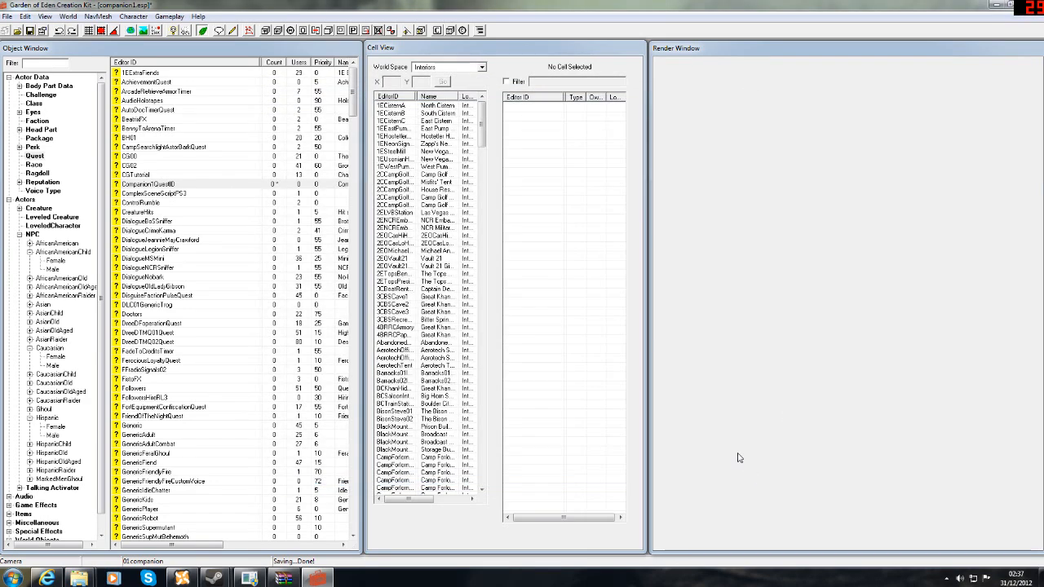
{"action": "double_click", "coordinate": [157, 185]}
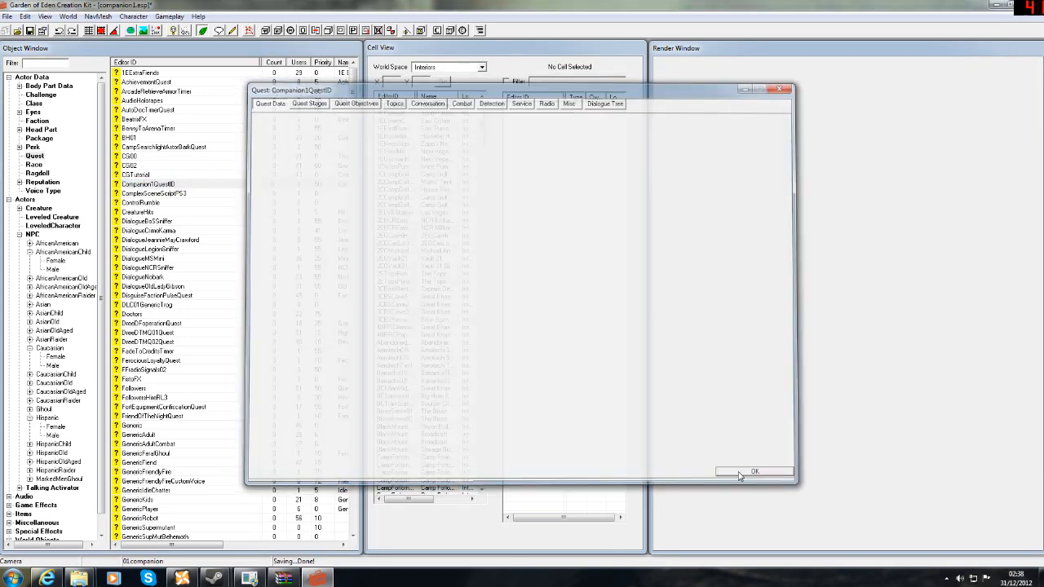
{"action": "left_click", "coordinate": [741, 477]}
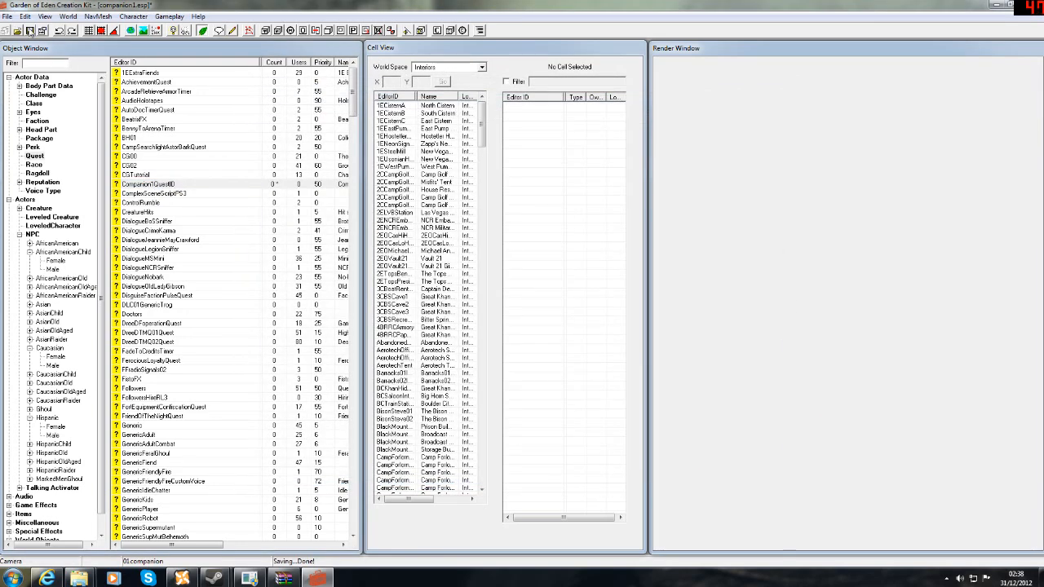
Step: Reopen Companion1QuestID and bring up the selection list for adding a dialogue topic to the quest
{"action": "double_click", "coordinate": [149, 184]}
{"action": "left_click", "coordinate": [392, 99]}
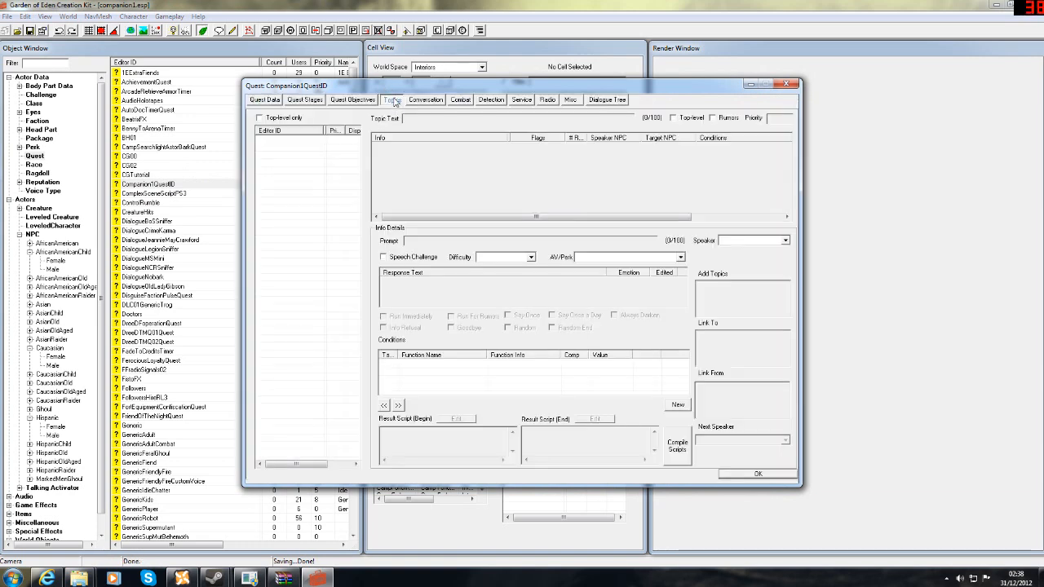
{"action": "right_click", "coordinate": [304, 151]}
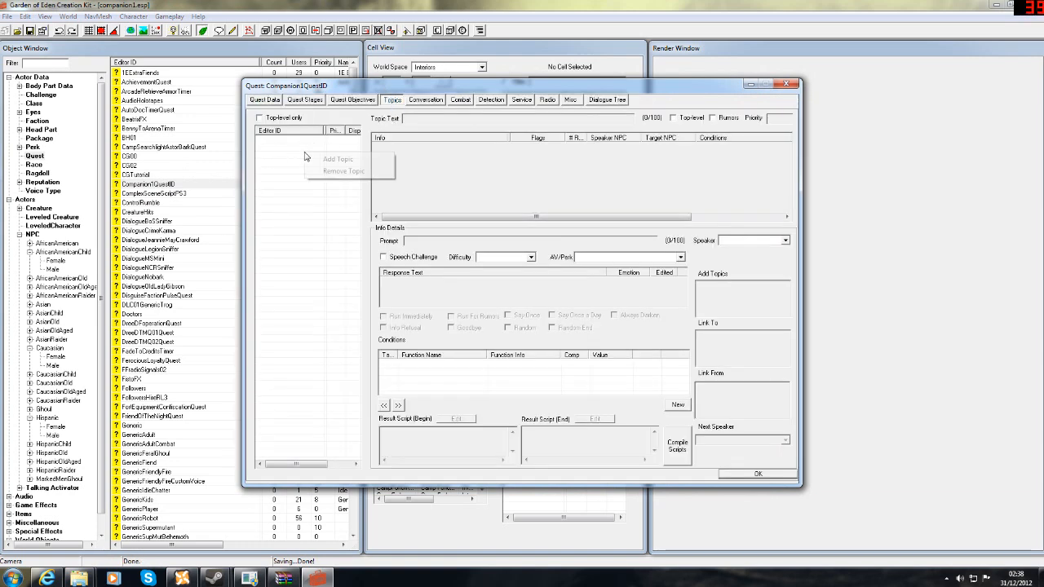
{"action": "left_click", "coordinate": [289, 157]}
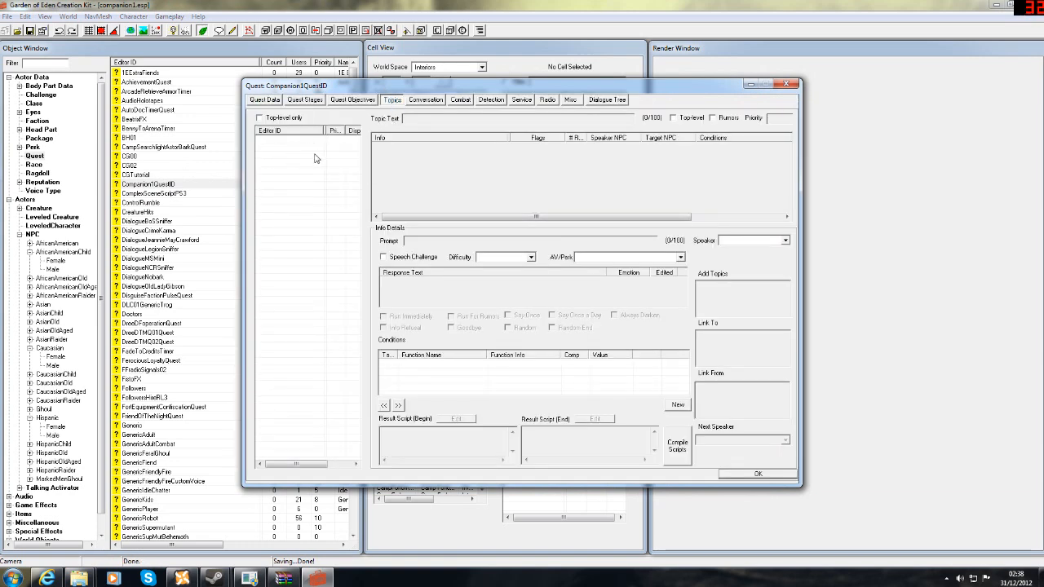
{"action": "right_click", "coordinate": [310, 150]}
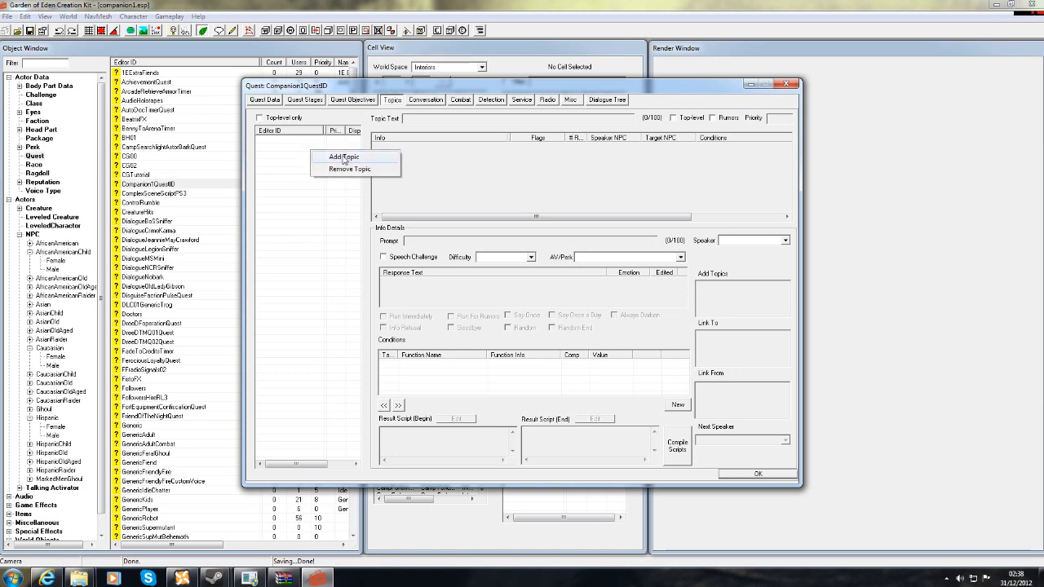
{"action": "left_click", "coordinate": [296, 158]}
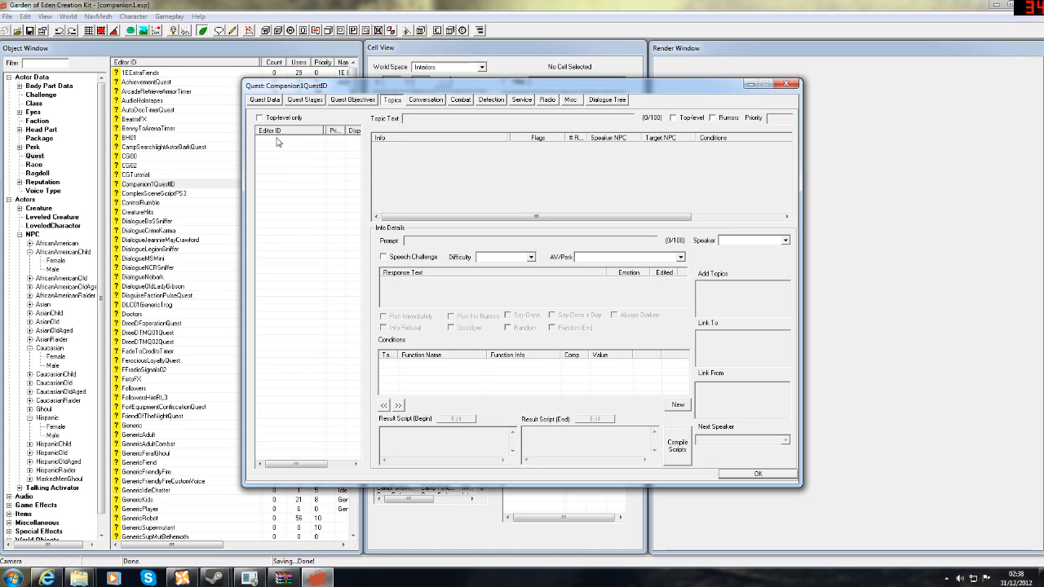
{"action": "right_click", "coordinate": [320, 174]}
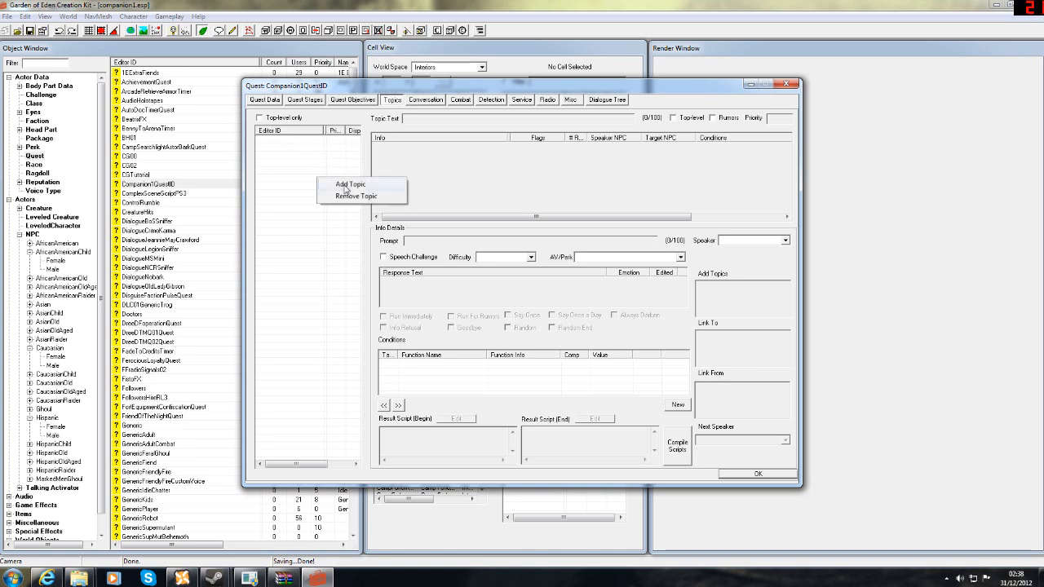
{"action": "left_click", "coordinate": [342, 184]}
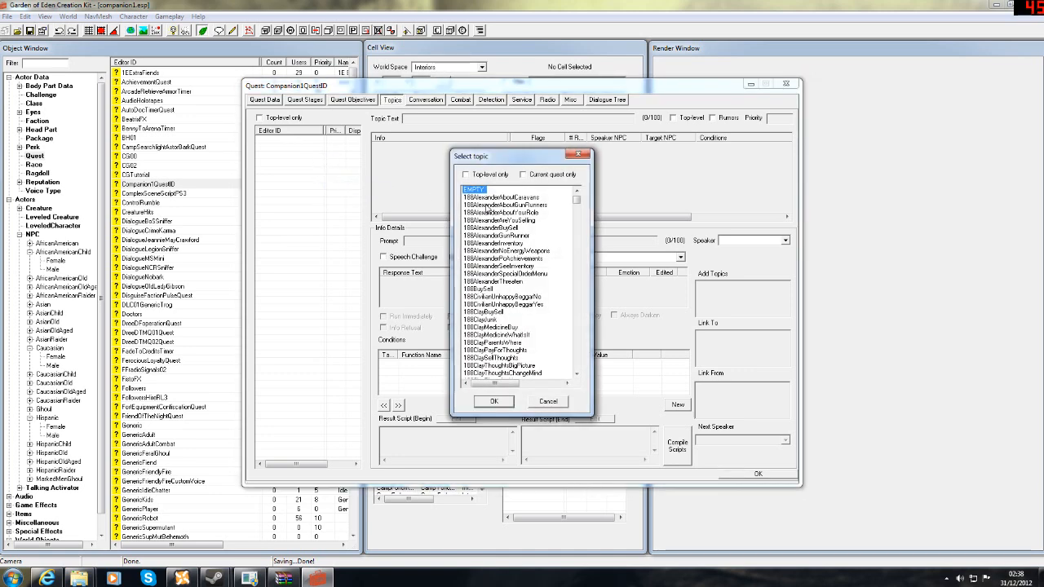
Step: Add the existing FollowersFired topic to the Companion1QuestID quest
{"action": "left_click", "coordinate": [491, 205]}
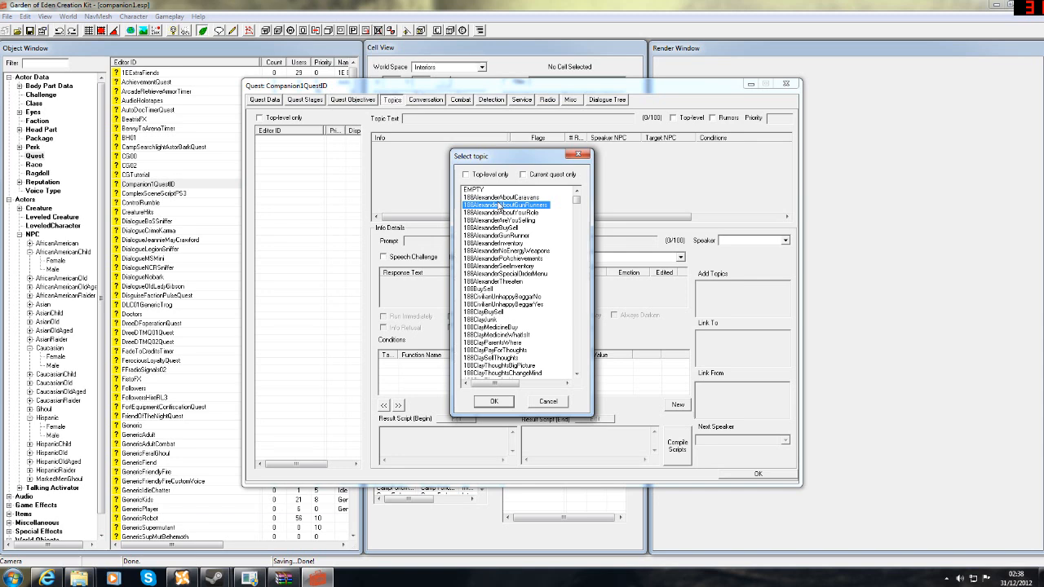
{"action": "key", "text": "f"}
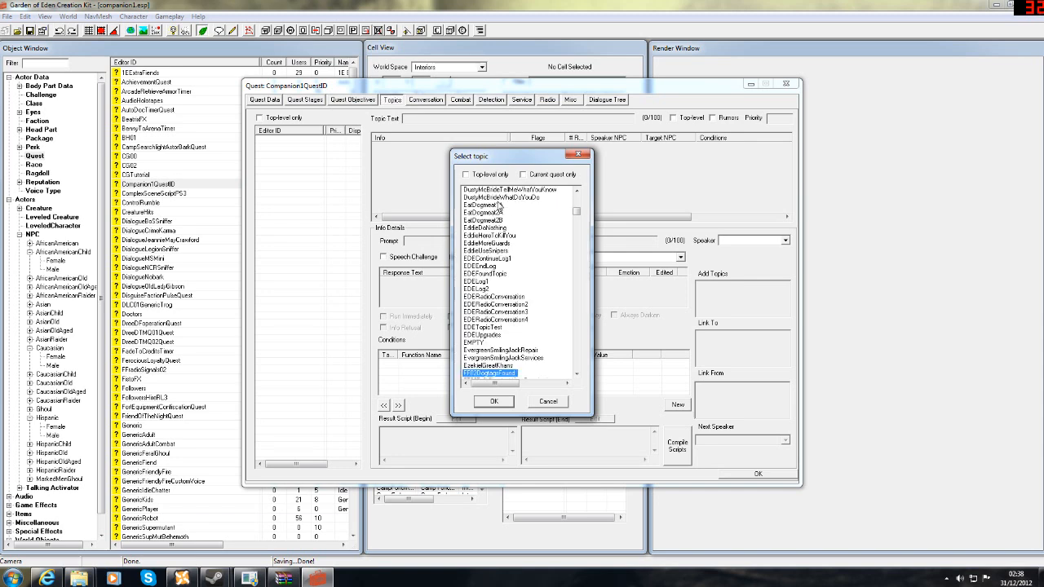
{"action": "left_click", "coordinate": [577, 374]}
{"action": "left_click", "coordinate": [576, 374]}
{"action": "scroll", "coordinate": [522, 342], "scroll_direction": "down", "scroll_amount": 15}
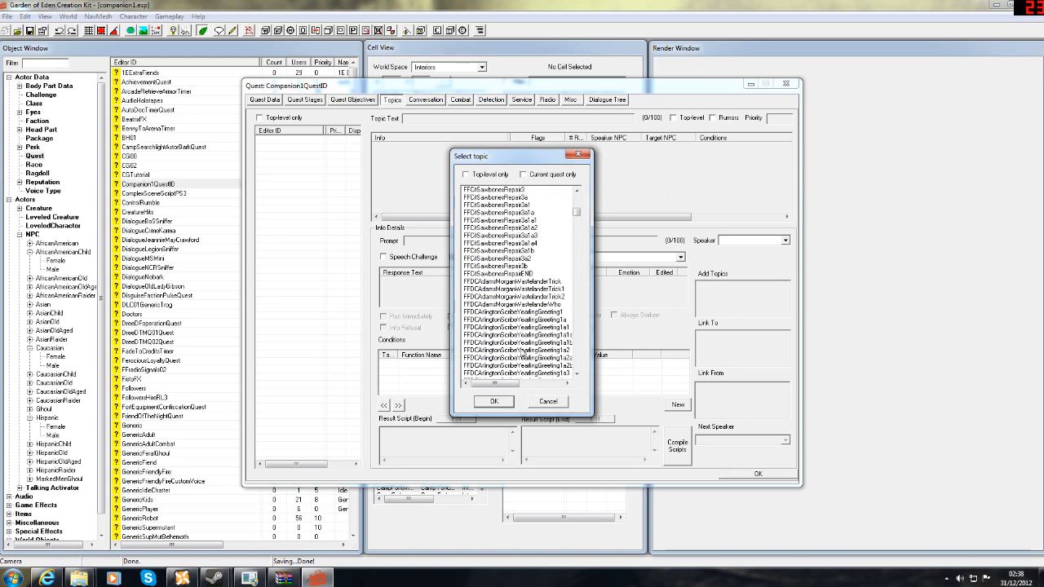
{"action": "scroll", "coordinate": [522, 342], "scroll_direction": "down", "scroll_amount": 10}
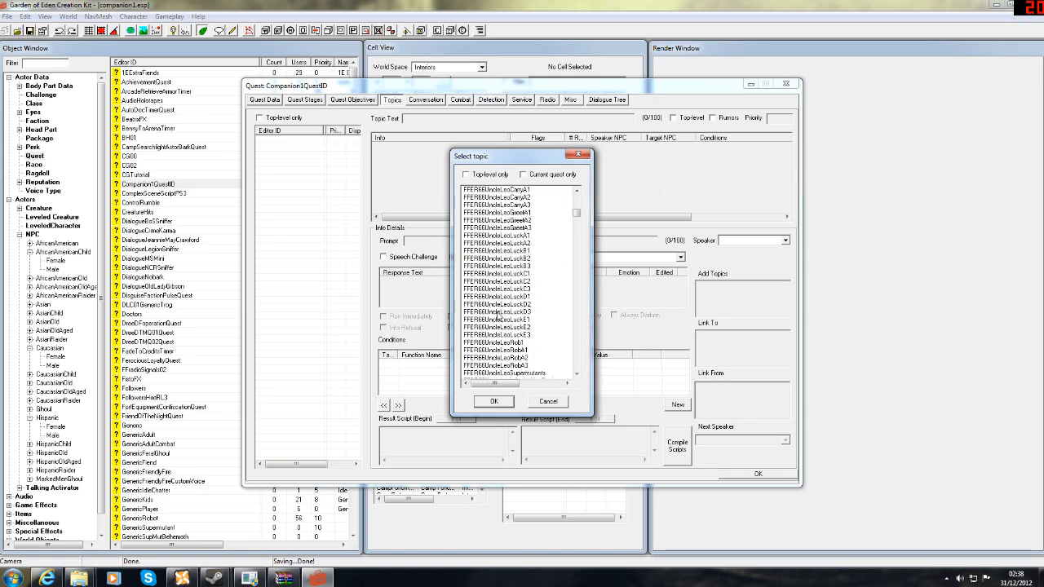
{"action": "left_click_drag", "start_coordinate": [577, 214], "coordinate": [577, 219]}
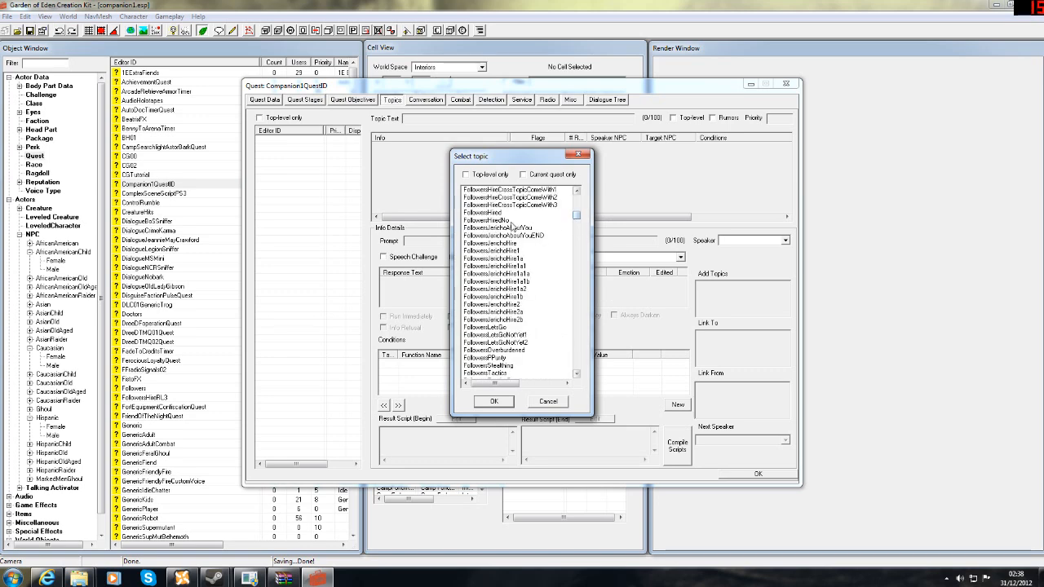
{"action": "scroll", "coordinate": [502, 221], "scroll_direction": "up", "scroll_amount": 5}
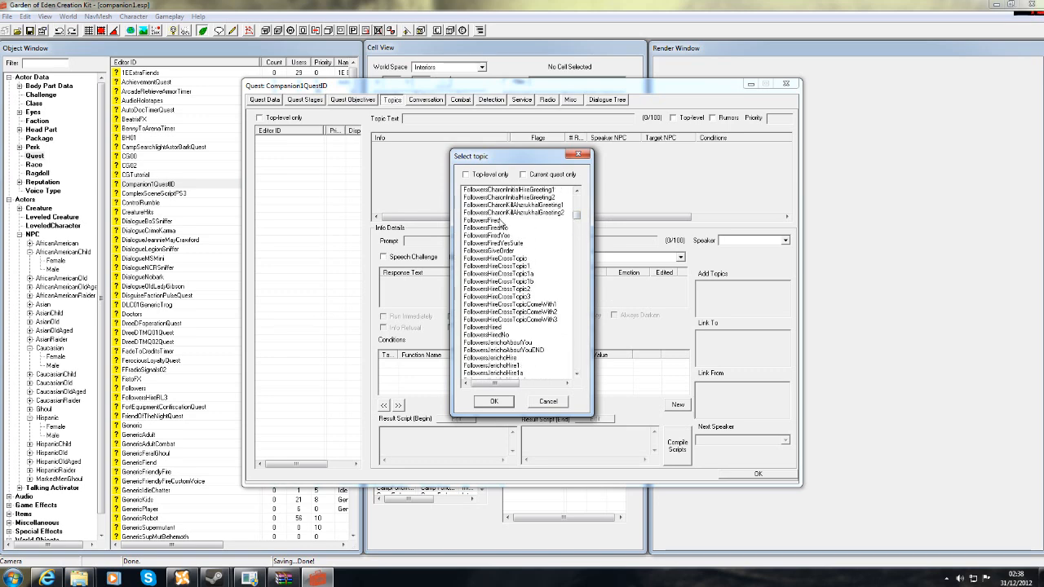
{"action": "left_click", "coordinate": [499, 221]}
{"action": "double_click", "coordinate": [486, 221]}
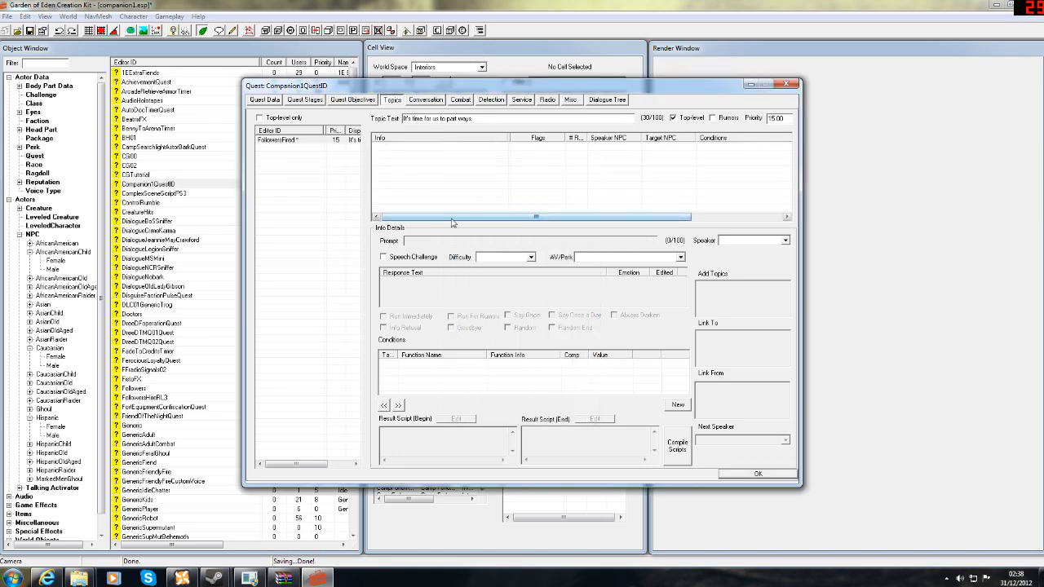
Step: Add the existing FollowersFiredNo topic to the Companion1QuestID quest
{"action": "right_click", "coordinate": [297, 176]}
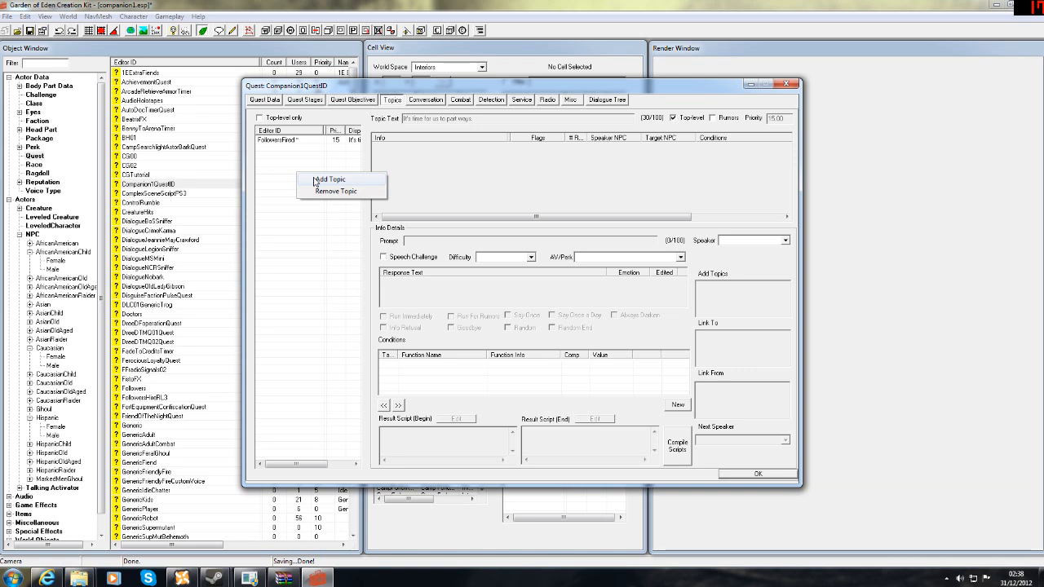
{"action": "left_click", "coordinate": [315, 181]}
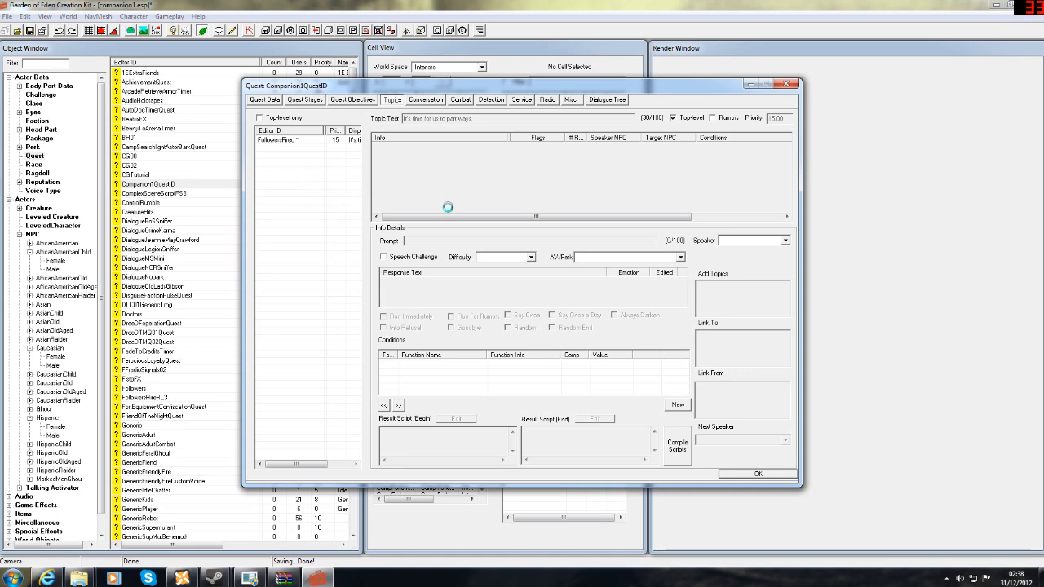
{"action": "left_click", "coordinate": [487, 304]}
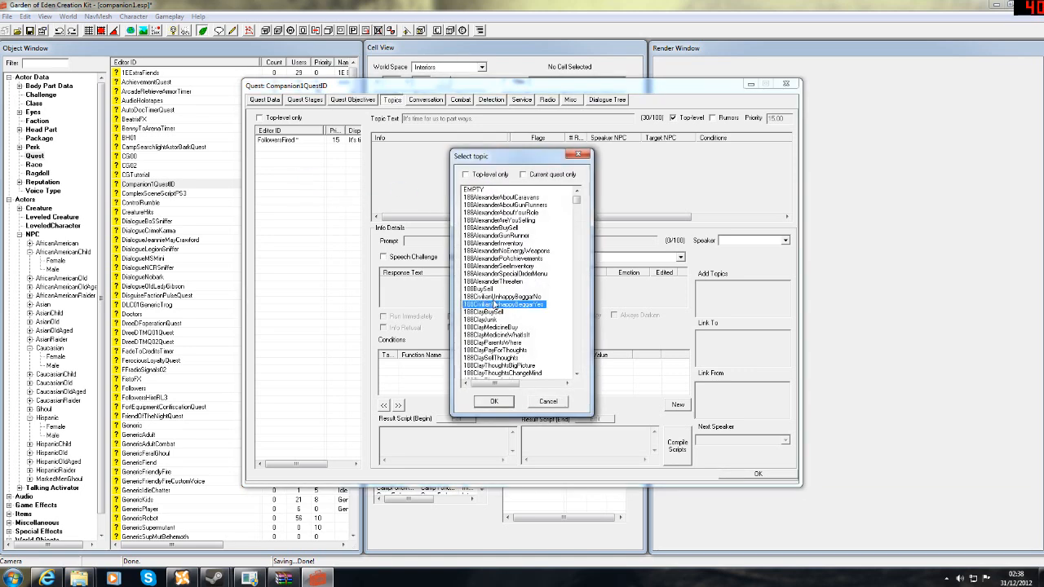
{"action": "key", "text": "f"}
{"action": "key", "text": "f"}
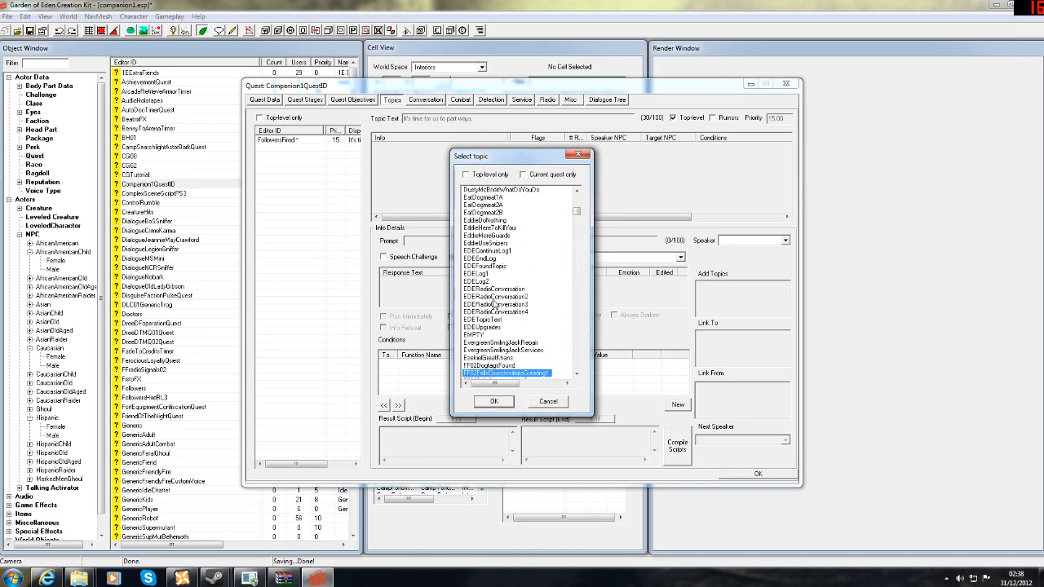
{"action": "key", "text": "o"}
{"action": "key", "text": "Down"}
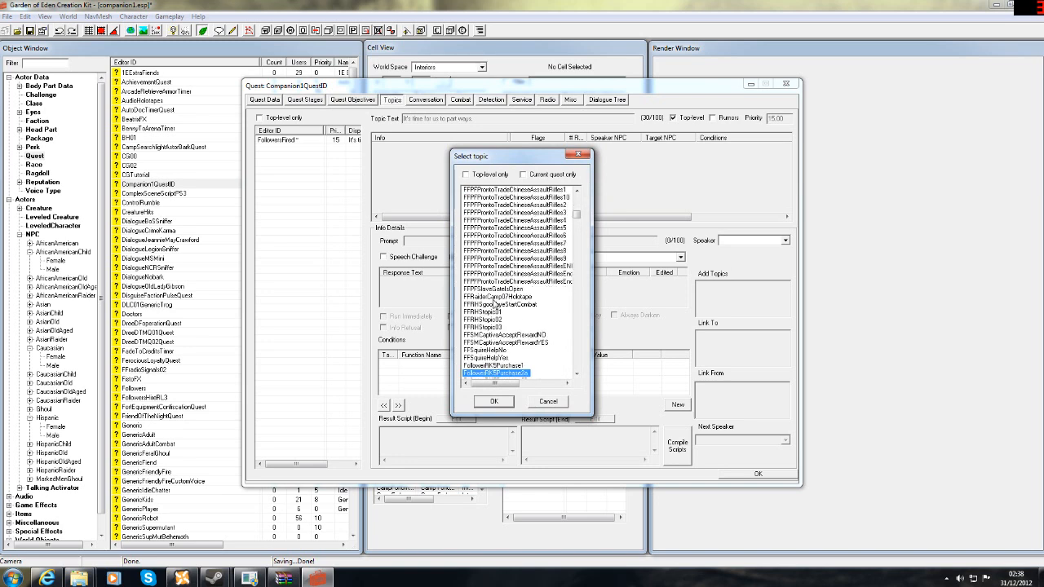
{"action": "key", "text": "s"}
{"action": "key", "text": "f"}
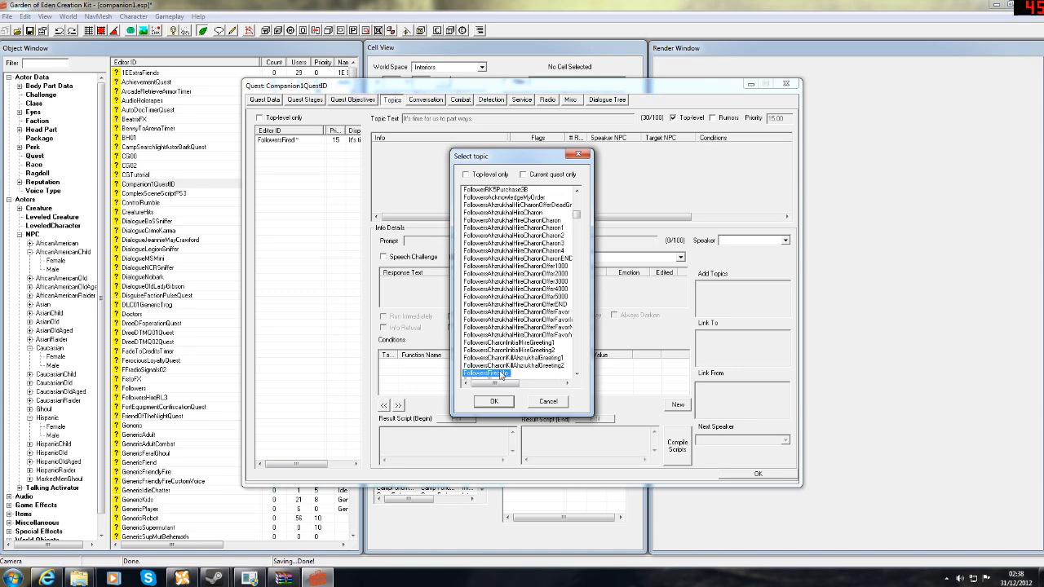
{"action": "left_click", "coordinate": [494, 401]}
Step: Add the existing FollowersFiredYes topic to the Companion1QuestID quest
{"action": "right_click", "coordinate": [329, 210]}
{"action": "left_click", "coordinate": [353, 215]}
{"action": "left_click", "coordinate": [473, 341]}
{"action": "type", "text": "fo"}
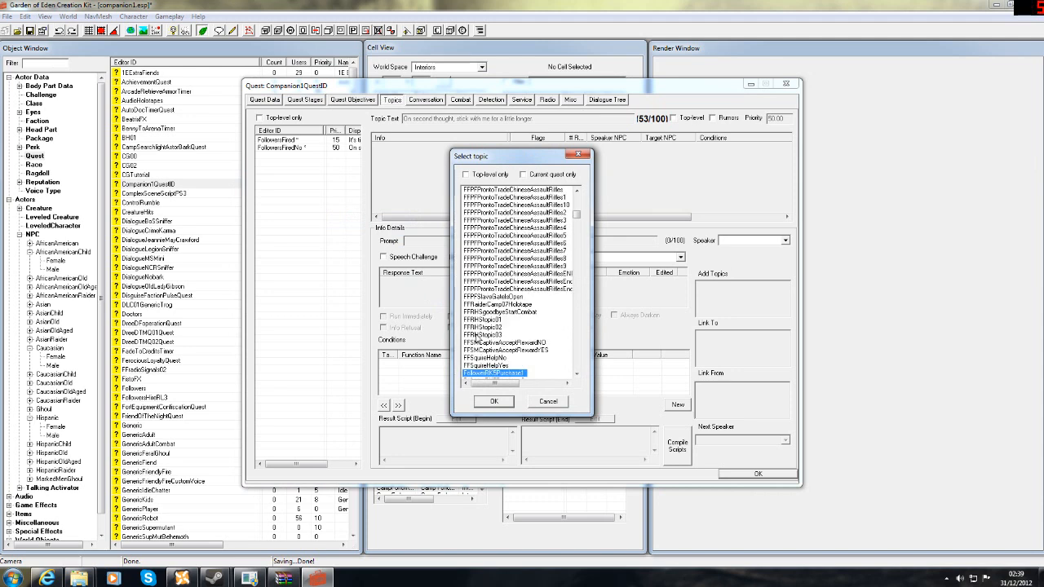
{"action": "type", "text": "s"}
{"action": "left_click", "coordinate": [577, 373]}
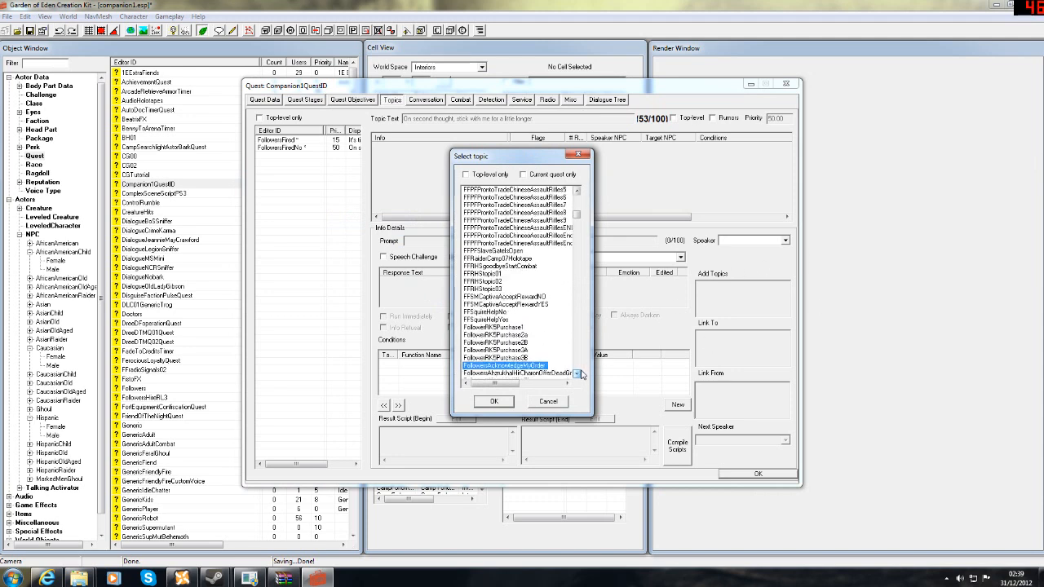
{"action": "left_click", "coordinate": [480, 336]}
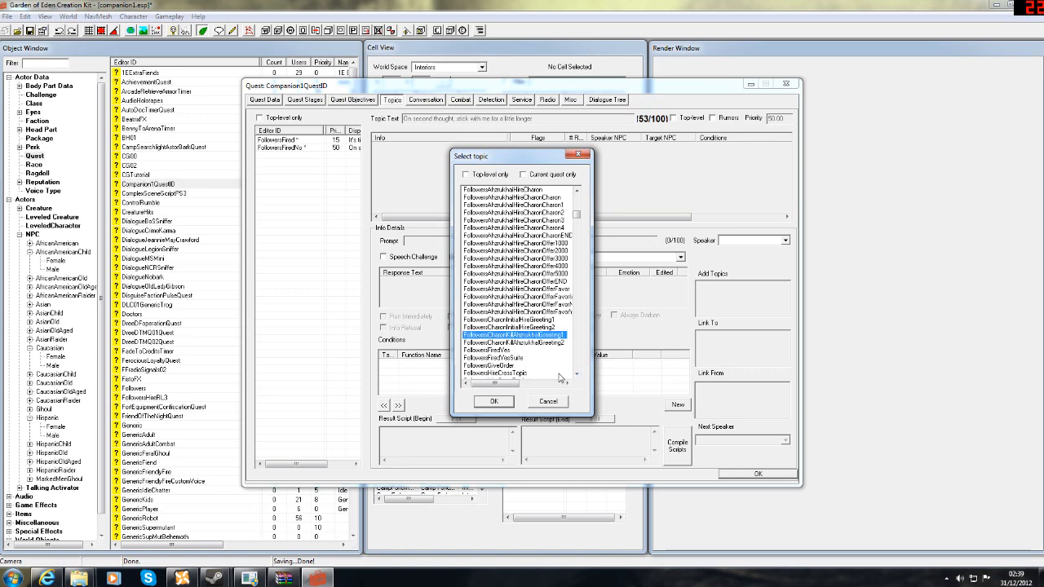
{"action": "double_click", "coordinate": [495, 350]}
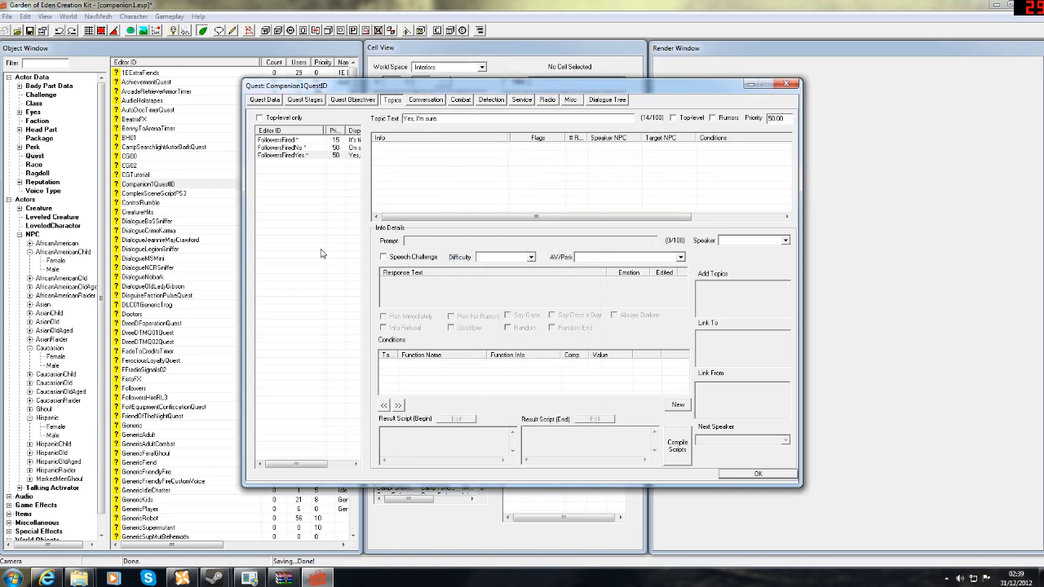
Step: Add the existing FollowersFiredYesSuite topic to the Companion1QuestID quest
{"action": "right_click", "coordinate": [310, 245]}
{"action": "left_click", "coordinate": [336, 248]}
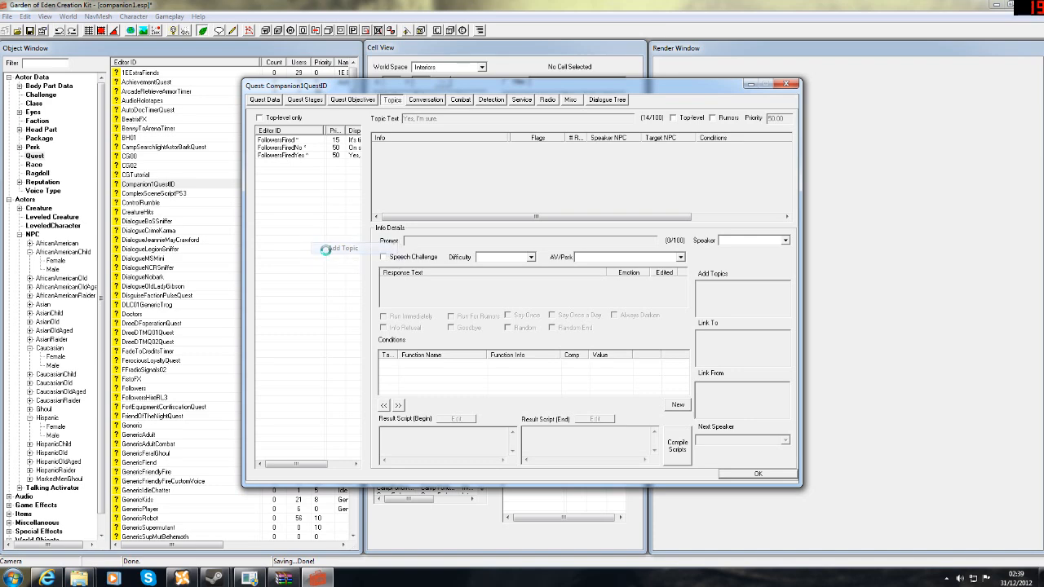
{"action": "left_click", "coordinate": [476, 311]}
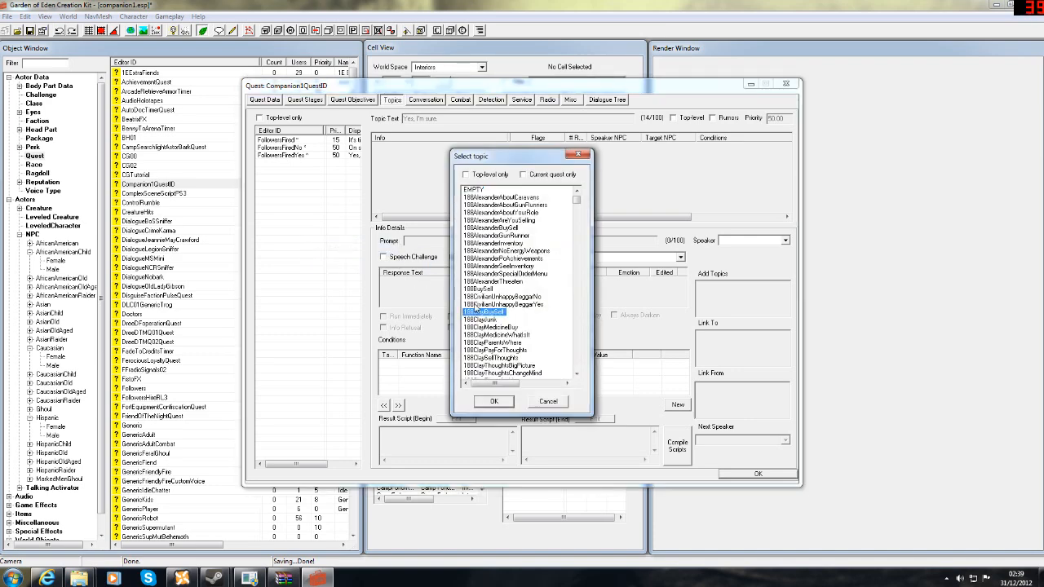
{"action": "type", "text": "followers"}
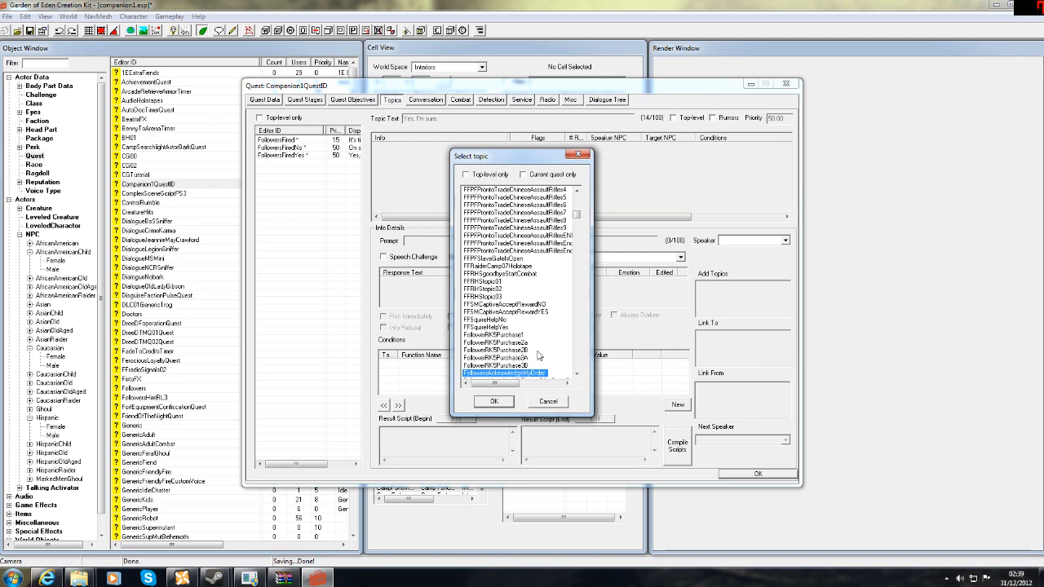
{"action": "left_click", "coordinate": [577, 376]}
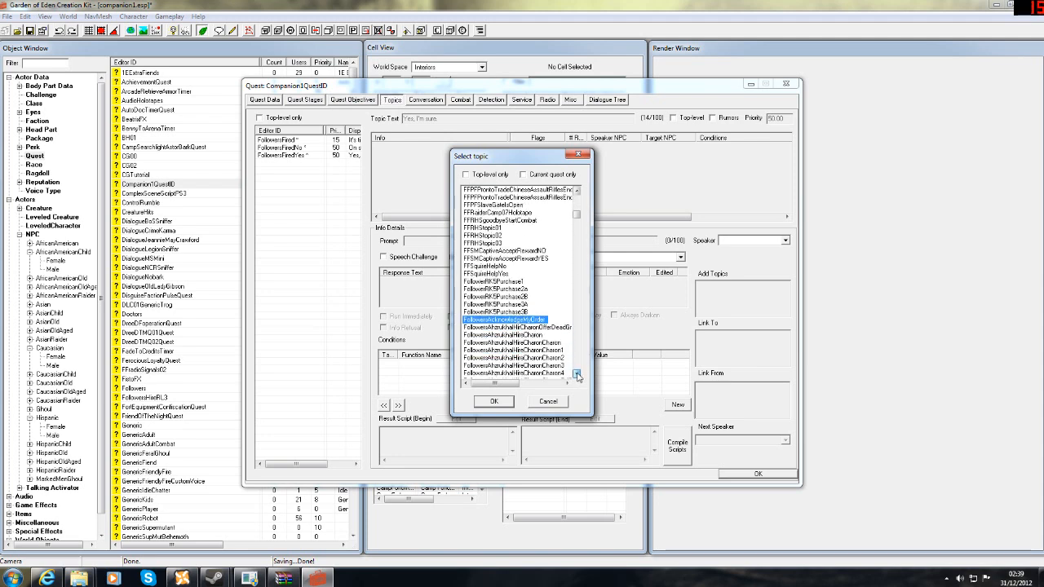
{"action": "left_click_drag", "start_coordinate": [577, 375], "coordinate": [576, 374]}
{"action": "double_click", "coordinate": [509, 281]}
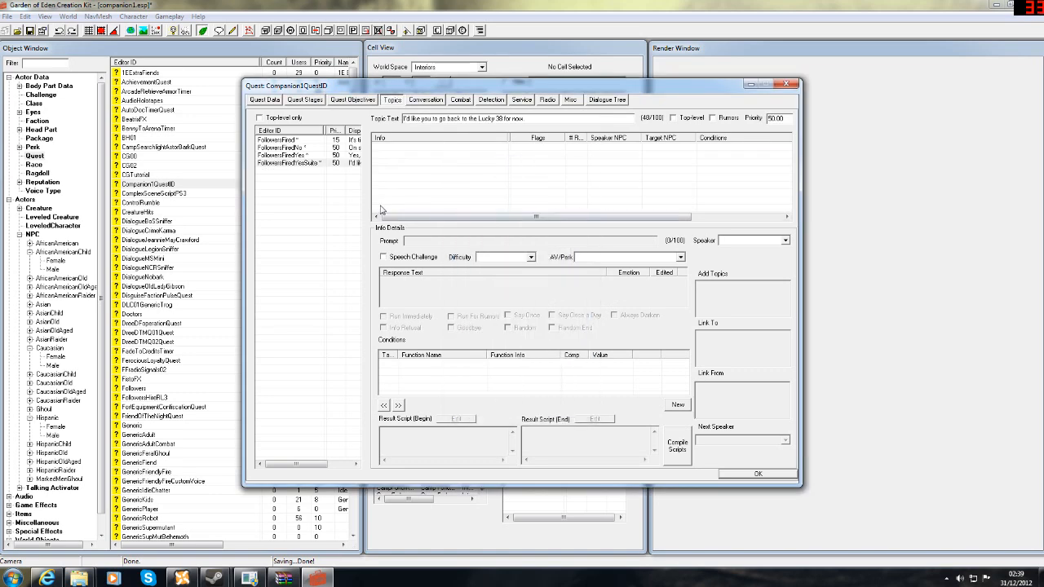
Step: Add the existing FollowersHired topic to the Companion1QuestID quest
{"action": "right_click", "coordinate": [315, 220]}
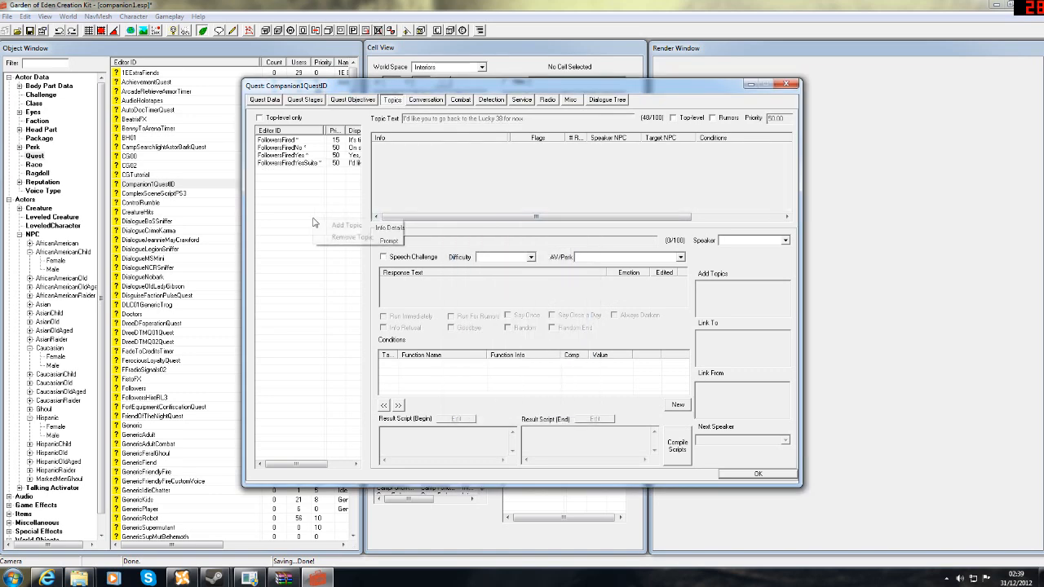
{"action": "left_click", "coordinate": [337, 226]}
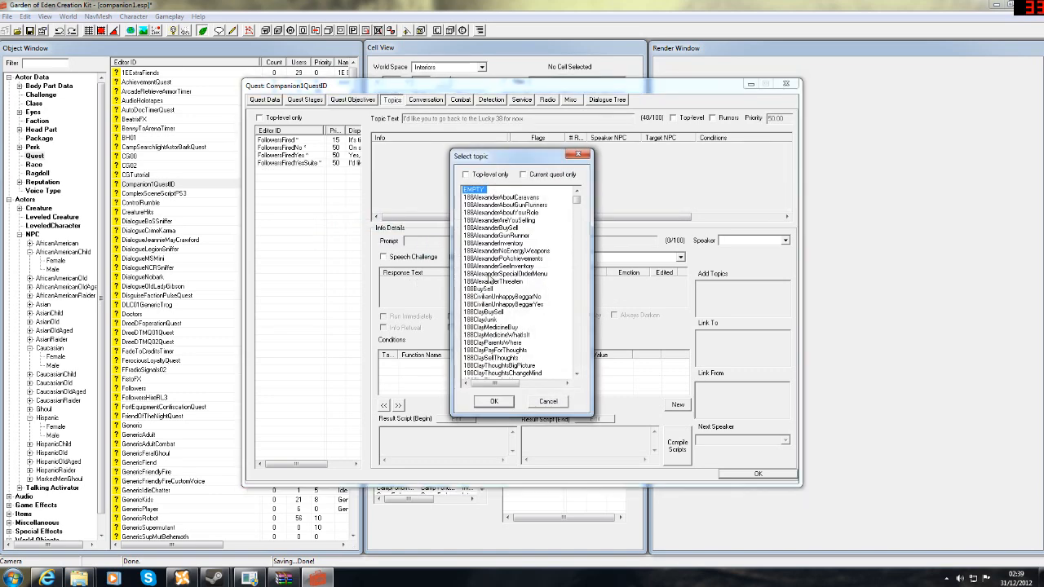
{"action": "left_click", "coordinate": [493, 275]}
{"action": "type", "text": "fo"}
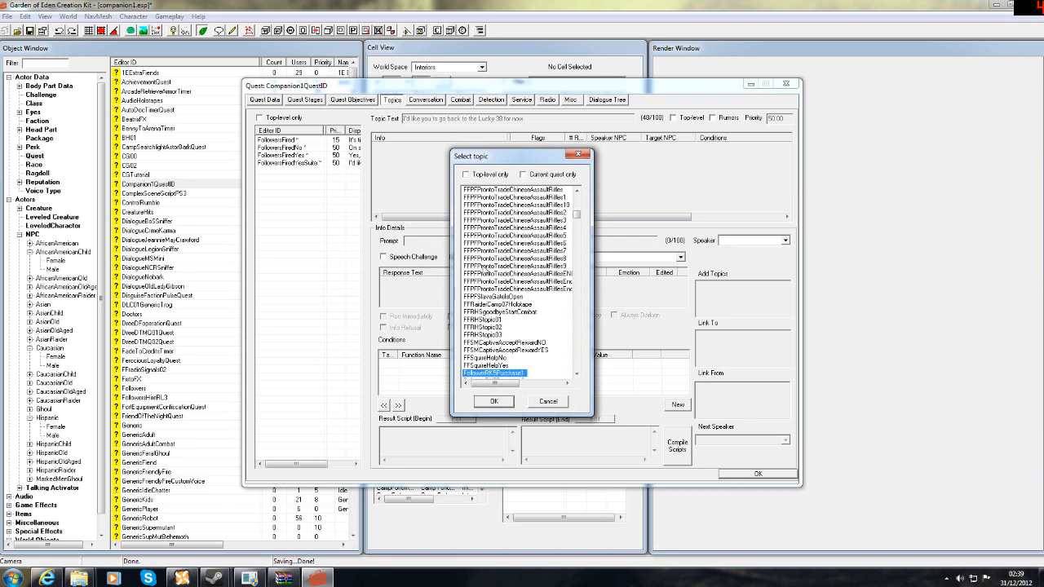
{"action": "type", "text": "llowersh"}
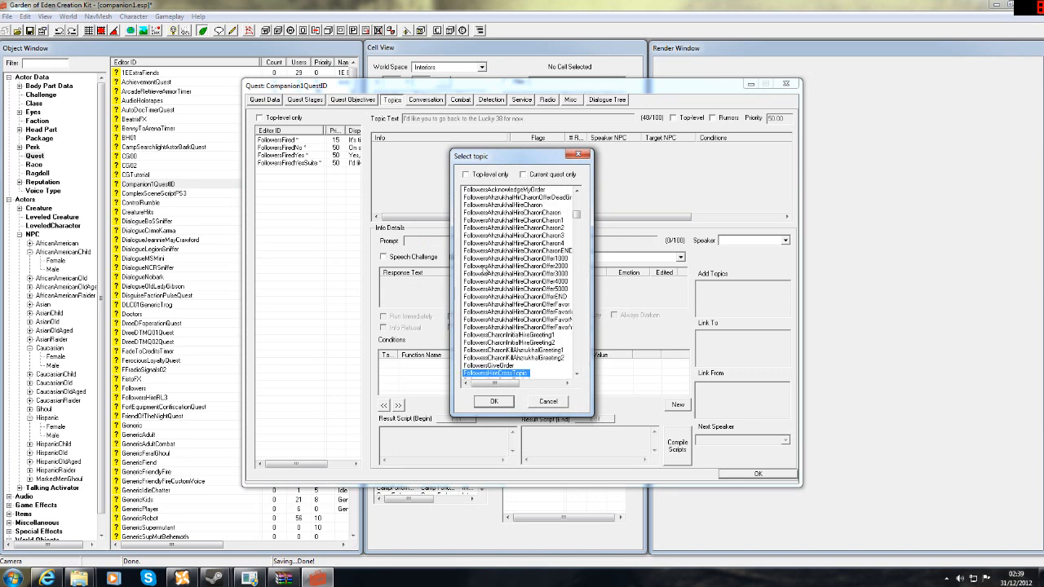
{"action": "left_click", "coordinate": [576, 373]}
{"action": "left_click", "coordinate": [576, 373]}
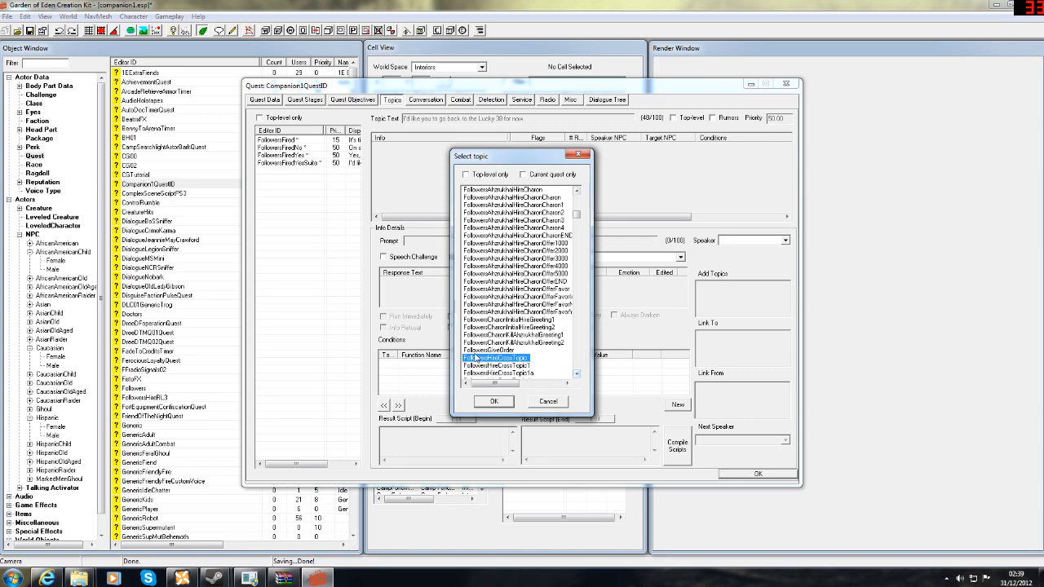
{"action": "left_click", "coordinate": [576, 374]}
{"action": "left_click", "coordinate": [577, 374]}
{"action": "left_click", "coordinate": [576, 374]}
{"action": "left_click", "coordinate": [576, 374]}
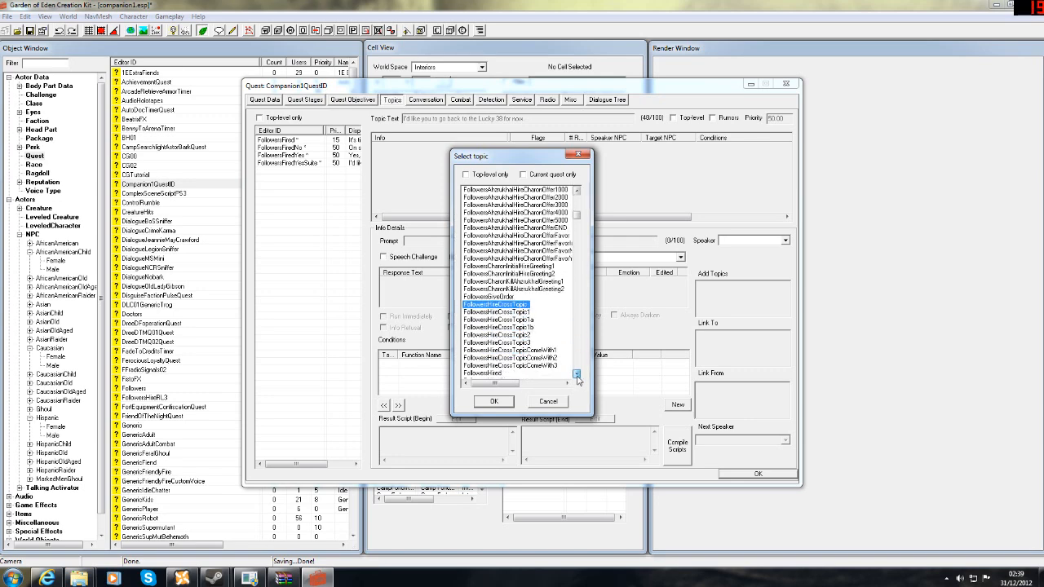
{"action": "left_click", "coordinate": [498, 328]}
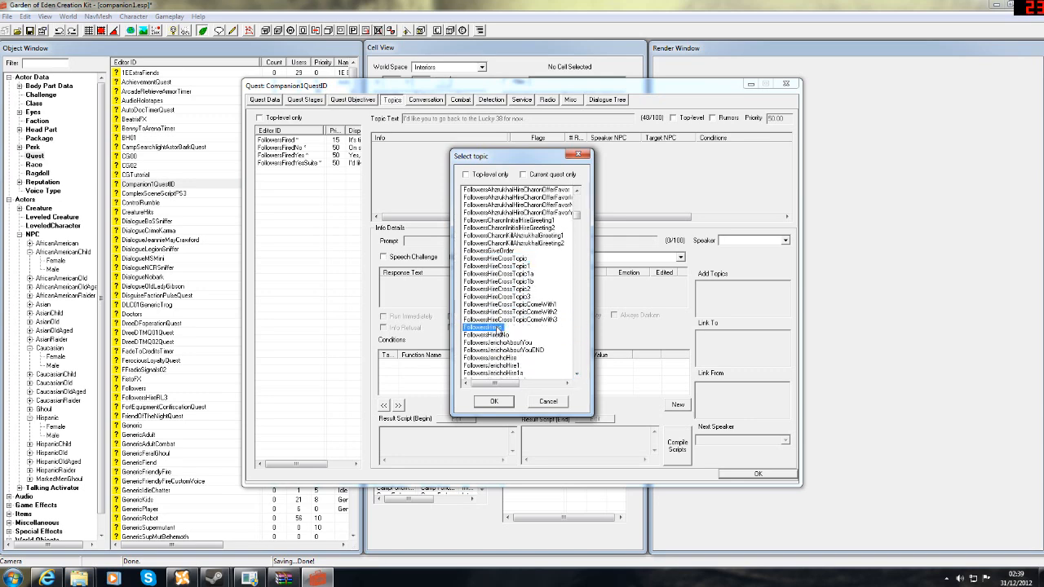
{"action": "double_click", "coordinate": [498, 329]}
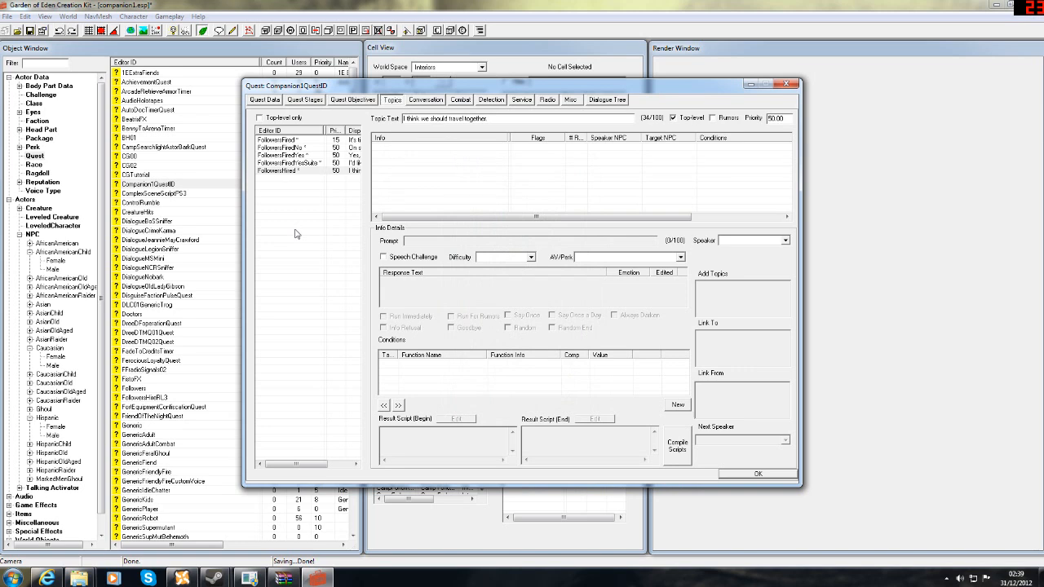
Step: Add the existing FollowersLetsGo topic to the Companion1QuestID quest
{"action": "right_click", "coordinate": [296, 232]}
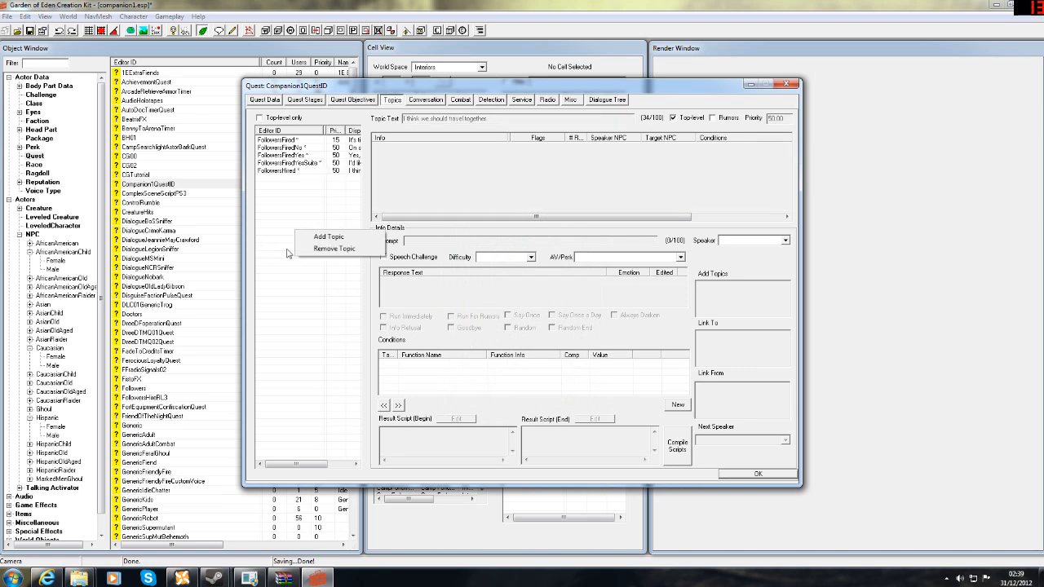
{"action": "left_click", "coordinate": [327, 238]}
{"action": "left_click", "coordinate": [478, 289]}
{"action": "type", "text": "fo"}
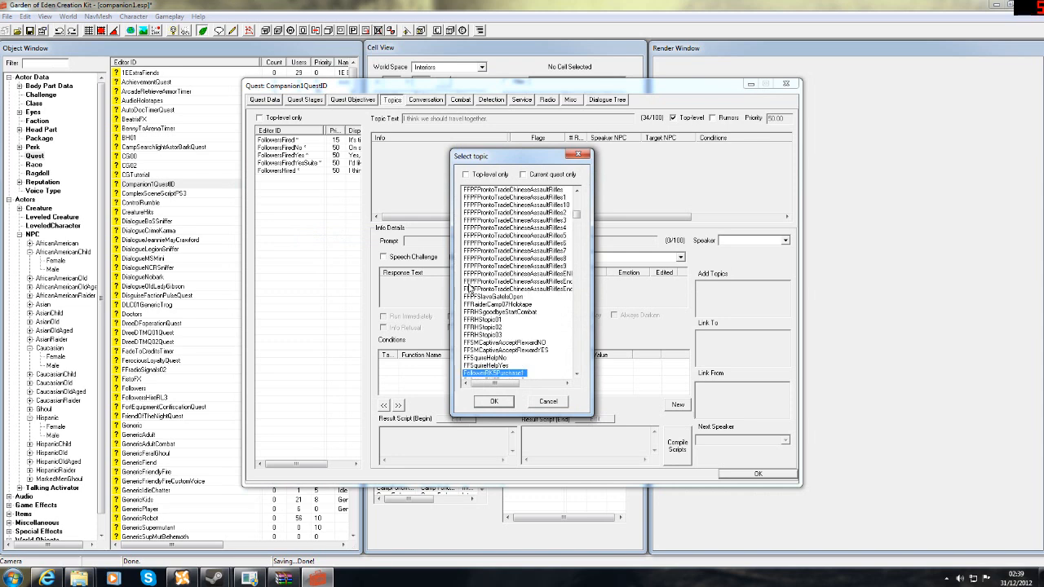
{"action": "type", "text": "llowers"}
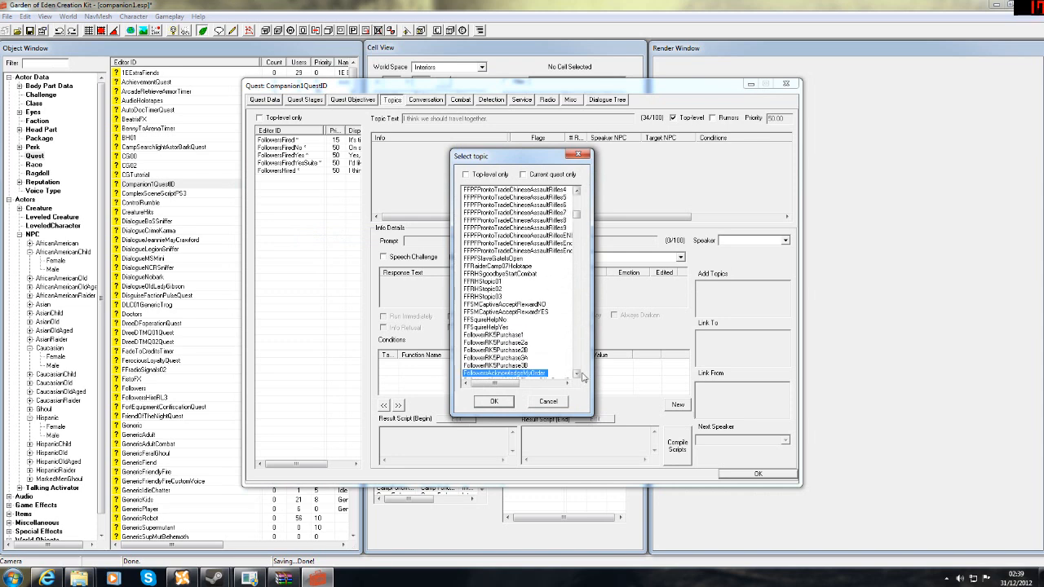
{"action": "left_click", "coordinate": [577, 373]}
{"action": "left_click_drag", "start_coordinate": [576, 373], "coordinate": [577, 373]}
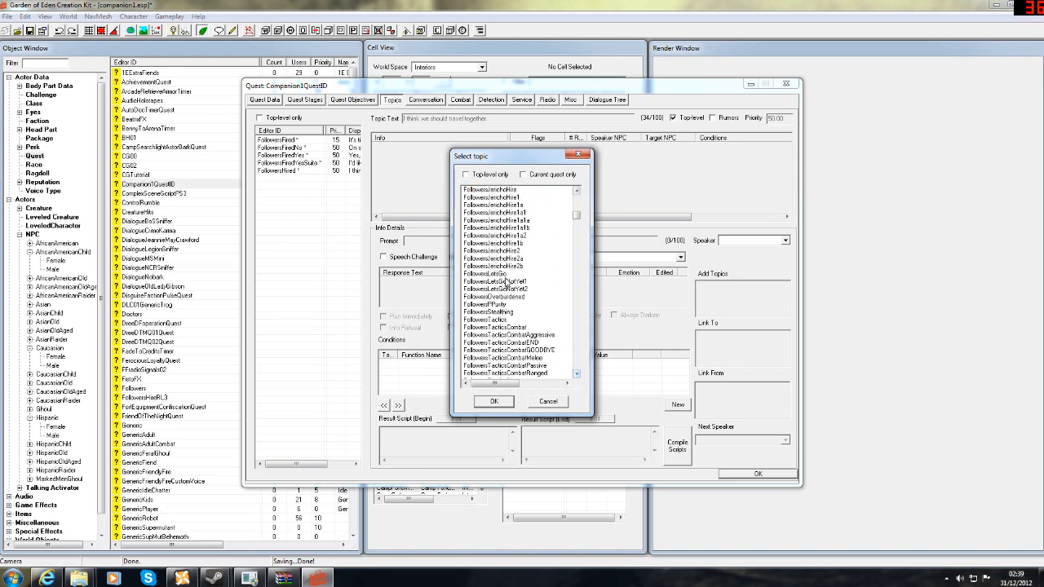
{"action": "double_click", "coordinate": [503, 281]}
Step: Add the existing FollowersTactics topic to the Companion1QuestID quest
{"action": "right_click", "coordinate": [294, 221]}
{"action": "left_click", "coordinate": [289, 263]}
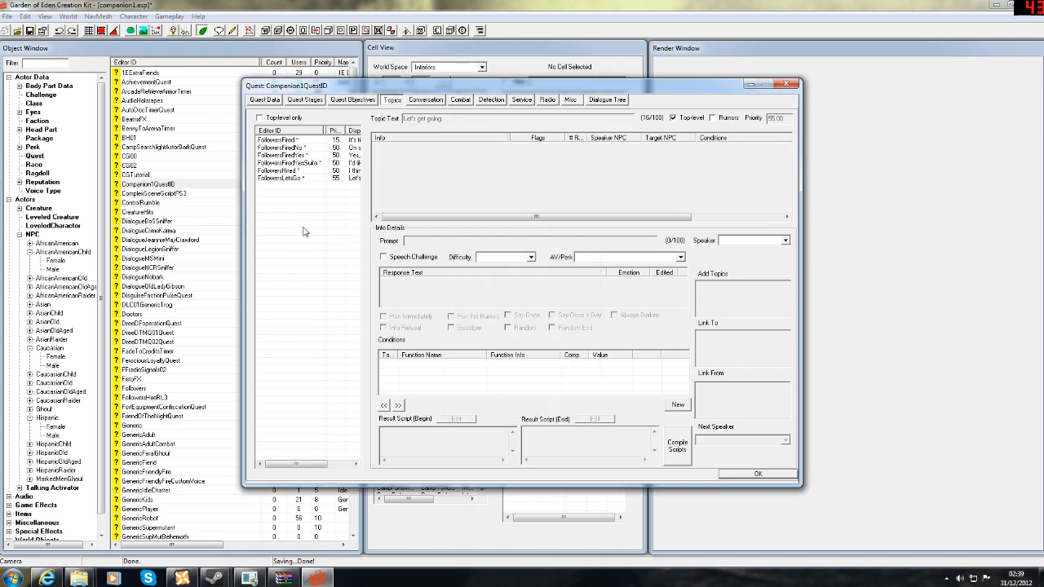
{"action": "right_click", "coordinate": [302, 235]}
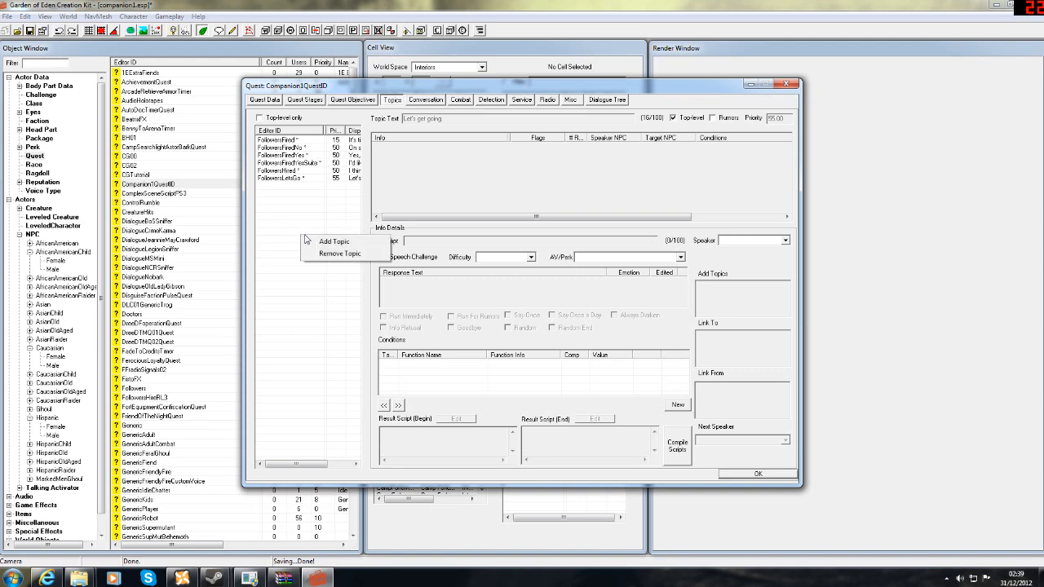
{"action": "left_click", "coordinate": [327, 241]}
{"action": "left_click", "coordinate": [466, 281]}
{"action": "type", "text": "fo"}
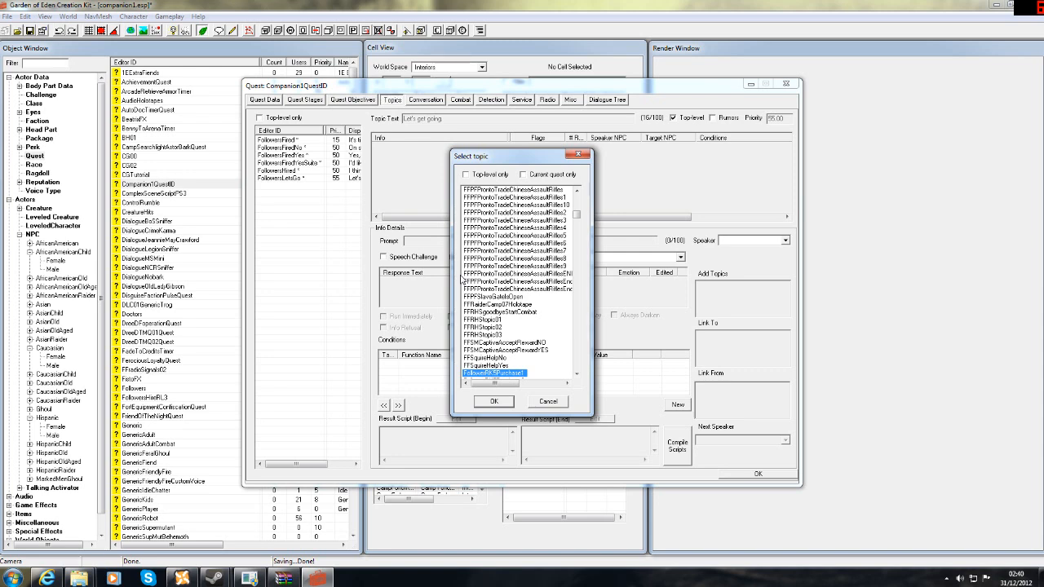
{"action": "left_click", "coordinate": [577, 373]}
{"action": "left_click_drag", "start_coordinate": [576, 374], "coordinate": [576, 373]}
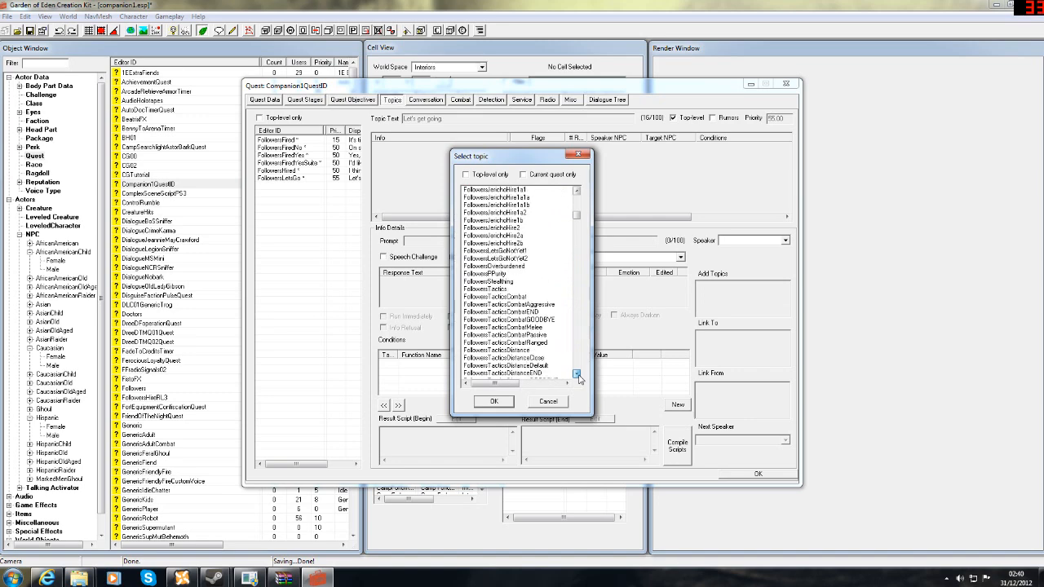
{"action": "double_click", "coordinate": [480, 290]}
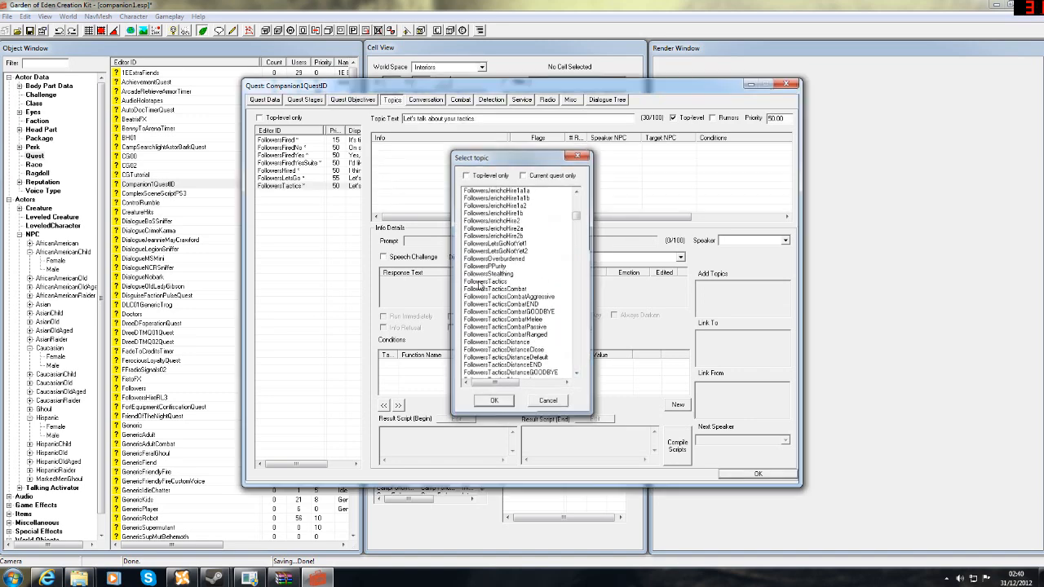
Step: Add the existing FollowersTacticsCombat topic to the Companion1QuestID quest
{"action": "right_click", "coordinate": [269, 232]}
{"action": "left_click", "coordinate": [293, 232]}
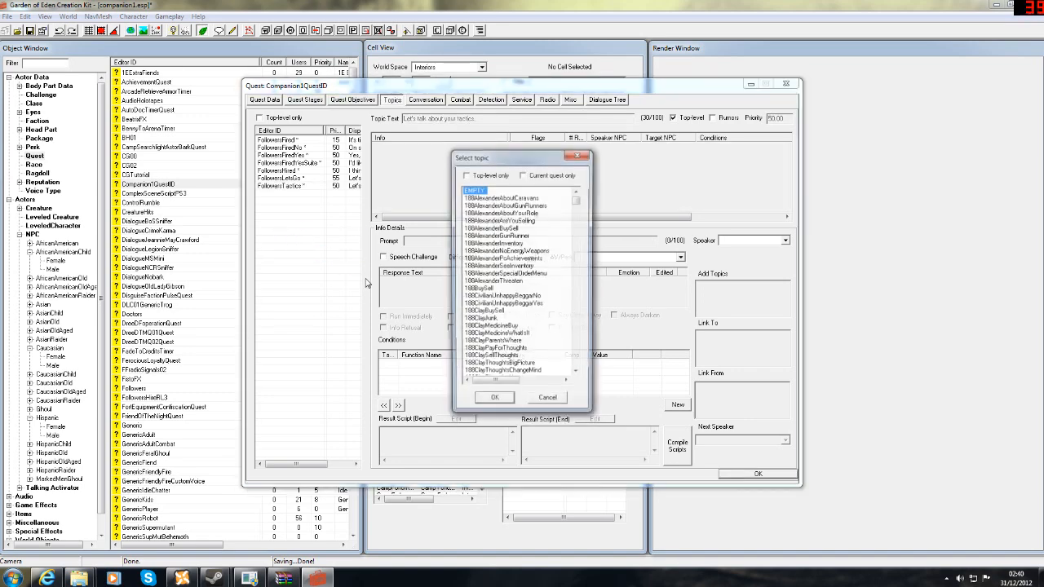
{"action": "left_click", "coordinate": [477, 297]}
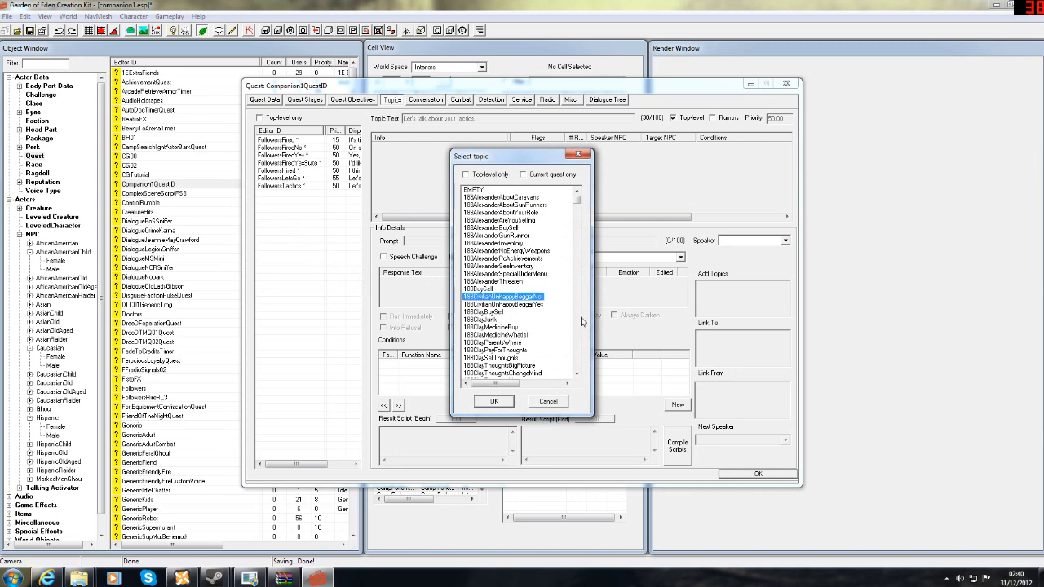
{"action": "type", "text": "fo"}
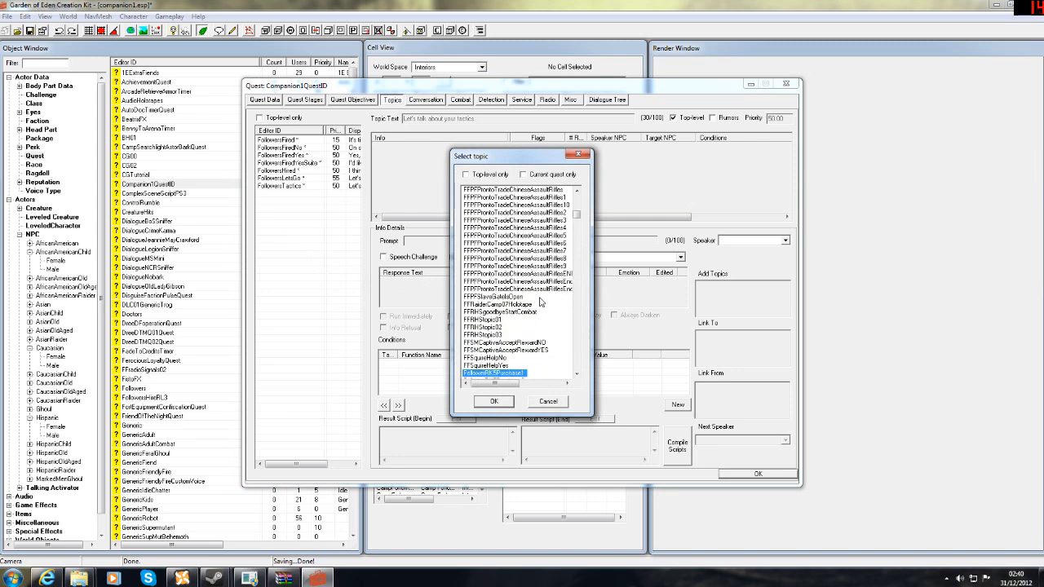
{"action": "type", "text": "llowers"}
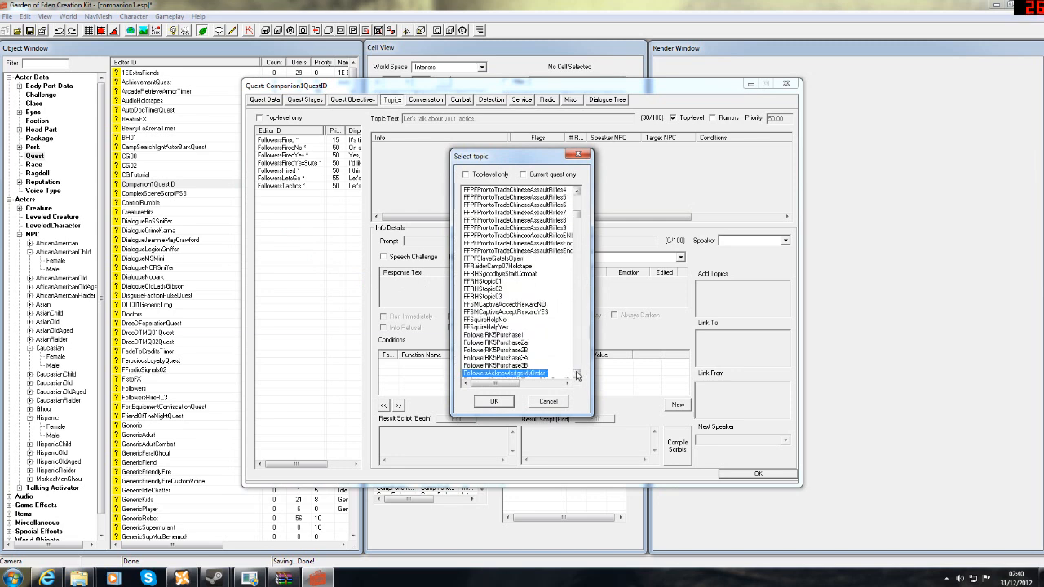
{"action": "left_click", "coordinate": [578, 375]}
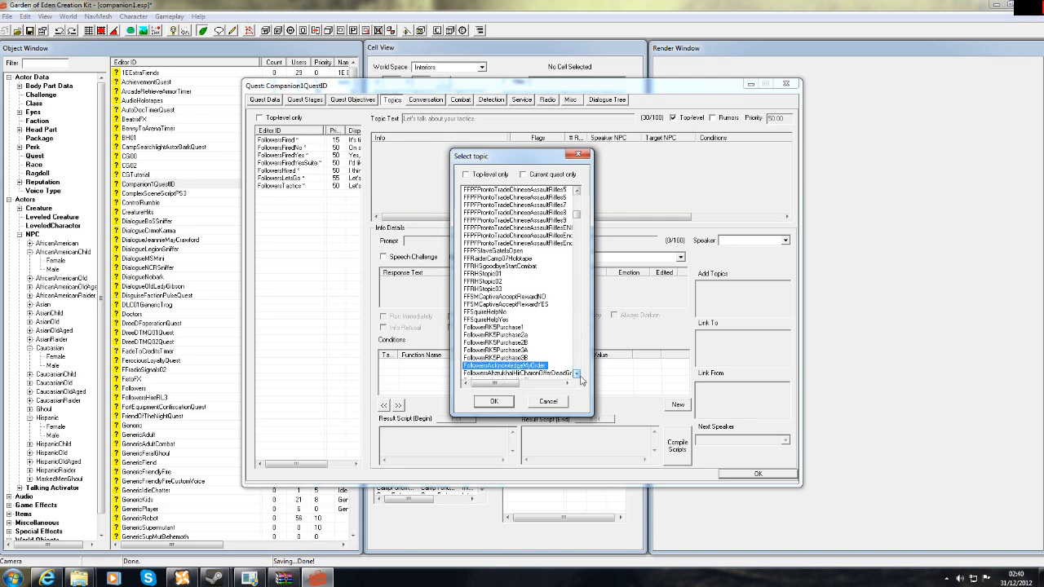
{"action": "key", "text": "Down"}
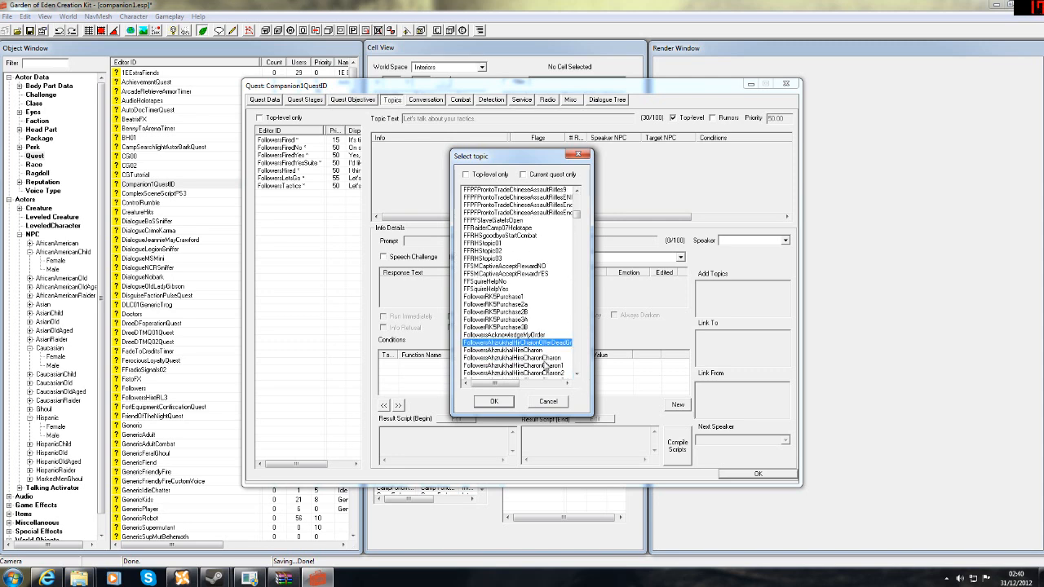
{"action": "type", "text": "t"}
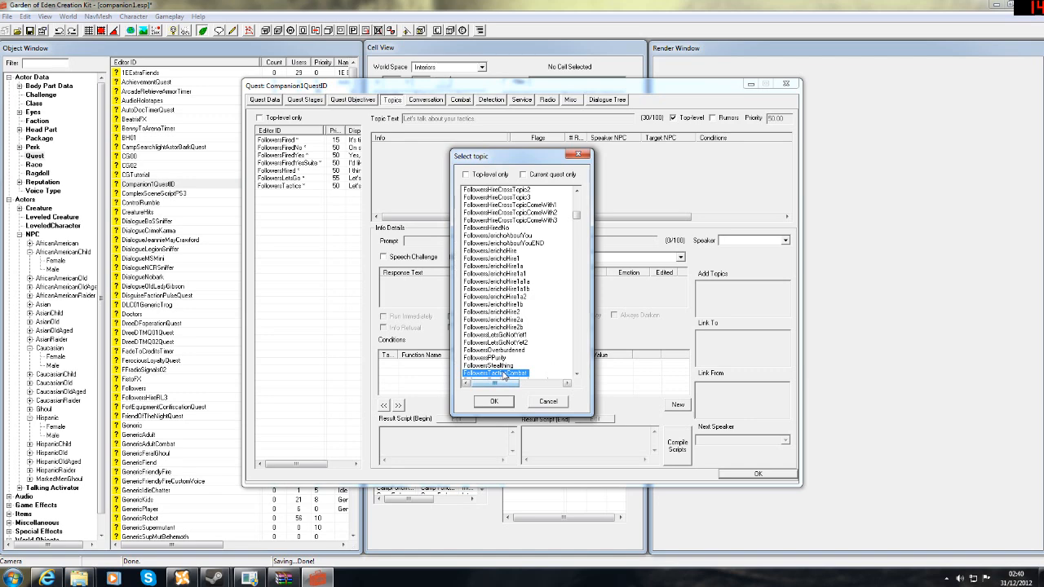
{"action": "left_click", "coordinate": [493, 402]}
Step: Add the existing FollowersTacticsCombatAggressive topic to the Companion1QuestID quest
{"action": "right_click", "coordinate": [299, 236]}
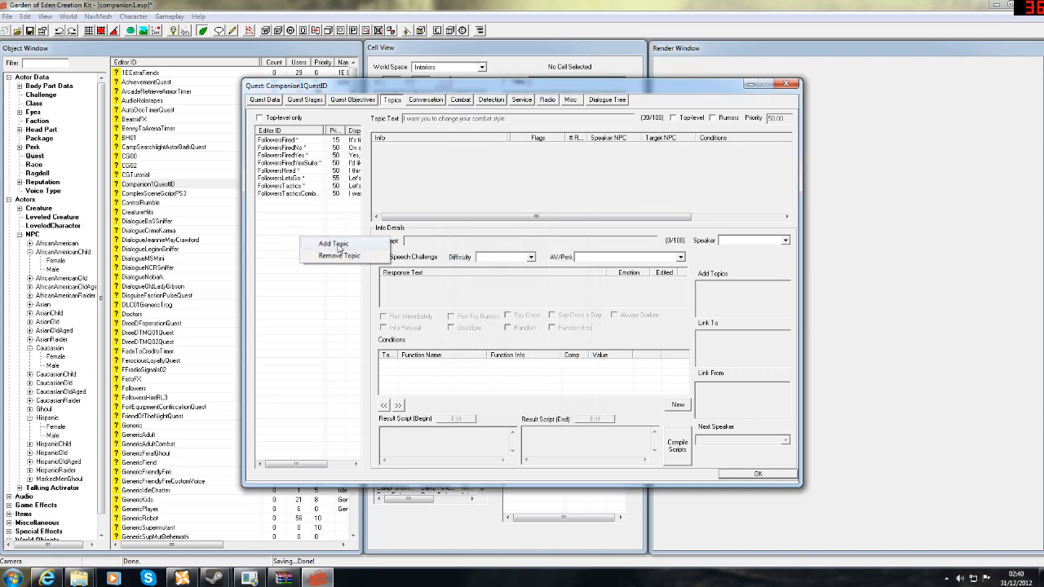
{"action": "left_click", "coordinate": [336, 244]}
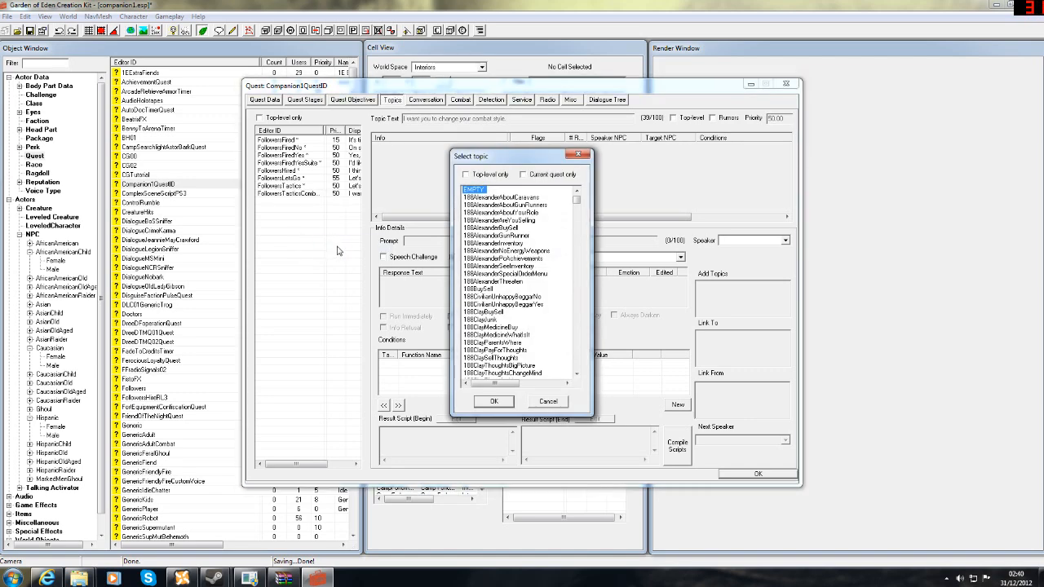
{"action": "left_click", "coordinate": [493, 313]}
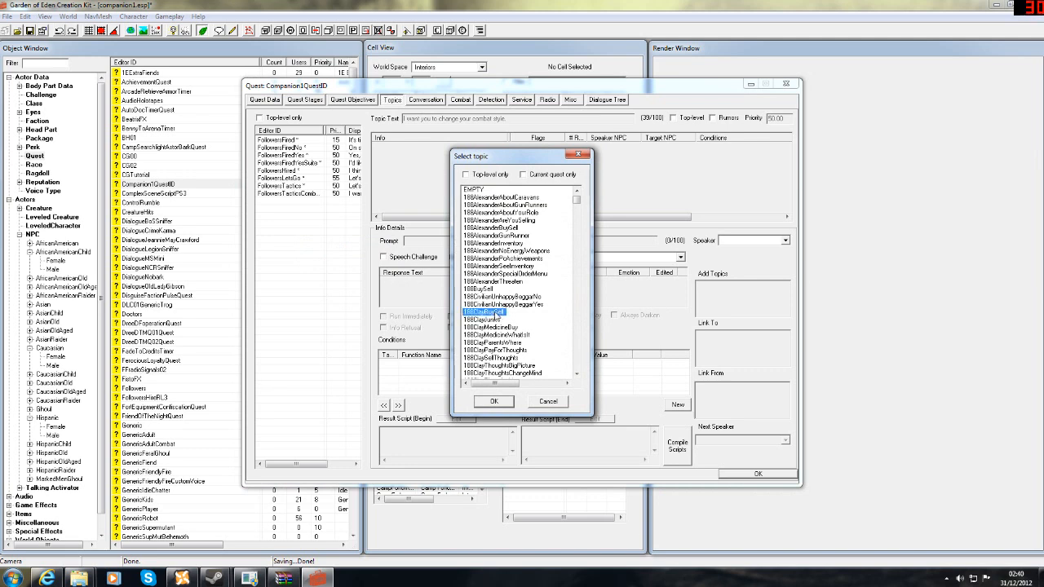
{"action": "type", "text": "fo"}
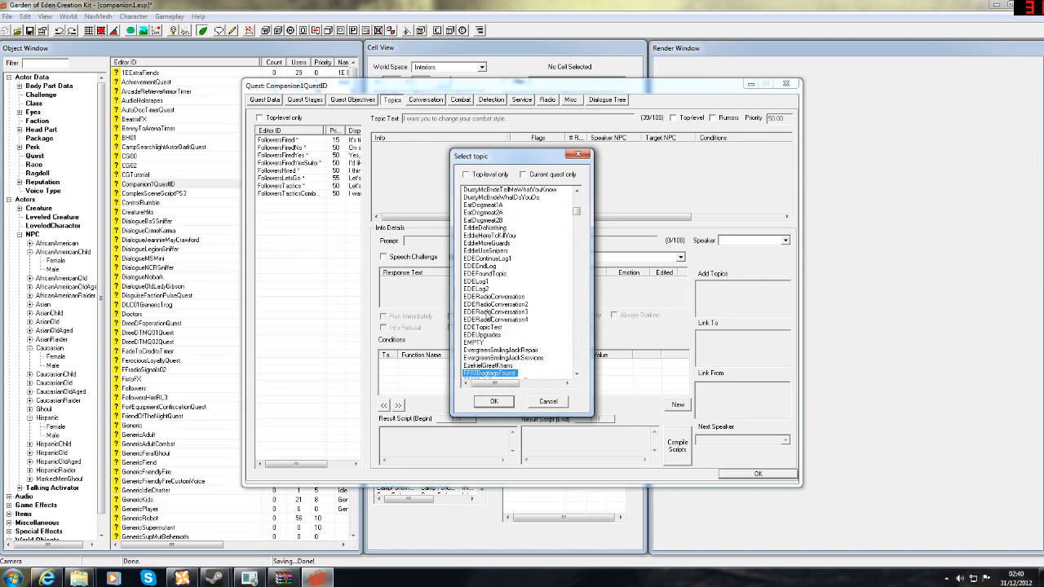
{"action": "type", "text": "llowerst"}
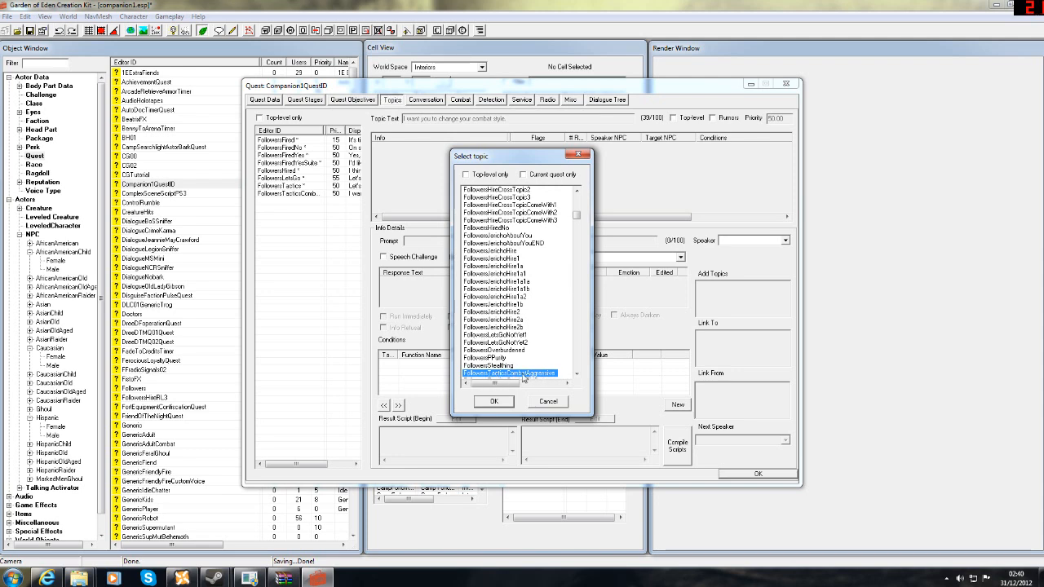
{"action": "double_click", "coordinate": [534, 373]}
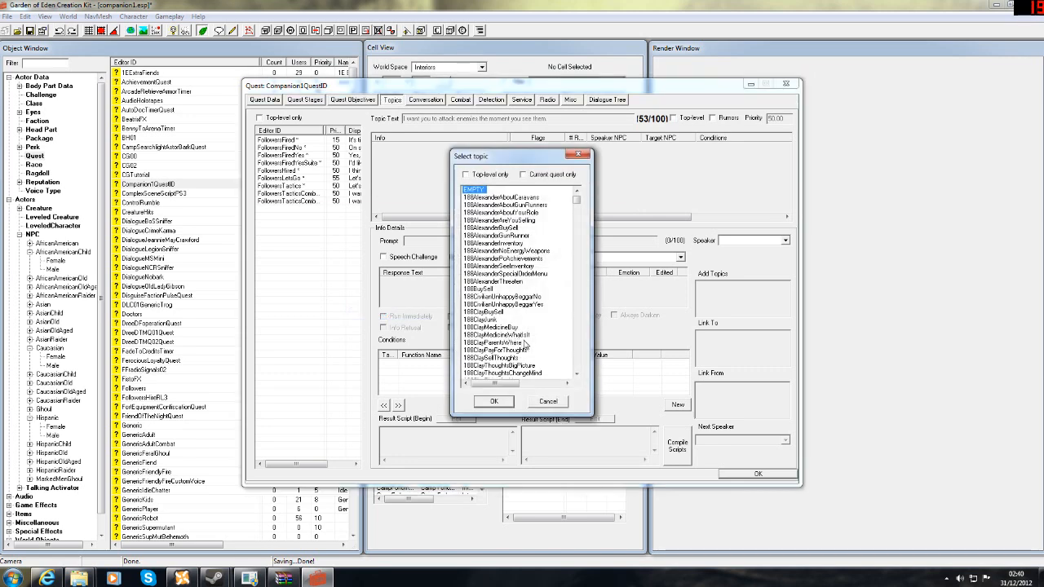
Step: Add the existing FollowersTacticsCombatEND topic to the Companion1QuestID quest
{"action": "left_click", "coordinate": [522, 343]}
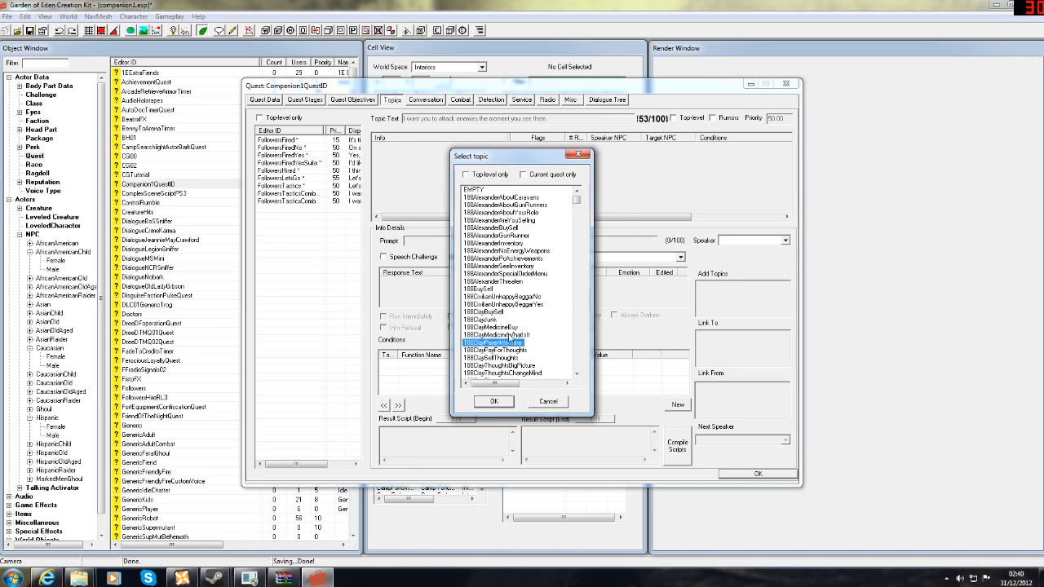
{"action": "type", "text": "followers"}
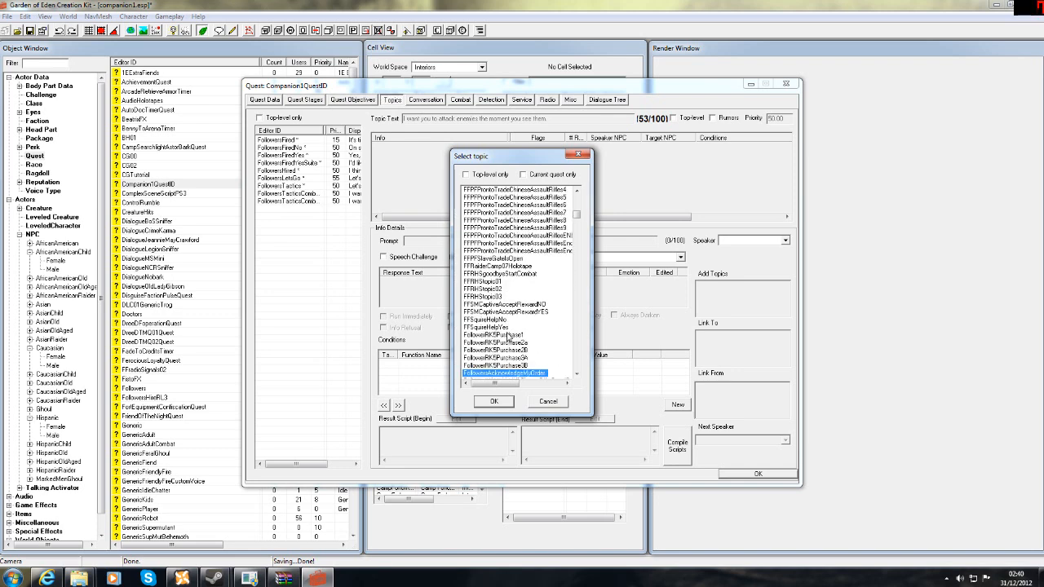
{"action": "type", "text": "t"}
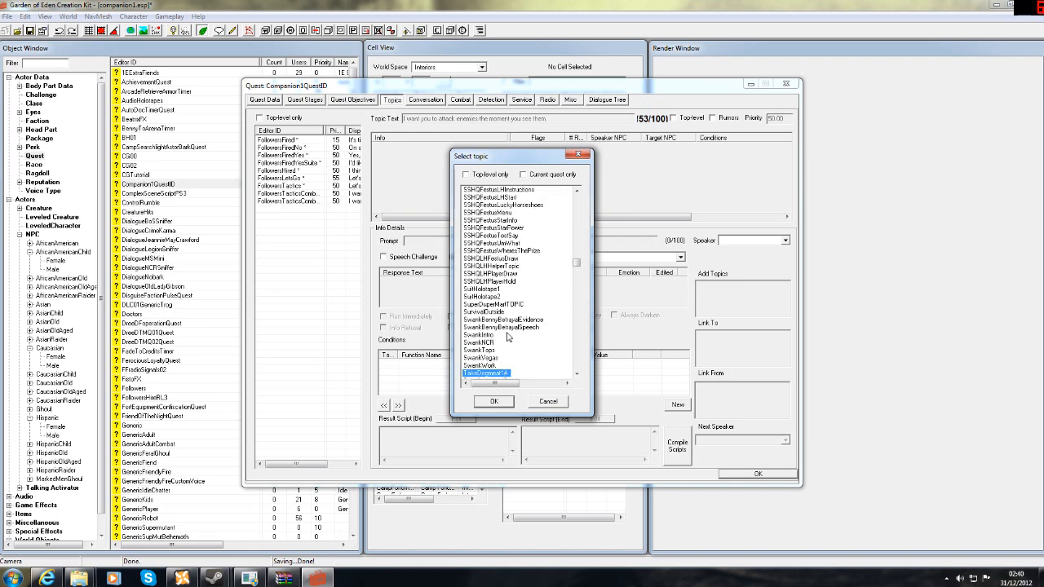
{"action": "type", "text": "followerst"}
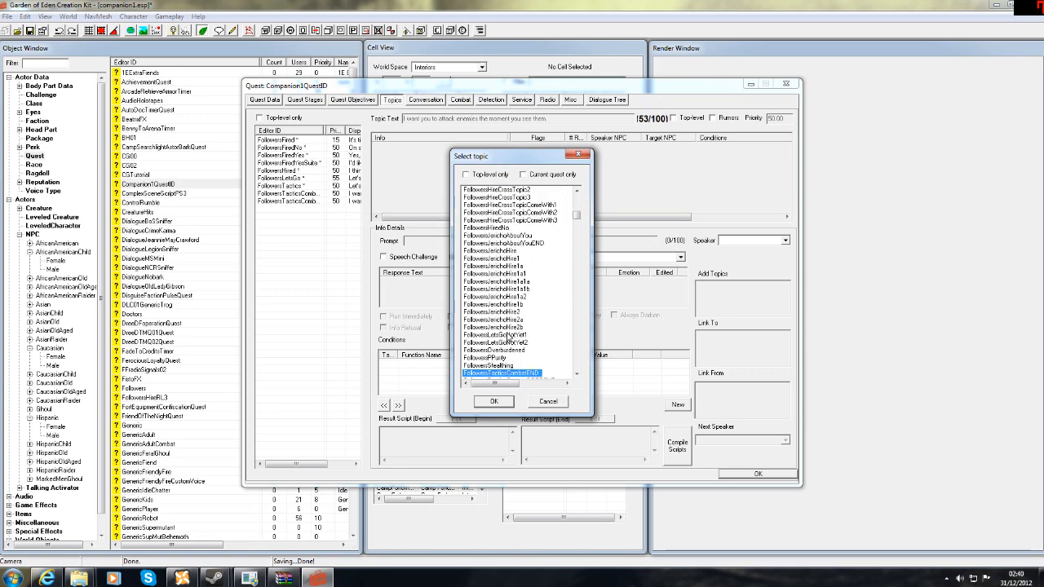
{"action": "key", "text": "Return"}
Step: Add the existing FollowersTacticsCombatGOODBYE topic to the Companion1QuestID quest
{"action": "right_click", "coordinate": [338, 274]}
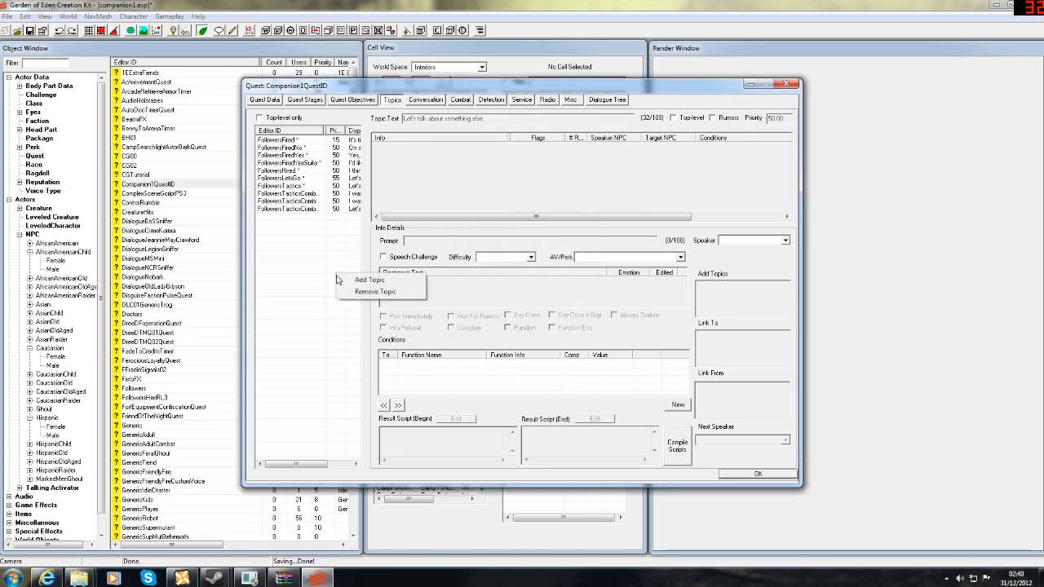
{"action": "left_click", "coordinate": [346, 278]}
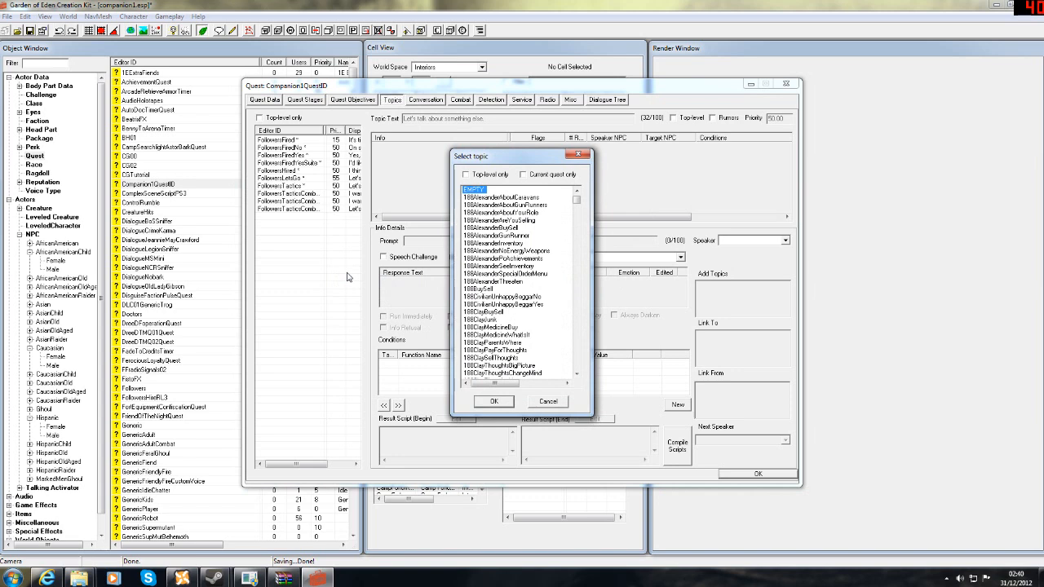
{"action": "left_click", "coordinate": [489, 335]}
{"action": "type", "text": "fo"}
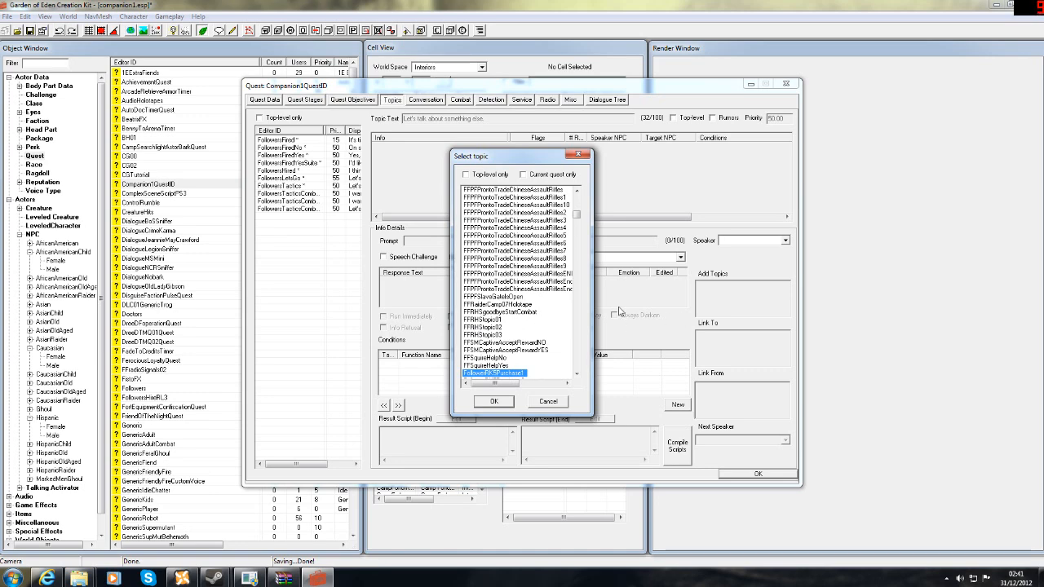
{"action": "left_click_drag", "start_coordinate": [579, 216], "coordinate": [569, 234]}
{"action": "scroll", "coordinate": [465, 251], "scroll_direction": "up", "scroll_amount": 15}
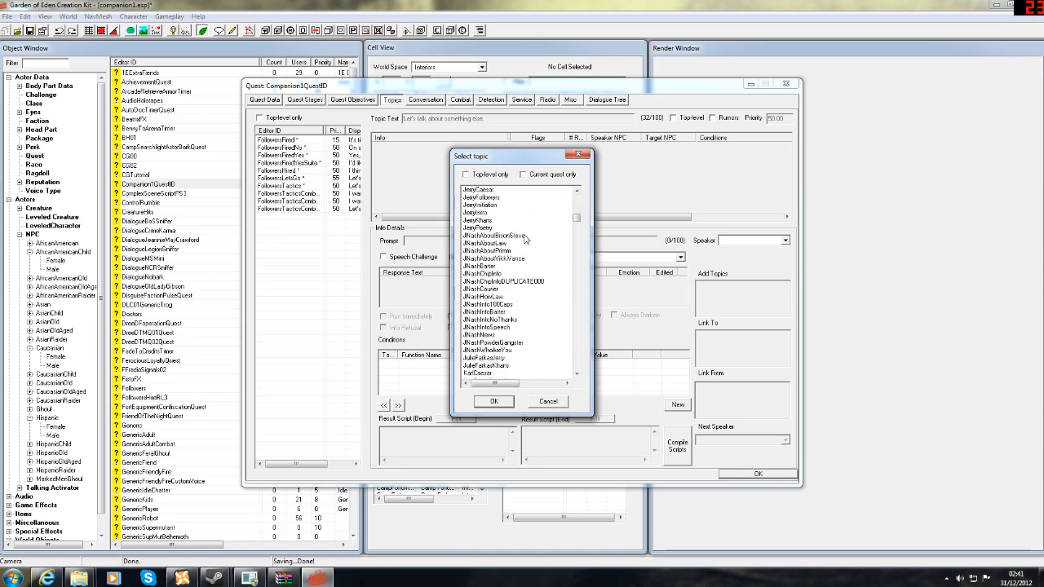
{"action": "scroll", "coordinate": [489, 224], "scroll_direction": "up", "scroll_amount": 8}
{"action": "scroll", "coordinate": [489, 226], "scroll_direction": "up", "scroll_amount": 15}
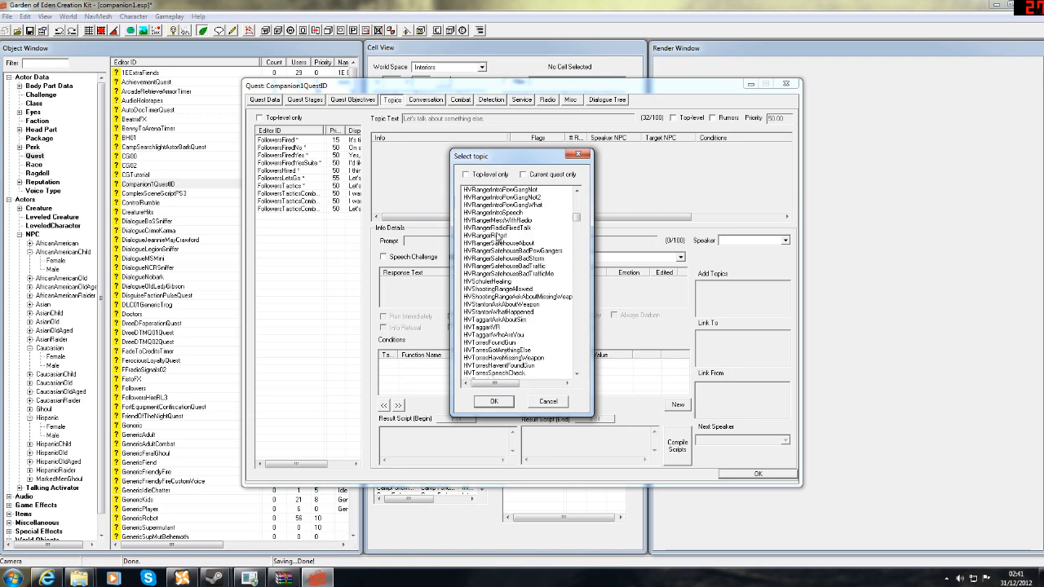
{"action": "scroll", "coordinate": [573, 196], "scroll_direction": "up", "scroll_amount": 15}
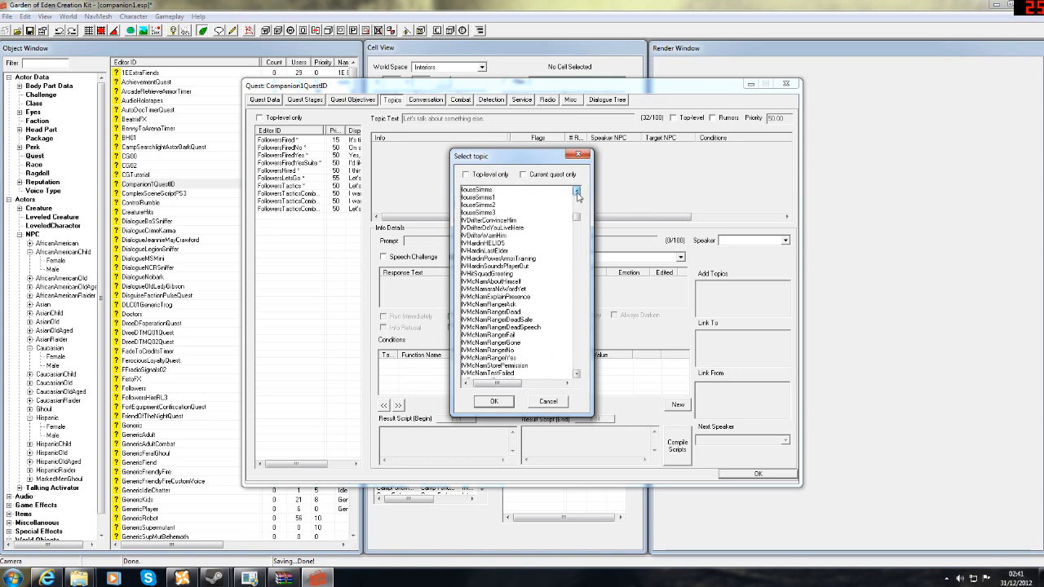
{"action": "left_click", "coordinate": [466, 383]}
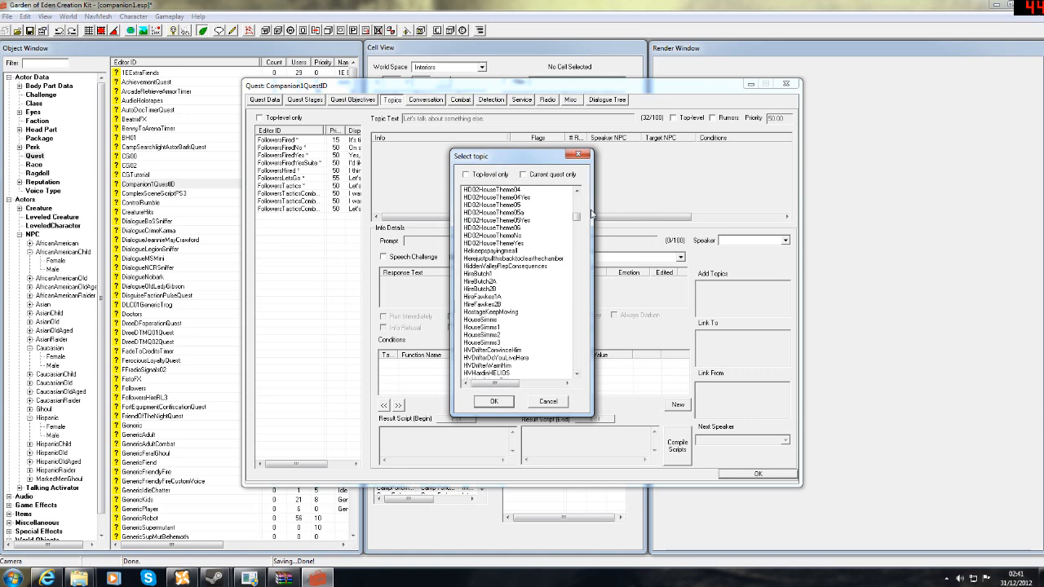
{"action": "scroll", "coordinate": [577, 193], "scroll_direction": "up", "scroll_amount": 3}
{"action": "scroll", "coordinate": [577, 194], "scroll_direction": "up", "scroll_amount": 7}
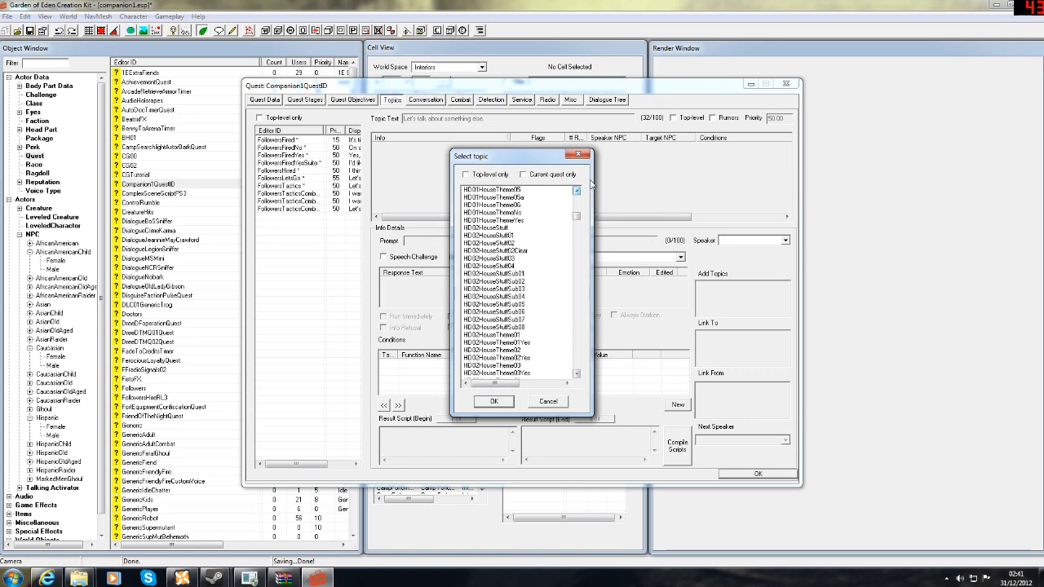
{"action": "scroll", "coordinate": [577, 194], "scroll_direction": "up", "scroll_amount": 12}
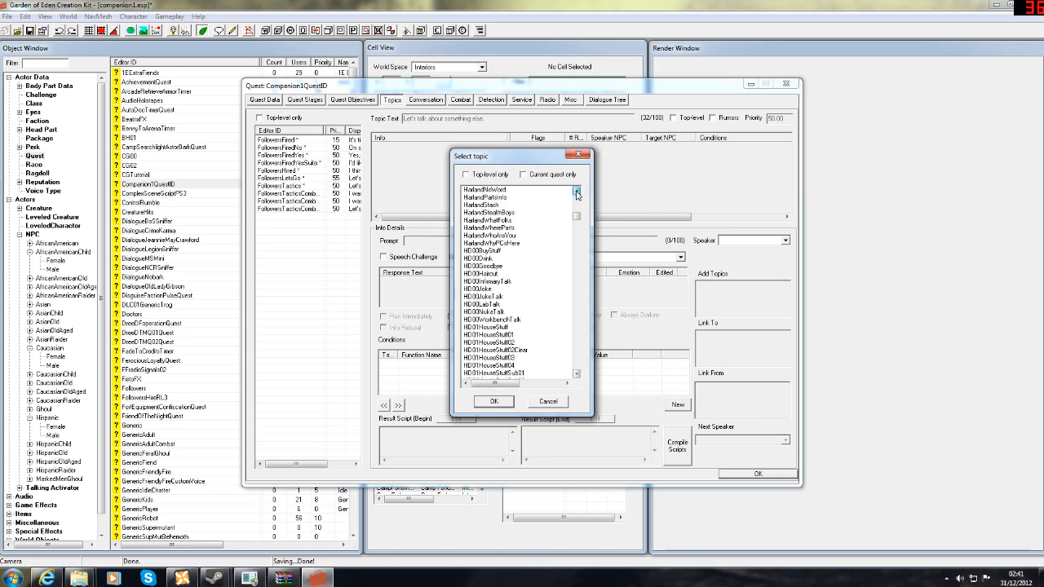
{"action": "scroll", "coordinate": [577, 193], "scroll_direction": "up", "scroll_amount": 12}
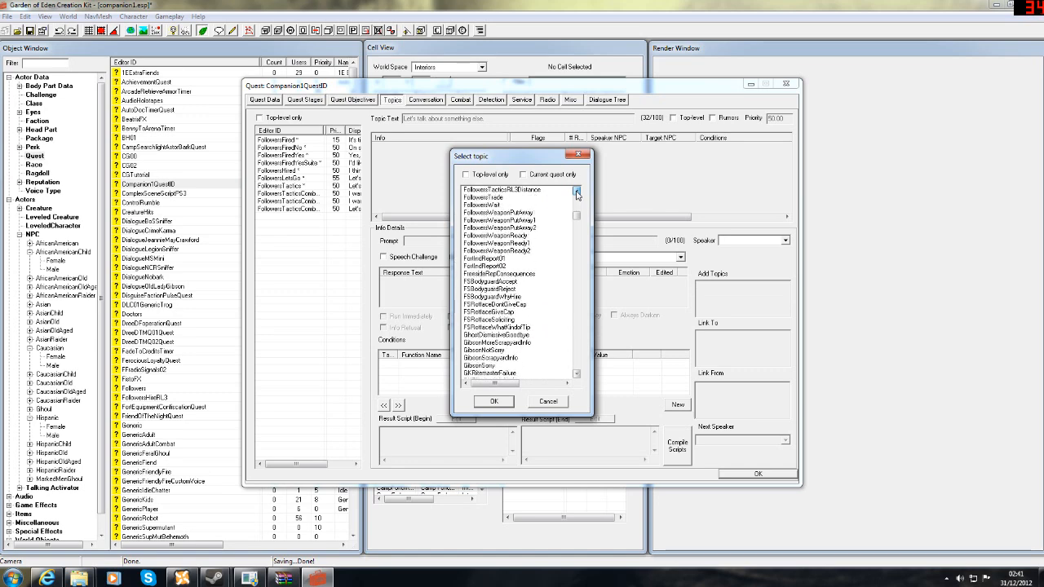
{"action": "scroll", "coordinate": [577, 193], "scroll_direction": "up", "scroll_amount": 1}
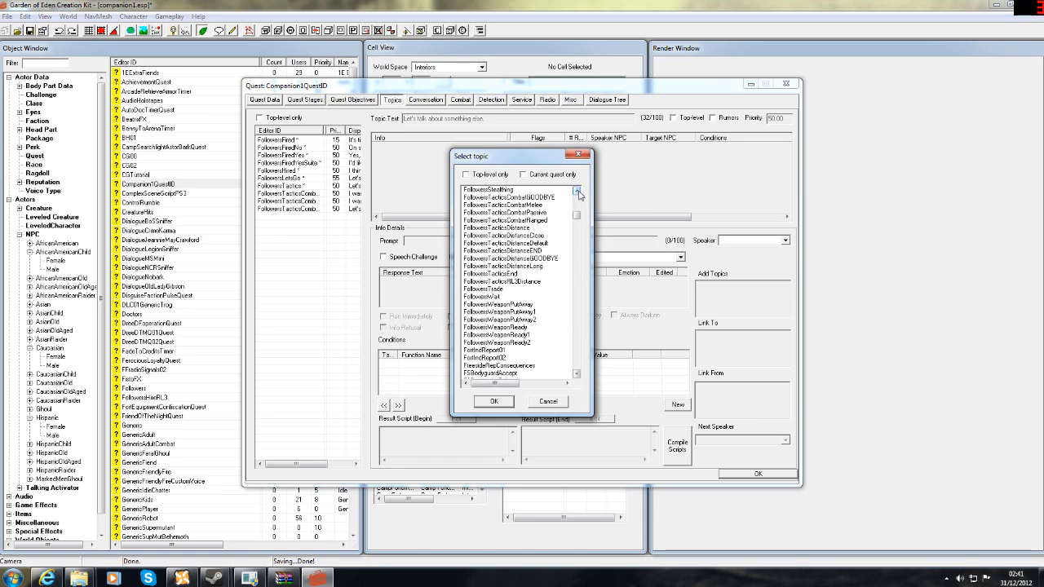
{"action": "double_click", "coordinate": [505, 197]}
Step: Add the existing FollowersTacticsCombatPassive topic to the Companion1QuestID quest
{"action": "right_click", "coordinate": [349, 264]}
{"action": "left_click", "coordinate": [365, 269]}
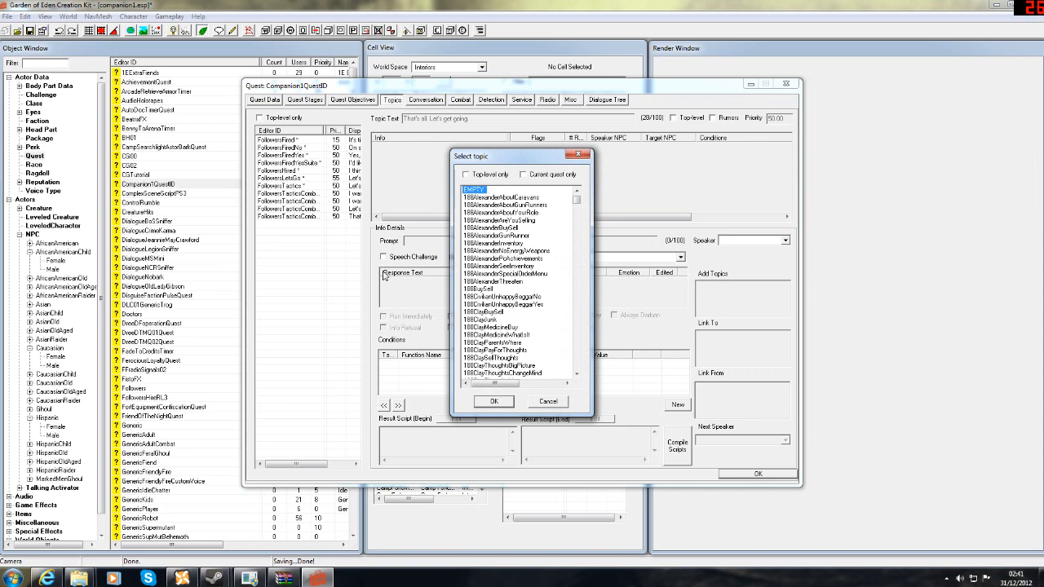
{"action": "left_click", "coordinate": [505, 291]}
{"action": "left_click", "coordinate": [491, 290]}
{"action": "type", "text": "fo"}
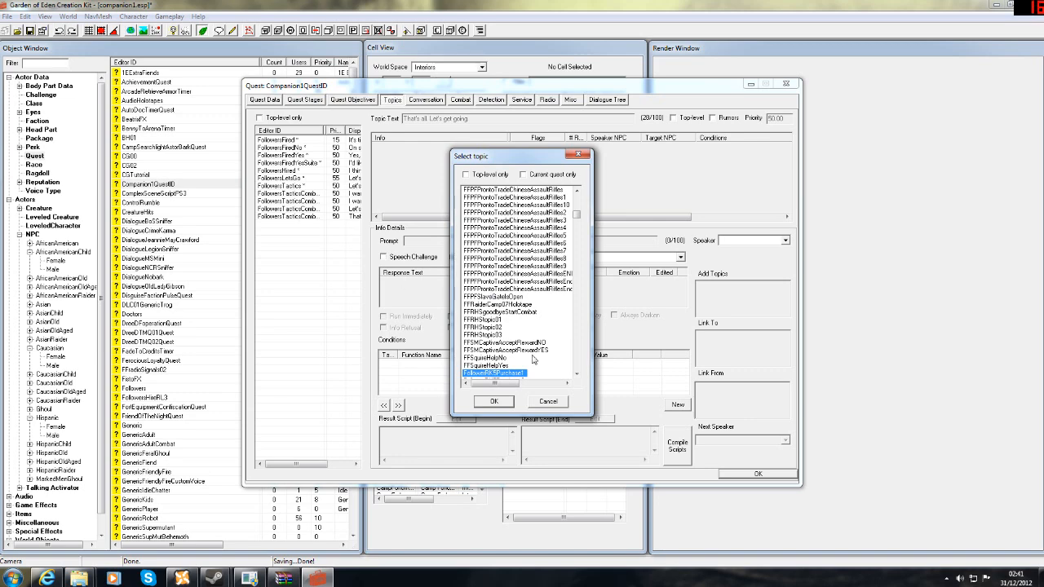
{"action": "left_click", "coordinate": [577, 373]}
{"action": "left_click_drag", "start_coordinate": [577, 375], "coordinate": [577, 374]}
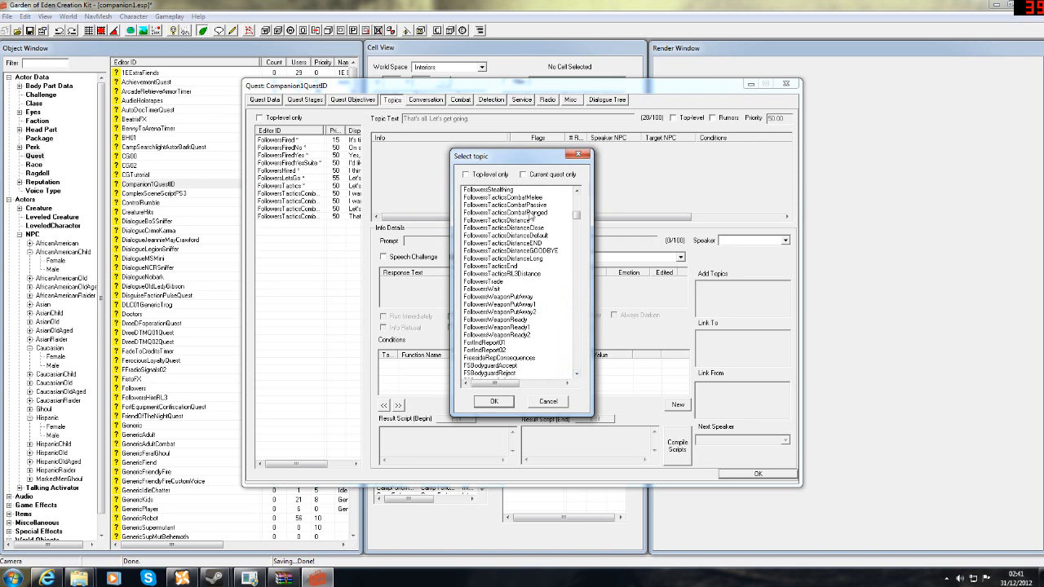
{"action": "left_click", "coordinate": [576, 191]}
{"action": "left_click", "coordinate": [577, 191]}
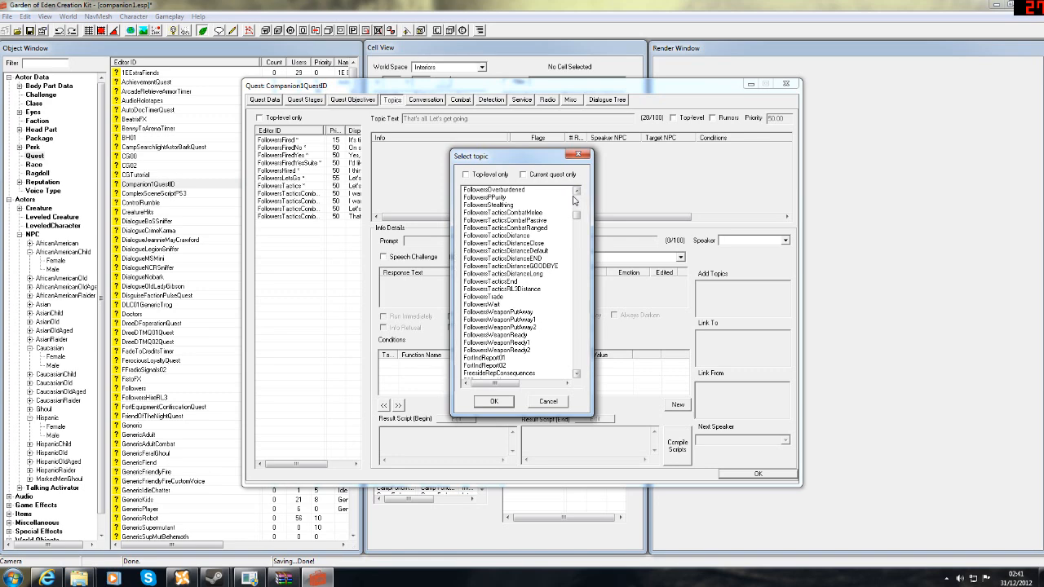
{"action": "double_click", "coordinate": [504, 221]}
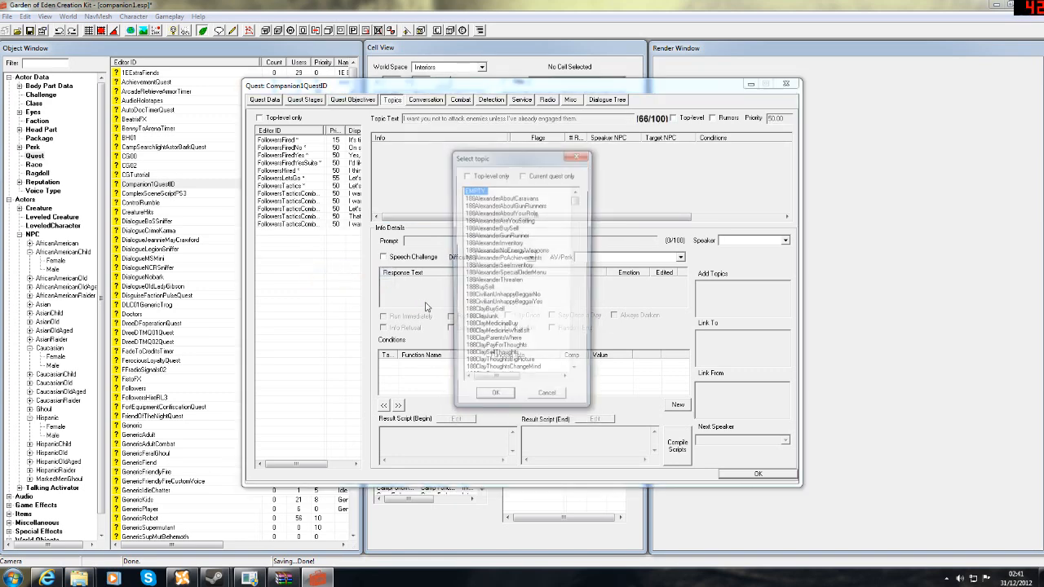
Step: Add the existing FollowersTacticsCombatMelee topic to the Companion1QuestID quest
{"action": "left_click", "coordinate": [474, 318]}
{"action": "type", "text": "fo"}
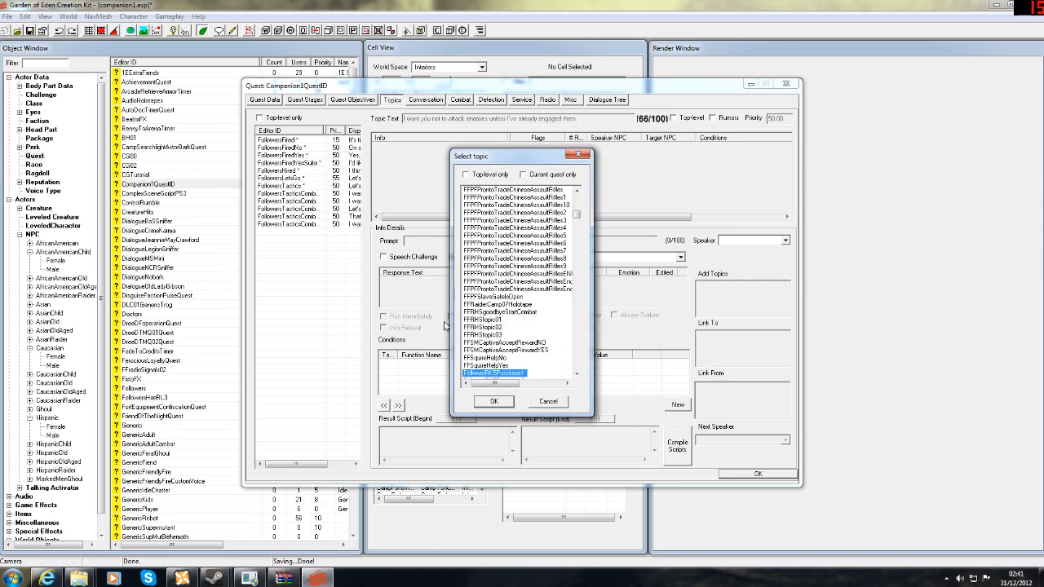
{"action": "type", "text": "llowers"}
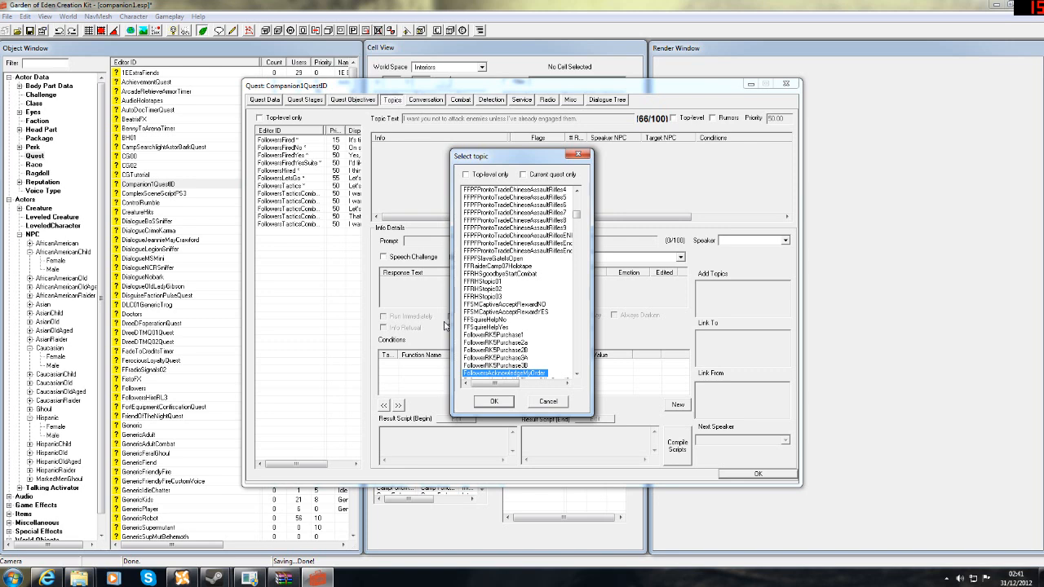
{"action": "left_click", "coordinate": [577, 373]}
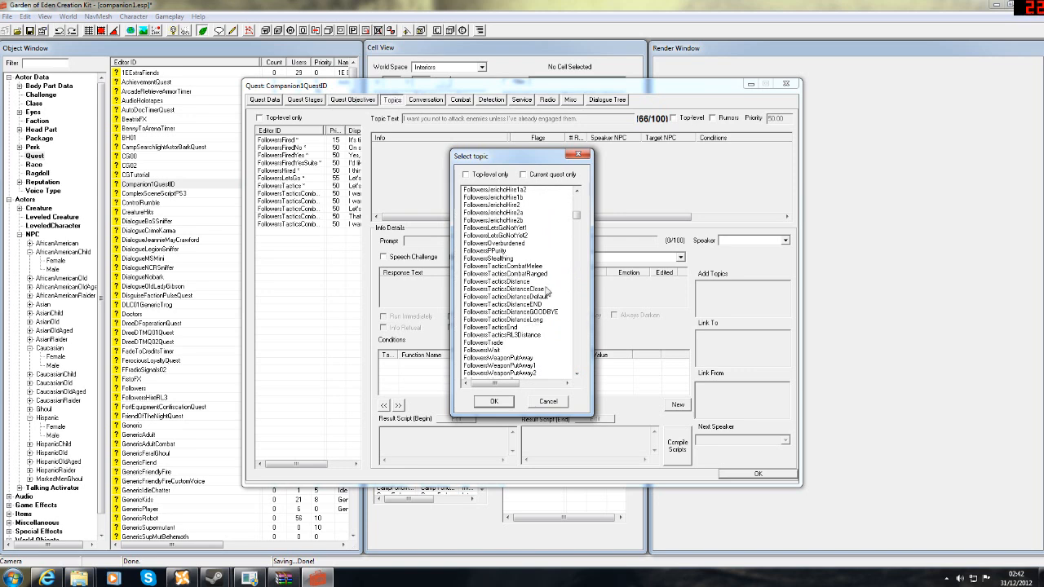
{"action": "left_click", "coordinate": [522, 274]}
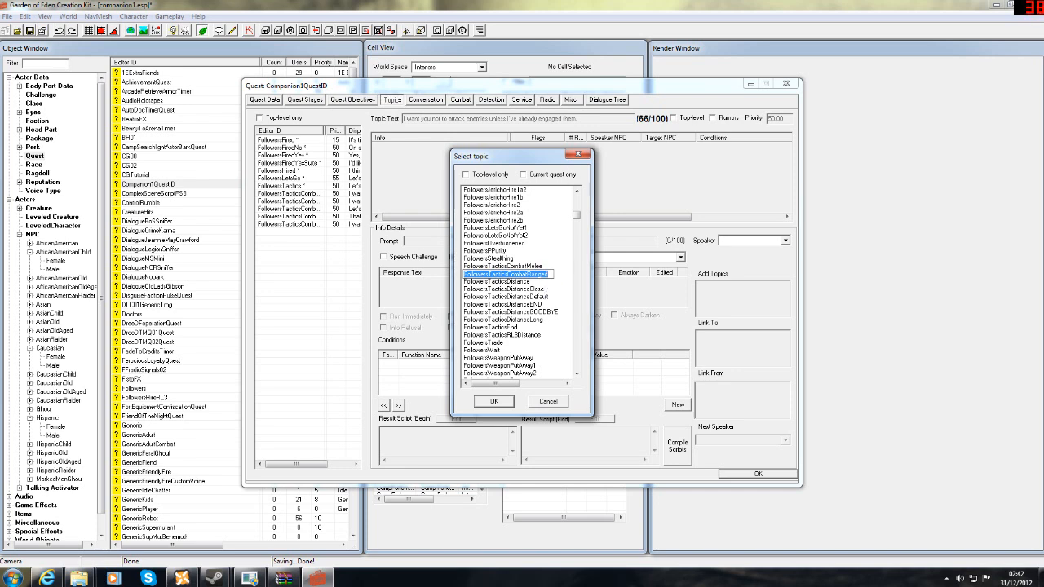
{"action": "left_click", "coordinate": [539, 267]}
{"action": "left_click", "coordinate": [495, 401]}
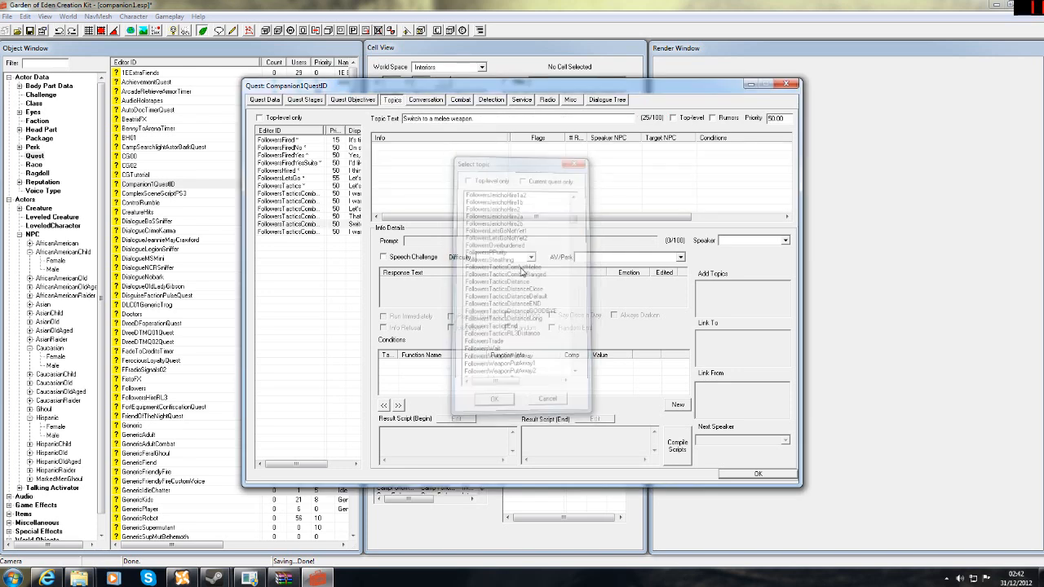
Step: Check the last combat tactics topic in the Companion1QuestID quest and add the existing FollowersTacticsCombatRanged topic
{"action": "left_click", "coordinate": [318, 226]}
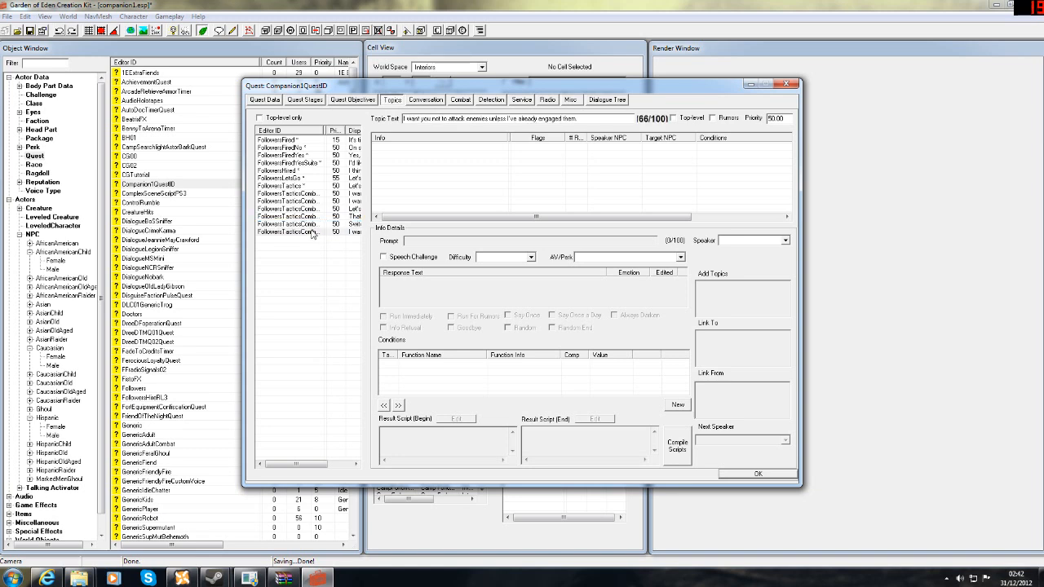
{"action": "left_click", "coordinate": [312, 232]}
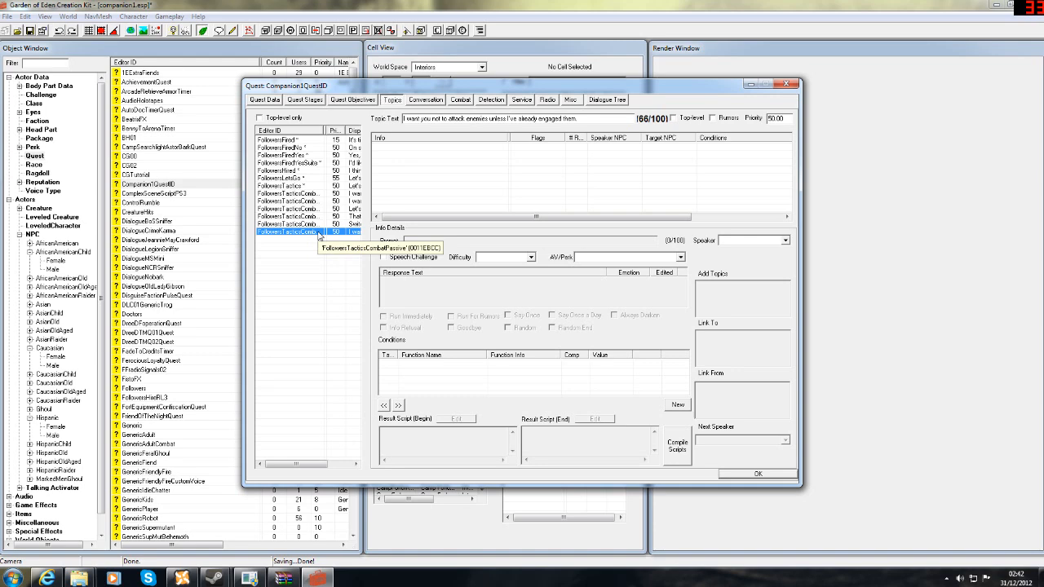
{"action": "right_click", "coordinate": [319, 237]}
{"action": "left_click", "coordinate": [342, 256]}
{"action": "left_click", "coordinate": [488, 282]}
{"action": "type", "text": "fo"}
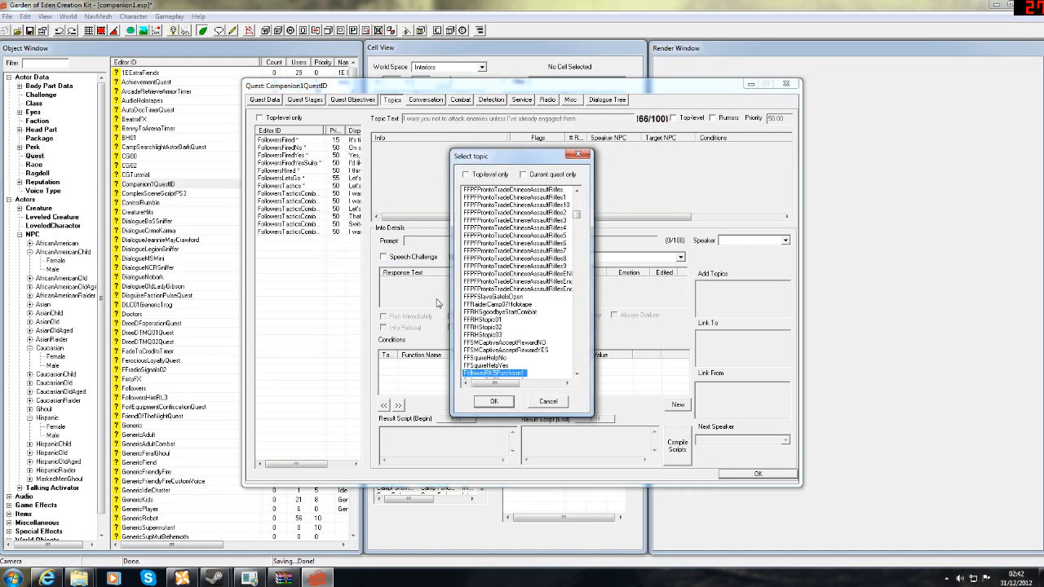
{"action": "left_click", "coordinate": [577, 374]}
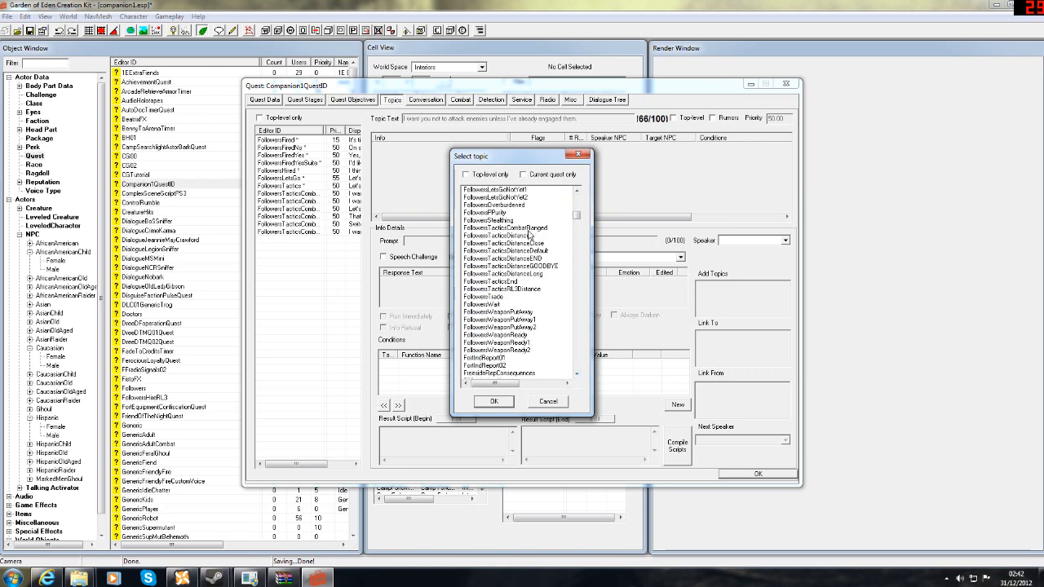
{"action": "double_click", "coordinate": [531, 229]}
Step: Add the existing FollowersTacticsDistance topic to the Companion1QuestID quest
{"action": "right_click", "coordinate": [294, 311]}
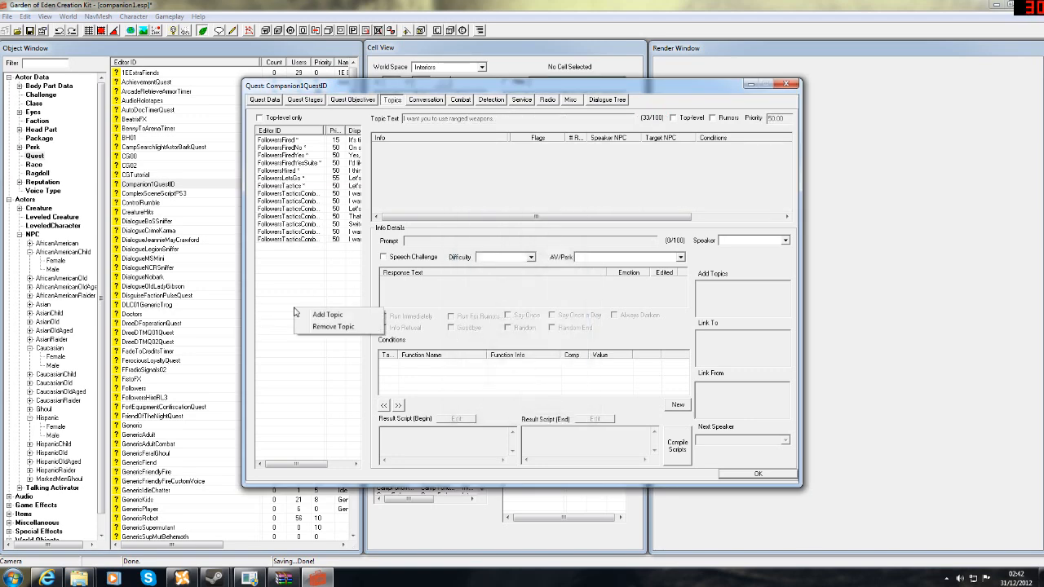
{"action": "left_click", "coordinate": [329, 314]}
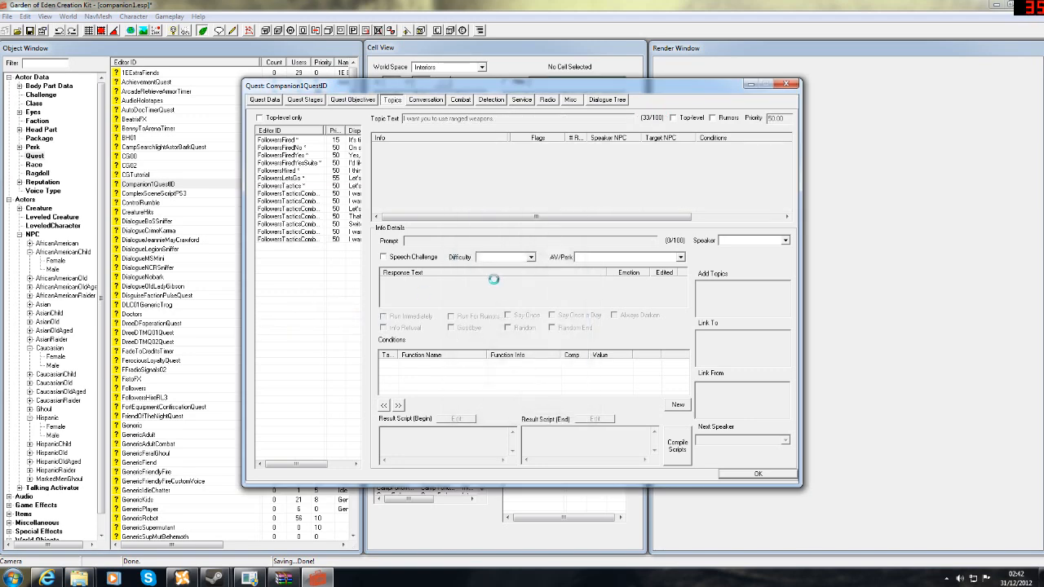
{"action": "left_click", "coordinate": [495, 313]}
{"action": "type", "text": "fo"}
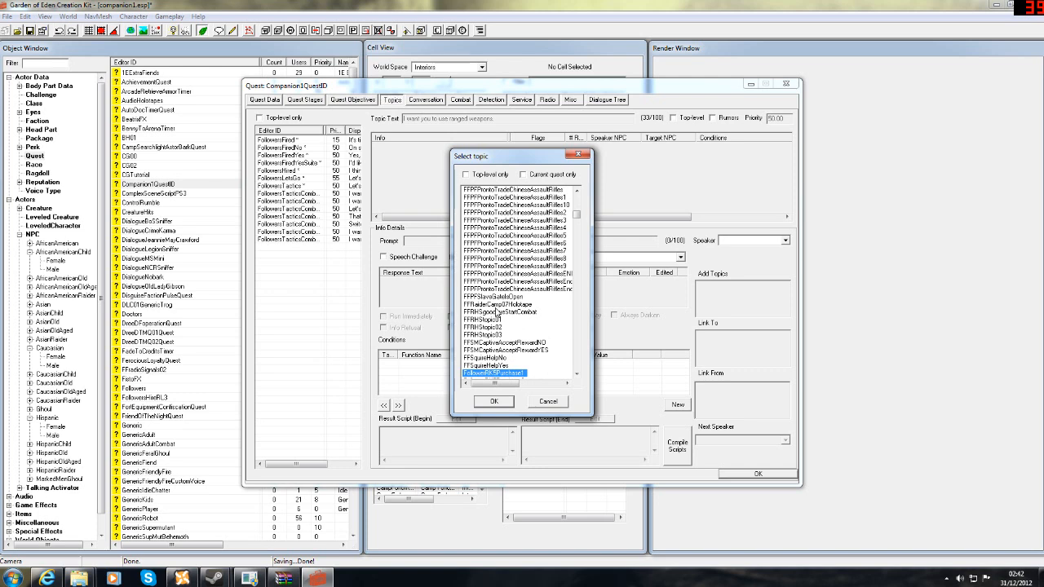
{"action": "type", "text": "llowers"}
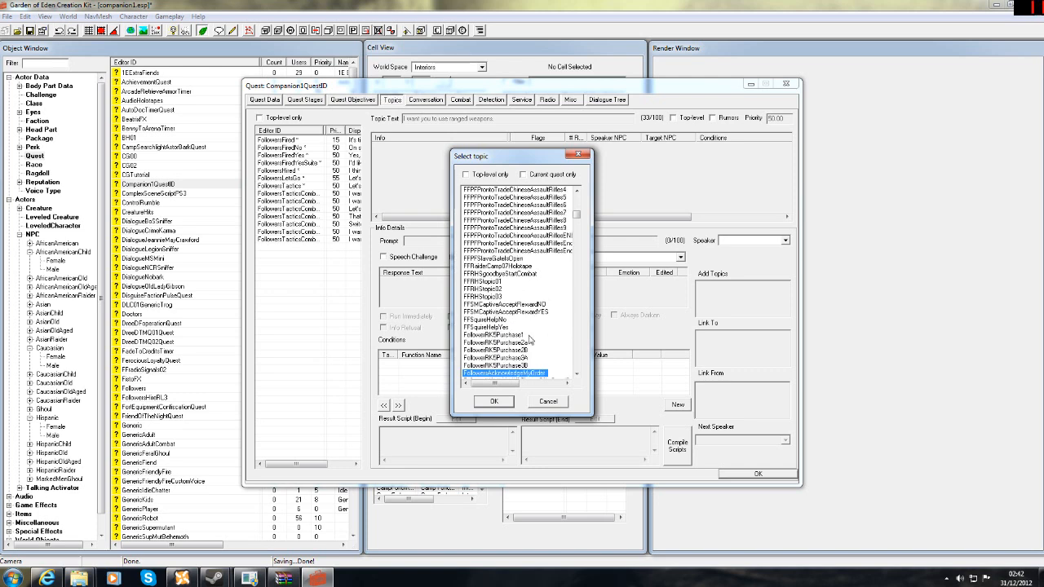
{"action": "left_click_drag", "start_coordinate": [577, 373], "coordinate": [577, 374]}
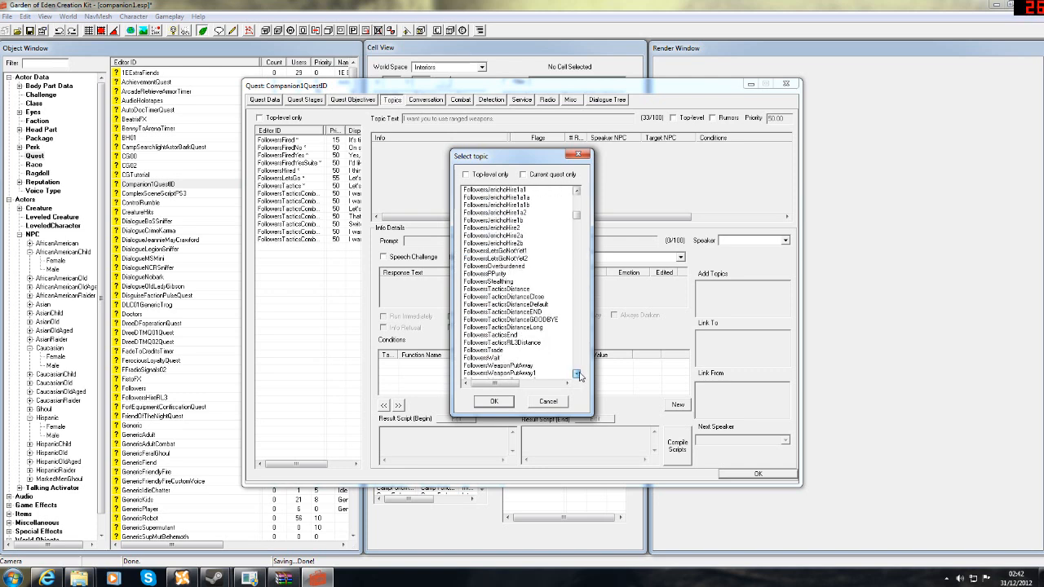
{"action": "double_click", "coordinate": [530, 291]}
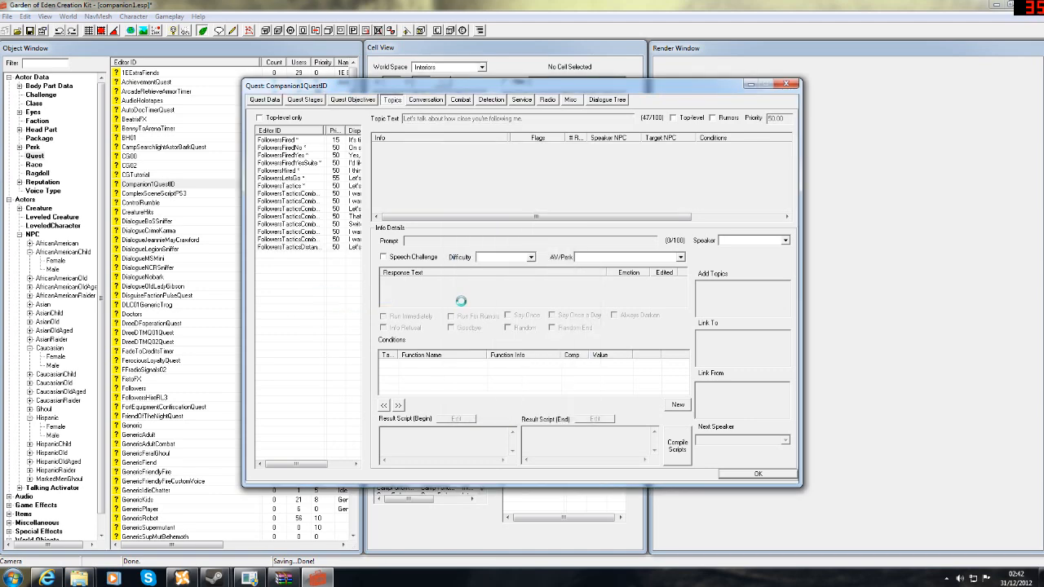
Step: Add the existing FollowersTacticsDistanceDefault topic to the Companion1QuestID quest
{"action": "key", "text": "Insert"}
{"action": "left_click", "coordinate": [488, 312]}
{"action": "type", "text": "followers"}
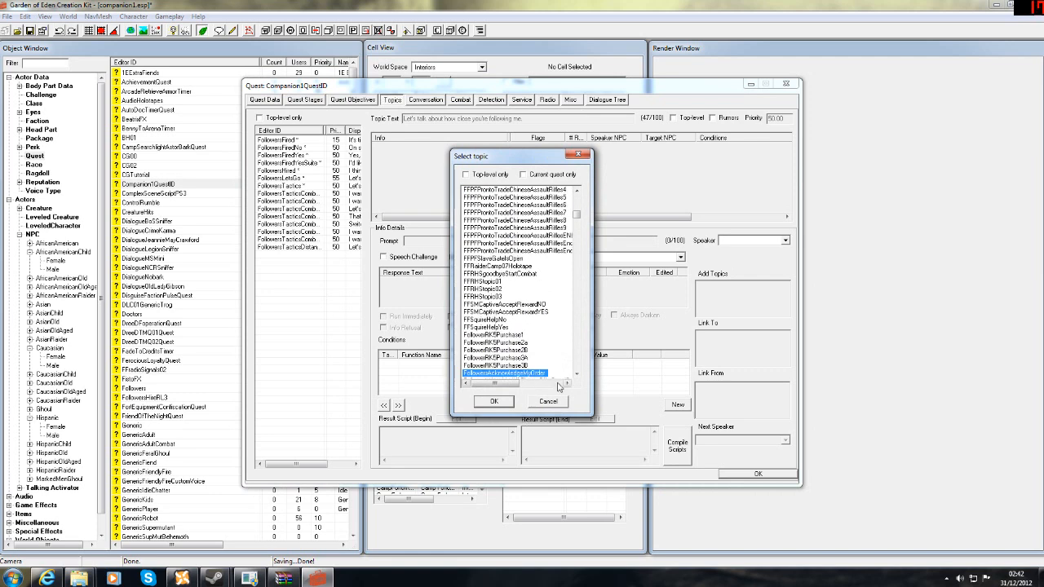
{"action": "left_click", "coordinate": [577, 375]}
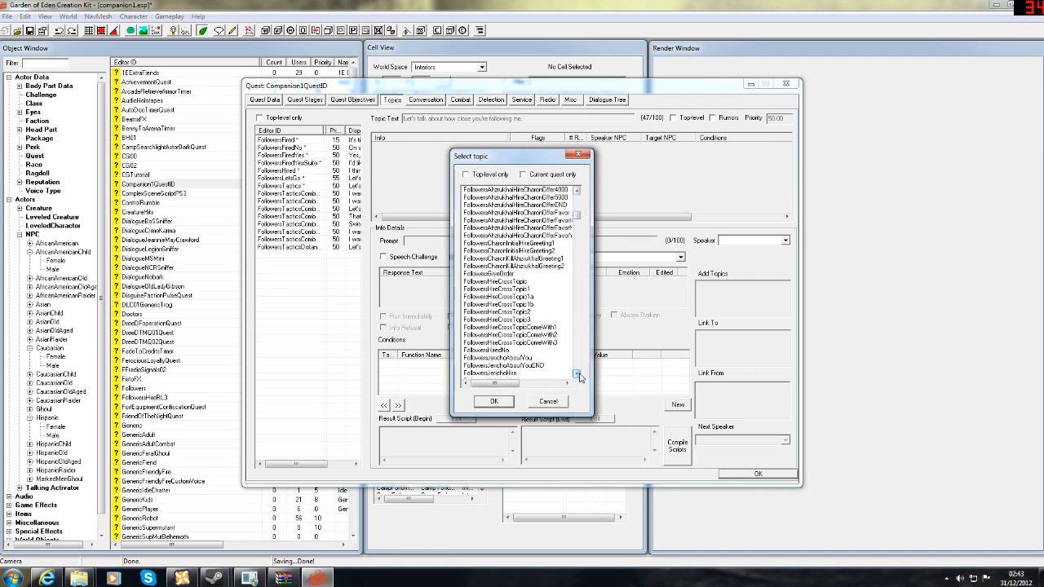
{"action": "left_click", "coordinate": [577, 375]}
{"action": "left_click", "coordinate": [577, 375]}
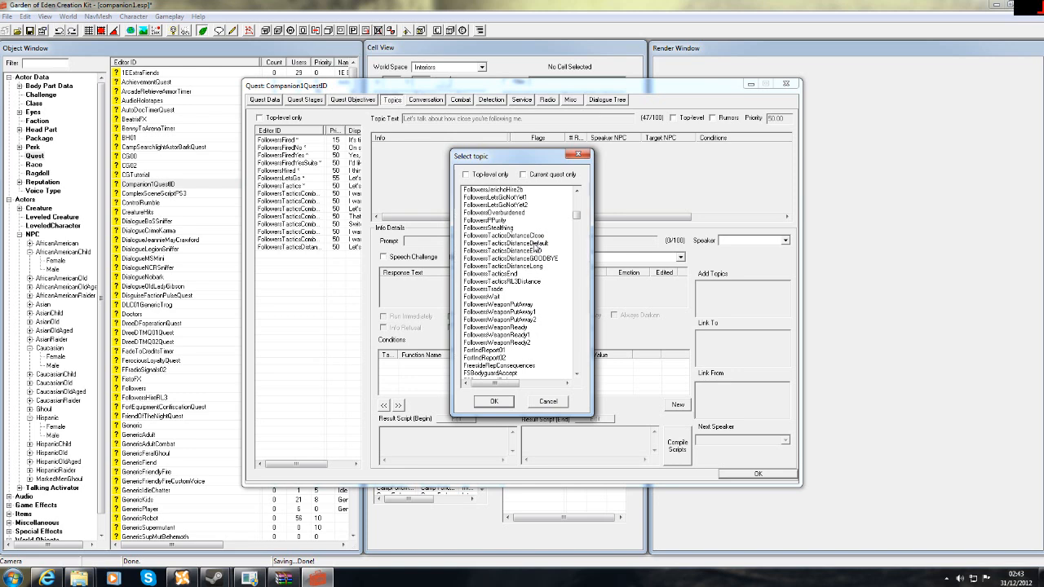
{"action": "double_click", "coordinate": [532, 236]}
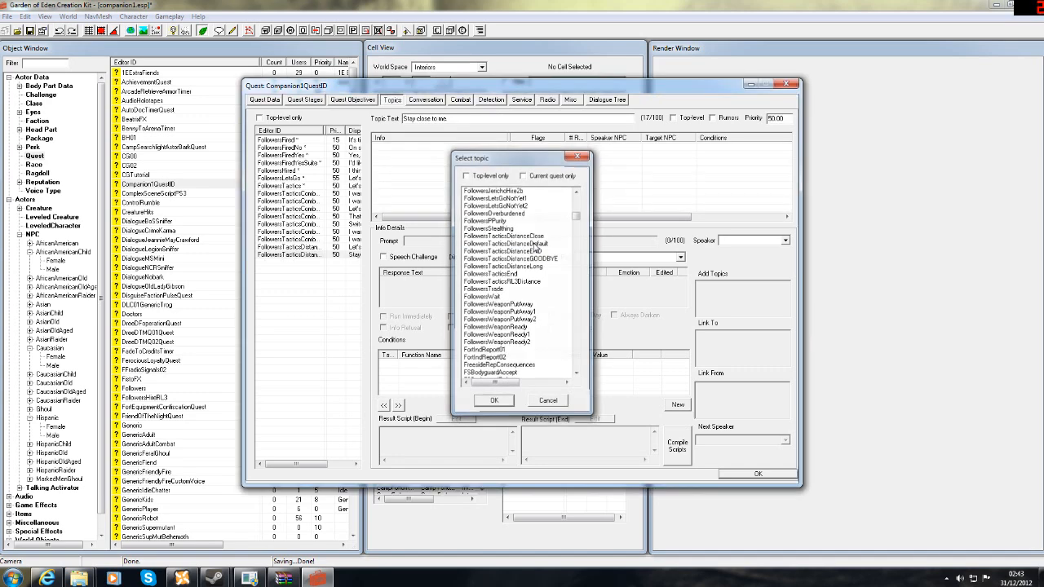
Step: Add the existing FollowersTacticsDistanceEND topic to the Companion1QuestID quest
{"action": "right_click", "coordinate": [327, 308]}
{"action": "left_click", "coordinate": [349, 313]}
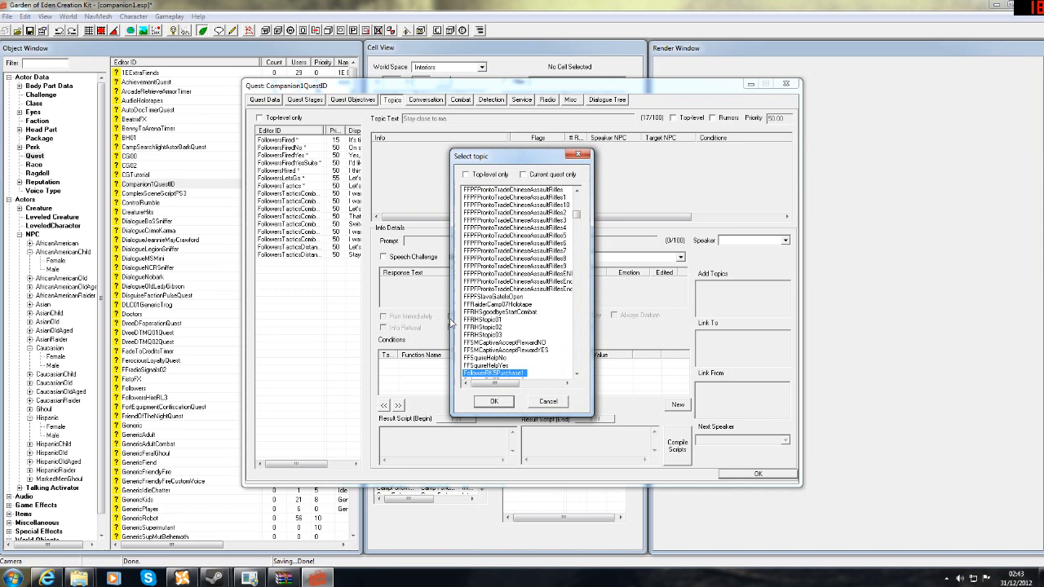
{"action": "left_click", "coordinate": [576, 374]}
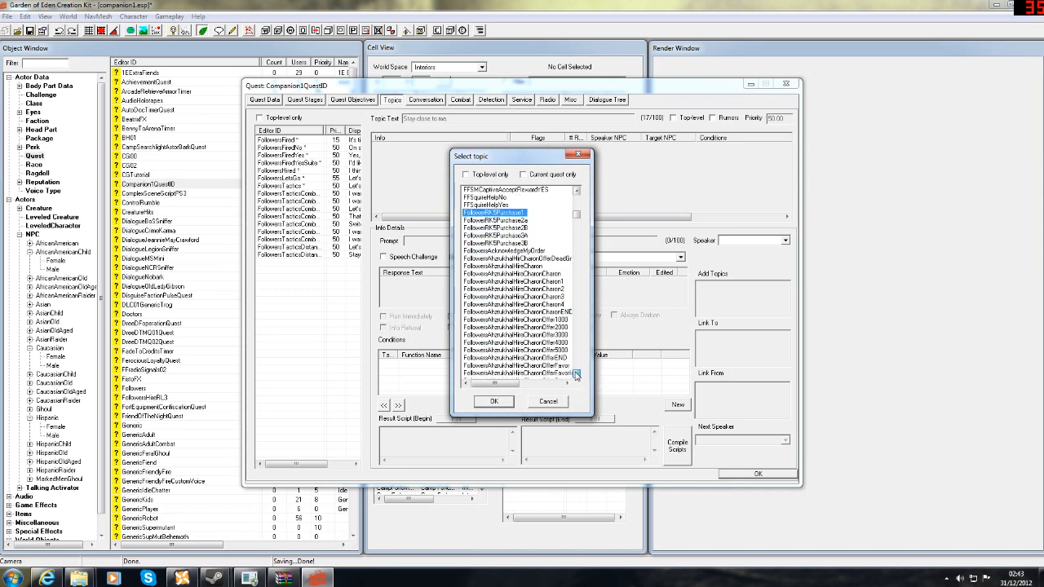
{"action": "left_click_drag", "start_coordinate": [577, 374], "coordinate": [577, 373]}
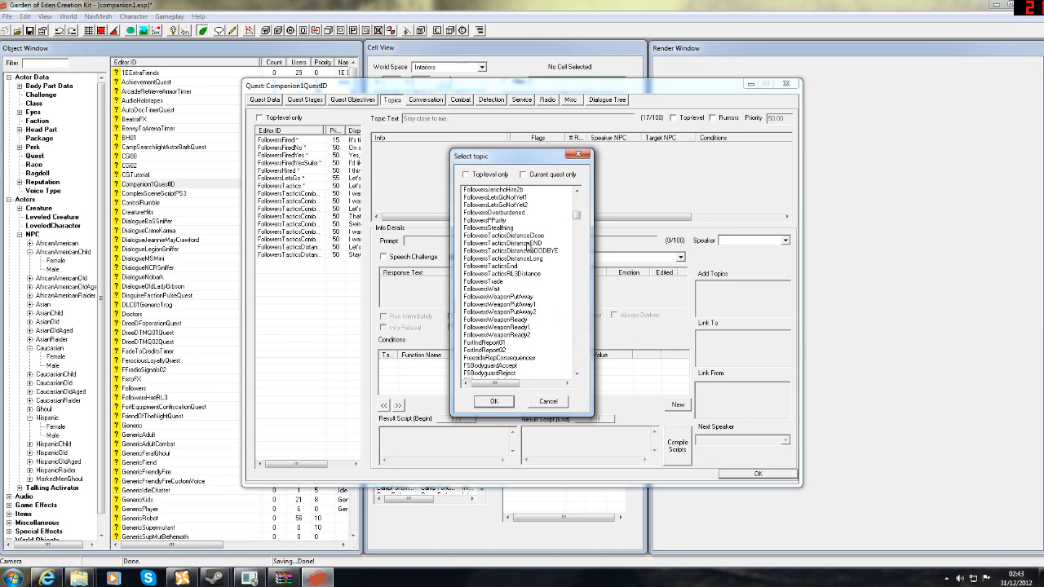
{"action": "double_click", "coordinate": [529, 243]}
Step: Add the existing FollowersTacticsDistanceGOODBYE topic to the Companion1QuestID quest
{"action": "right_click", "coordinate": [336, 318]}
{"action": "left_click", "coordinate": [351, 324]}
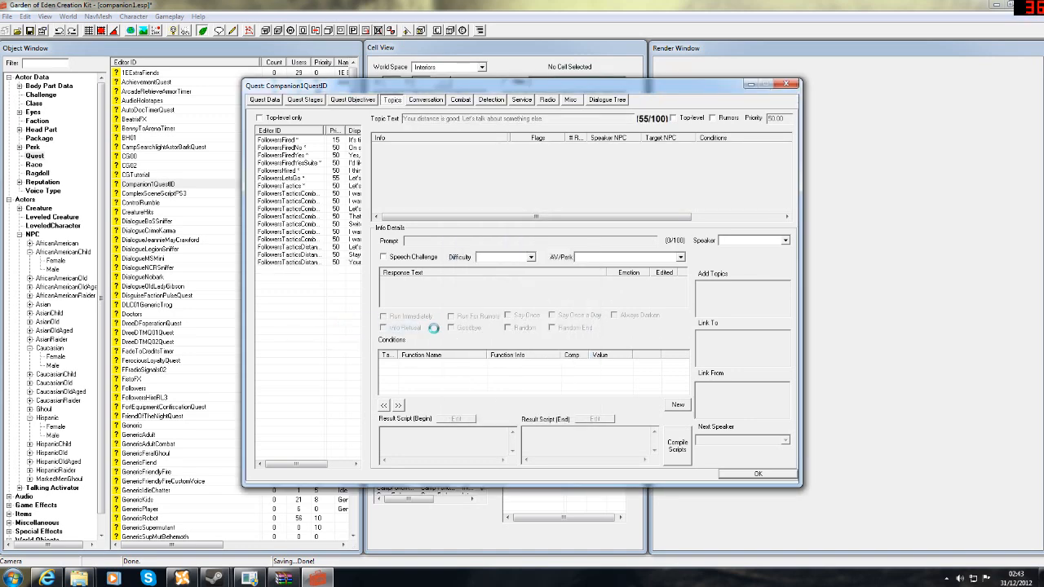
{"action": "left_click", "coordinate": [464, 358]}
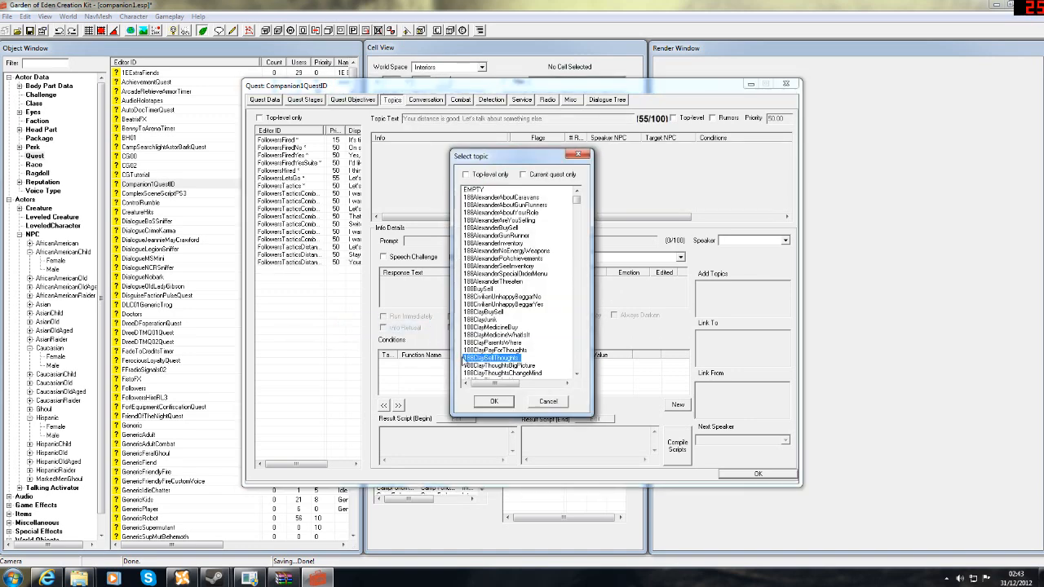
{"action": "type", "text": "fost"}
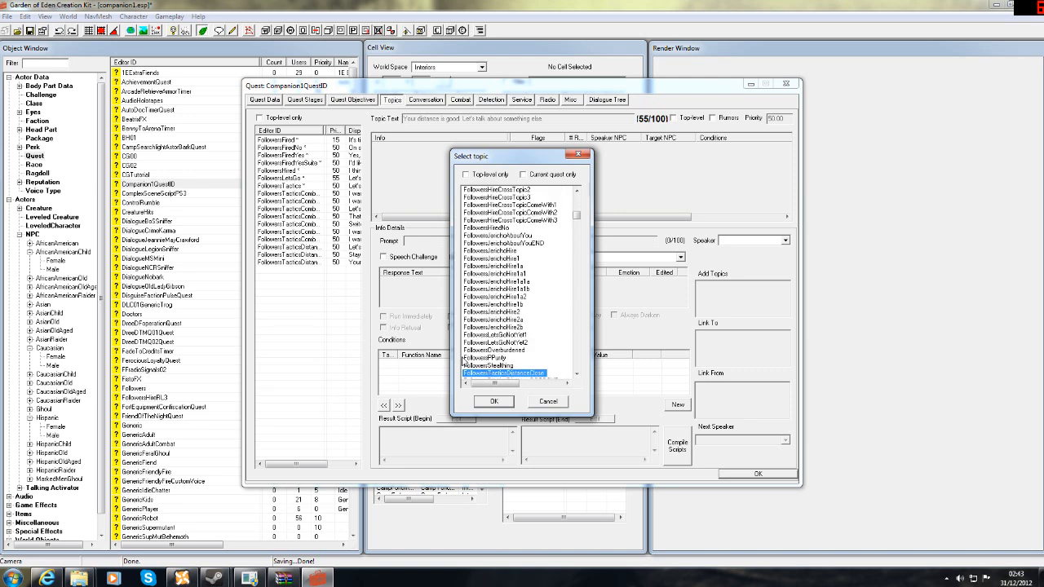
{"action": "left_click", "coordinate": [577, 373]}
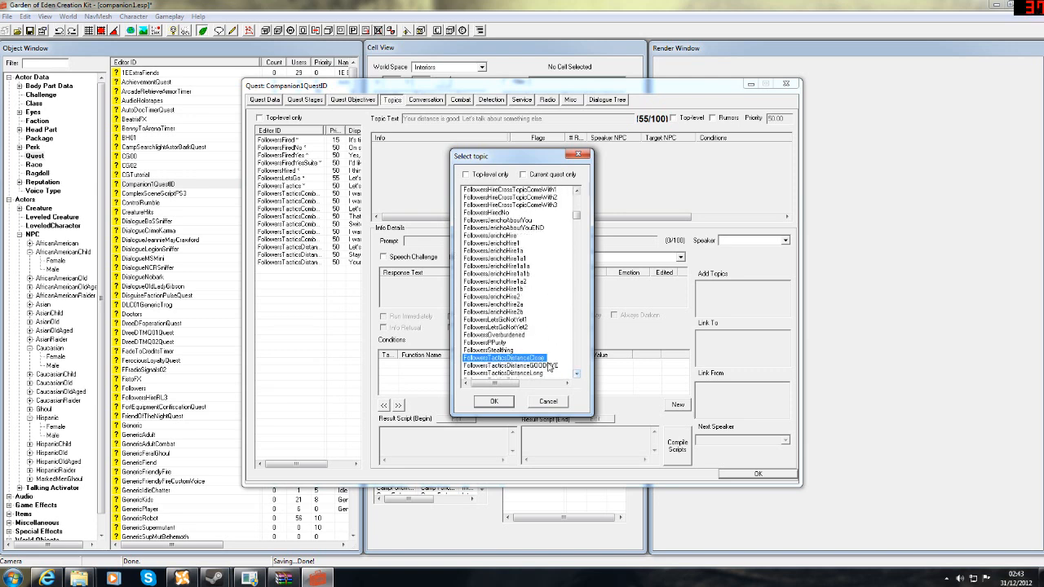
{"action": "left_click", "coordinate": [576, 373]}
{"action": "left_click", "coordinate": [534, 359]}
{"action": "double_click", "coordinate": [534, 359]}
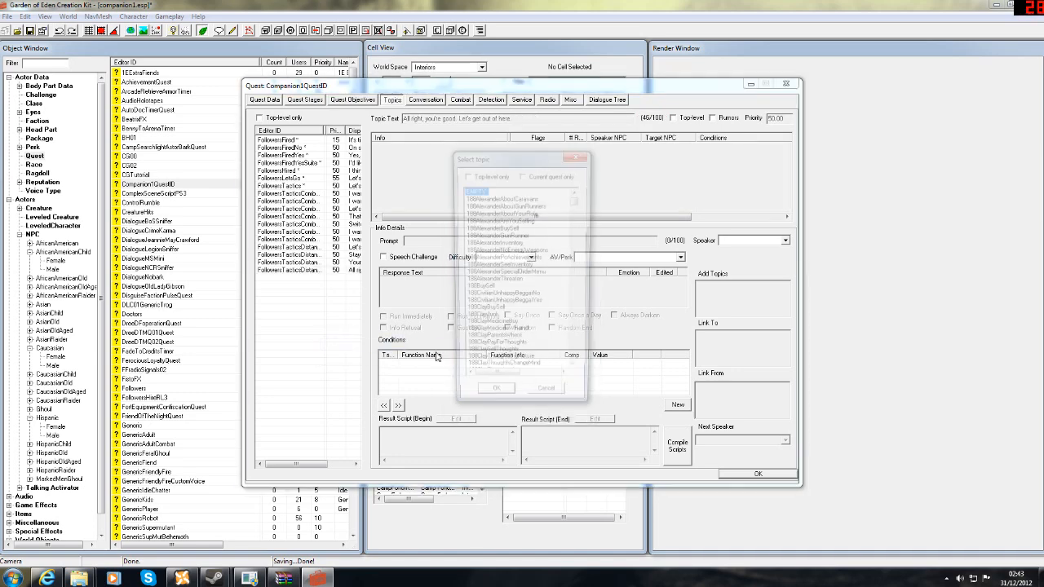
Step: Add the existing FollowersTacticsDistanceLong topic to the Companion1QuestID quest
{"action": "left_click", "coordinate": [511, 367]}
{"action": "type", "text": "fo"}
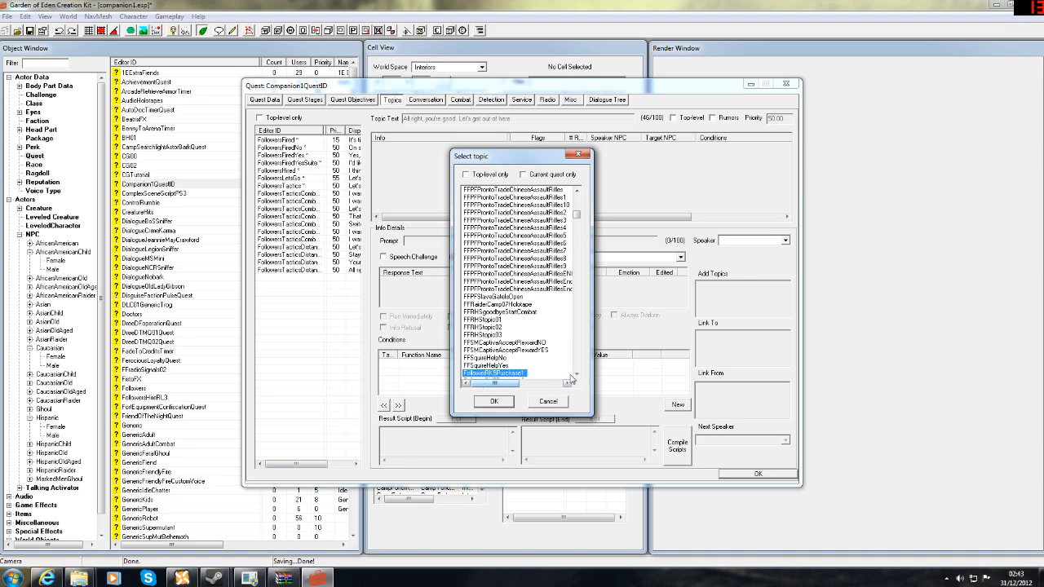
{"action": "left_click", "coordinate": [576, 374]}
{"action": "left_click_drag", "start_coordinate": [580, 377], "coordinate": [579, 377]}
{"action": "double_click", "coordinate": [509, 274]}
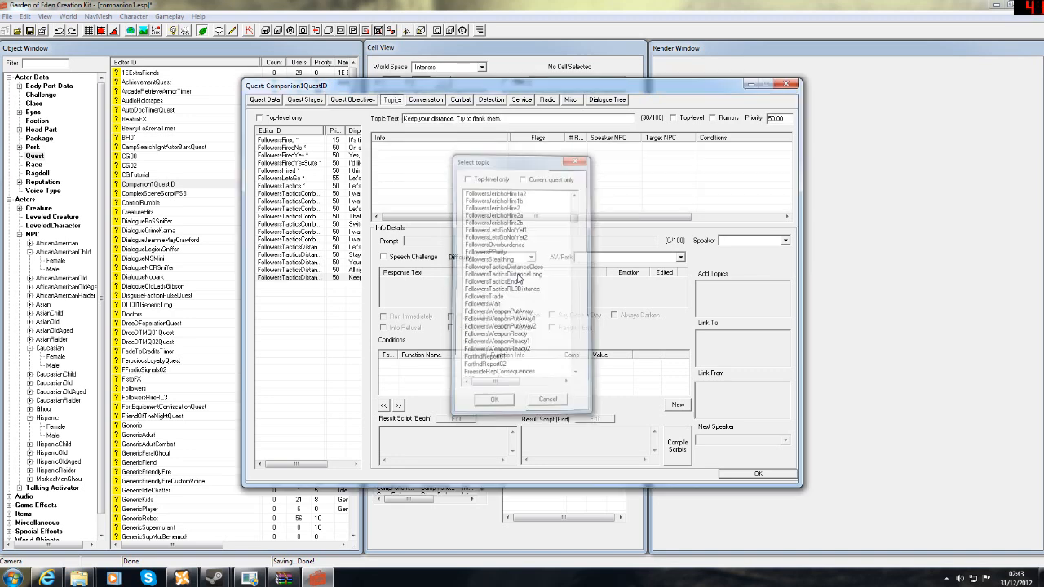
Step: Add the existing FollowersTacticsEnd topic to the Companion1QuestID quest
{"action": "left_click", "coordinate": [482, 342]}
{"action": "type", "text": "fo"}
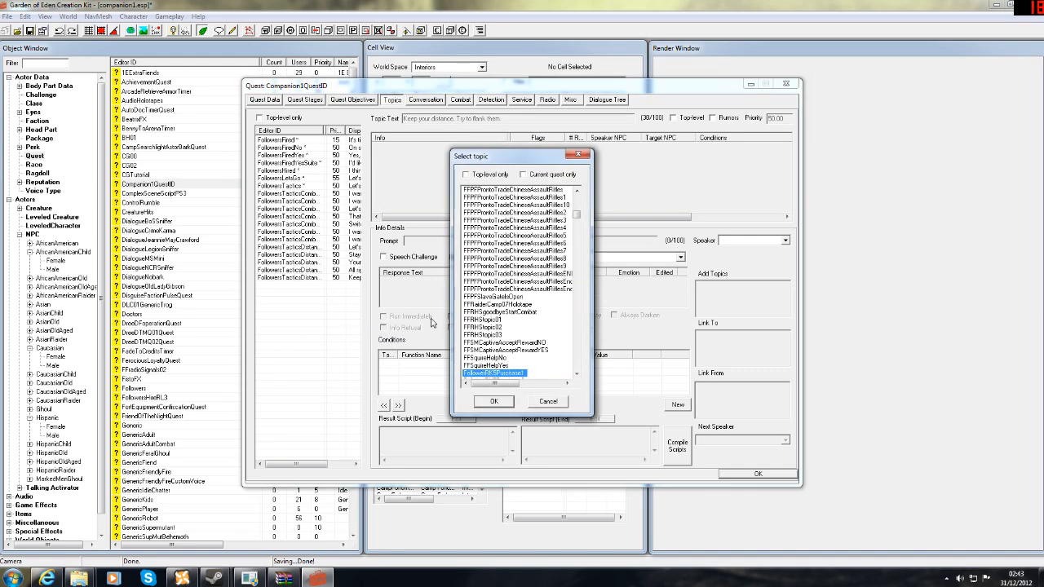
{"action": "left_click_drag", "start_coordinate": [577, 375], "coordinate": [578, 374]}
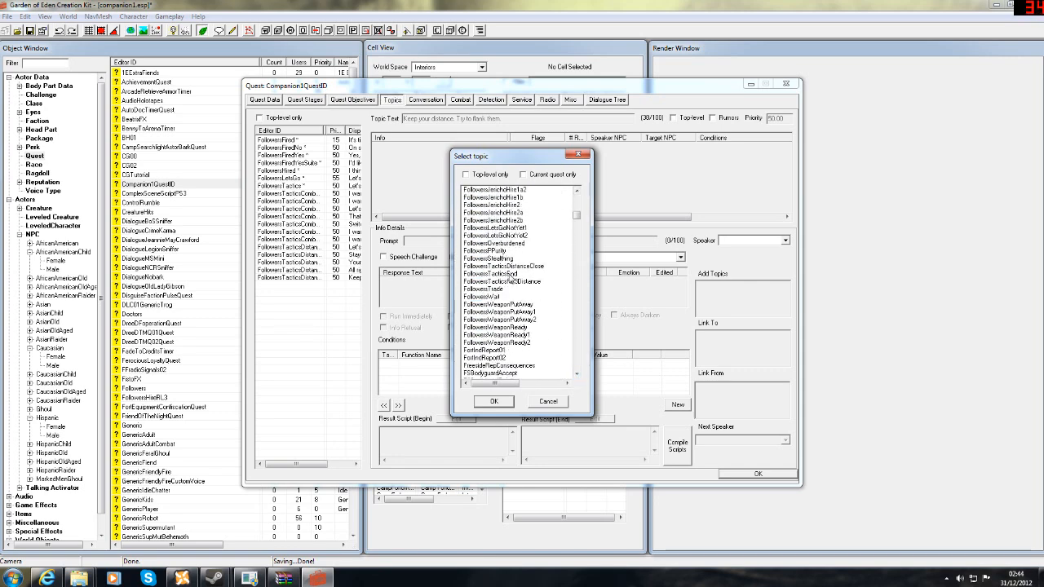
{"action": "double_click", "coordinate": [507, 273]}
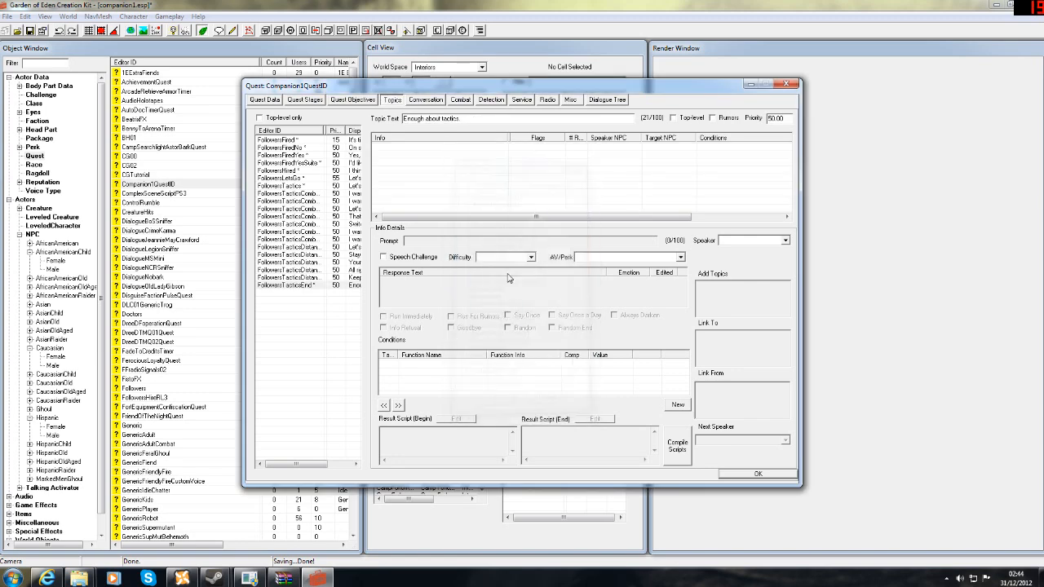
Step: Add the existing FollowersTrade topic to the Companion1QuestID quest
{"action": "right_click", "coordinate": [292, 346]}
{"action": "left_click", "coordinate": [317, 351]}
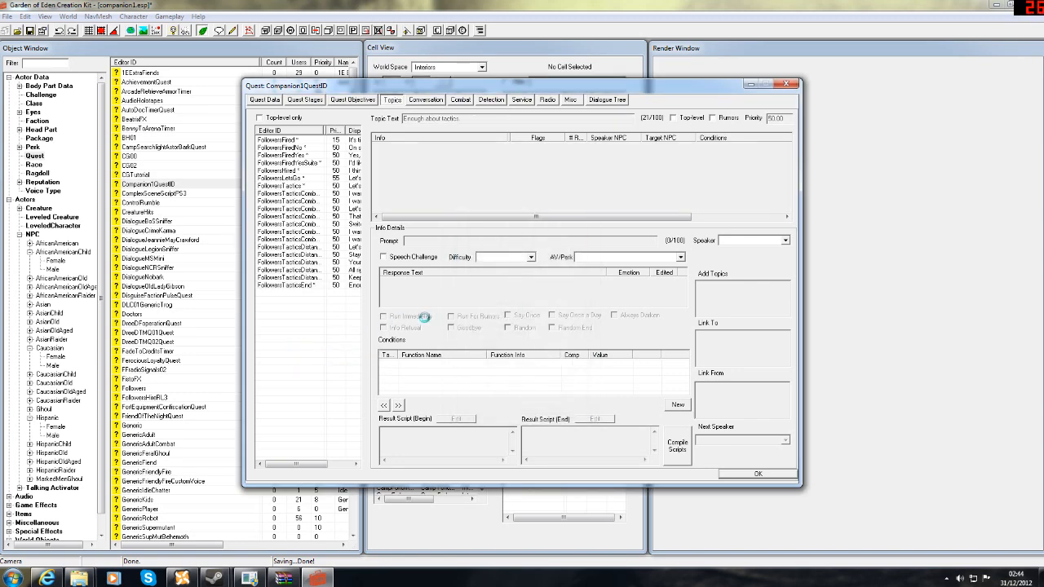
{"action": "scroll", "coordinate": [496, 327], "scroll_direction": "up", "scroll_amount": 2}
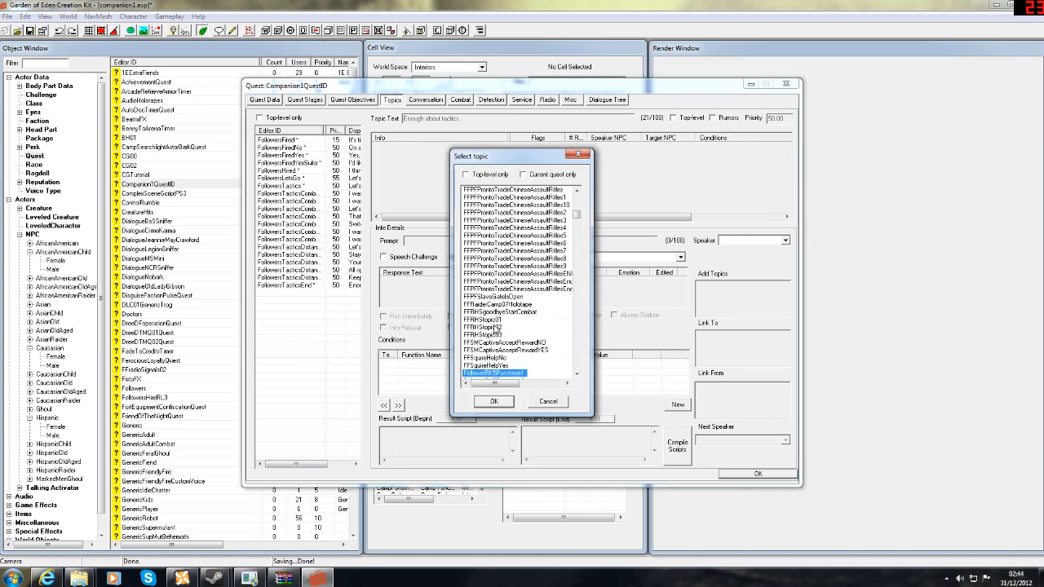
{"action": "left_click", "coordinate": [578, 374]}
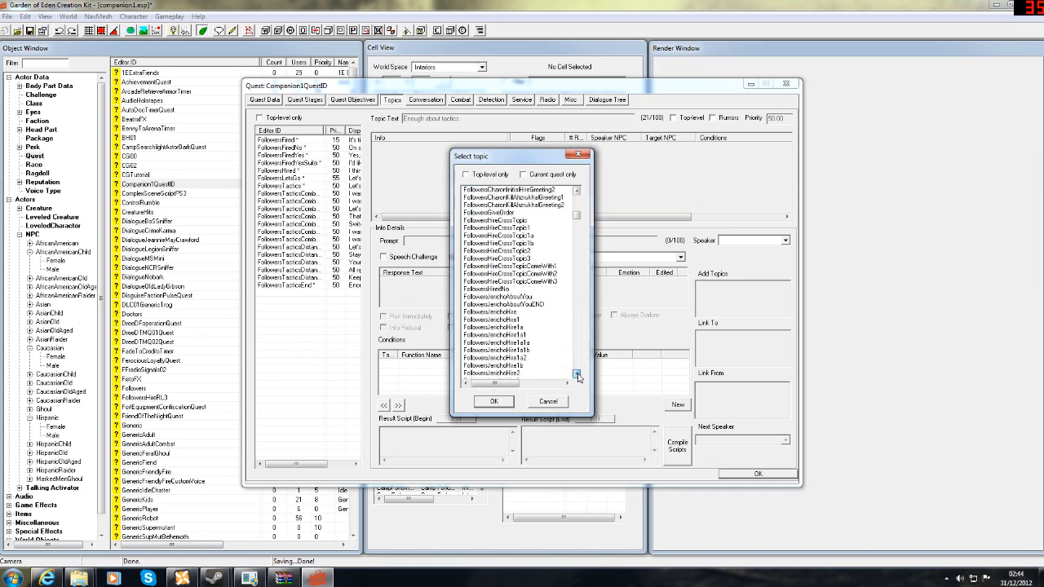
{"action": "left_click", "coordinate": [486, 221]}
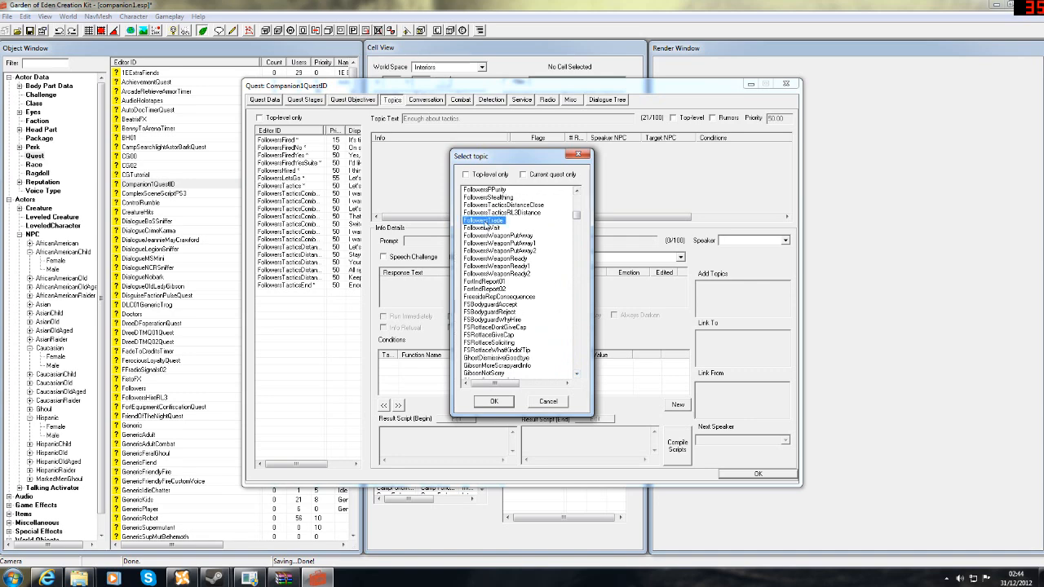
{"action": "double_click", "coordinate": [492, 222]}
Step: Add the existing FollowersWait topic to the Companion1QuestID quest
{"action": "right_click", "coordinate": [307, 344]}
{"action": "left_click", "coordinate": [322, 352]}
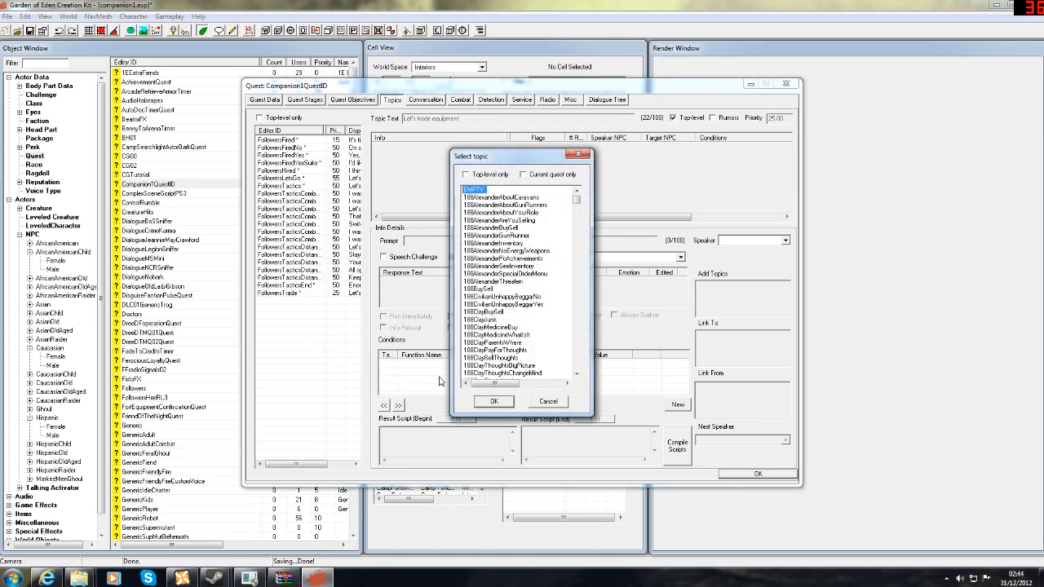
{"action": "left_click", "coordinate": [509, 343]}
{"action": "type", "text": "fo"}
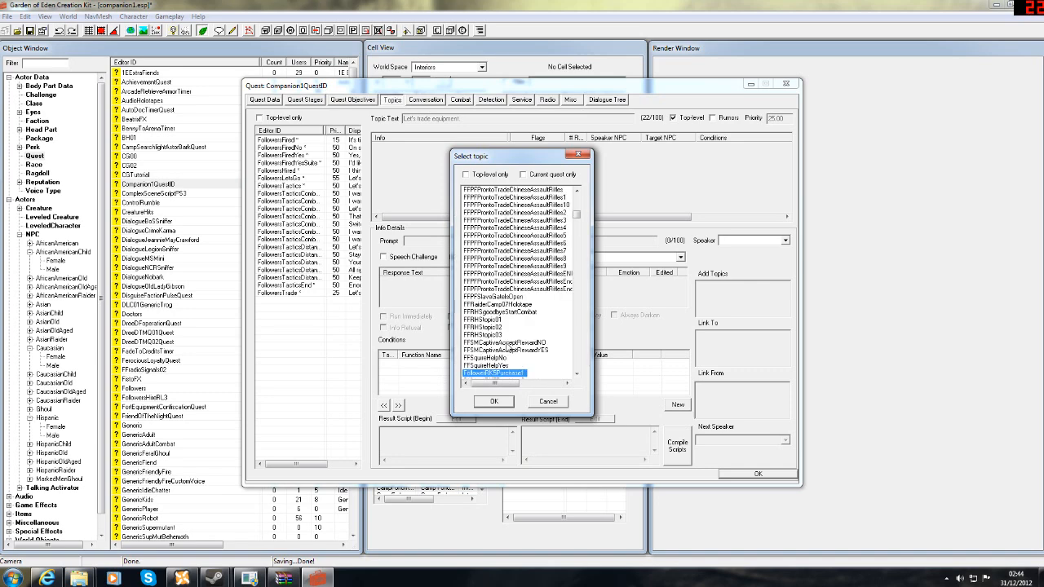
{"action": "scroll", "coordinate": [522, 345], "scroll_direction": "down", "scroll_amount": 12}
{"action": "scroll", "coordinate": [526, 346], "scroll_direction": "down", "scroll_amount": 4}
{"action": "double_click", "coordinate": [487, 297]}
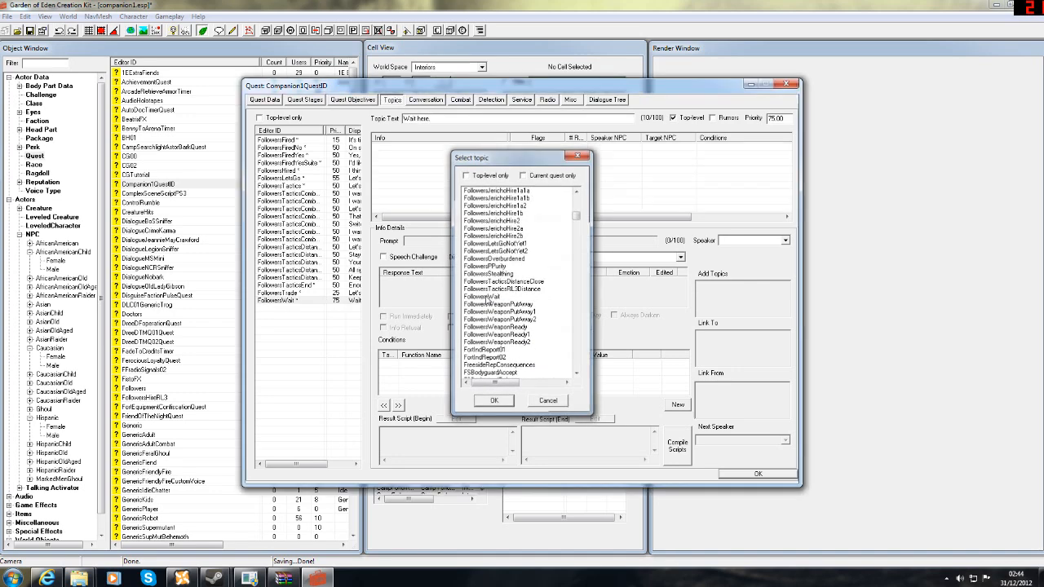
Step: Add the existing GREETING topic to the Companion1QuestID quest and confirm the quest's changes
{"action": "right_click", "coordinate": [313, 356]}
{"action": "left_click", "coordinate": [337, 361]}
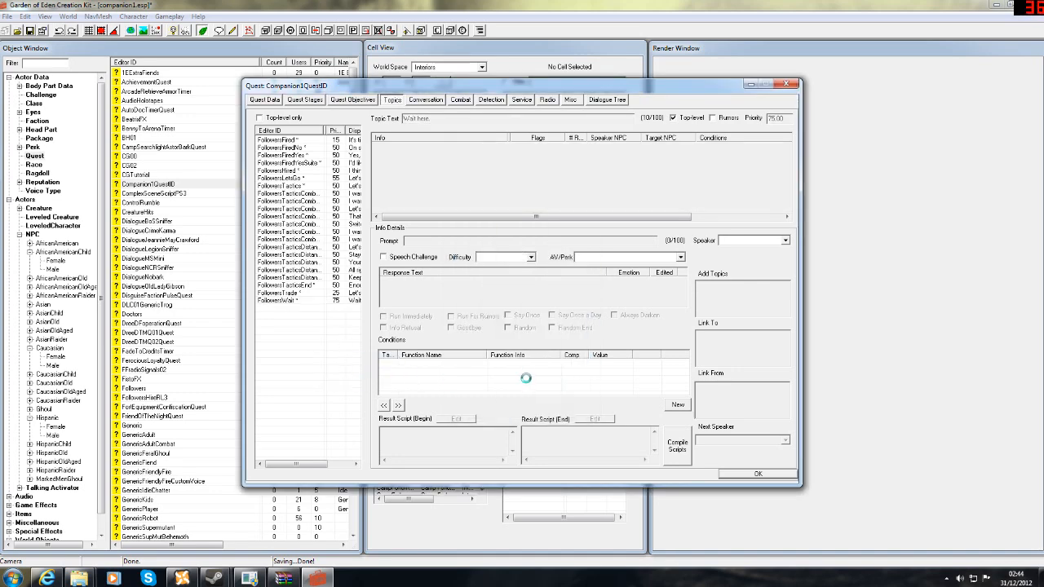
{"action": "left_click", "coordinate": [507, 305]}
{"action": "key", "text": "g"}
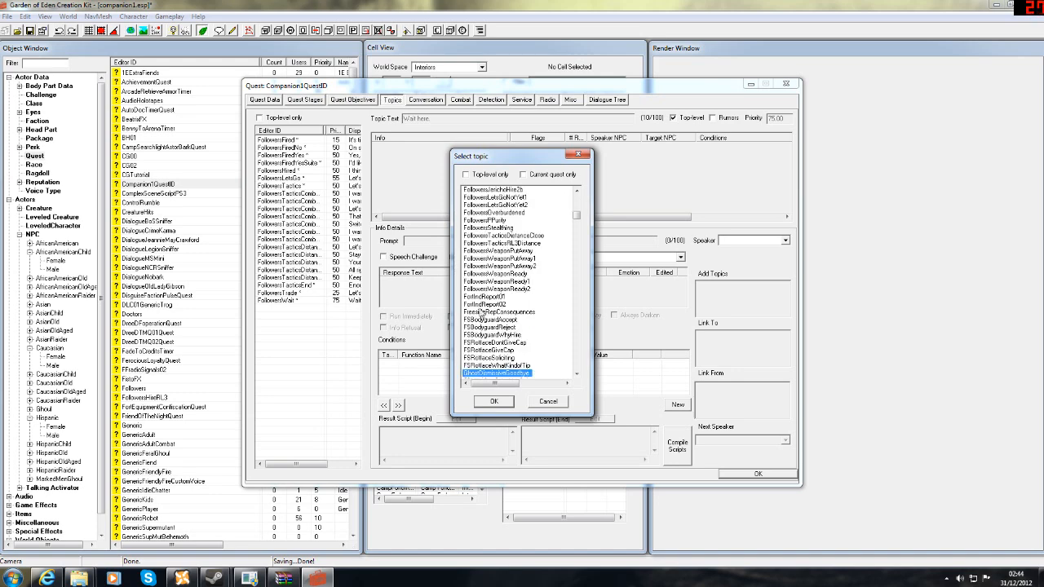
{"action": "scroll", "coordinate": [522, 338], "scroll_direction": "down", "scroll_amount": 10}
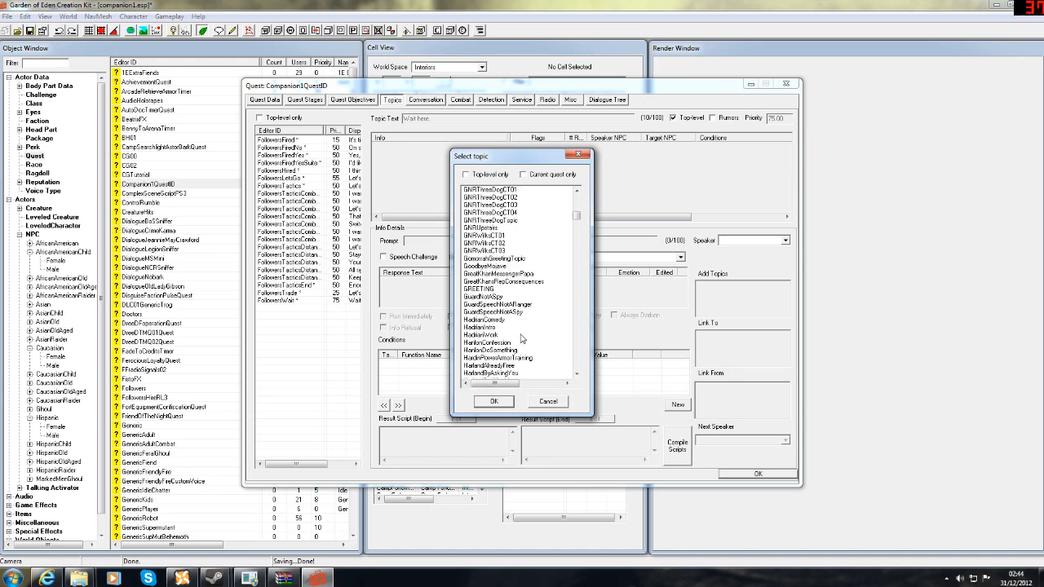
{"action": "double_click", "coordinate": [483, 290]}
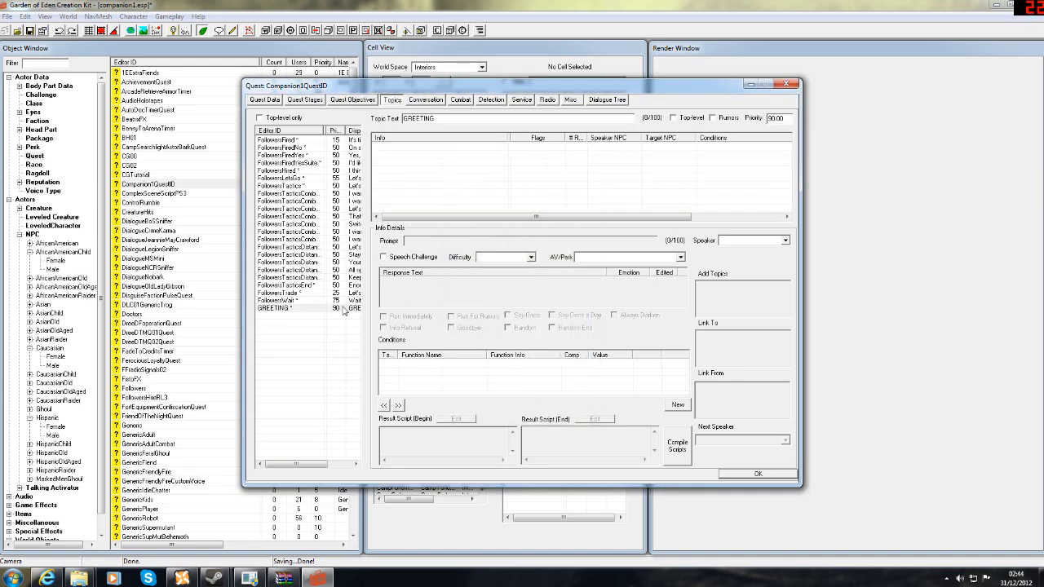
{"action": "left_click", "coordinate": [304, 310]}
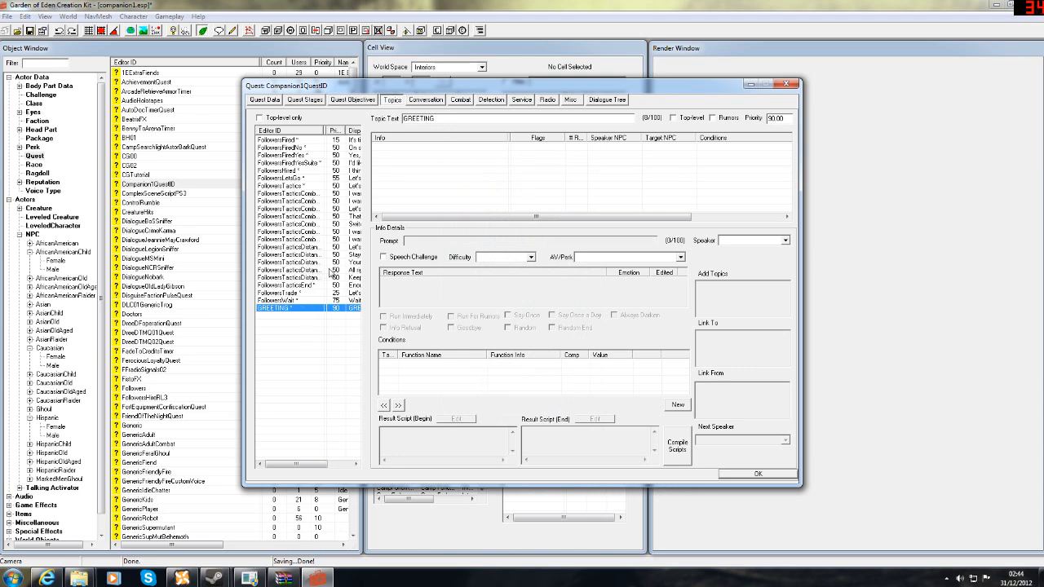
{"action": "left_click", "coordinate": [756, 474]}
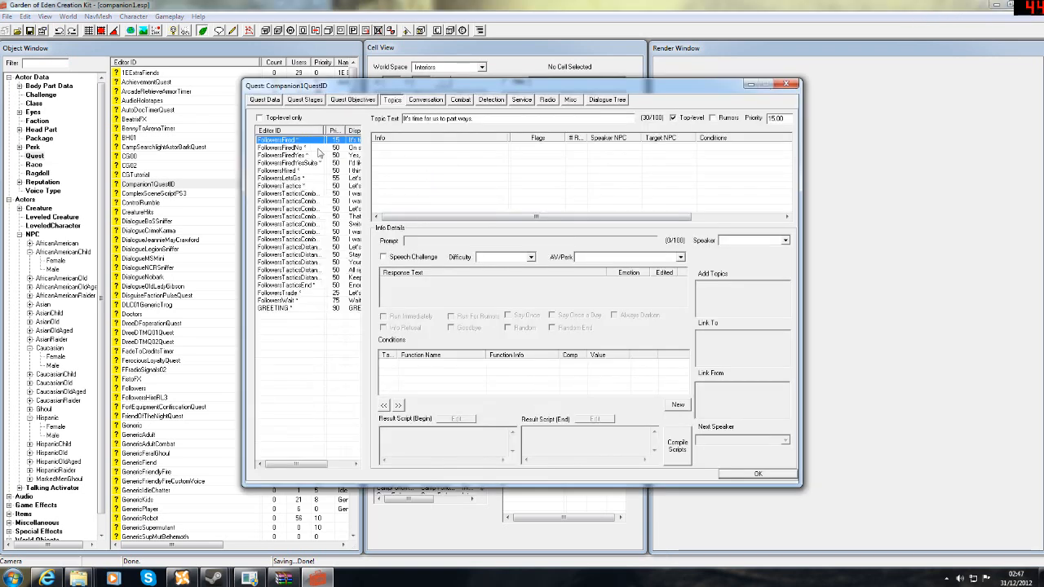
Step: Add a new info to the FollowersFired topic with the response text "You sure about that?", skipping the spelling check
{"action": "right_click", "coordinate": [423, 148]}
{"action": "left_click", "coordinate": [411, 172]}
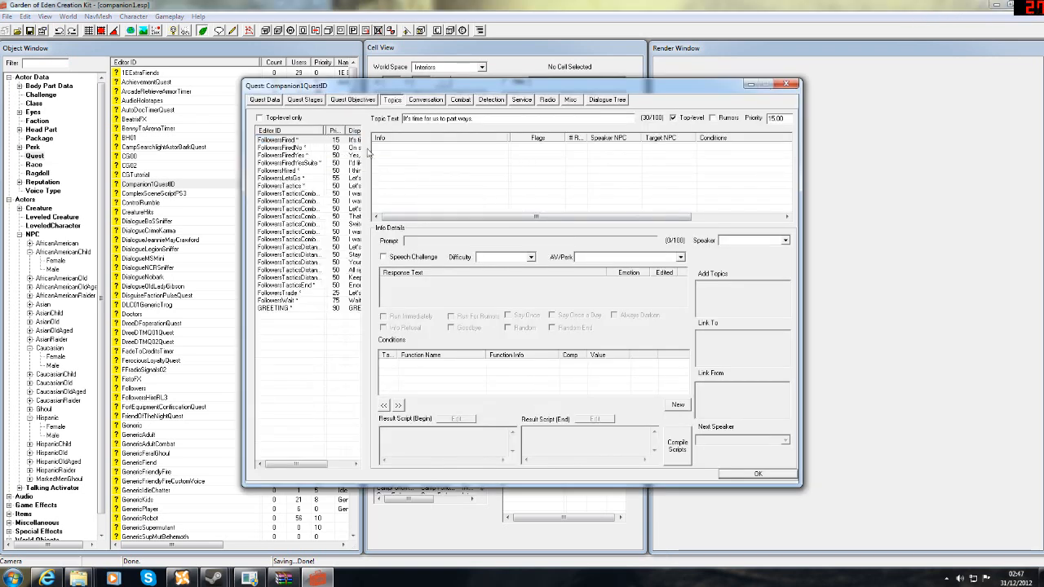
{"action": "left_click", "coordinate": [295, 140]}
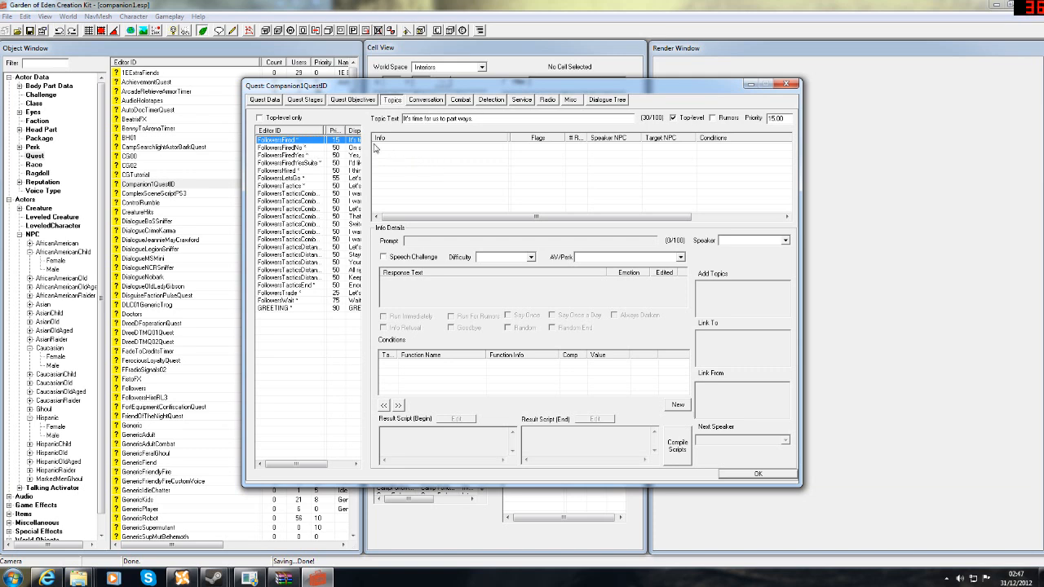
{"action": "right_click", "coordinate": [467, 165]}
{"action": "left_click", "coordinate": [483, 169]}
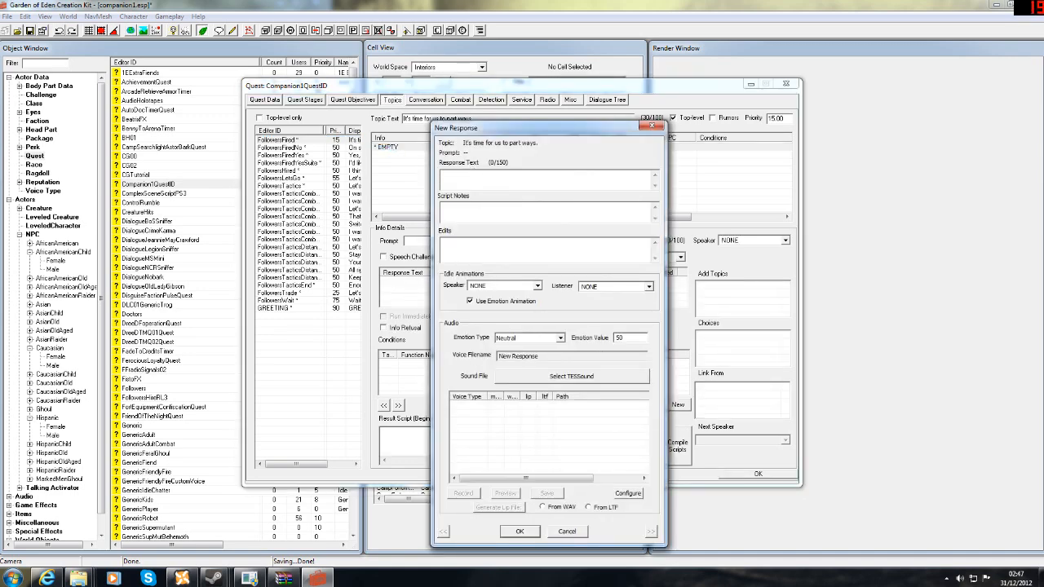
{"action": "left_click_drag", "start_coordinate": [504, 134], "coordinate": [651, 187]}
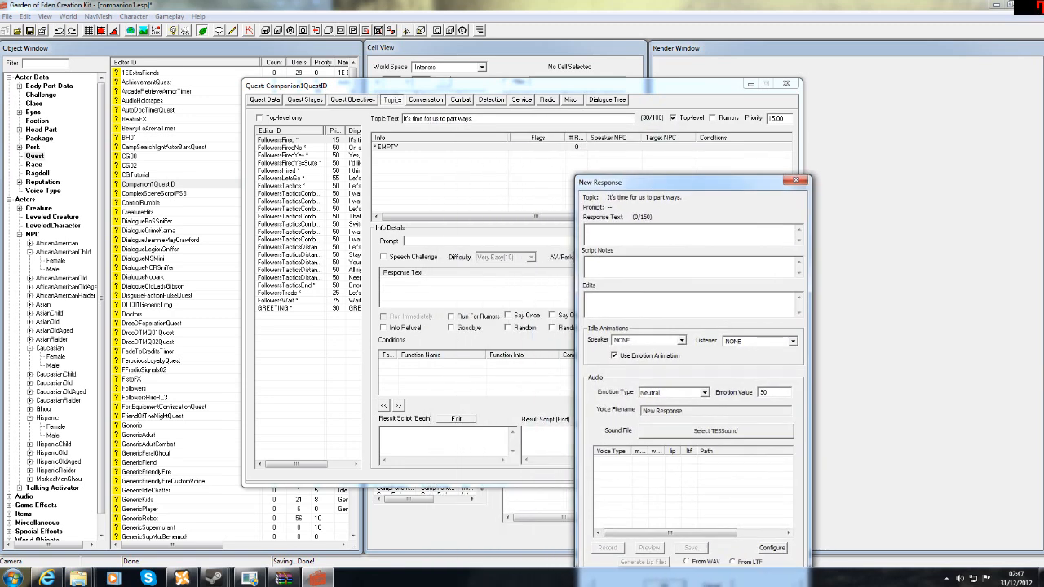
{"action": "type", "text": "e about that?"}
{"action": "left_click_drag", "start_coordinate": [695, 185], "coordinate": [645, 106]}
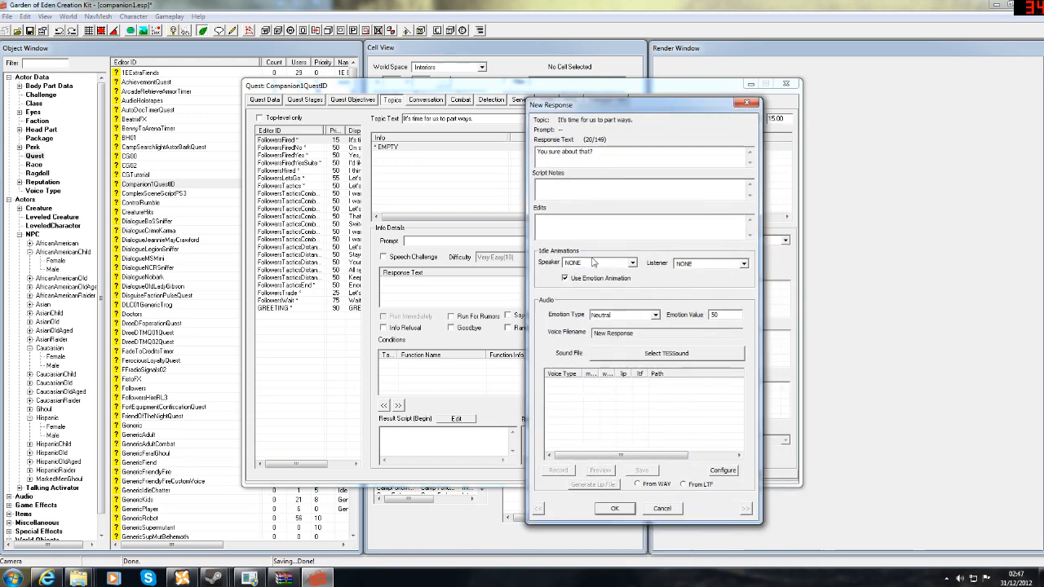
{"action": "left_click", "coordinate": [614, 508]}
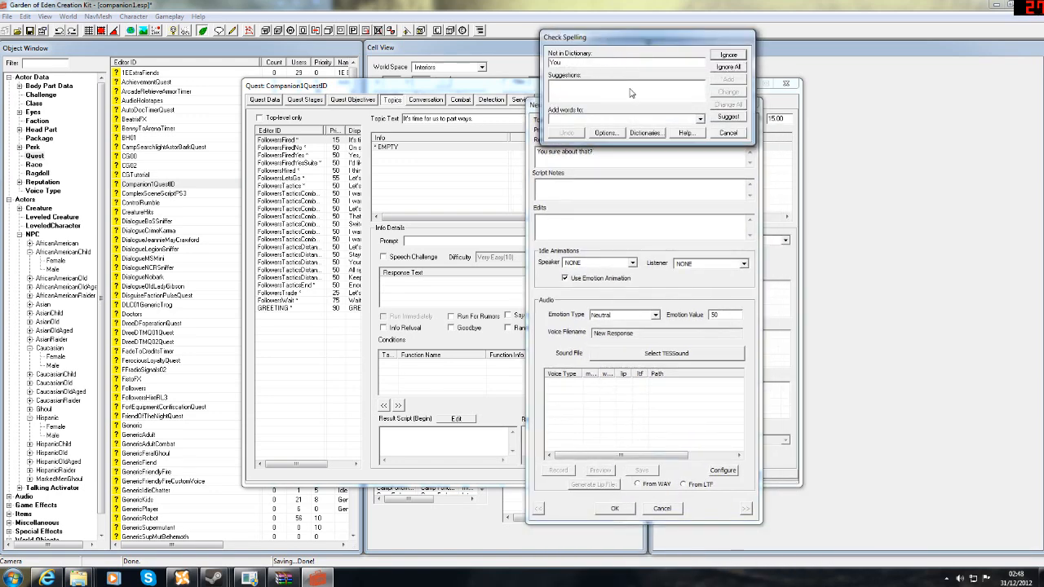
{"action": "left_click", "coordinate": [728, 133]}
{"action": "left_click", "coordinate": [615, 508]}
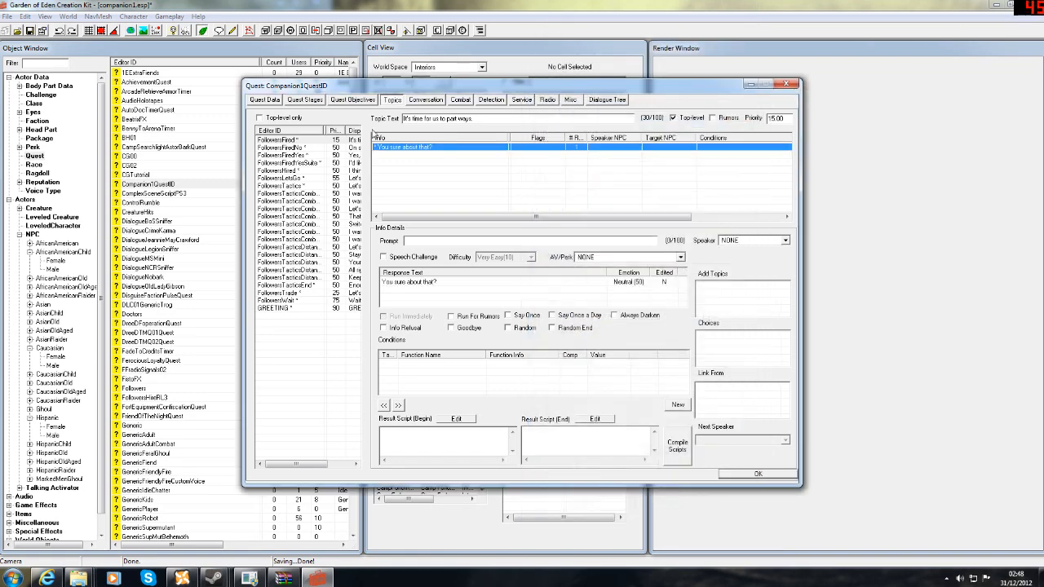
Step: Look through the quest's fired, tactics and trade topics to check their topic texts and infos
{"action": "left_click", "coordinate": [280, 147]}
{"action": "left_click", "coordinate": [282, 156]}
{"action": "left_click", "coordinate": [284, 164]}
{"action": "left_click", "coordinate": [285, 202]}
{"action": "left_click", "coordinate": [281, 262]}
{"action": "left_click", "coordinate": [283, 292]}
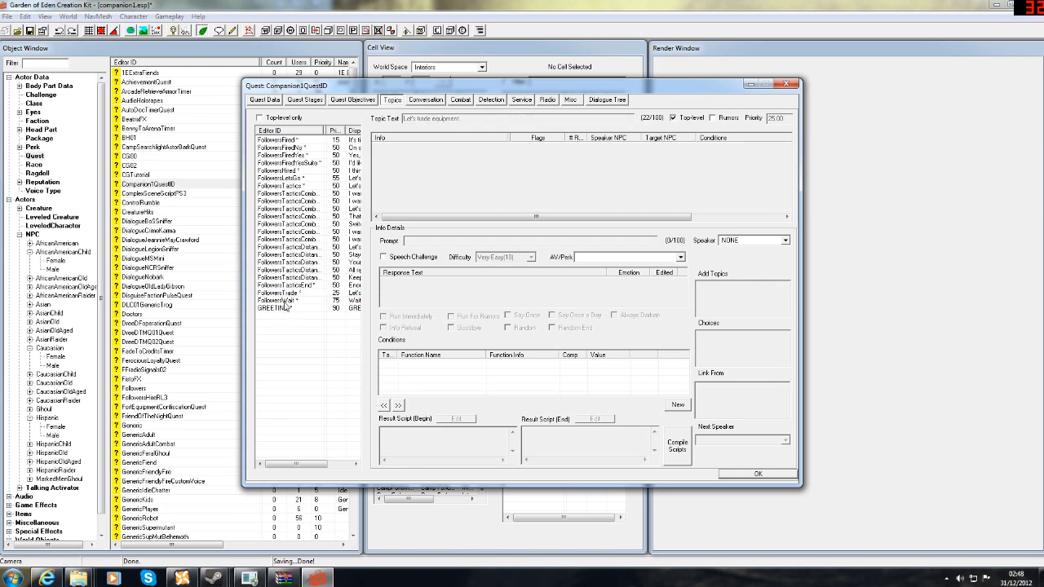
{"action": "left_click", "coordinate": [286, 261]}
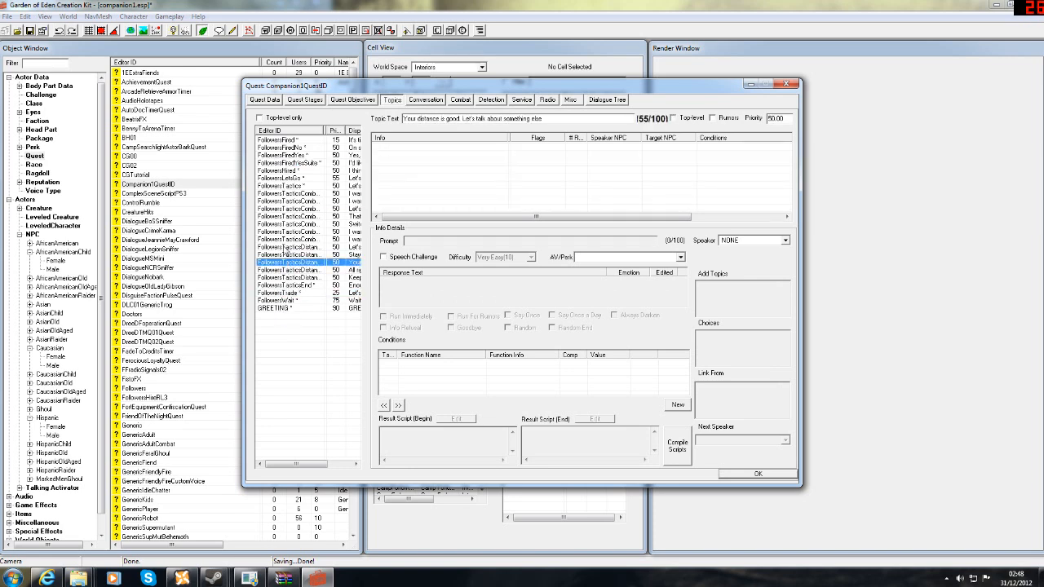
Step: Add a new info to the GREETING topic with the response text "Hello.", skipping the spelling check
{"action": "left_click", "coordinate": [272, 309]}
{"action": "right_click", "coordinate": [430, 178]}
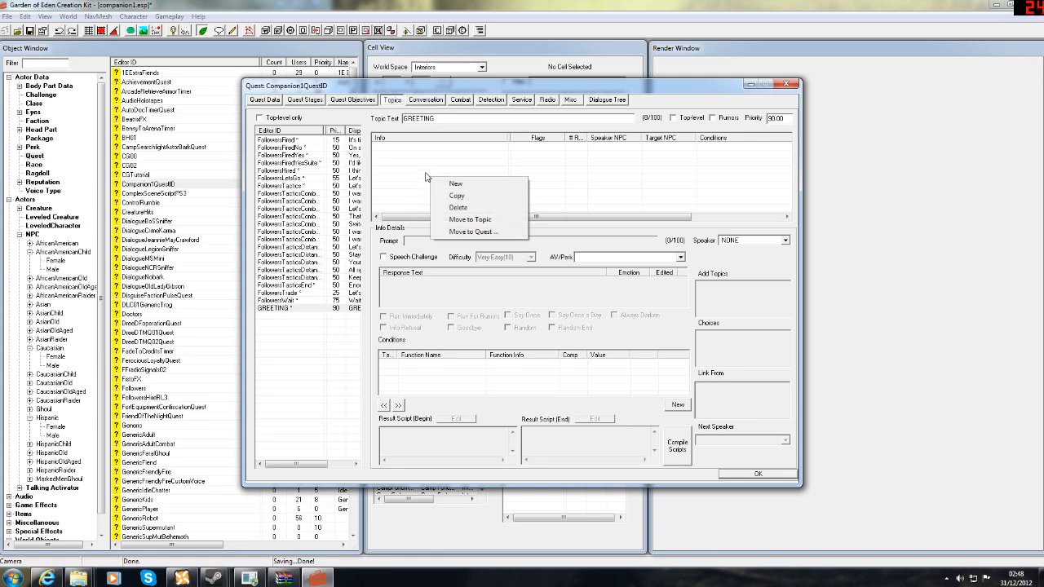
{"action": "left_click", "coordinate": [423, 169]}
{"action": "right_click", "coordinate": [421, 162]}
{"action": "left_click", "coordinate": [432, 170]}
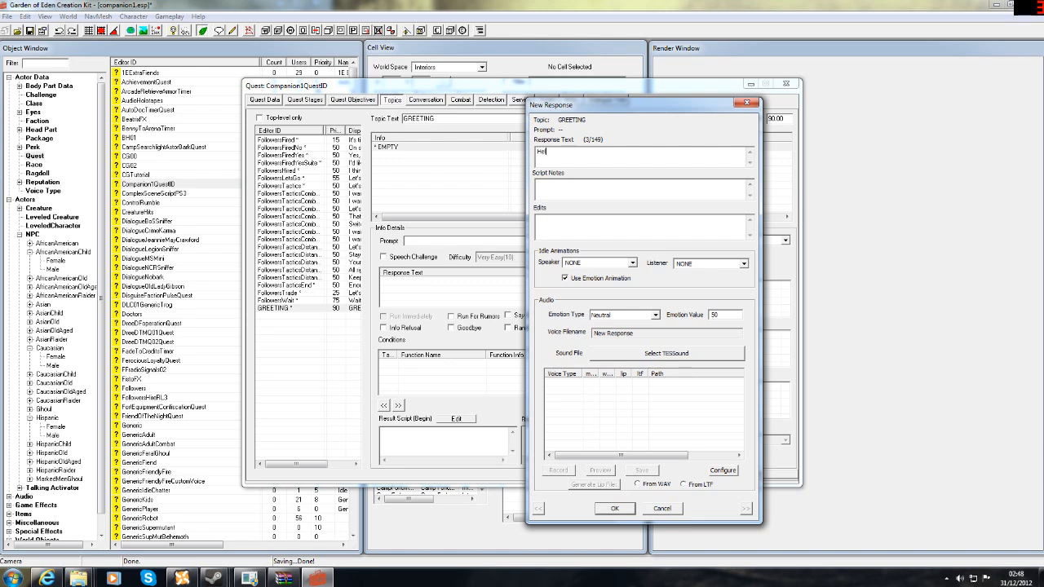
{"action": "left_click", "coordinate": [620, 508]}
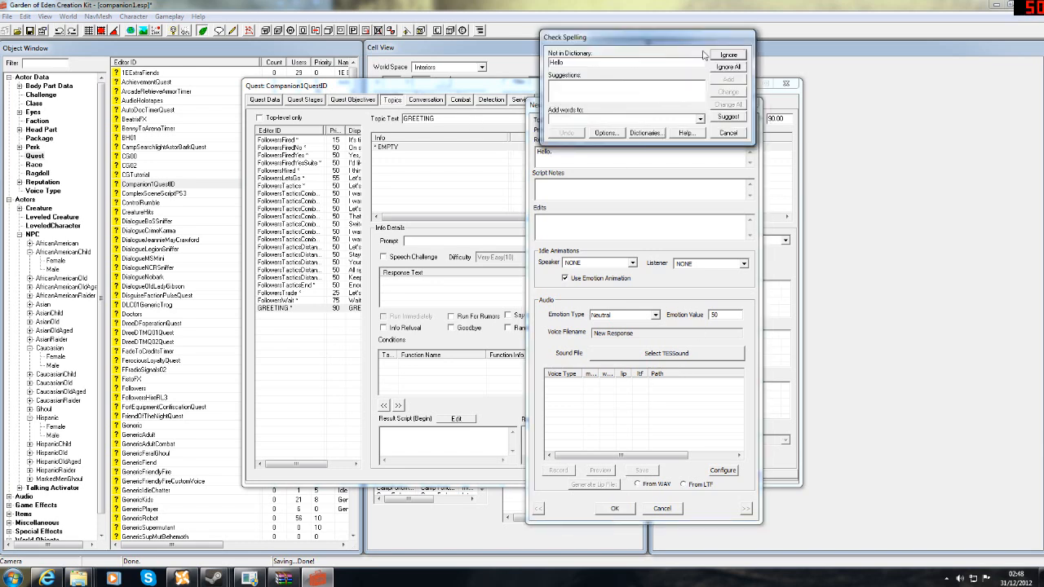
{"action": "left_click", "coordinate": [728, 133]}
{"action": "left_click", "coordinate": [614, 508]}
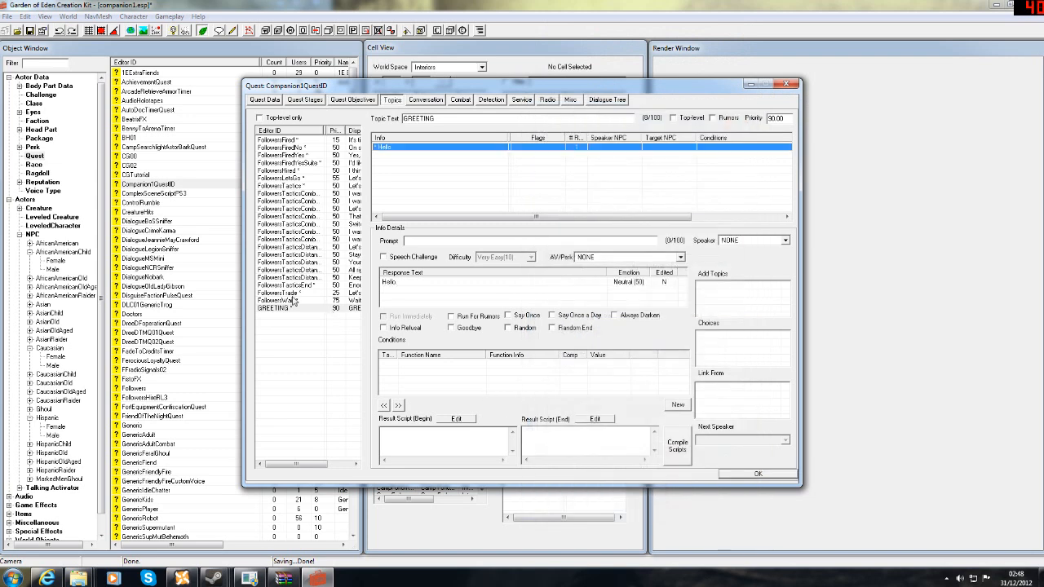
Step: Examine the topic texts from FollowersTrade back up to the FollowersFired topics to see which lines need responses
{"action": "left_click", "coordinate": [291, 294]}
{"action": "left_click", "coordinate": [291, 255]}
{"action": "left_click", "coordinate": [288, 217]}
{"action": "left_click", "coordinate": [288, 202]}
{"action": "left_click", "coordinate": [288, 186]}
{"action": "left_click", "coordinate": [288, 170]}
{"action": "left_click", "coordinate": [290, 157]}
{"action": "left_click", "coordinate": [290, 148]}
{"action": "left_click", "coordinate": [290, 141]}
{"action": "left_click", "coordinate": [291, 149]}
{"action": "left_click", "coordinate": [291, 162]}
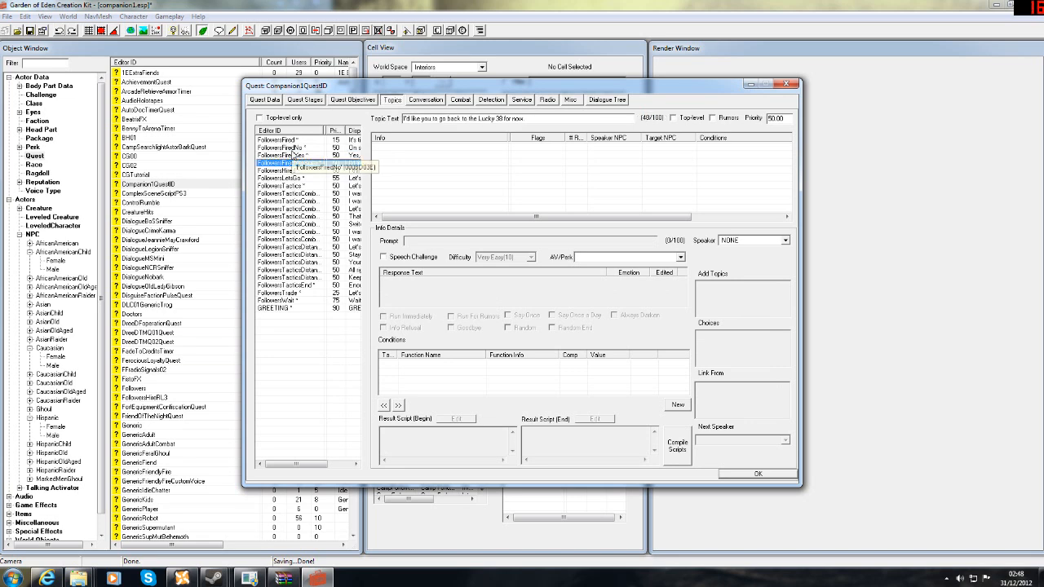
{"action": "left_click_drag", "start_coordinate": [526, 119], "coordinate": [401, 118]}
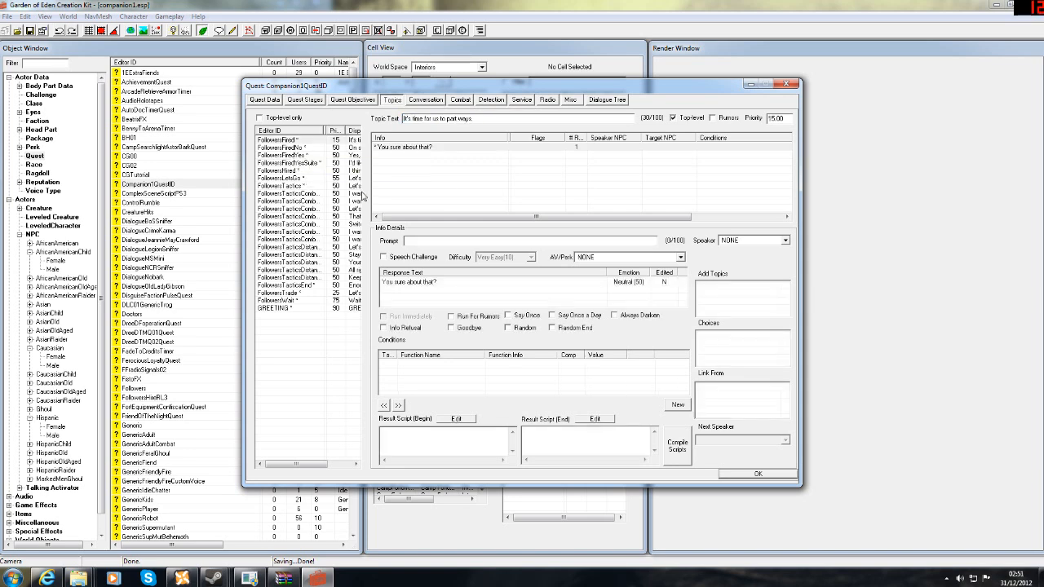
Step: Review the responses of the topics from FollowersFiredNo through FollowersHired
{"action": "left_click", "coordinate": [293, 147]}
{"action": "left_click", "coordinate": [292, 156]}
{"action": "left_click", "coordinate": [294, 162]}
{"action": "left_click", "coordinate": [294, 169]}
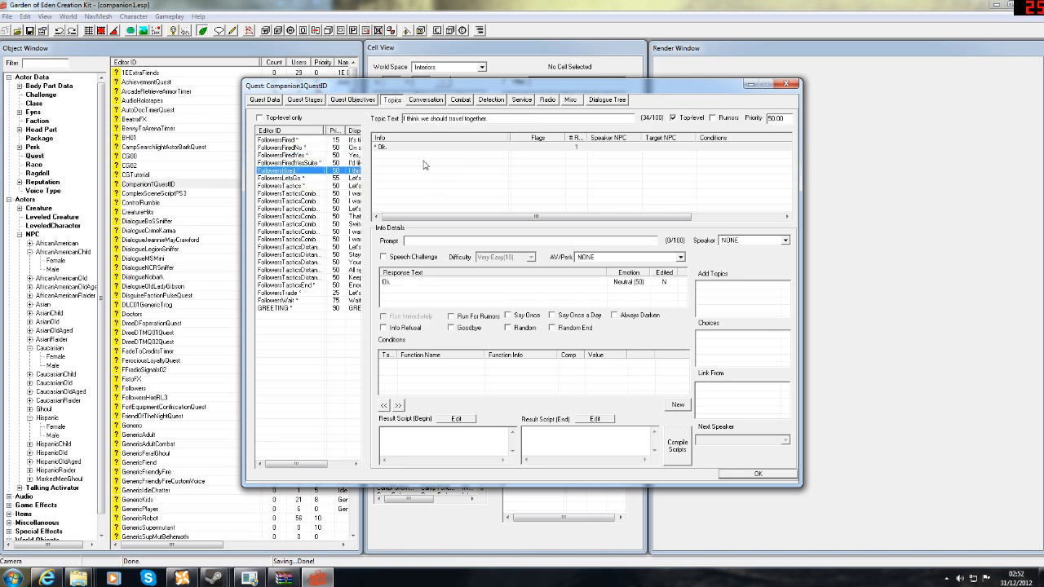
{"action": "left_click_drag", "start_coordinate": [635, 219], "coordinate": [597, 212]}
{"action": "left_click", "coordinate": [520, 192]}
{"action": "left_click", "coordinate": [320, 247]}
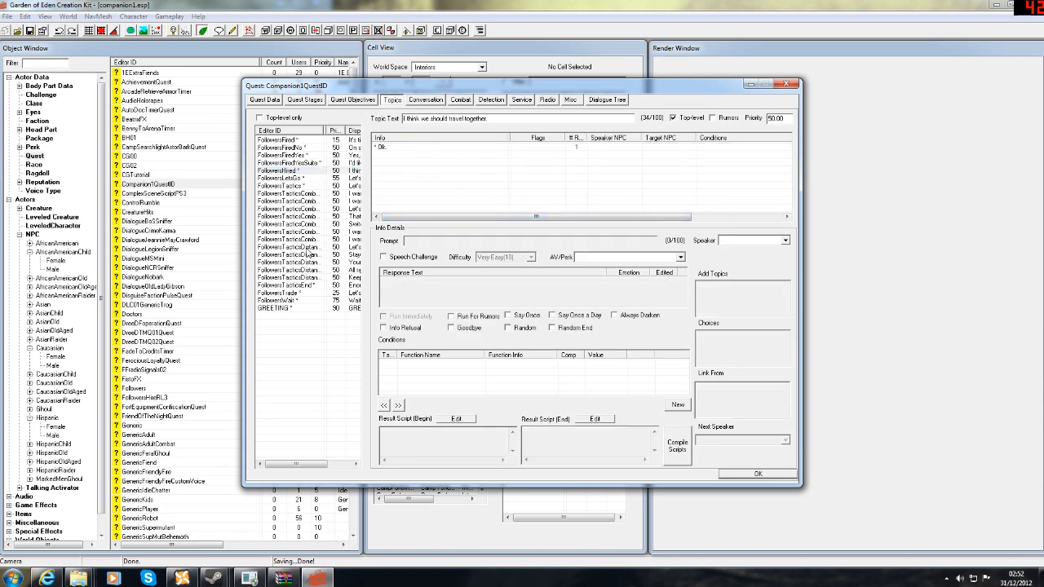
{"action": "mouse_move", "coordinate": [469, 215]}
{"action": "left_mouse_down"}
{"action": "mouse_move", "coordinate": [523, 223]}
{"action": "mouse_move", "coordinate": [463, 229]}
{"action": "left_mouse_up"}
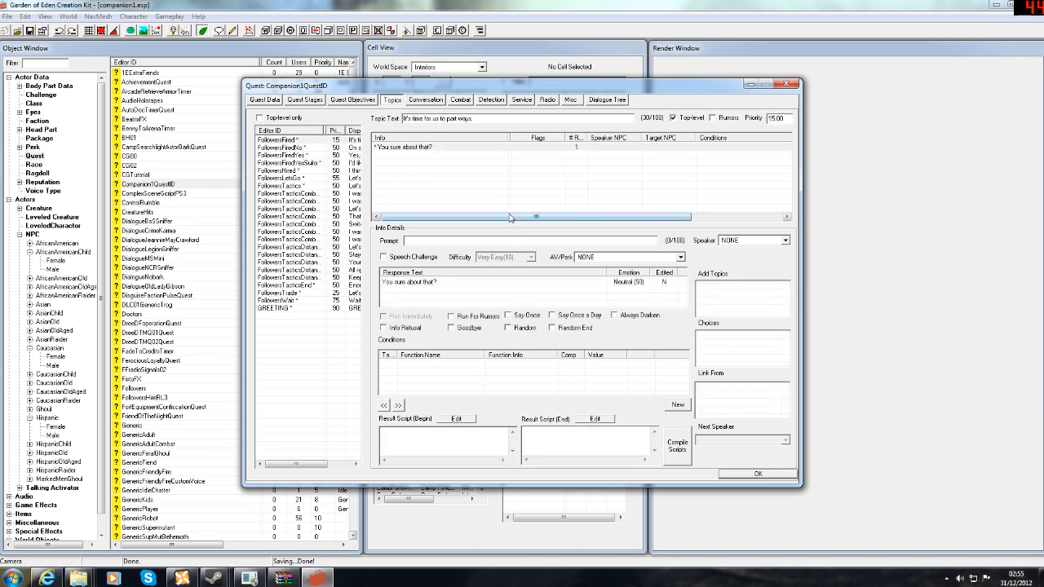
{"action": "left_click_drag", "start_coordinate": [504, 220], "coordinate": [460, 233]}
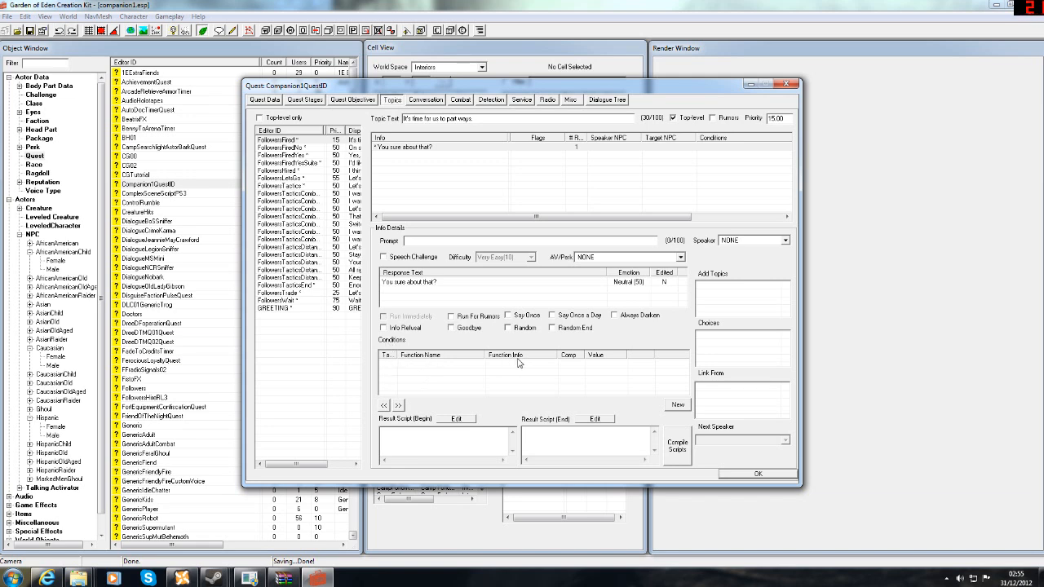
Step: Add a GetIsID condition for the NPC 01companion, equal to 1, to the FollowersFired topic's info
{"action": "right_click", "coordinate": [460, 373]}
{"action": "left_click", "coordinate": [484, 377]}
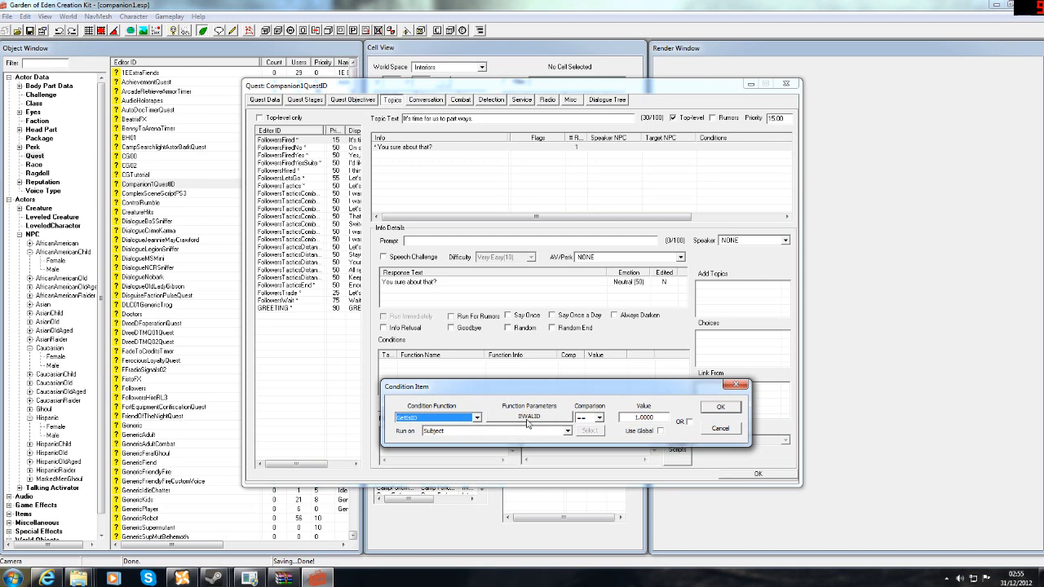
{"action": "left_click", "coordinate": [529, 416]}
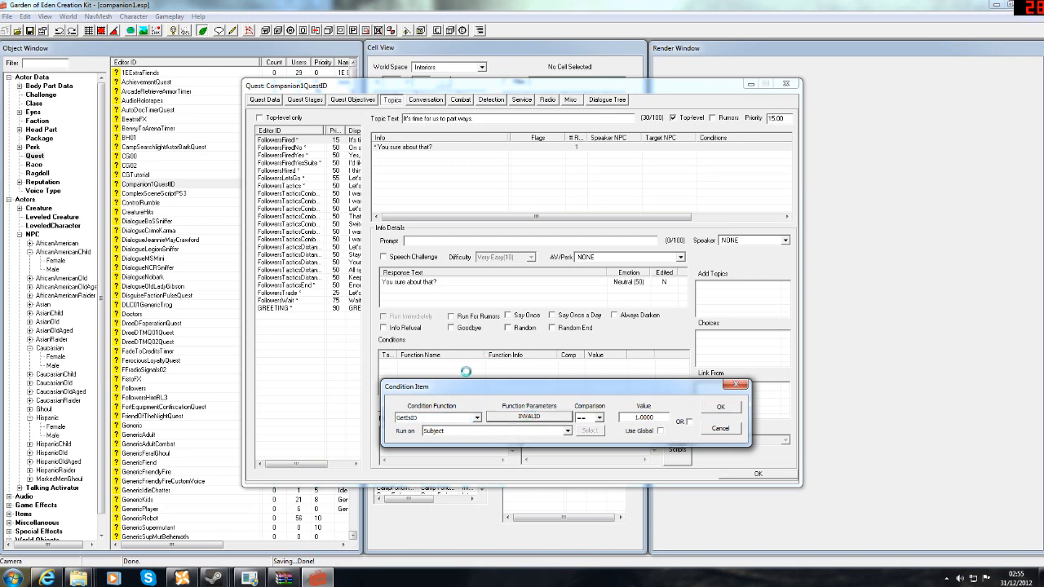
{"action": "left_click", "coordinate": [478, 450]}
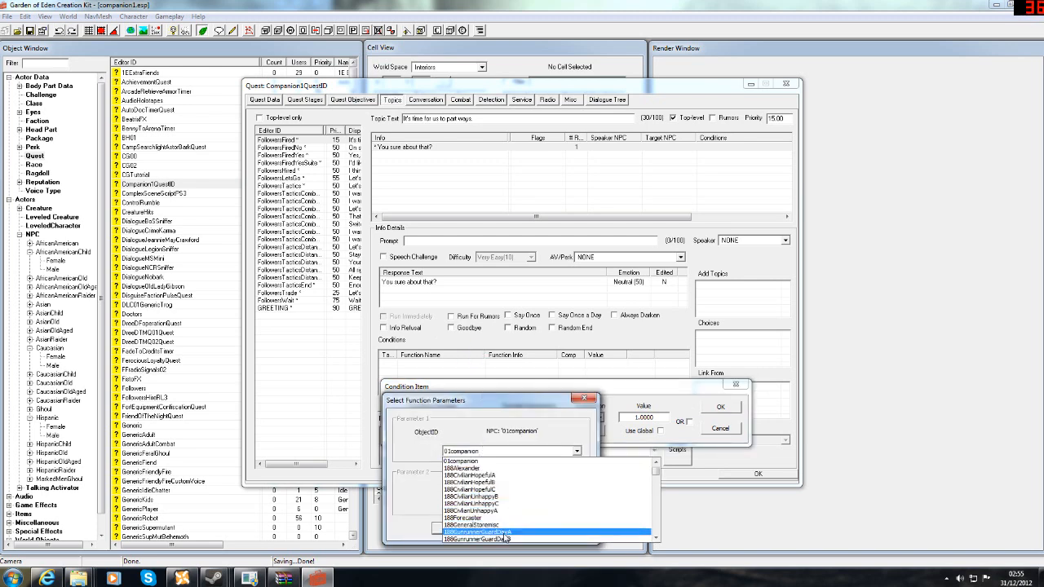
{"action": "left_click", "coordinate": [463, 461]}
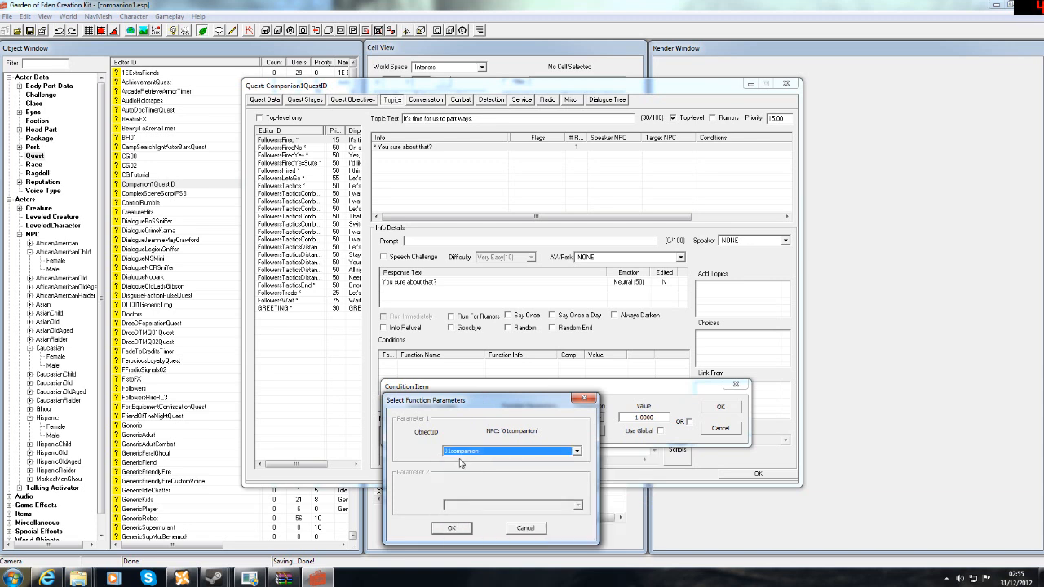
{"action": "left_click", "coordinate": [449, 528]}
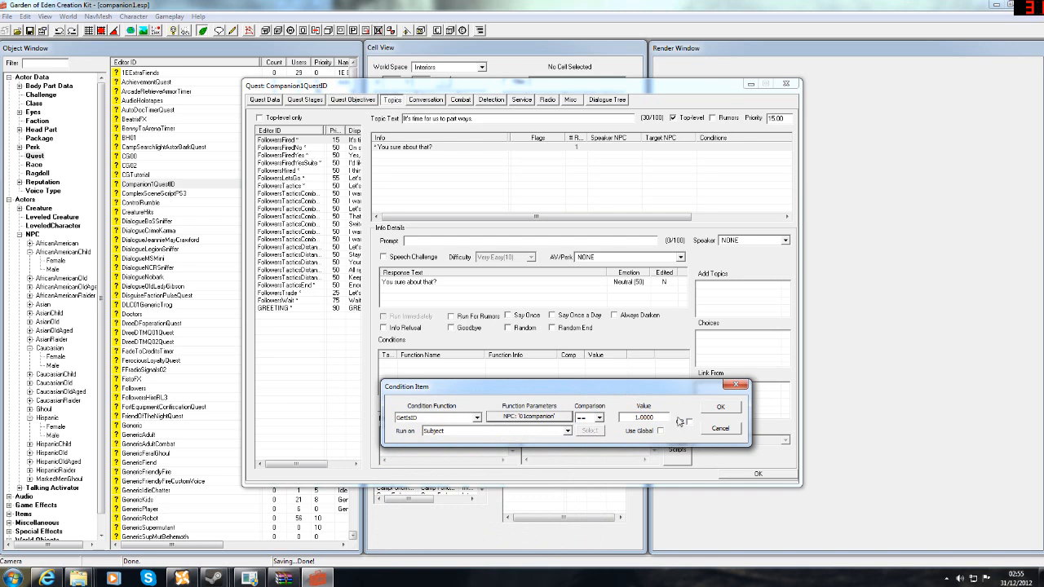
{"action": "left_click", "coordinate": [715, 410]}
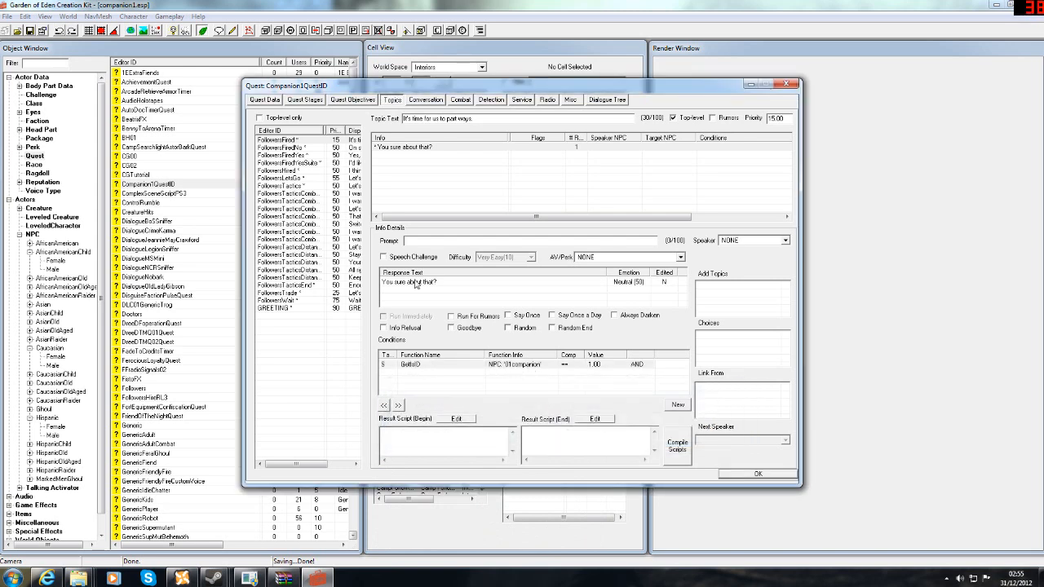
Step: Copy the GetIsID condition from FollowersFired and paste it into the FollowersFiredNo and FollowersFiredYes infos
{"action": "left_click", "coordinate": [428, 366]}
{"action": "right_click", "coordinate": [429, 366]}
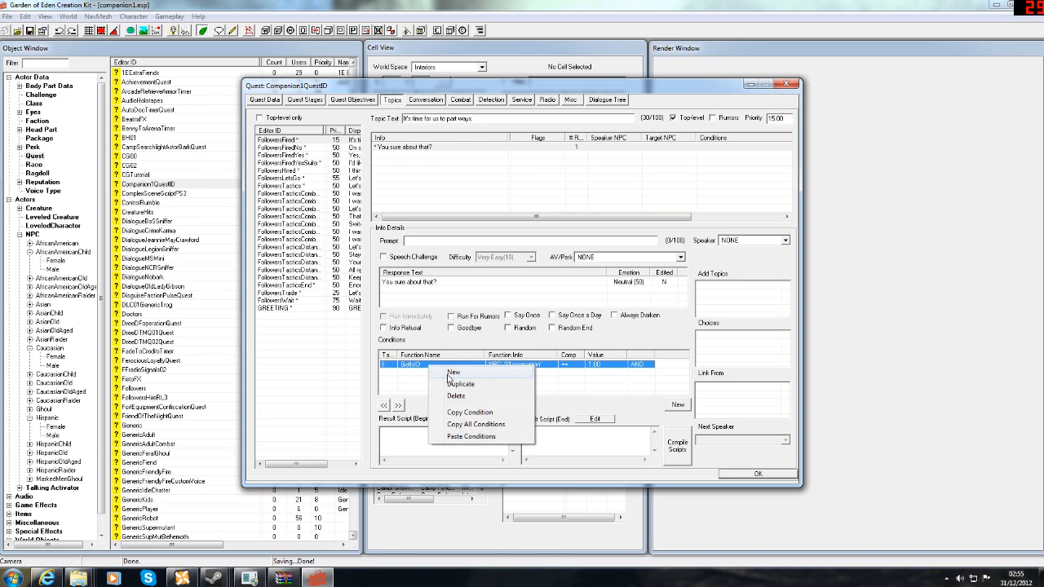
{"action": "left_click", "coordinate": [477, 413]}
{"action": "left_click", "coordinate": [287, 152]}
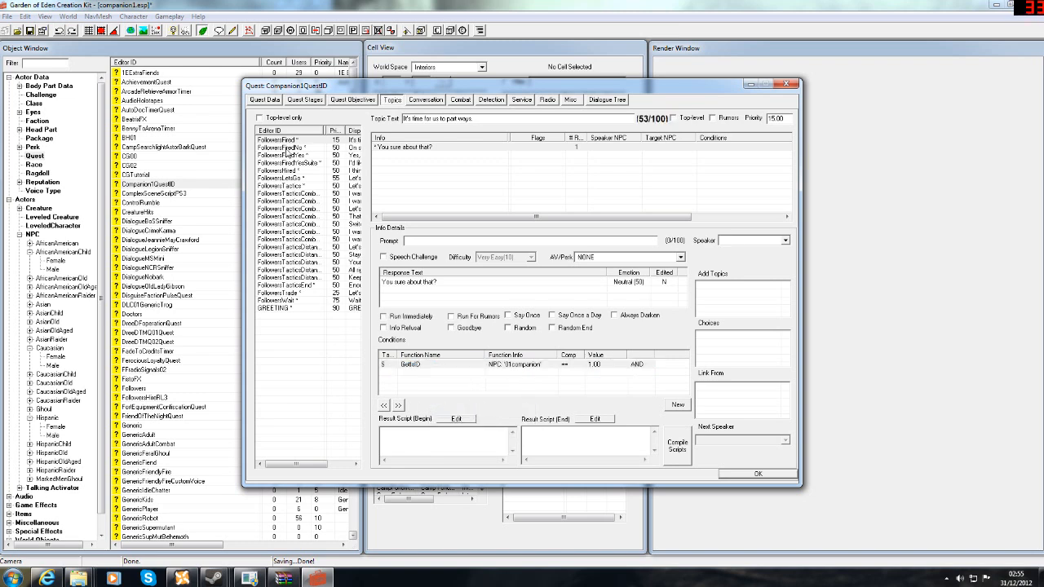
{"action": "right_click", "coordinate": [419, 376]}
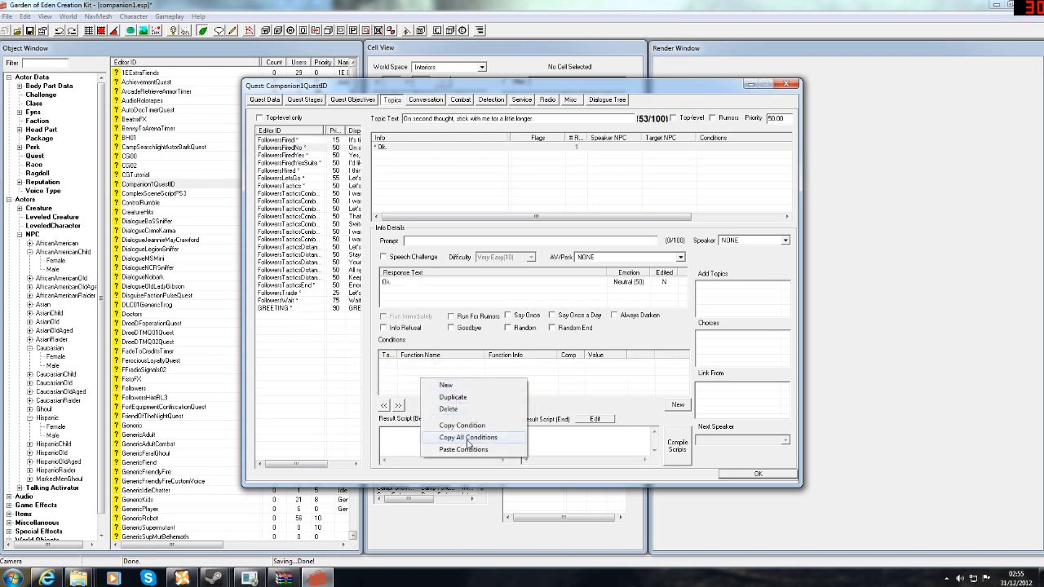
{"action": "left_click", "coordinate": [461, 440]}
{"action": "left_click", "coordinate": [290, 155]}
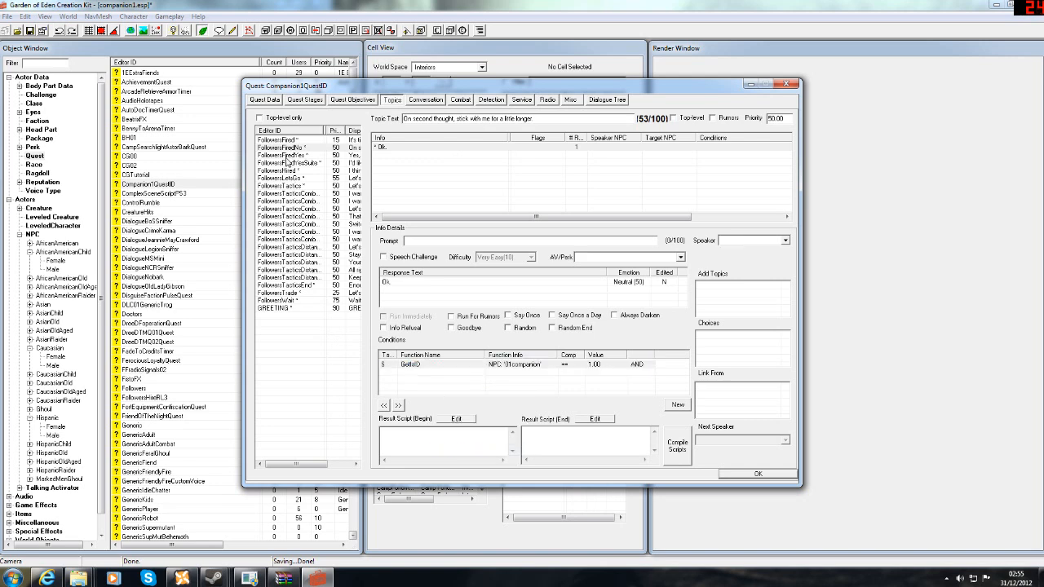
{"action": "right_click", "coordinate": [453, 371]}
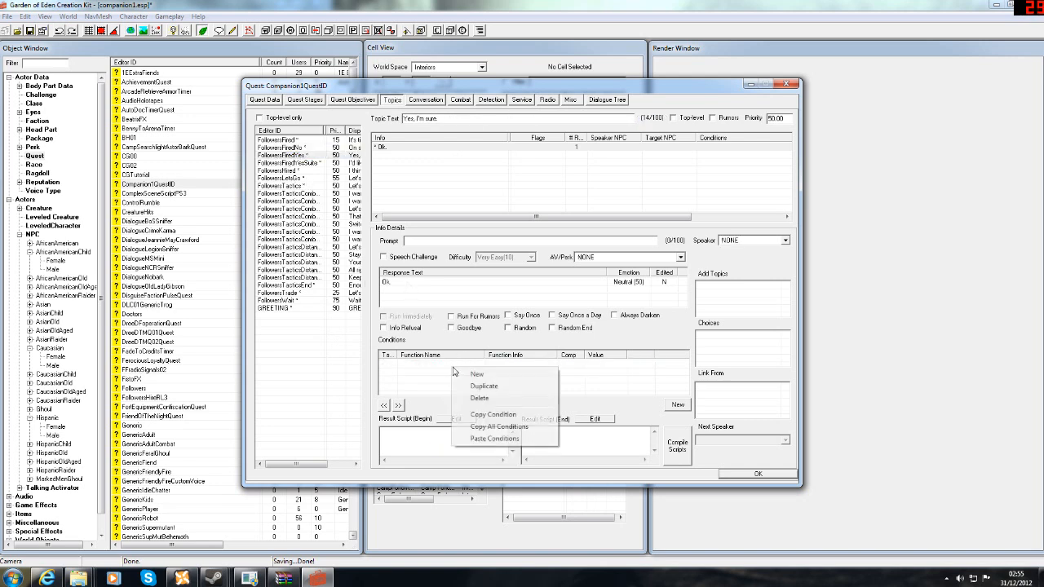
{"action": "left_click", "coordinate": [497, 438]}
Step: Paste the copied GetIsID condition into the infos of FollowersFiredYesSuite, FollowersHired and FollowersLetsGo
{"action": "left_click", "coordinate": [302, 162]}
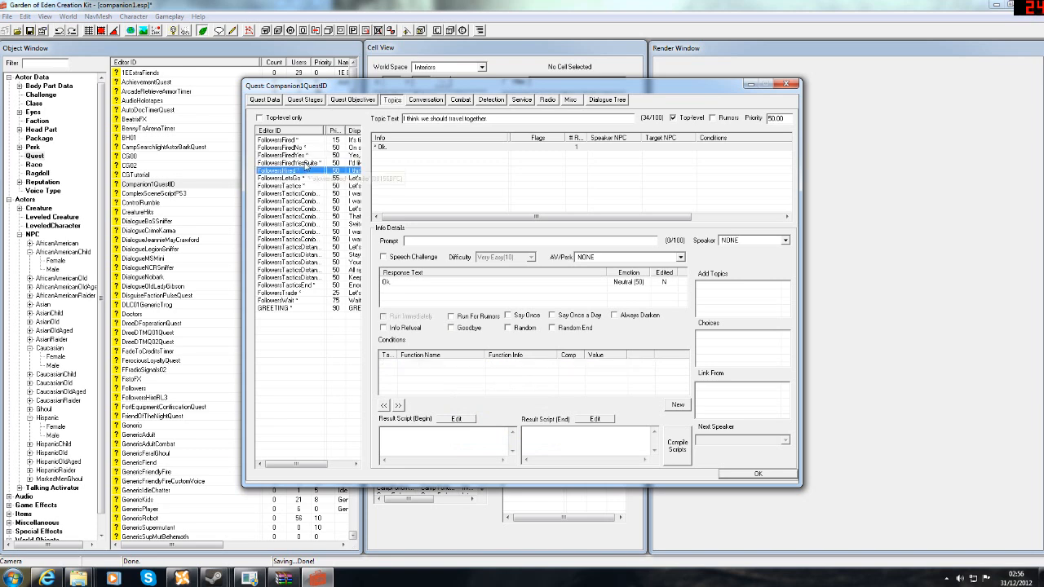
{"action": "right_click", "coordinate": [457, 375]}
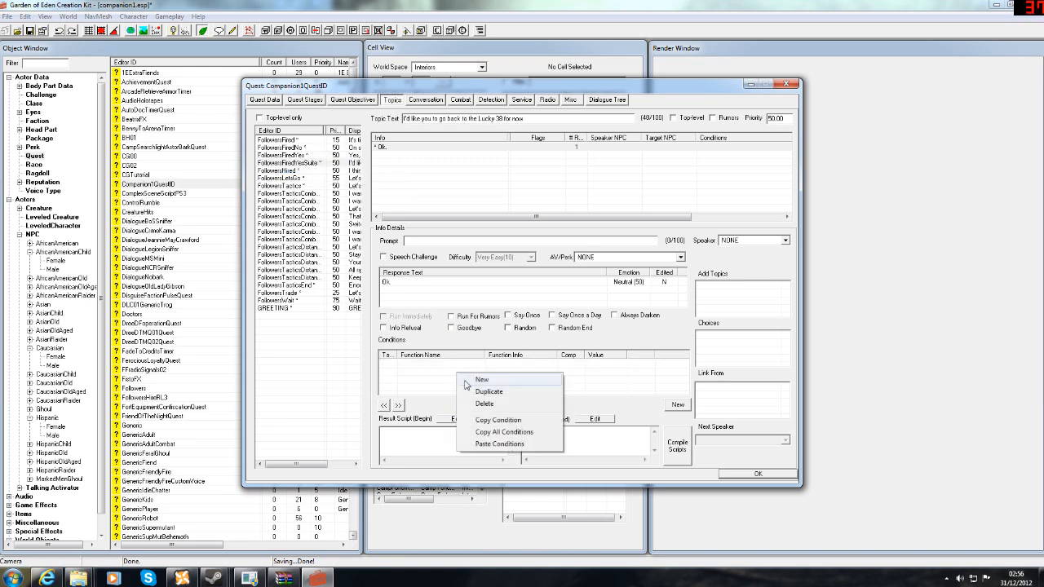
{"action": "left_click", "coordinate": [499, 446]}
{"action": "left_click", "coordinate": [289, 170]}
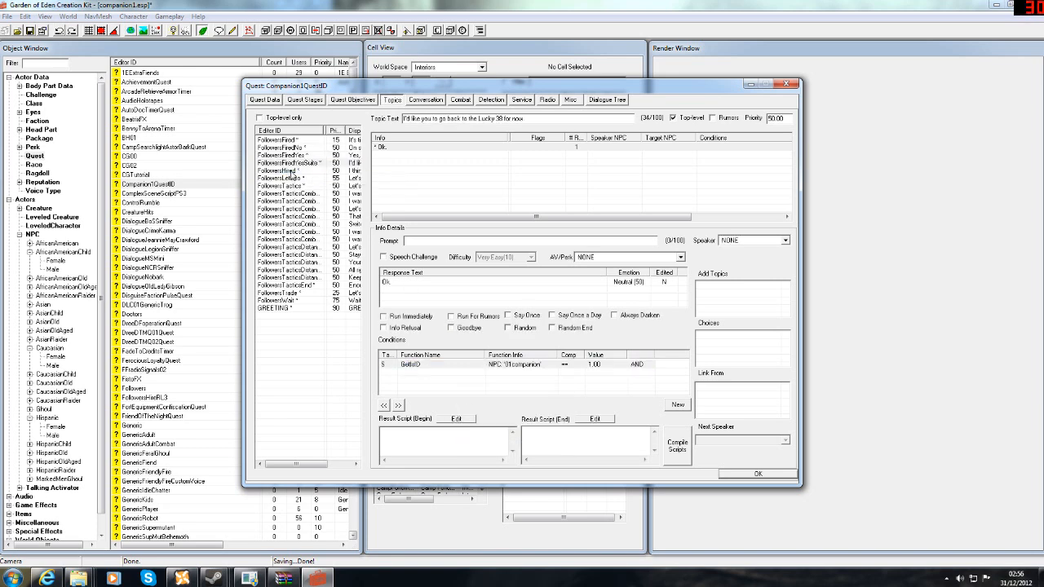
{"action": "right_click", "coordinate": [441, 371]}
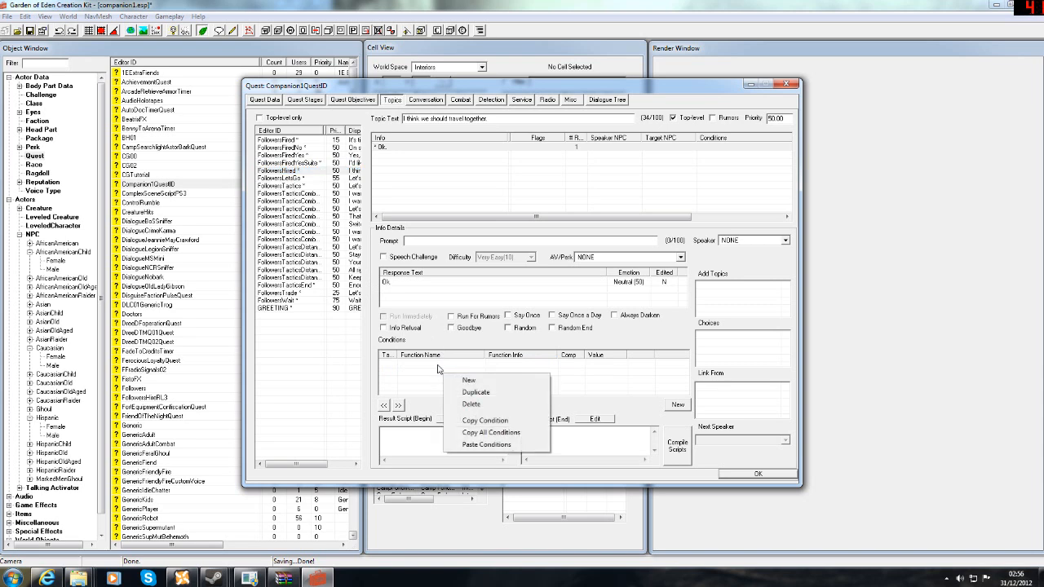
{"action": "left_click", "coordinate": [498, 445]}
{"action": "left_click", "coordinate": [291, 178]}
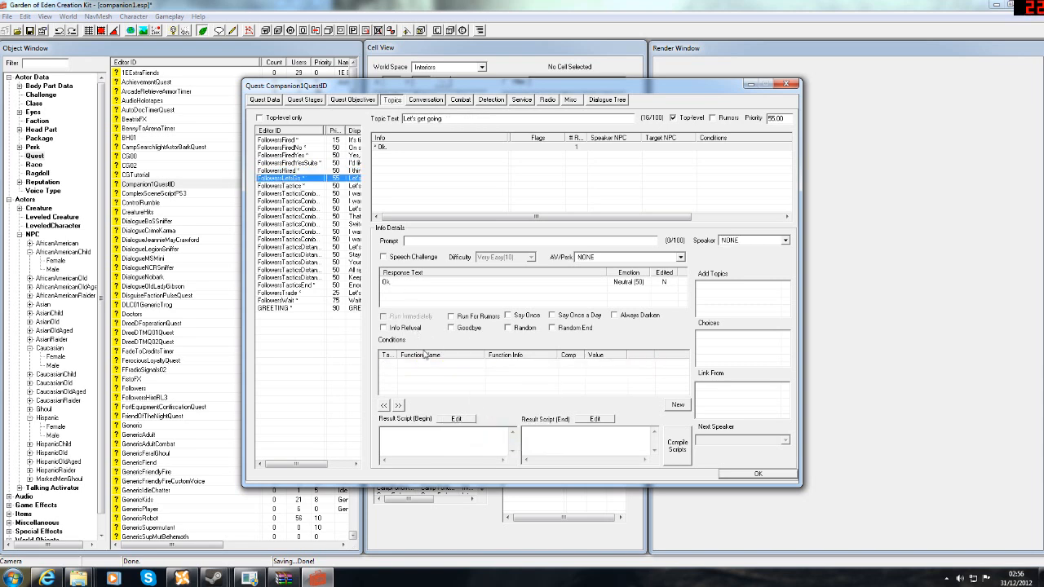
{"action": "right_click", "coordinate": [453, 381]}
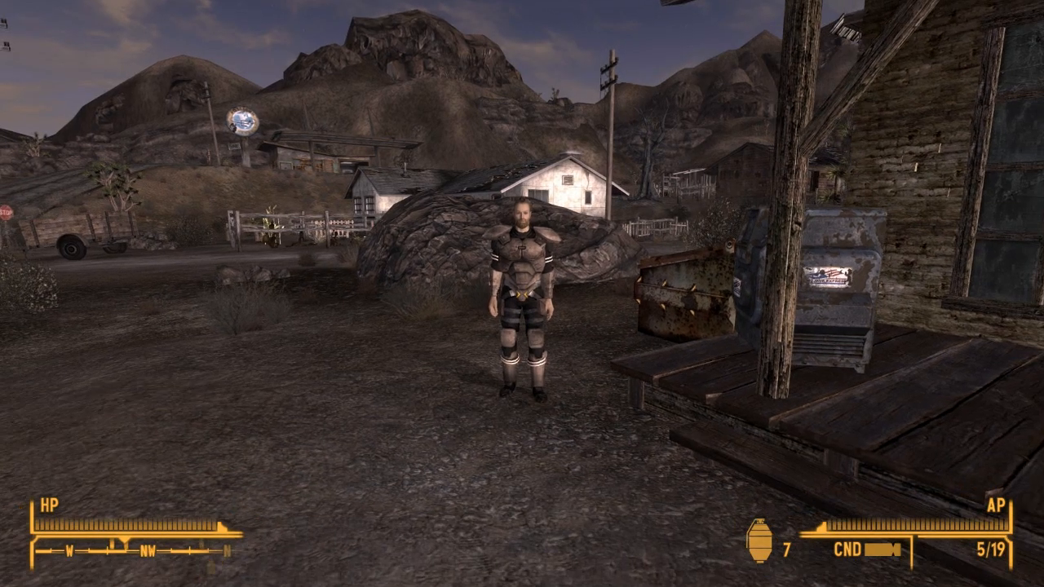
Step: Switch to Fallout New Vegas, talk to Companion 1 and look through the available dialogue options
{"action": "key", "text": "e"}
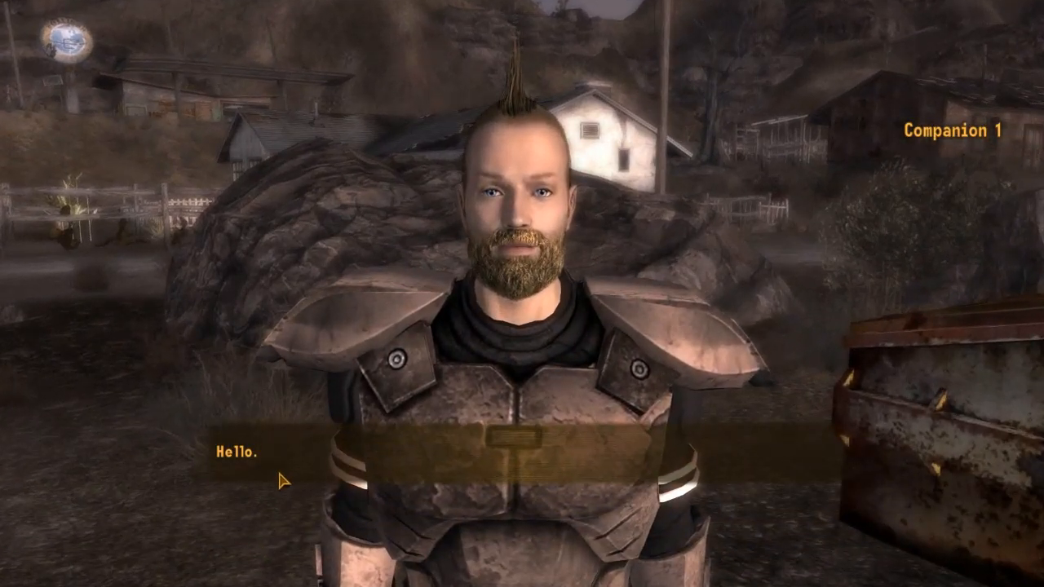
{"action": "scroll", "coordinate": [359, 456], "scroll_direction": "down", "scroll_amount": 1}
{"action": "scroll", "coordinate": [350, 457], "scroll_direction": "up", "scroll_amount": 1}
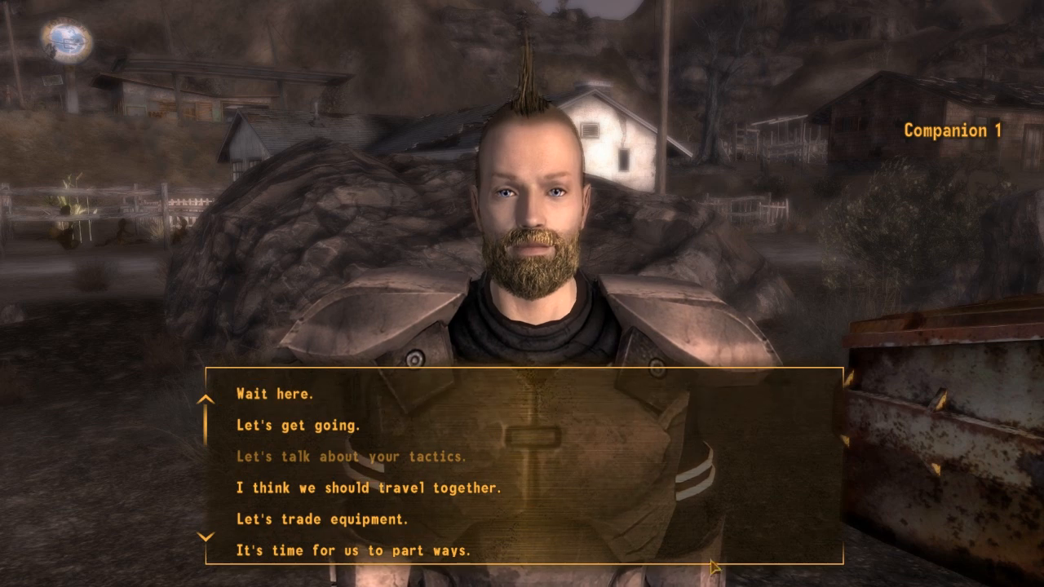
{"action": "scroll", "coordinate": [342, 506], "scroll_direction": "down", "scroll_amount": 1}
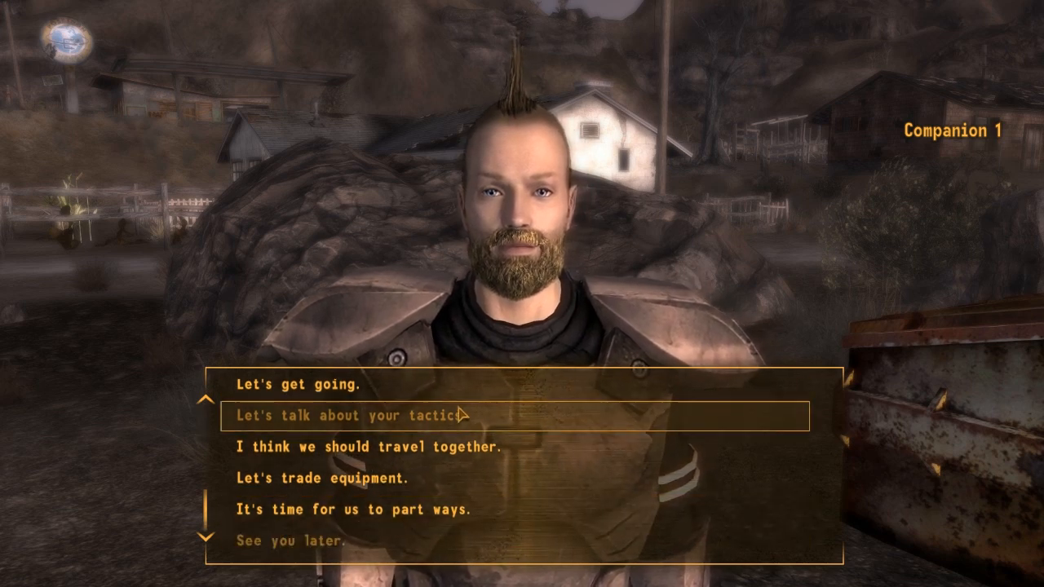
{"action": "scroll", "coordinate": [334, 415], "scroll_direction": "up", "scroll_amount": 1}
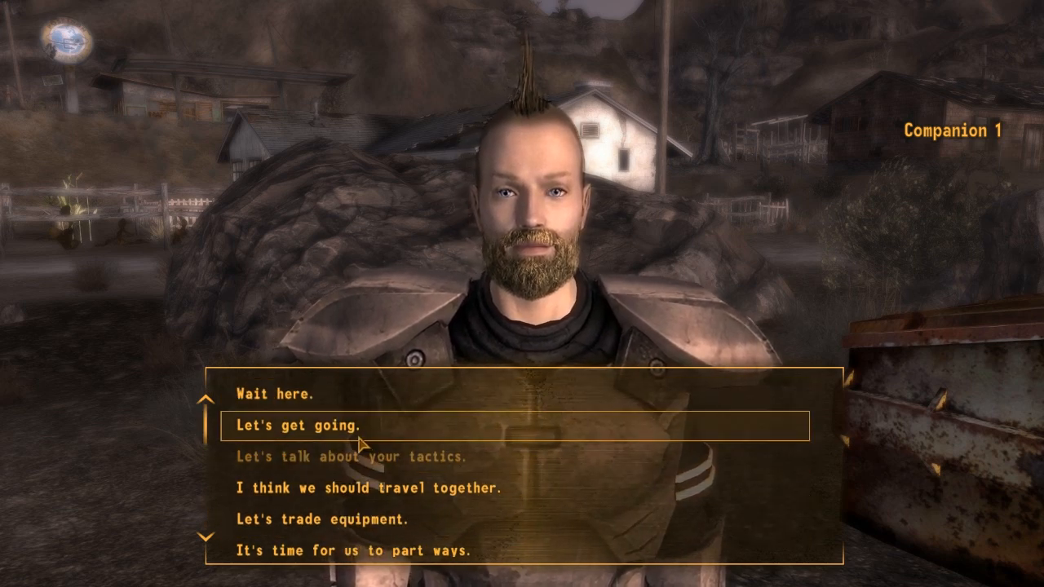
{"action": "scroll", "coordinate": [350, 445], "scroll_direction": "down", "scroll_amount": 1}
{"action": "scroll", "coordinate": [322, 425], "scroll_direction": "up", "scroll_amount": 1}
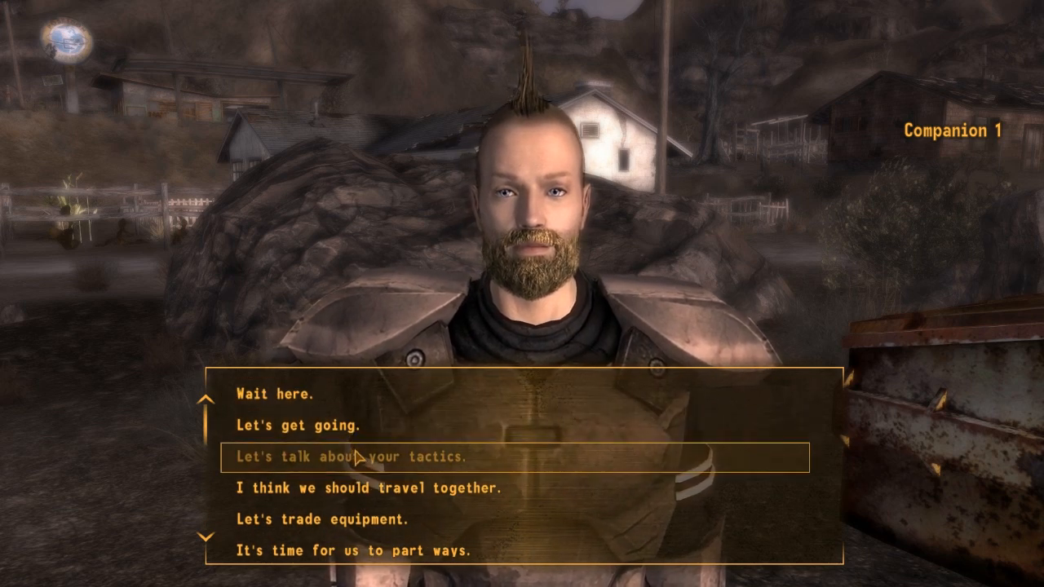
{"action": "scroll", "coordinate": [358, 471], "scroll_direction": "down", "scroll_amount": 1}
{"action": "scroll", "coordinate": [424, 449], "scroll_direction": "down", "scroll_amount": 1}
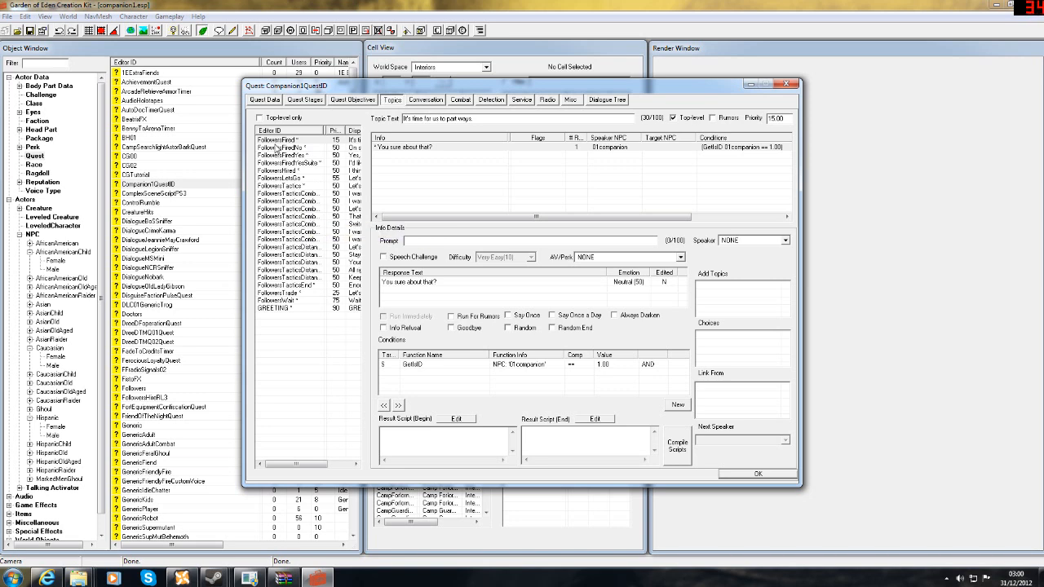
Step: Back in the quest's topics, check the Top-level settings of the fired, hired, let's go, tactics and wait topics
{"action": "left_click", "coordinate": [279, 140]}
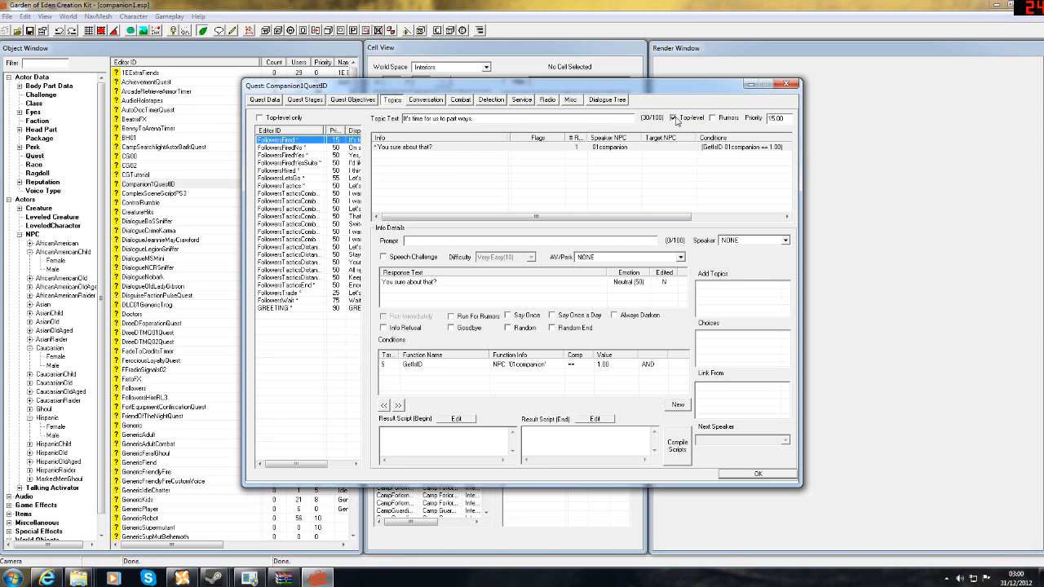
{"action": "left_click", "coordinate": [302, 149]}
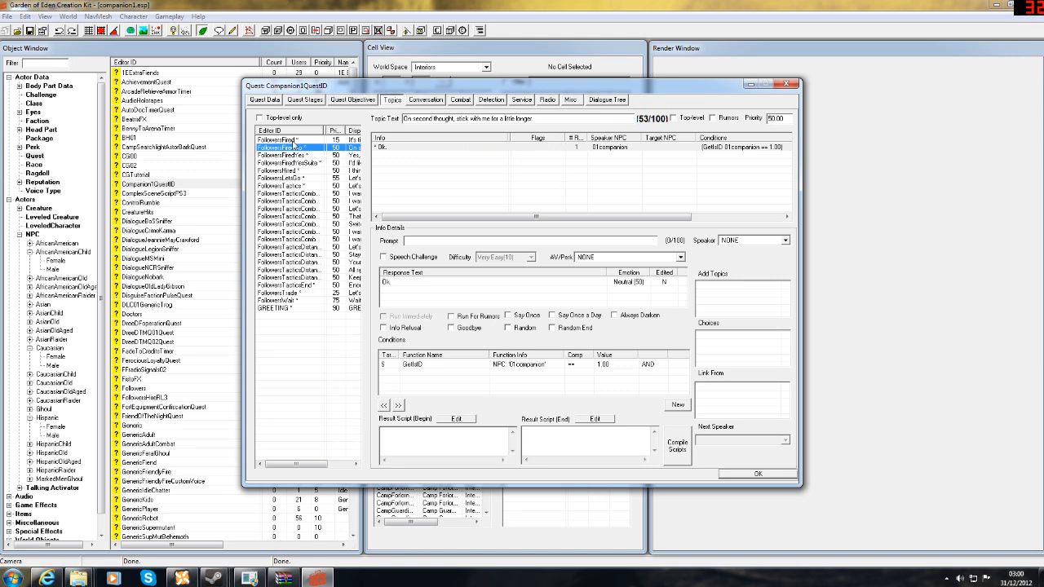
{"action": "left_click", "coordinate": [287, 141]}
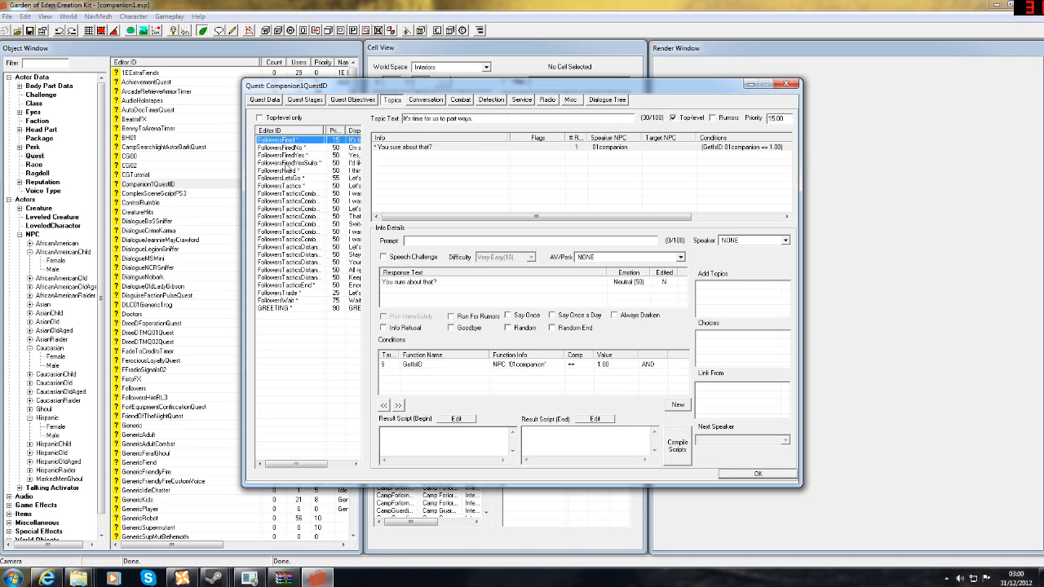
{"action": "left_click", "coordinate": [285, 170]}
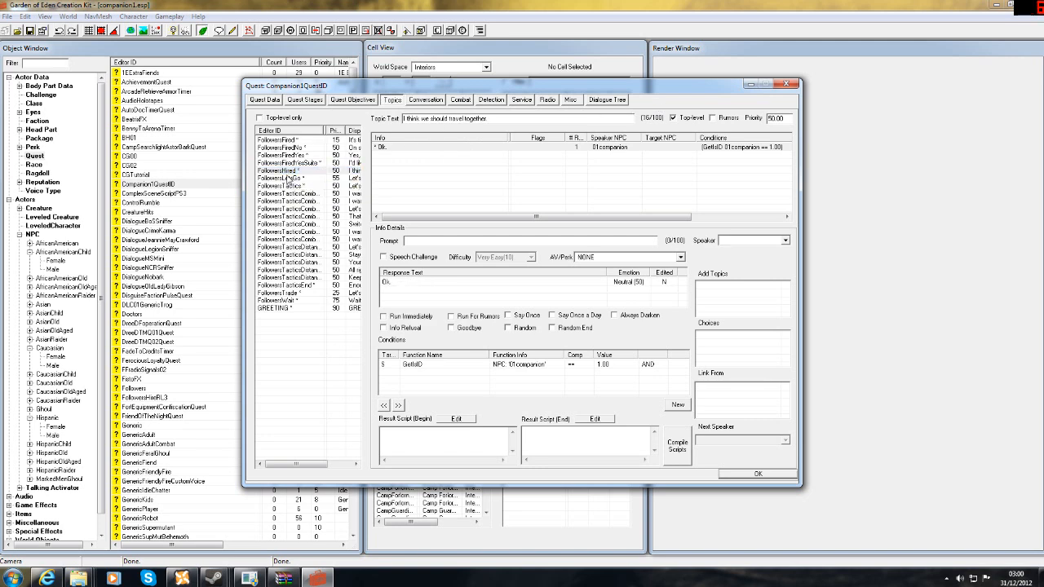
{"action": "left_click", "coordinate": [297, 178]}
{"action": "left_click", "coordinate": [292, 186]}
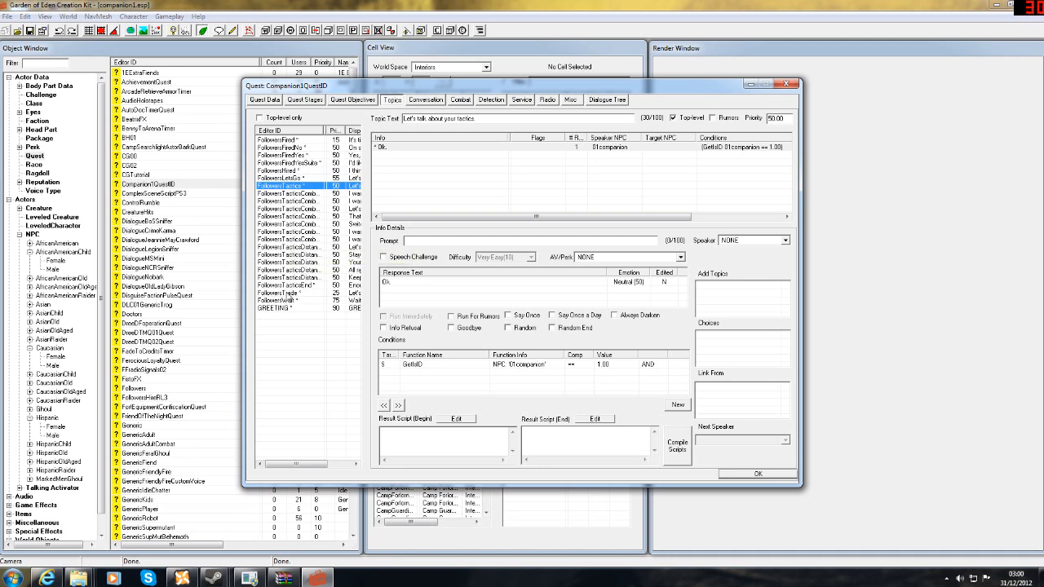
{"action": "left_click", "coordinate": [286, 300]}
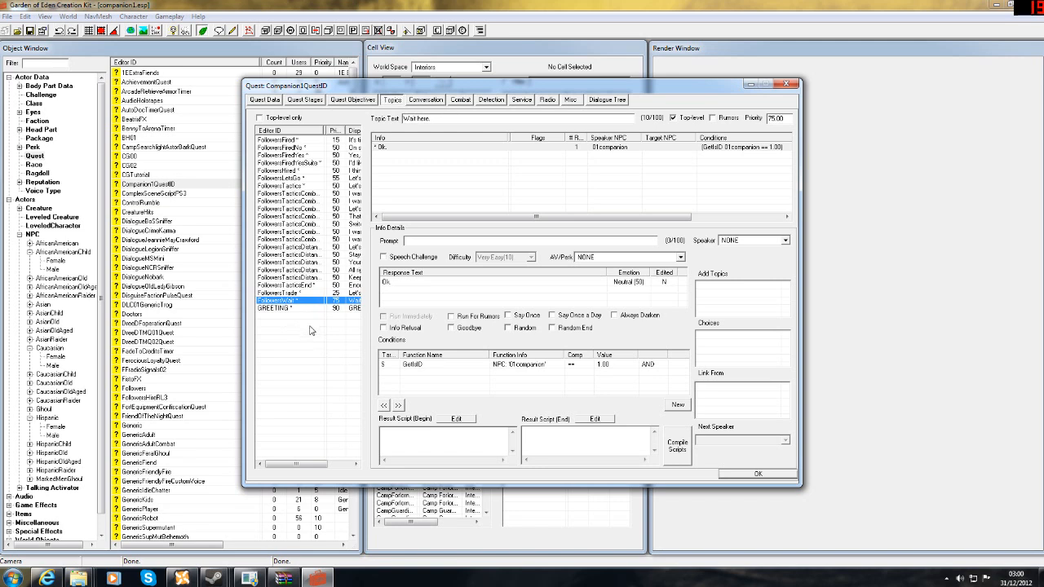
Step: Create a new dialogue topic with the ID companion1goodbye and add it to the quest's topics
{"action": "left_click", "coordinate": [290, 332]}
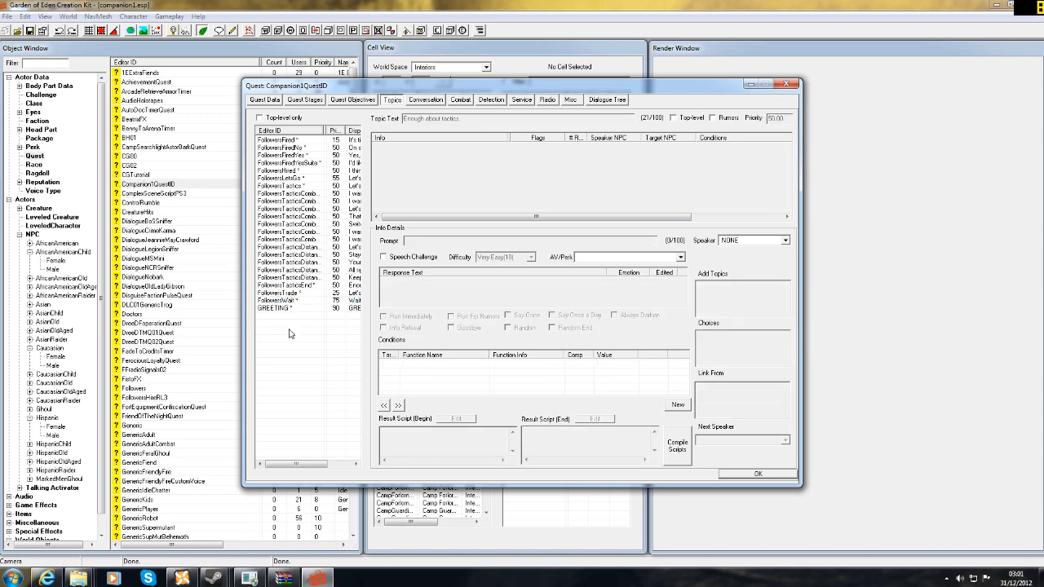
{"action": "right_click", "coordinate": [295, 334]}
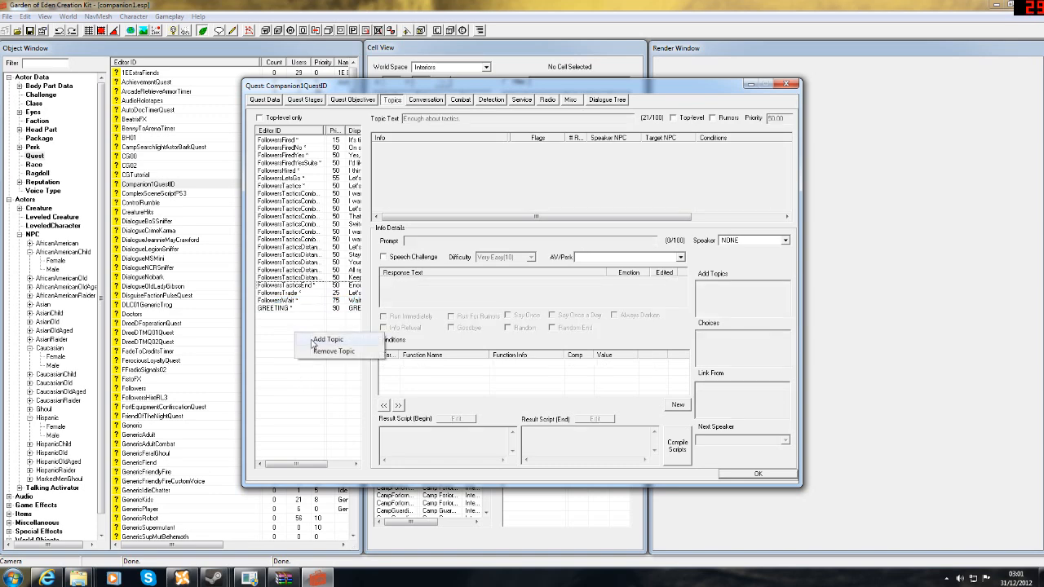
{"action": "left_click", "coordinate": [326, 339]}
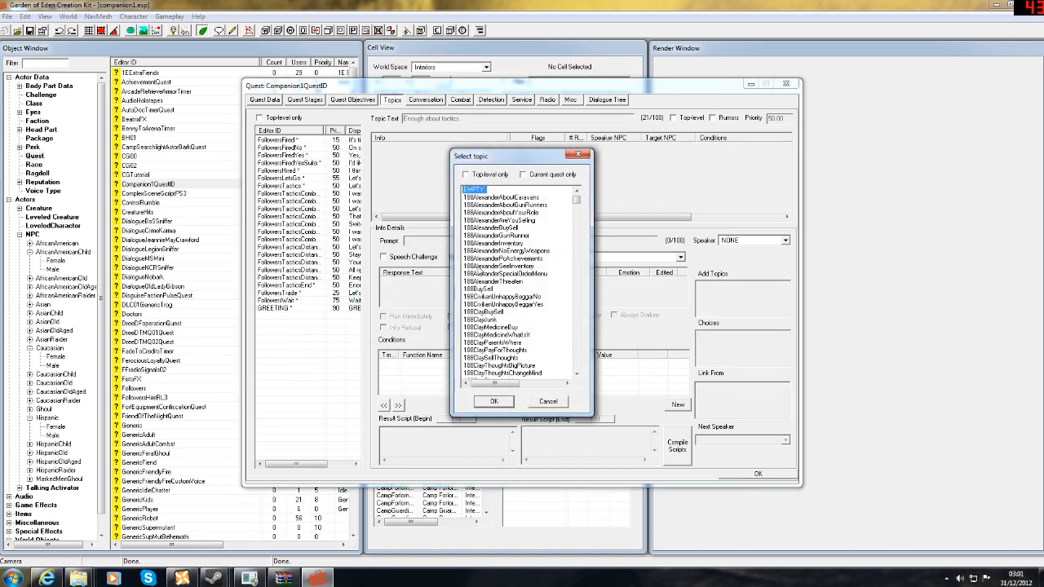
{"action": "right_click", "coordinate": [479, 267]}
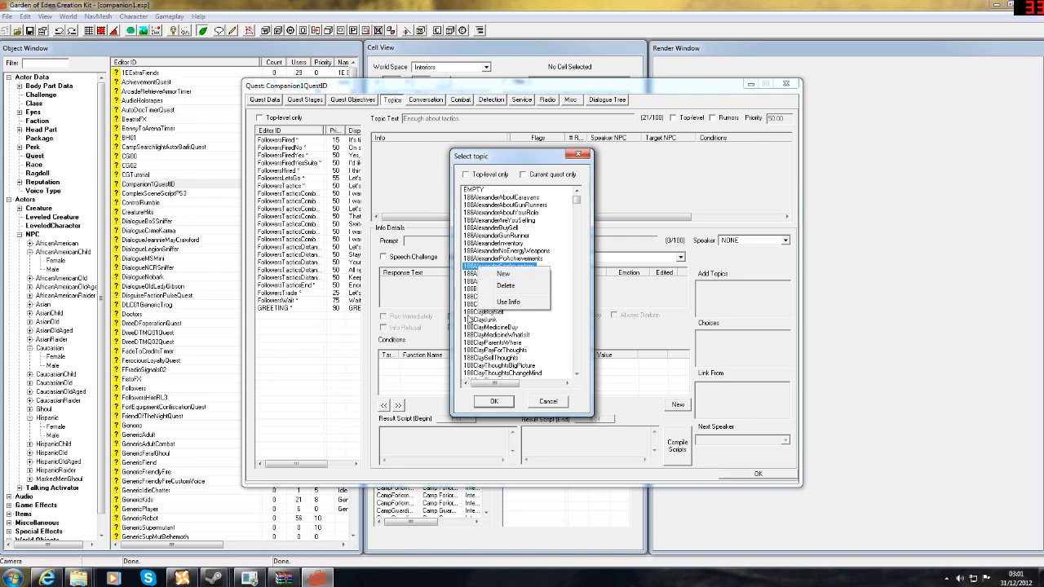
{"action": "left_click", "coordinate": [501, 275]}
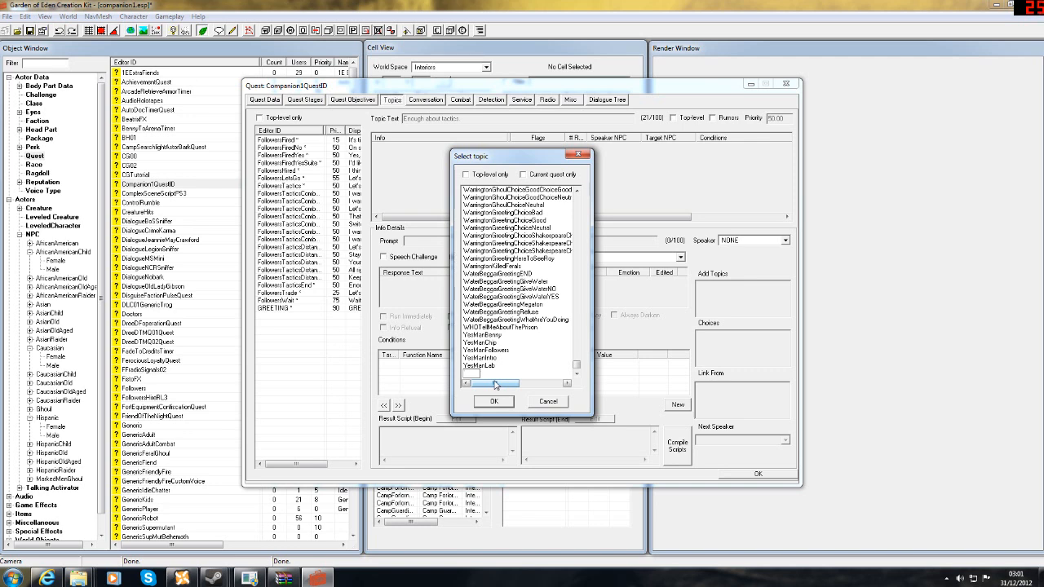
{"action": "type", "text": "companion1goodbye"}
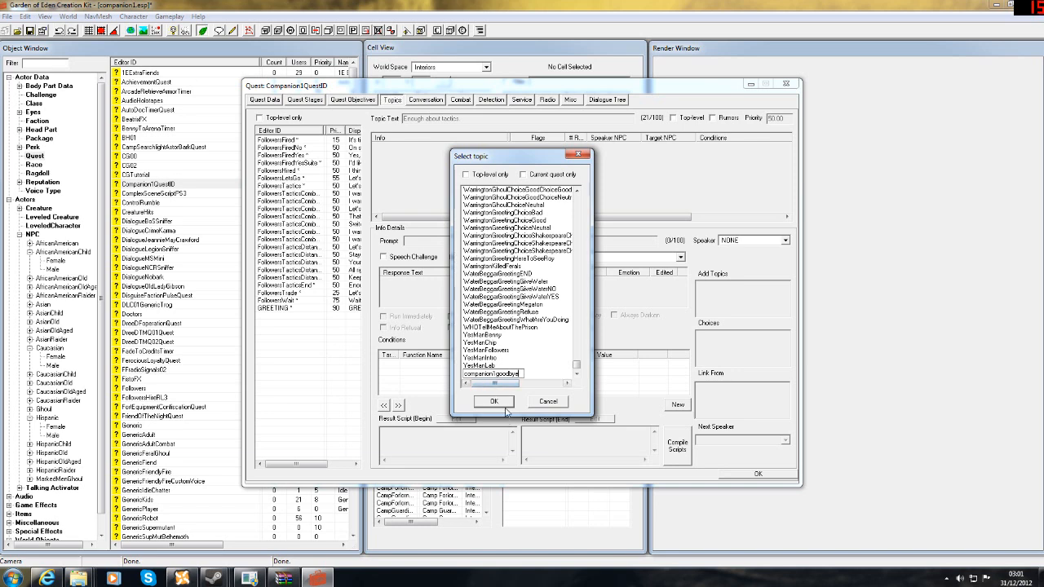
{"action": "left_click", "coordinate": [495, 401]}
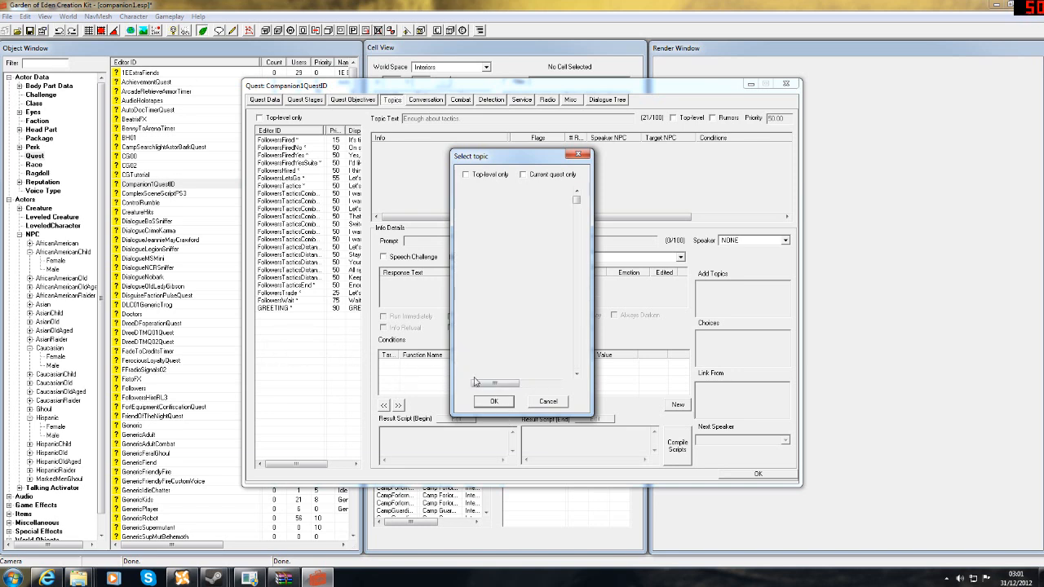
{"action": "left_click", "coordinate": [483, 399]}
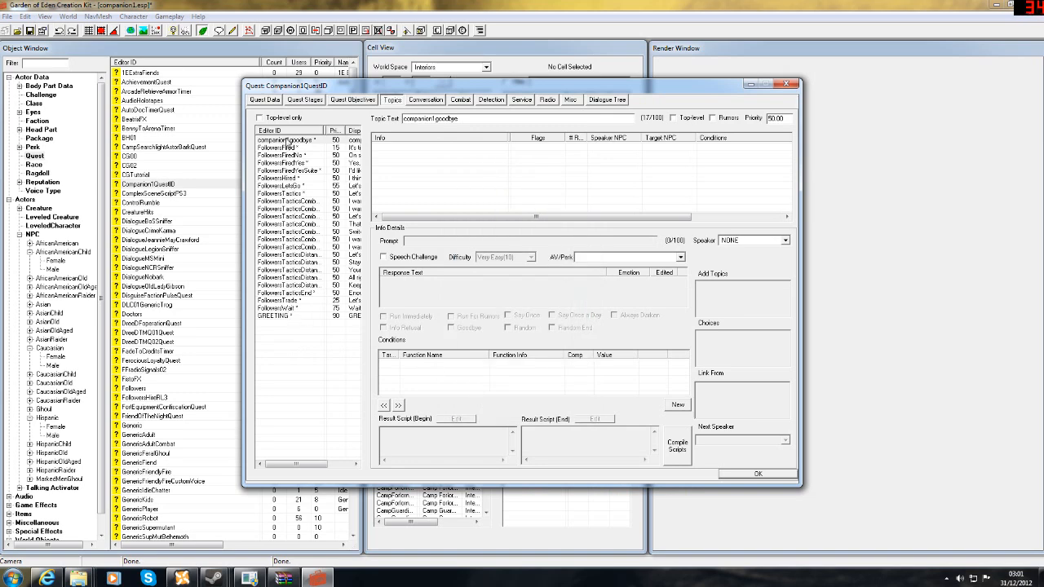
Step: Add a new info to the companion1goodbye topic with the response text "See you later."
{"action": "left_click", "coordinate": [289, 141]}
{"action": "right_click", "coordinate": [411, 155]}
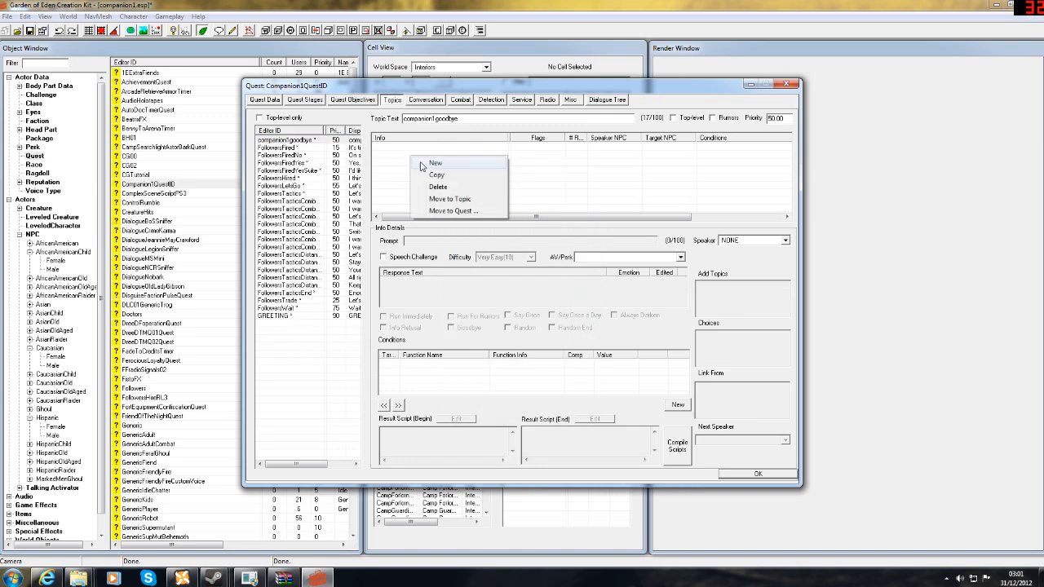
{"action": "left_click", "coordinate": [424, 165]}
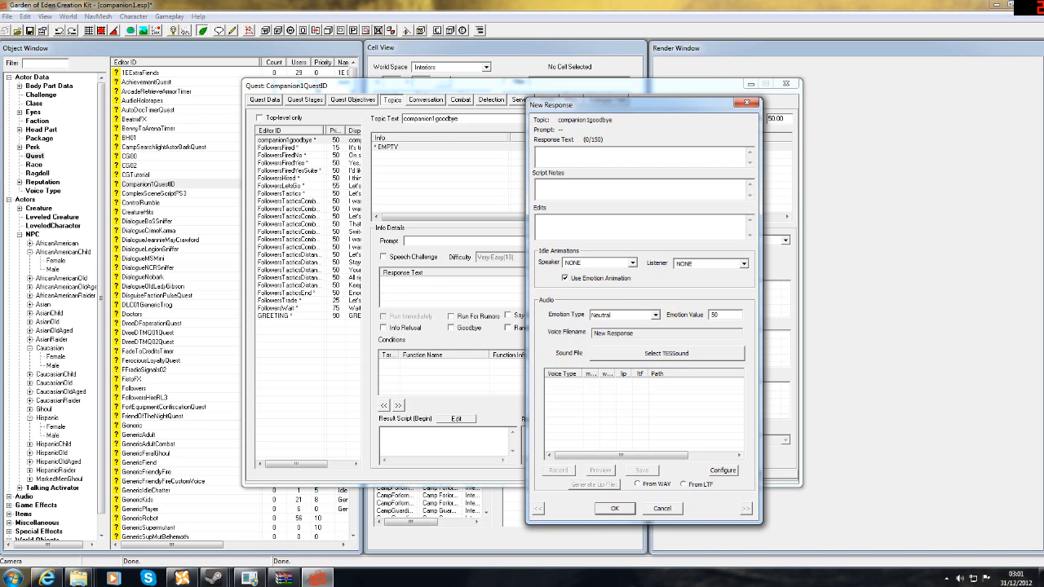
{"action": "type", "text": "later."}
{"action": "left_click", "coordinate": [621, 510]}
{"action": "left_click", "coordinate": [720, 135]}
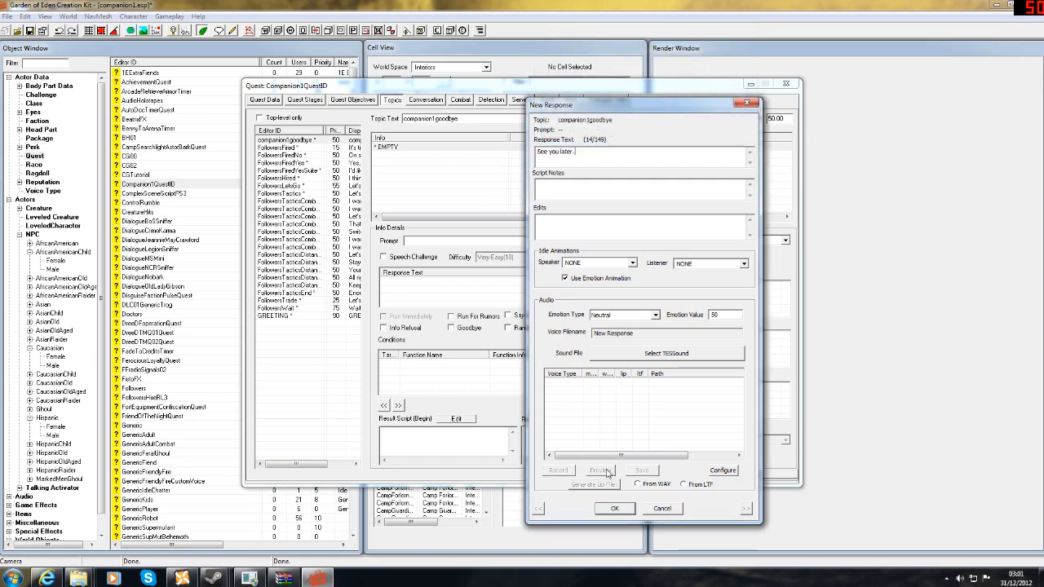
{"action": "left_click", "coordinate": [615, 508]}
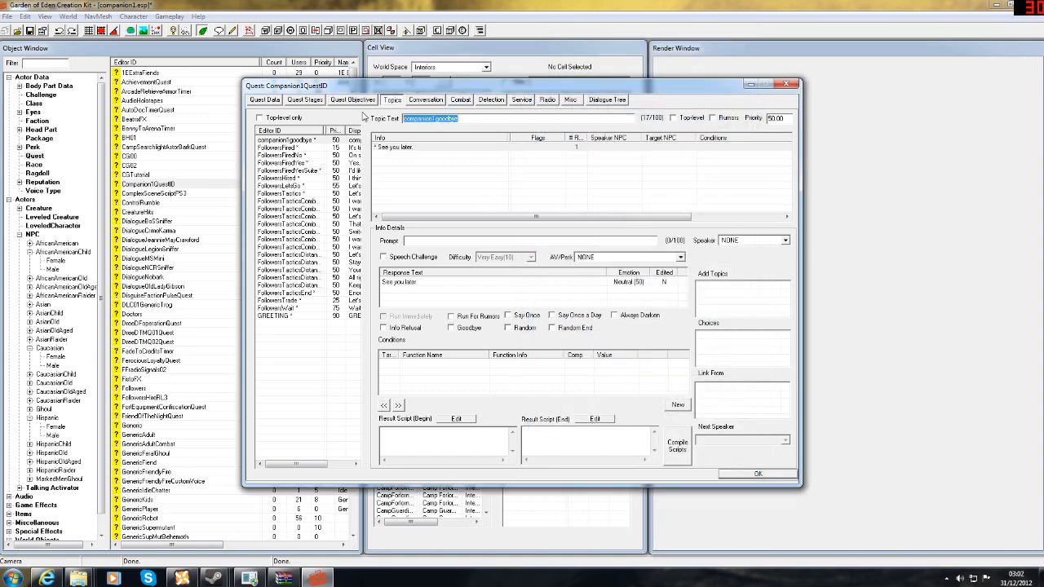
Step: Change the topic text of companion1goodbye to "Goodbye"
{"action": "type", "text": "Go"}
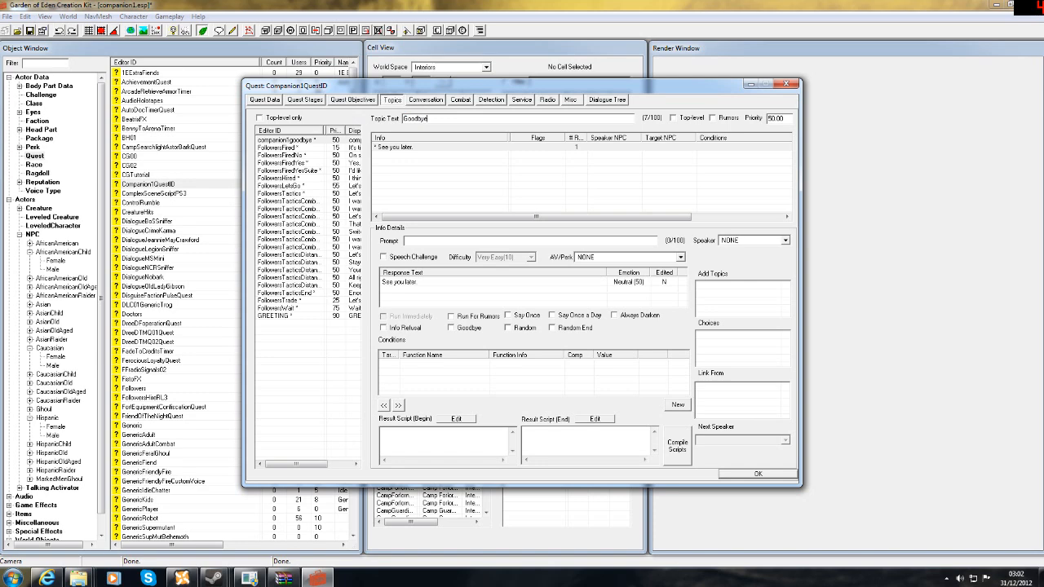
{"action": "left_click", "coordinate": [432, 167]}
{"action": "left_click", "coordinate": [388, 218]}
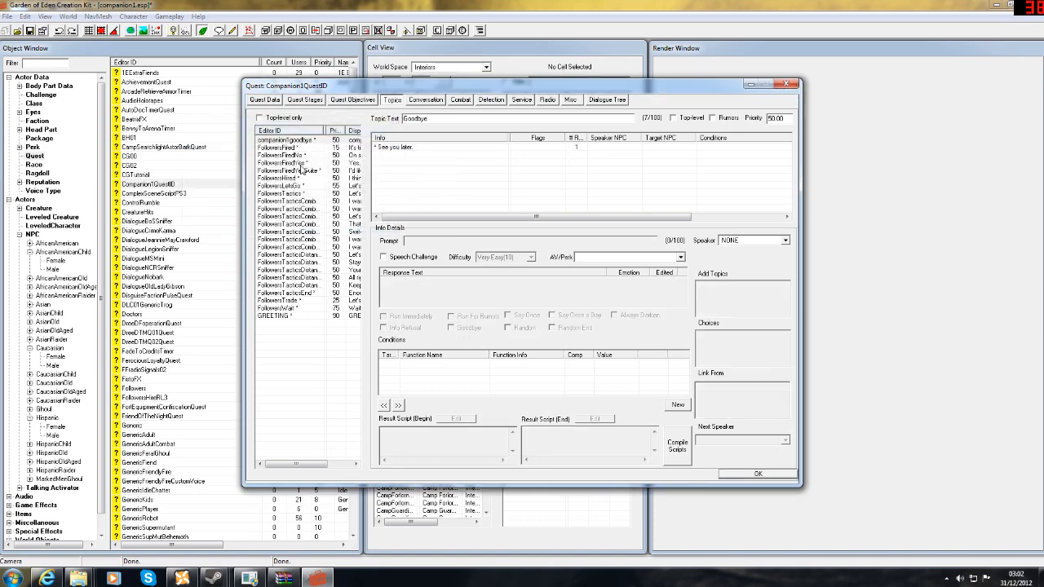
Step: Copy the GetIsID condition from the GREETING topic into the companion1goodbye info and flag that info as Goodbye
{"action": "left_click", "coordinate": [292, 140]}
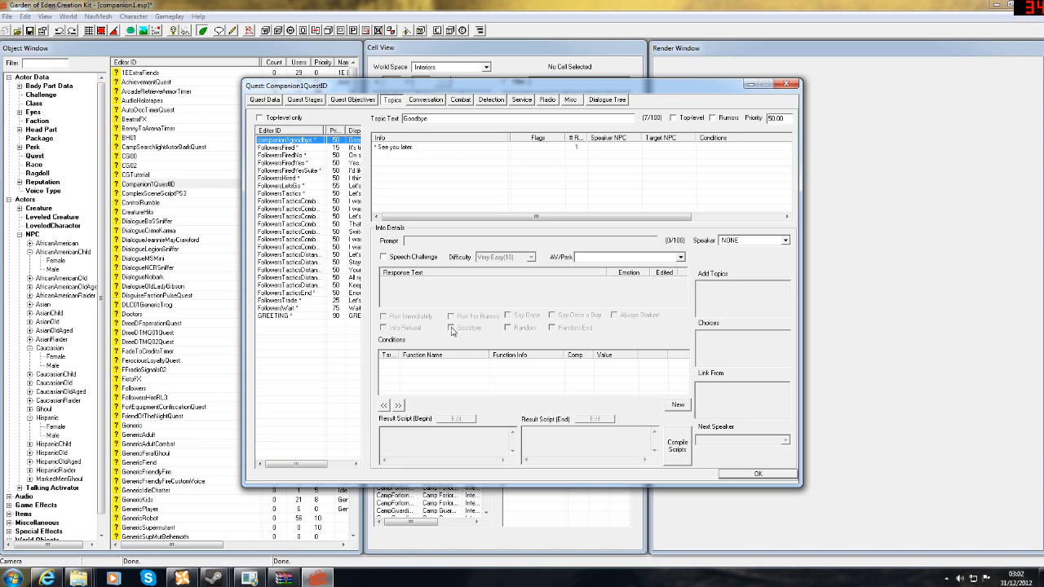
{"action": "right_click", "coordinate": [428, 377]}
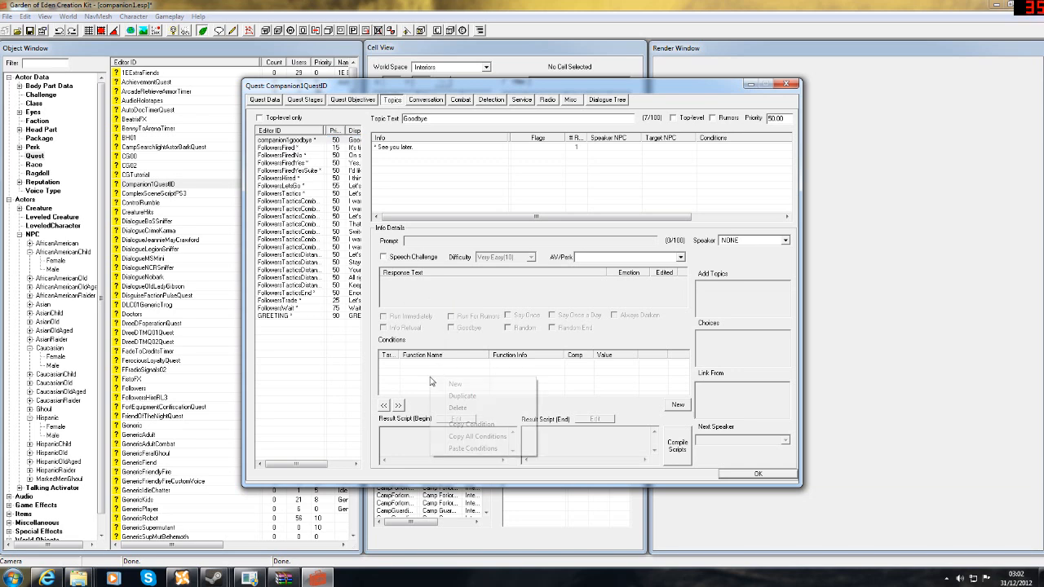
{"action": "left_click", "coordinate": [285, 316]}
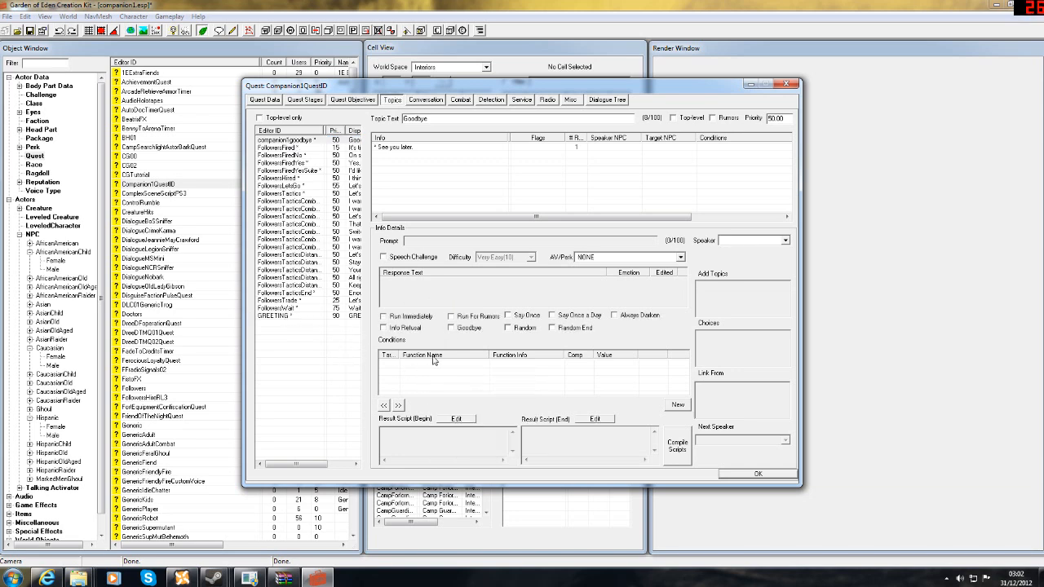
{"action": "right_click", "coordinate": [435, 369]}
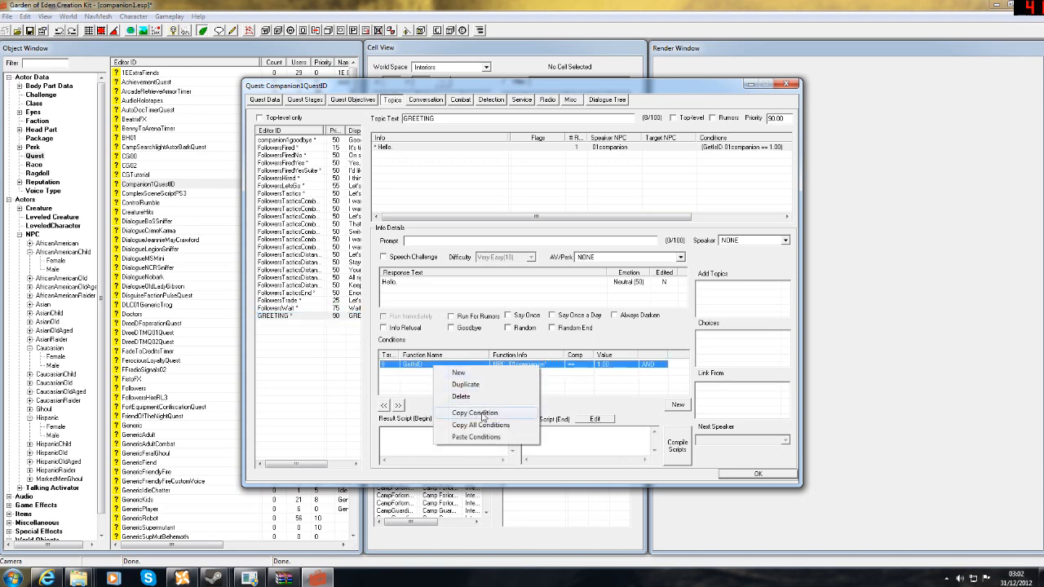
{"action": "left_click", "coordinate": [477, 415]}
{"action": "left_click", "coordinate": [299, 261]}
{"action": "left_click", "coordinate": [296, 247]}
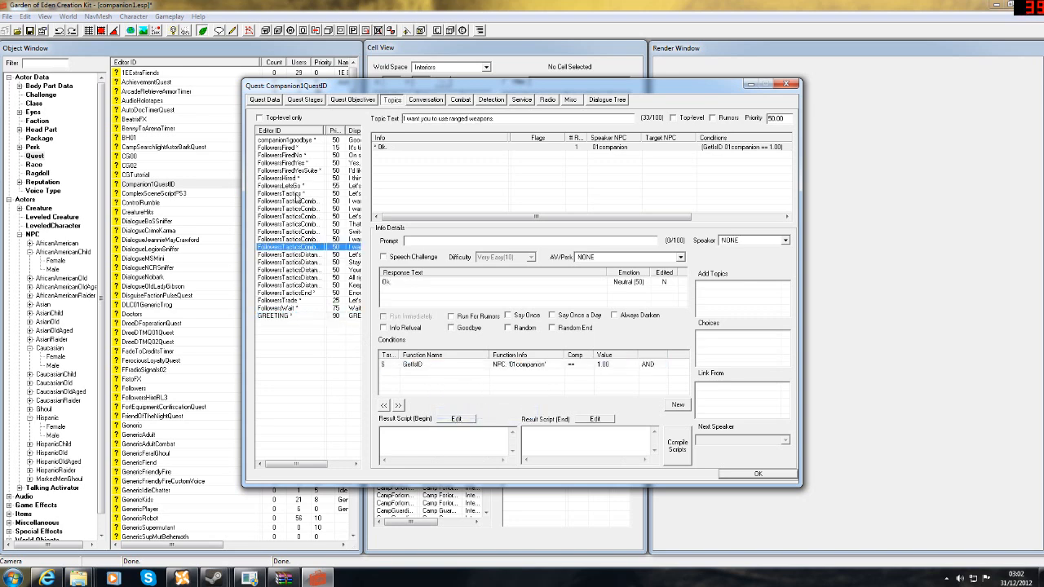
{"action": "left_click", "coordinate": [282, 140]}
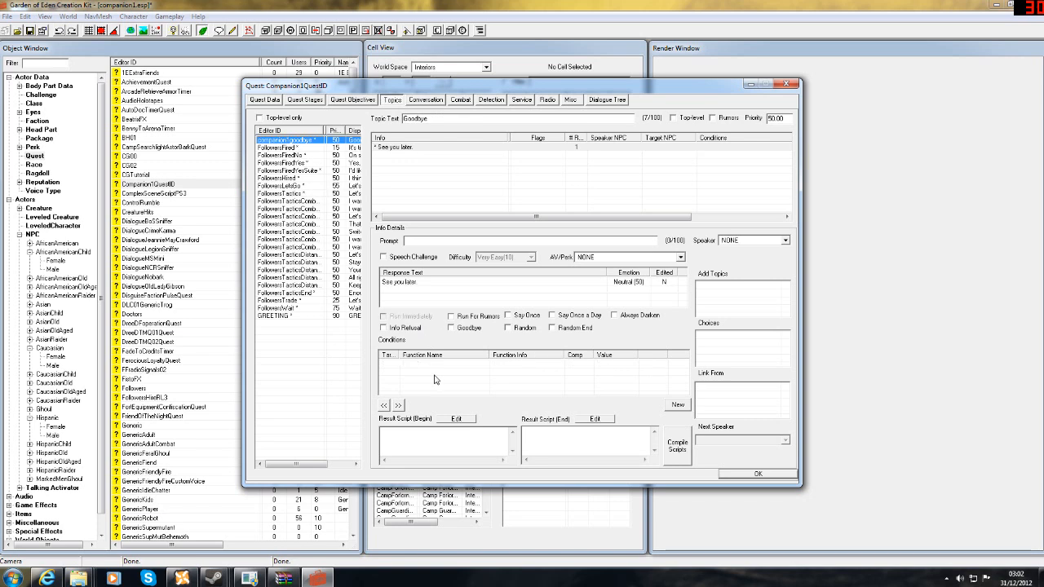
{"action": "right_click", "coordinate": [434, 374]}
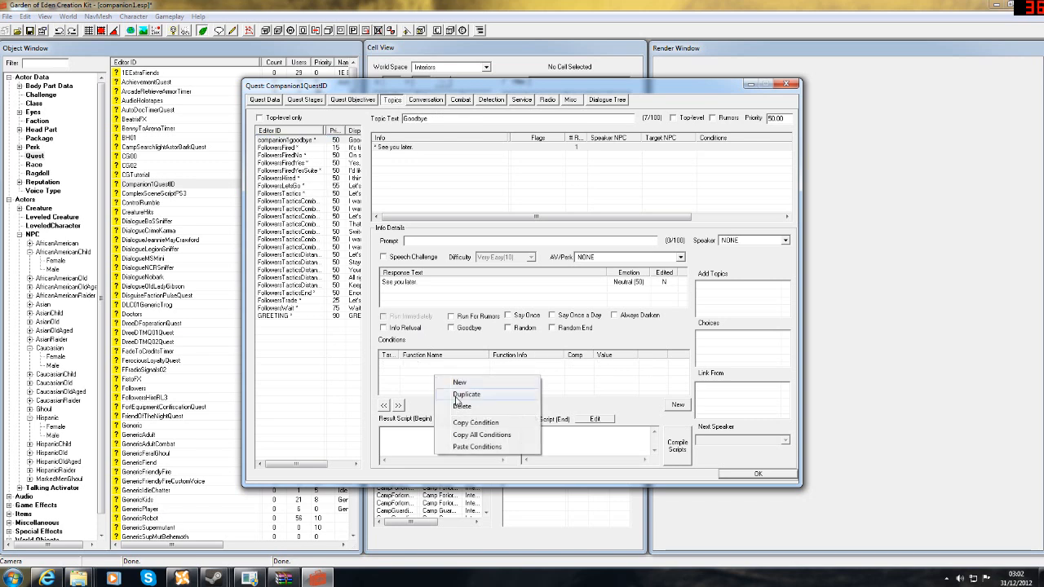
{"action": "left_click", "coordinate": [460, 448]}
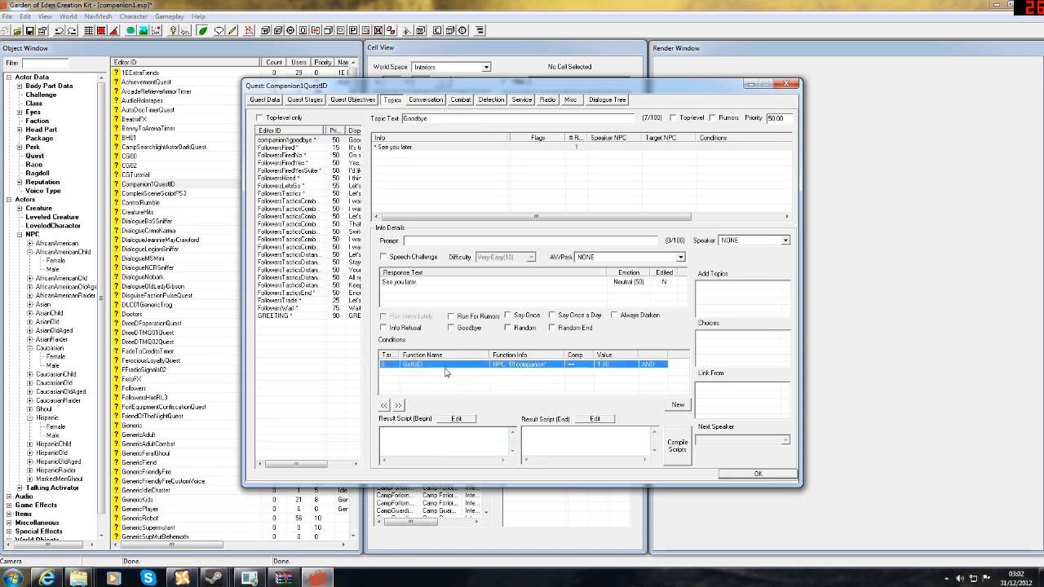
{"action": "left_click", "coordinate": [450, 328]}
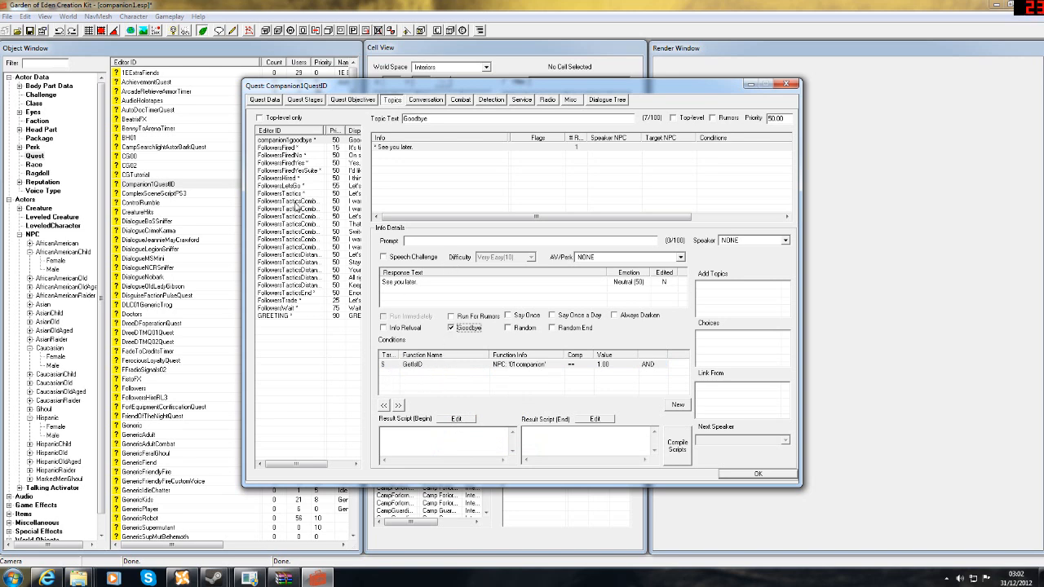
Step: Go through the FollowersTacticsCombat topics and flag the info of "That's all. Let's get going" as Goodbye
{"action": "left_click", "coordinate": [300, 209]}
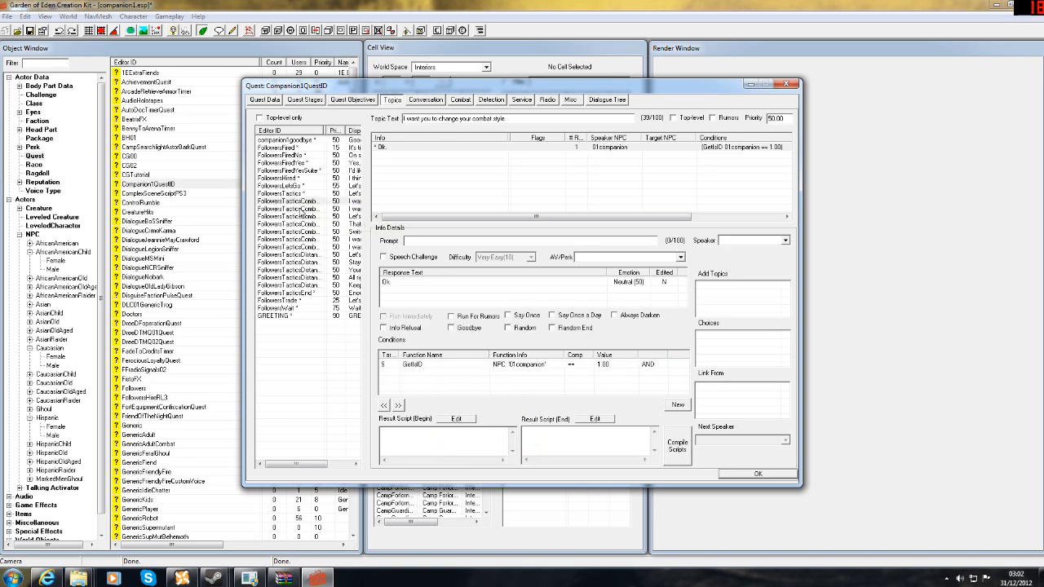
{"action": "left_click", "coordinate": [301, 210]}
{"action": "left_click", "coordinate": [302, 217]}
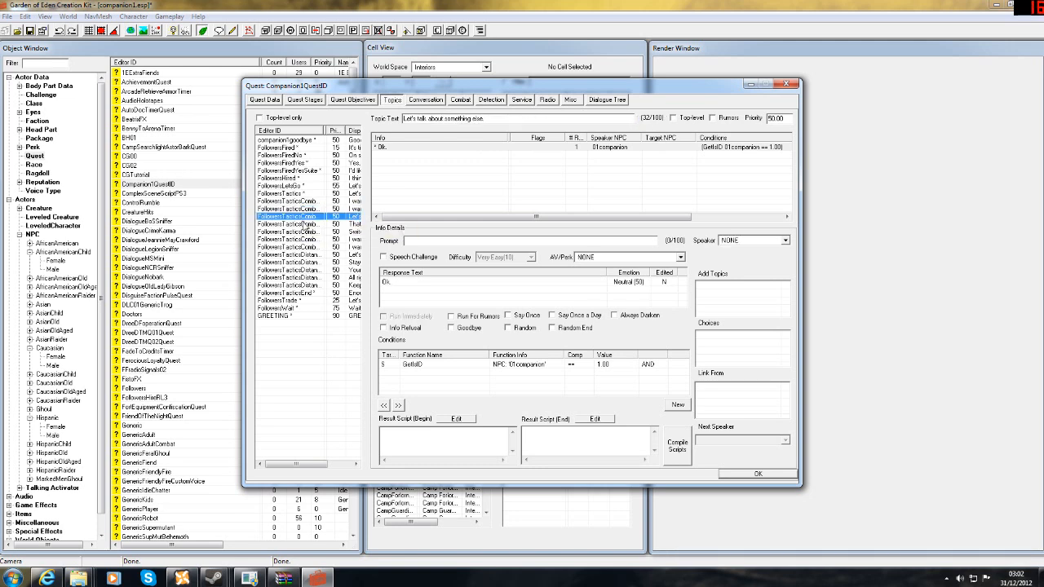
{"action": "left_click", "coordinate": [305, 225]}
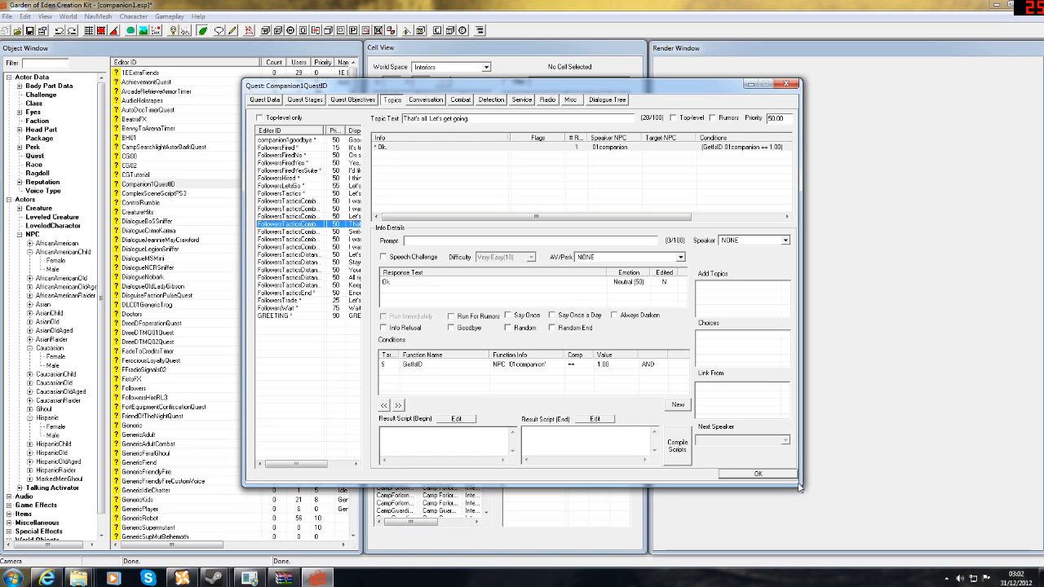
{"action": "left_click", "coordinate": [300, 232]}
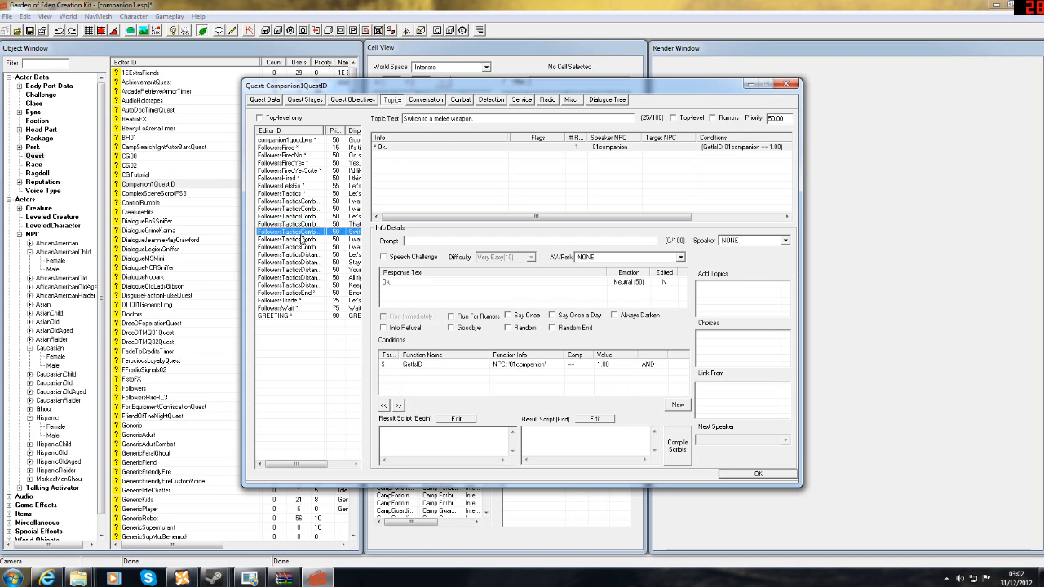
{"action": "key", "text": "Up"}
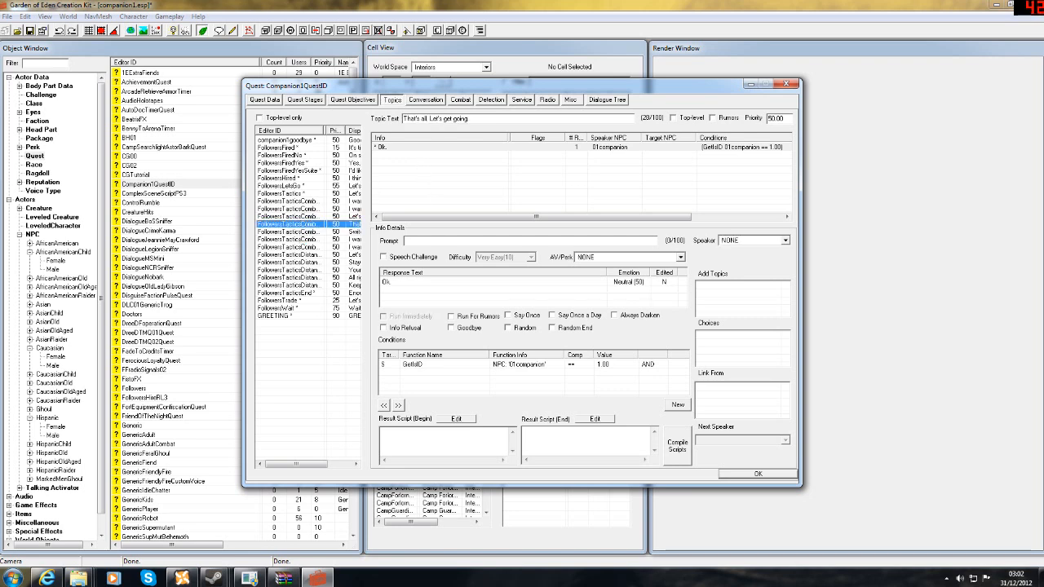
{"action": "left_click", "coordinate": [451, 328]}
Step: Flag the infos of the distance topic "All right, you're good. Let's get out of here." and of FollowersLetsGo as Goodbye
{"action": "left_click", "coordinate": [300, 240]}
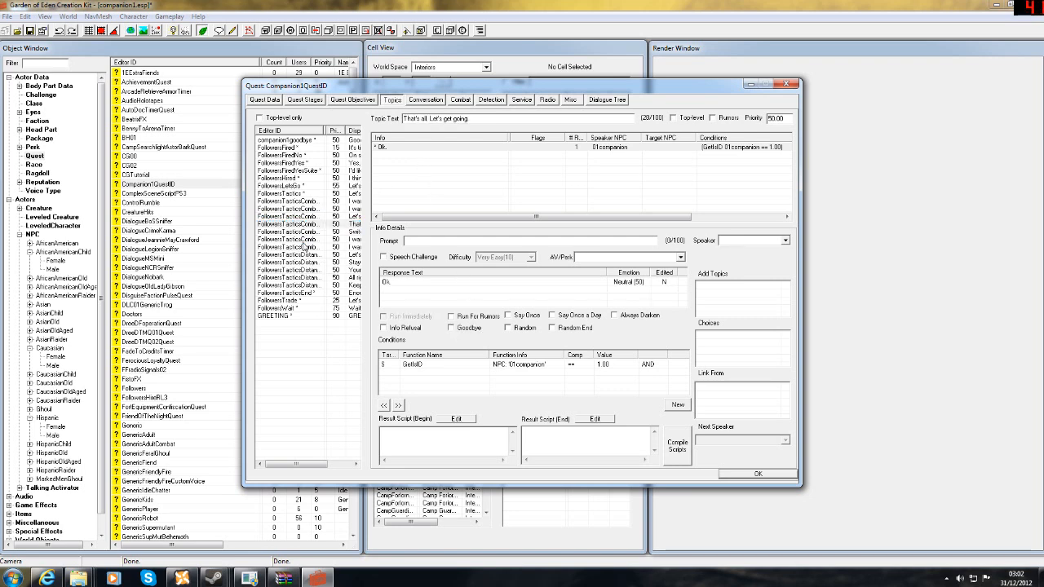
{"action": "left_click", "coordinate": [305, 248]}
{"action": "left_click", "coordinate": [305, 255]}
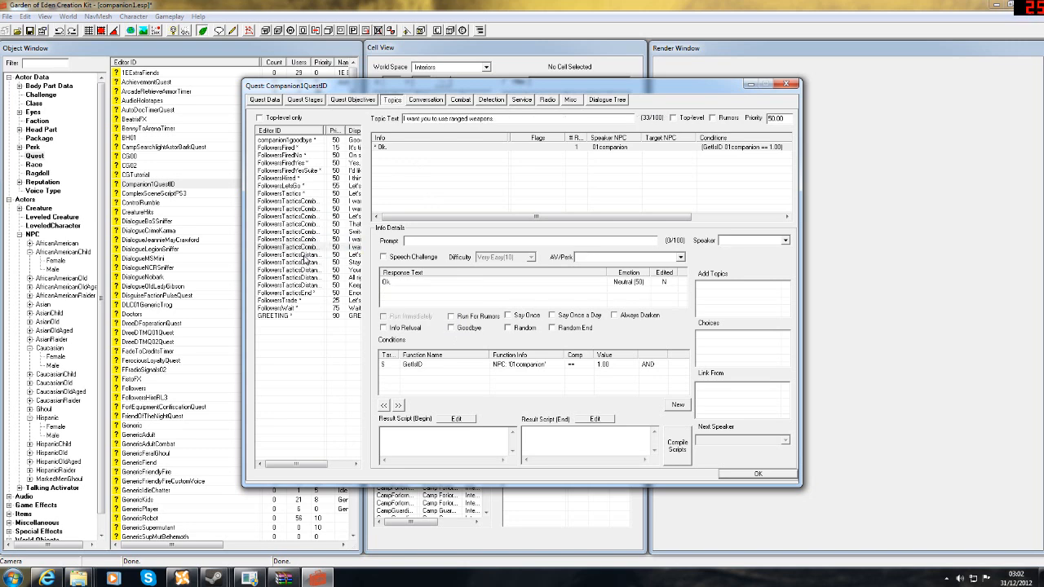
{"action": "left_click", "coordinate": [305, 262]}
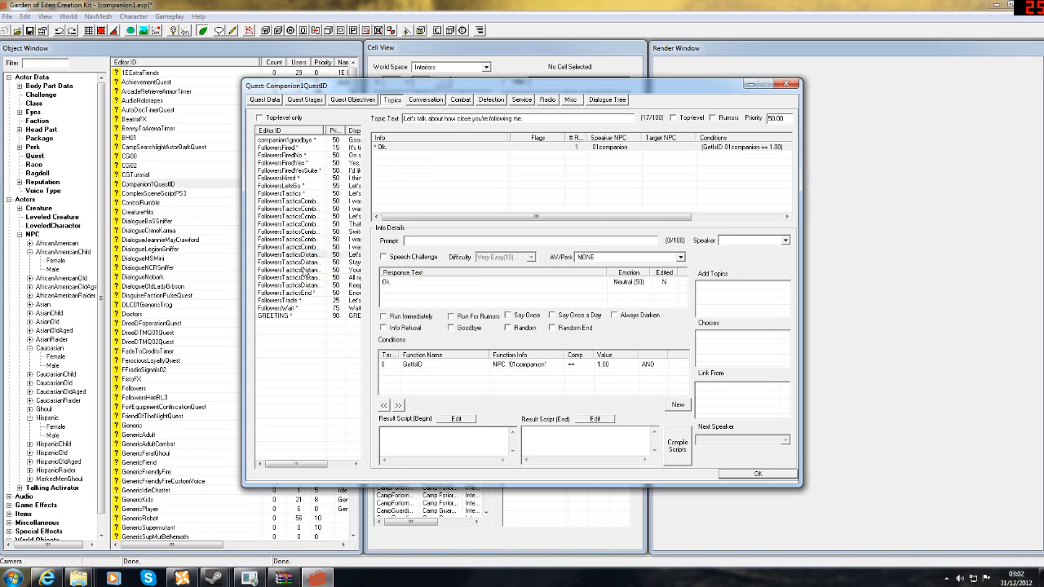
{"action": "left_click", "coordinate": [304, 270]}
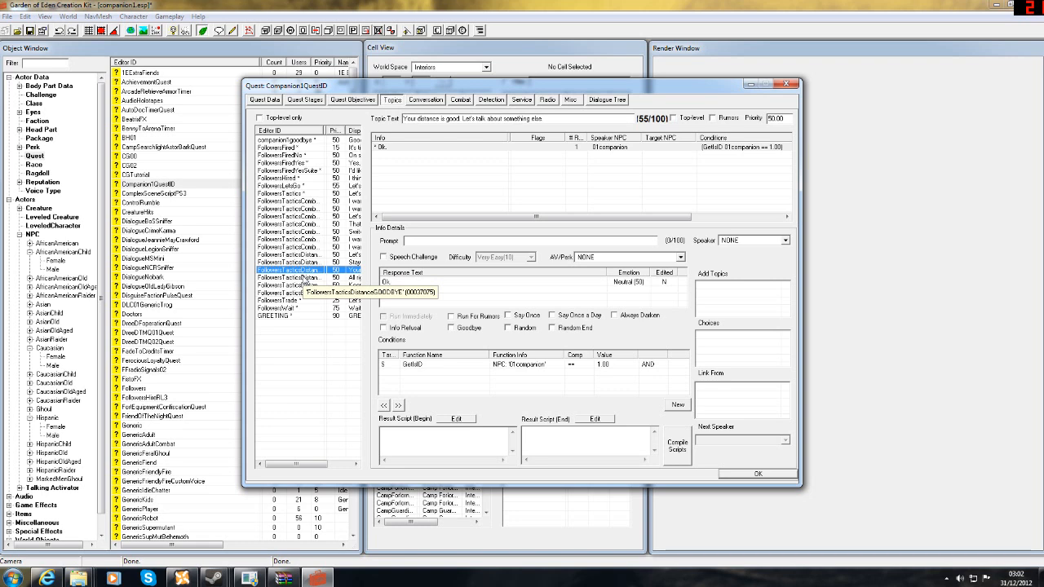
{"action": "left_click", "coordinate": [305, 278]}
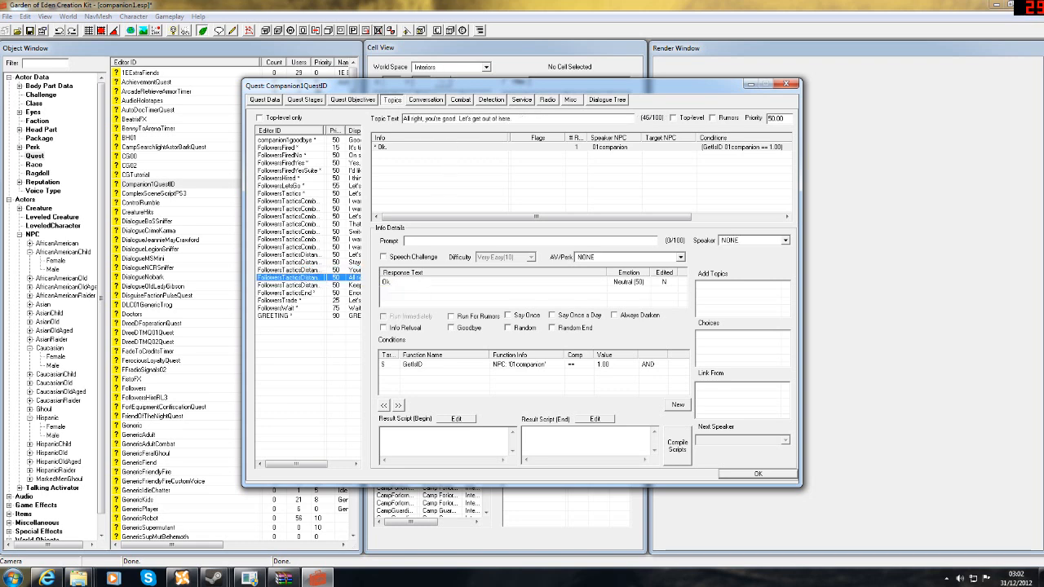
{"action": "left_click", "coordinate": [450, 327]}
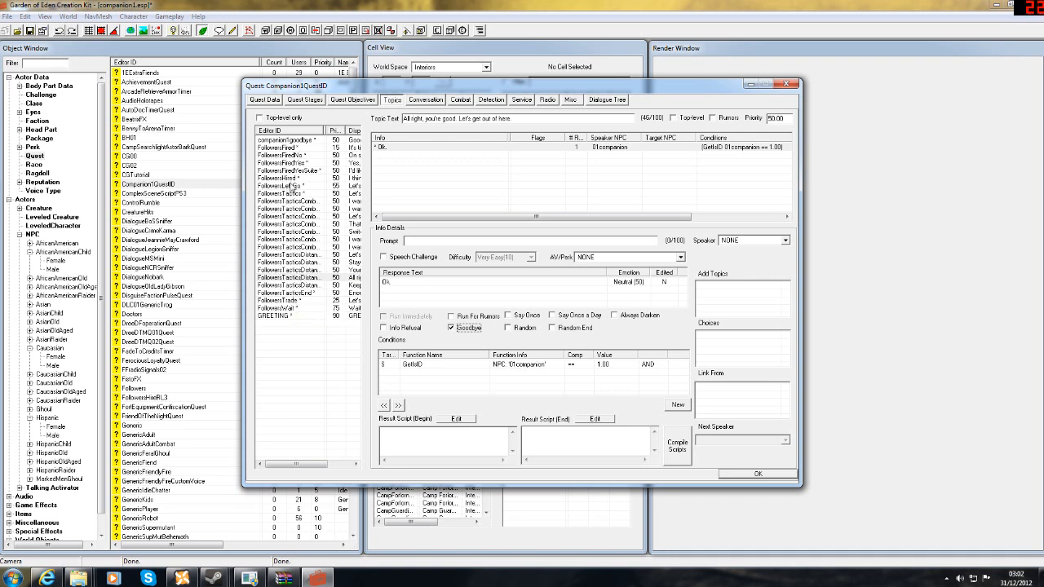
{"action": "left_click", "coordinate": [291, 186]}
{"action": "left_click", "coordinate": [453, 327]}
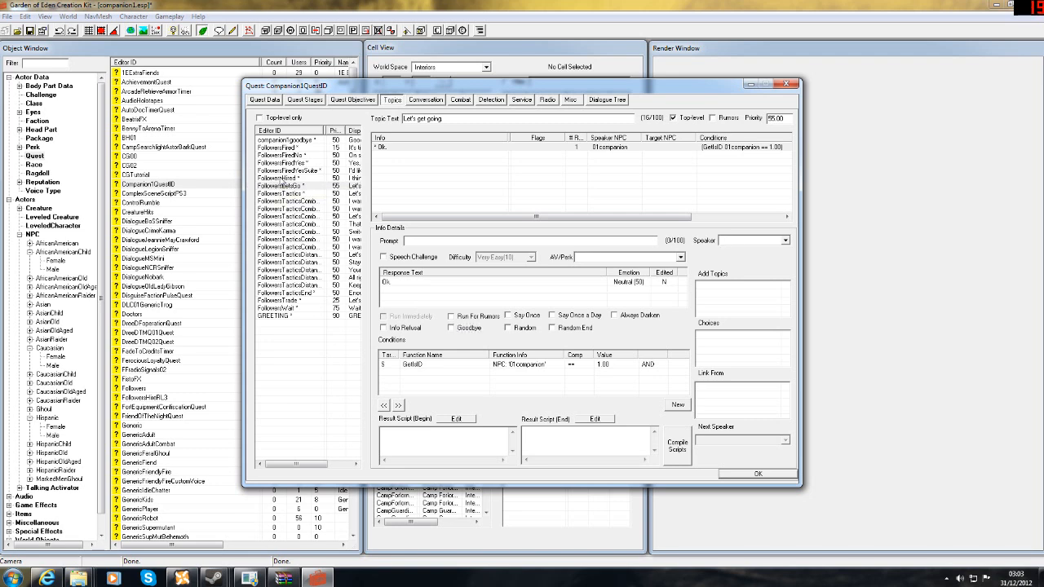
Step: Flag the infos of the FollowersHired and FollowersFiredYesSuite topics as Goodbye
{"action": "left_click", "coordinate": [274, 179]}
{"action": "left_click", "coordinate": [452, 327]}
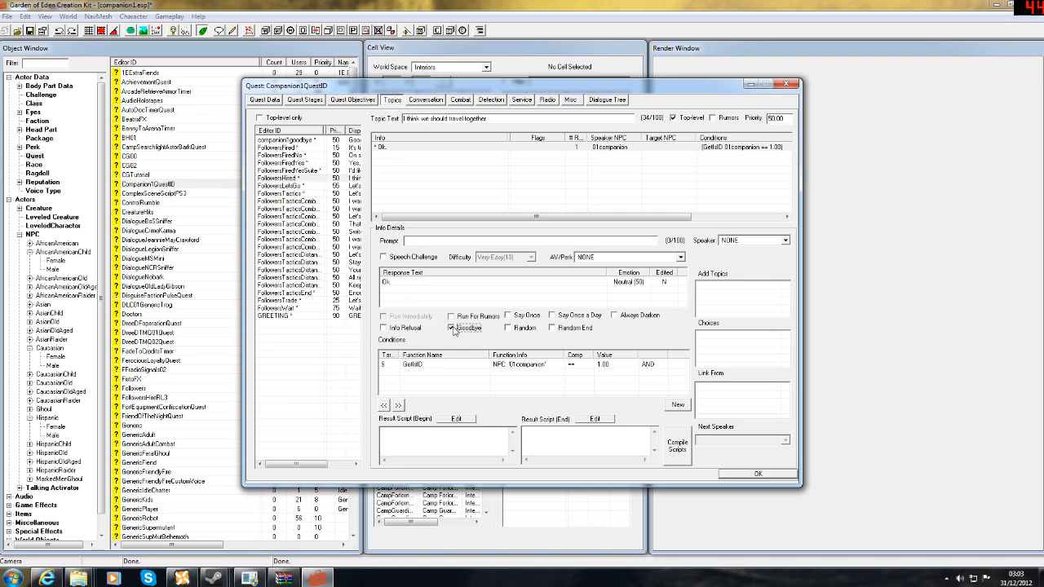
{"action": "left_click", "coordinate": [297, 170]}
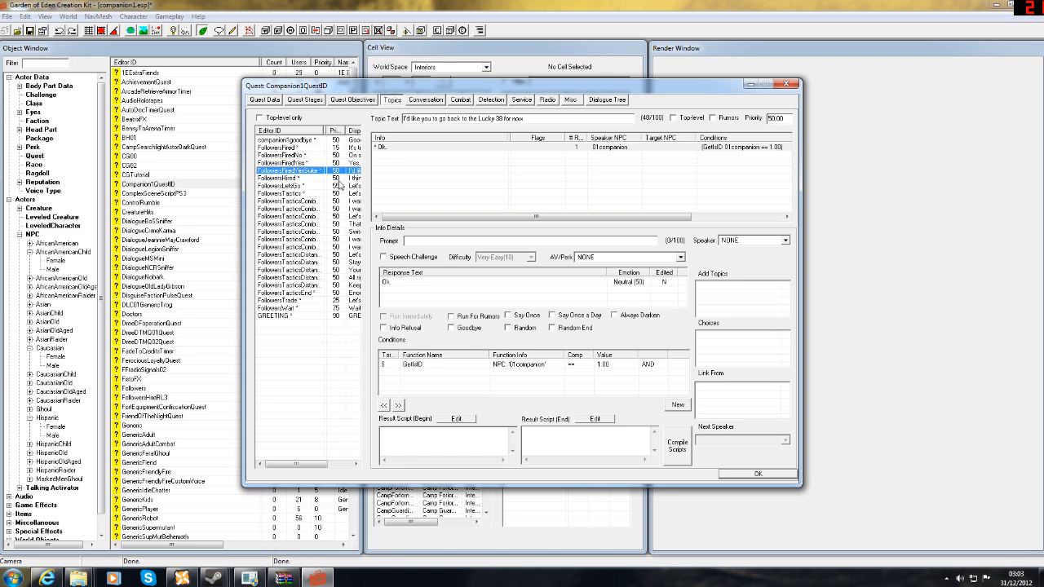
{"action": "left_click", "coordinate": [453, 329]}
Step: Flag the infos of the FollowersFiredYes and FollowersFiredNo topics as Goodbye
{"action": "left_click", "coordinate": [298, 163]}
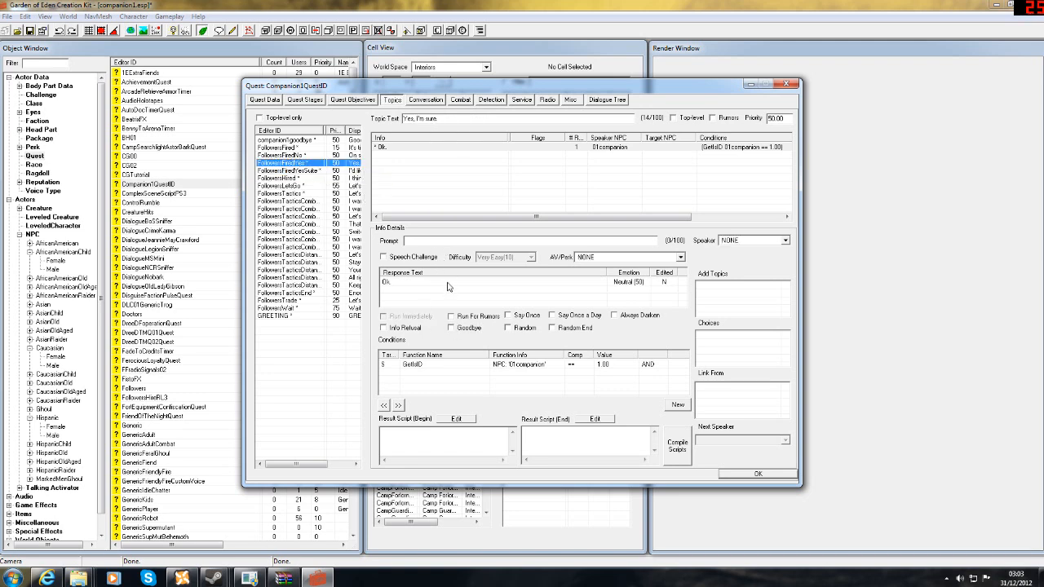
{"action": "left_click", "coordinate": [452, 328]}
{"action": "left_click", "coordinate": [290, 155]}
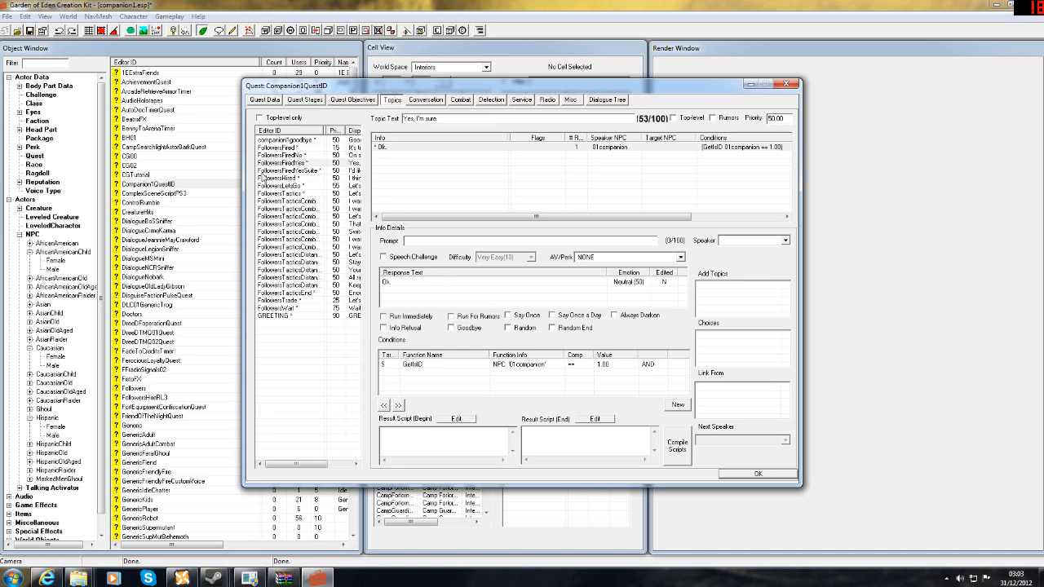
{"action": "left_click", "coordinate": [452, 329]}
Step: Mark the companion1goodbye topic as top-level
{"action": "left_click", "coordinate": [278, 148]}
{"action": "left_click", "coordinate": [287, 139]}
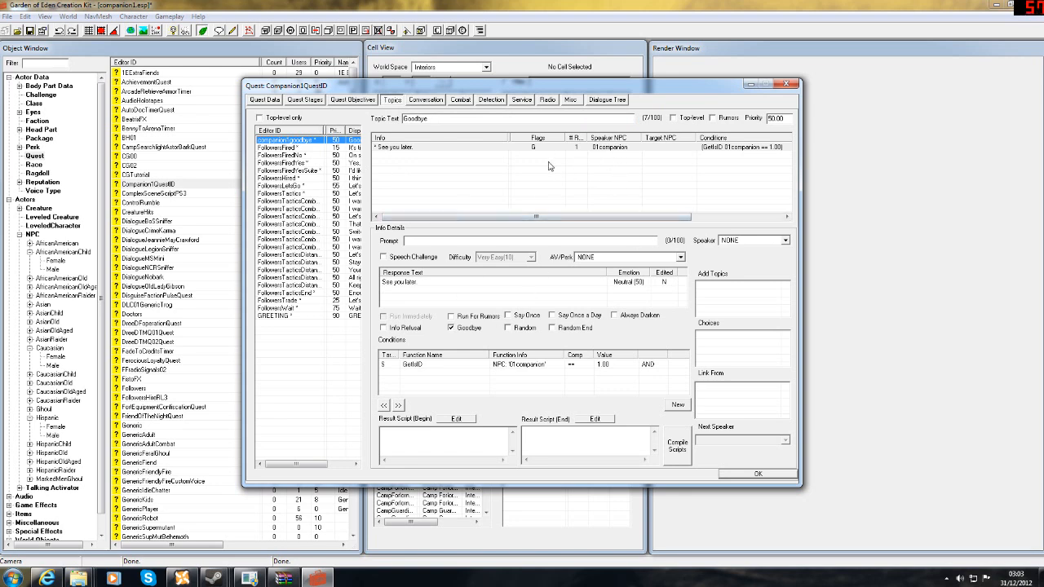
{"action": "left_click", "coordinate": [676, 120]}
Step: Review the flags and settings of the follower topics, from FollowersFiredNo down to GREETING
{"action": "left_click", "coordinate": [295, 155]}
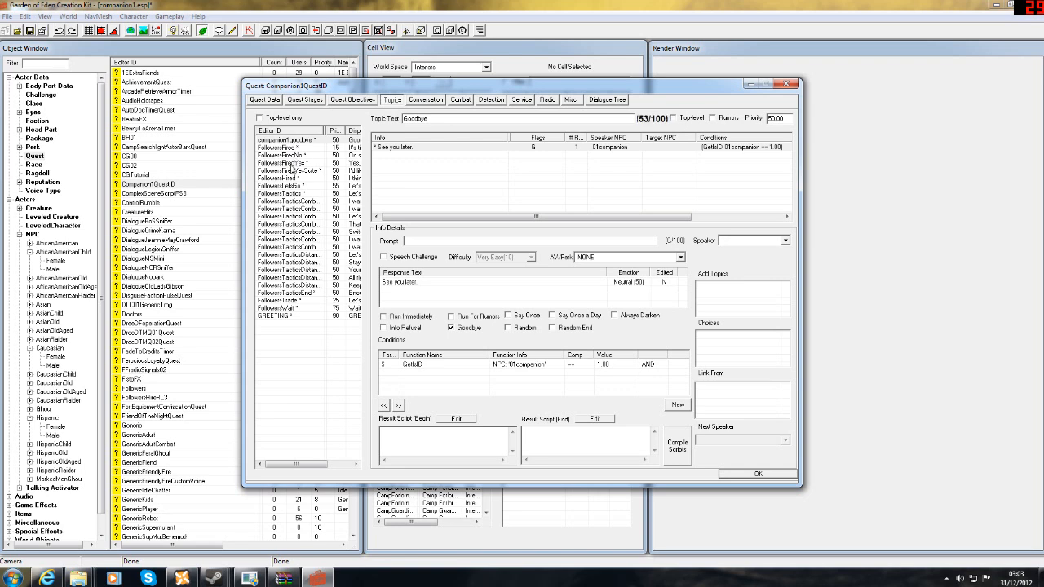
{"action": "left_click", "coordinate": [281, 177]}
{"action": "left_click", "coordinate": [294, 186]}
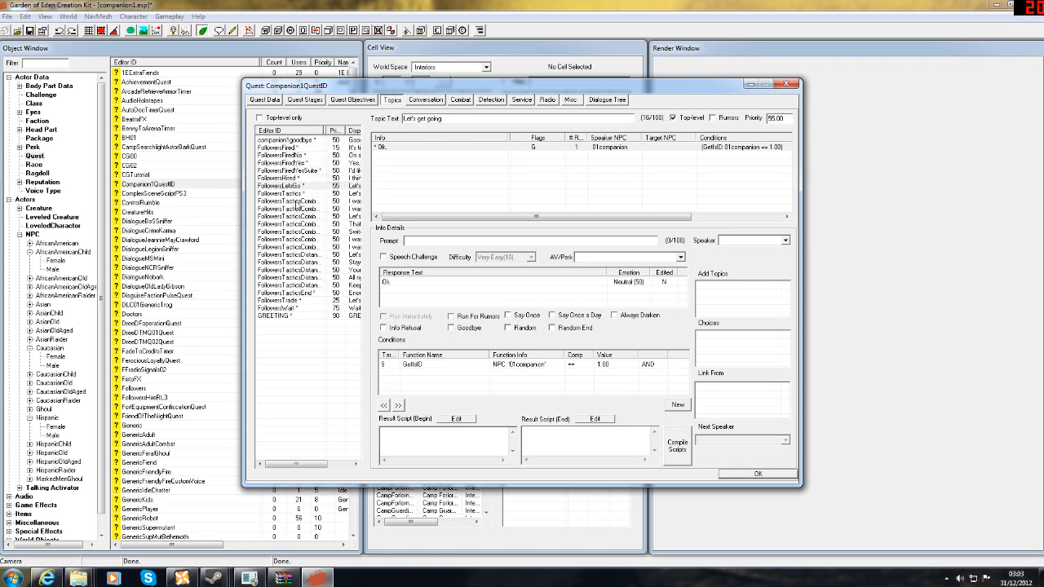
{"action": "left_click", "coordinate": [295, 201]}
{"action": "left_click", "coordinate": [297, 217]}
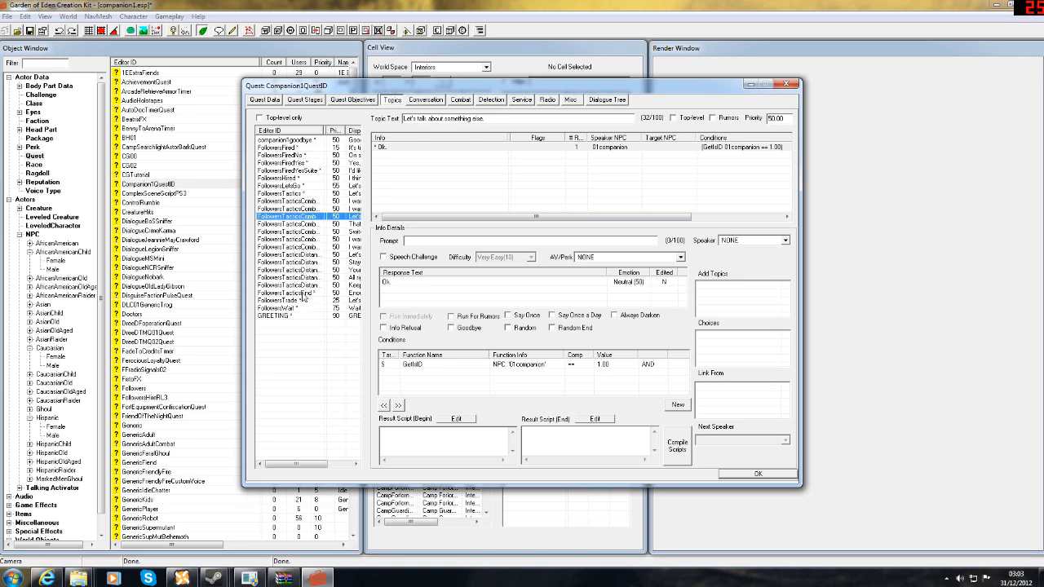
{"action": "left_click", "coordinate": [296, 293]}
{"action": "left_click", "coordinate": [296, 301]}
{"action": "left_click", "coordinate": [285, 309]}
{"action": "left_click", "coordinate": [283, 316]}
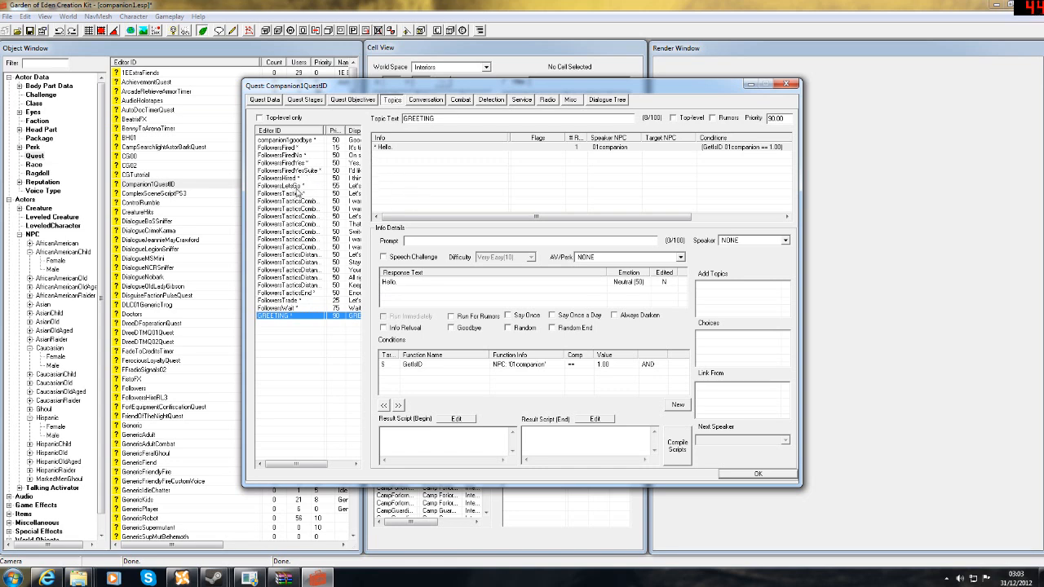
{"action": "left_click", "coordinate": [292, 193]}
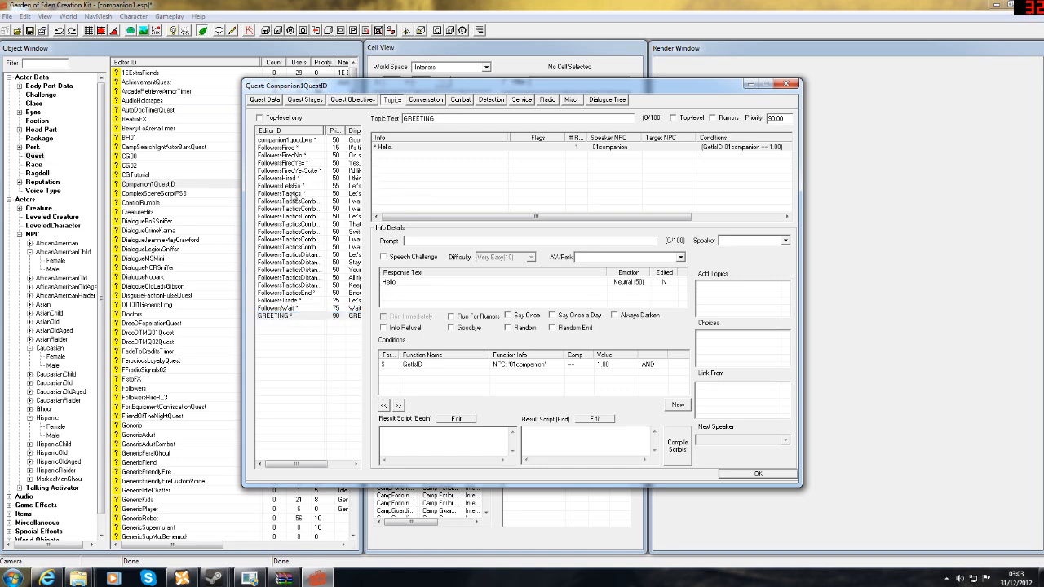
{"action": "left_click", "coordinate": [298, 201]}
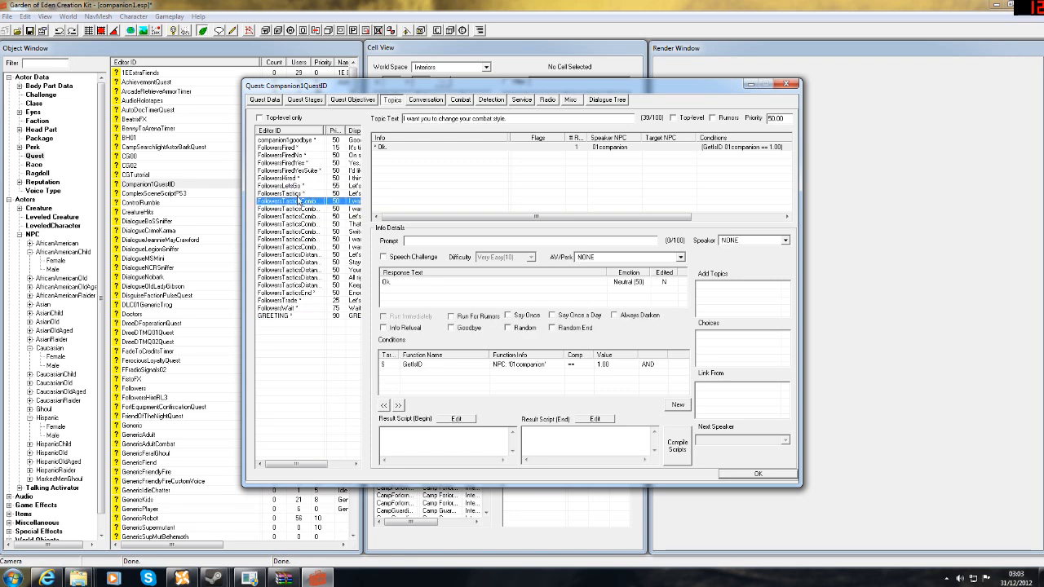
{"action": "left_click", "coordinate": [288, 193]}
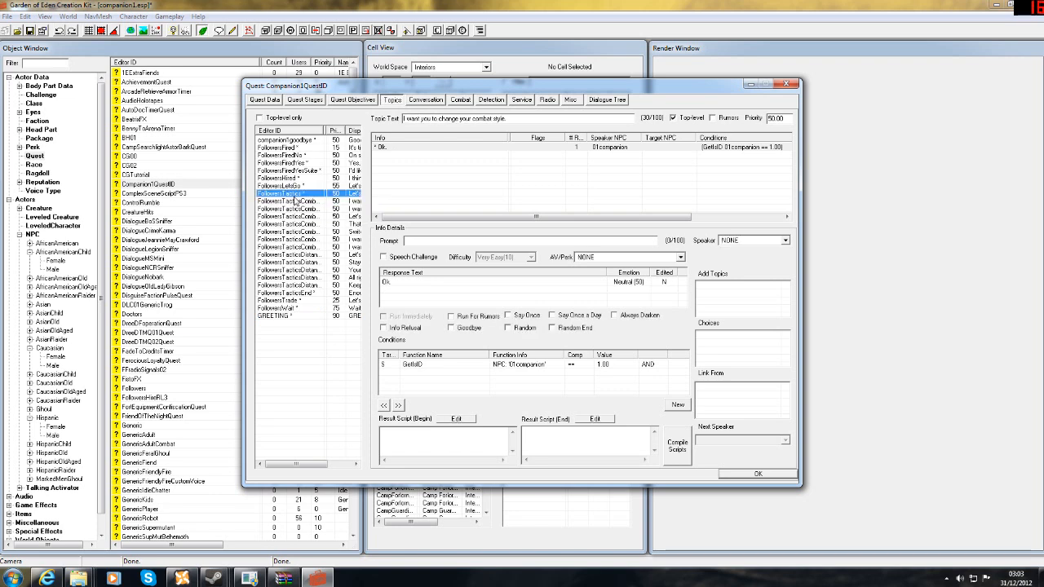
{"action": "right_click", "coordinate": [769, 357]}
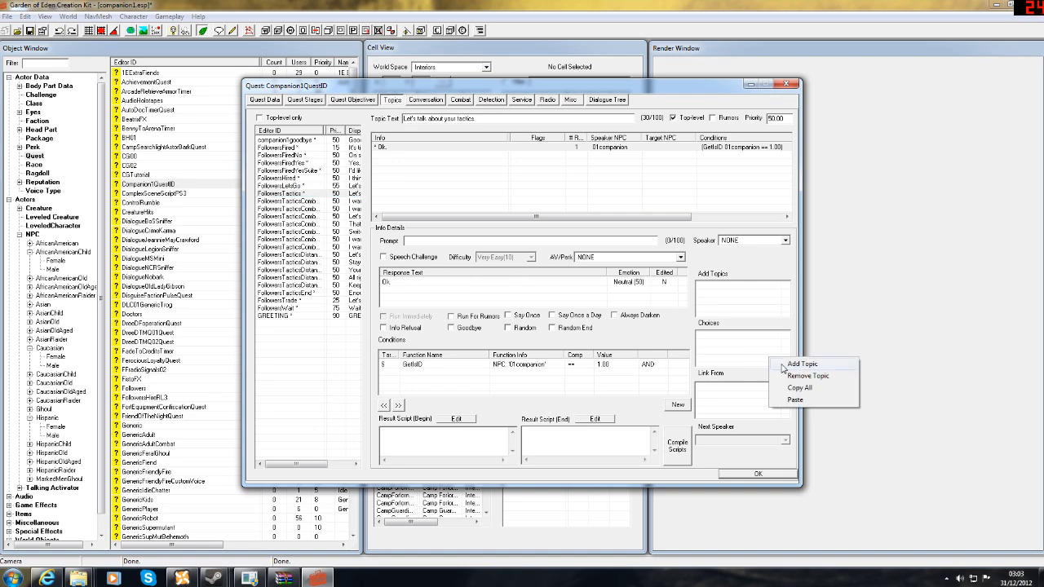
{"action": "left_click", "coordinate": [783, 365]}
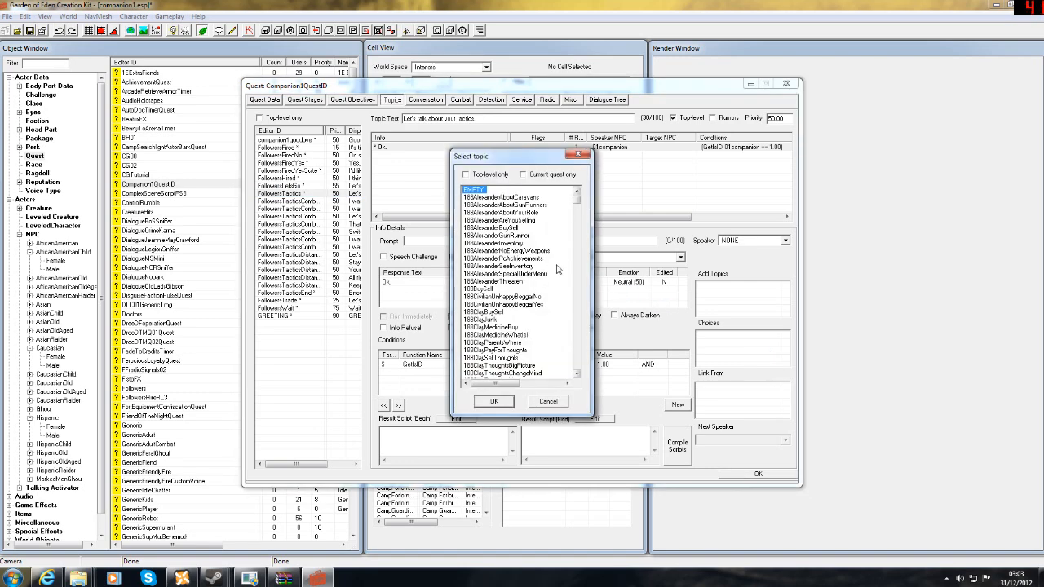
{"action": "left_click", "coordinate": [548, 402]}
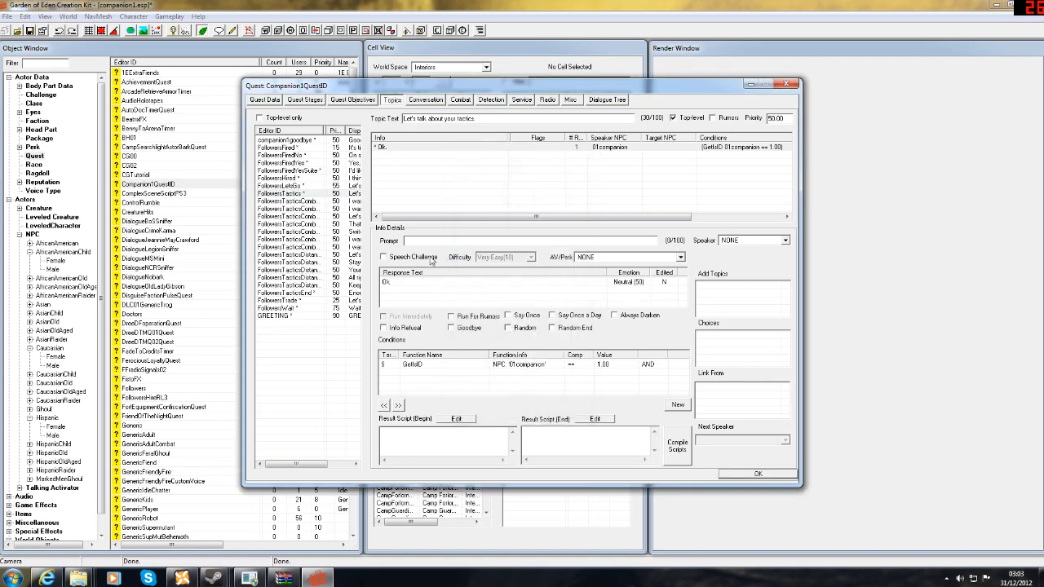
{"action": "left_click", "coordinate": [313, 203]}
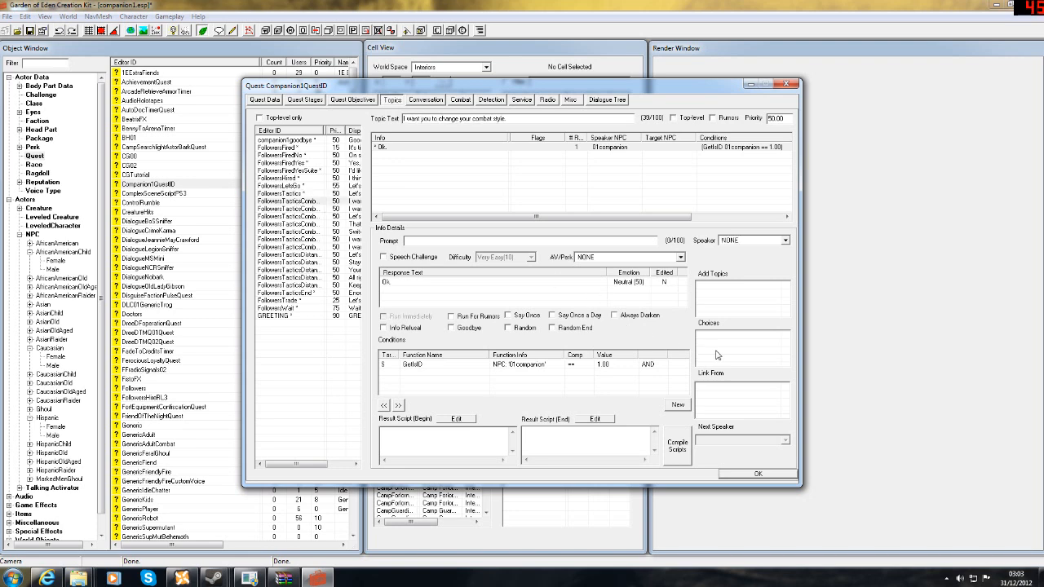
{"action": "left_click", "coordinate": [315, 203]}
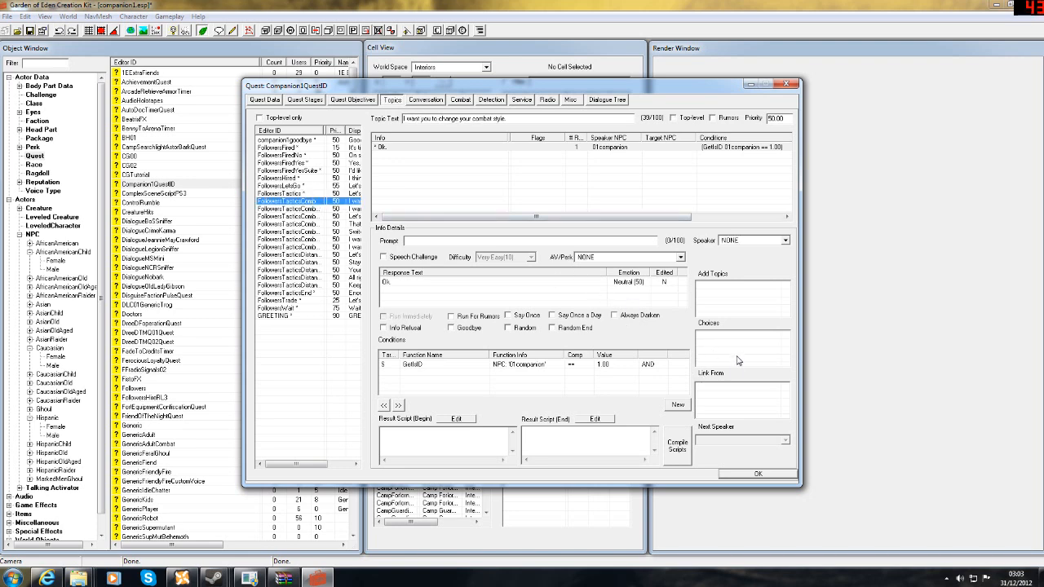
{"action": "right_click", "coordinate": [751, 362]}
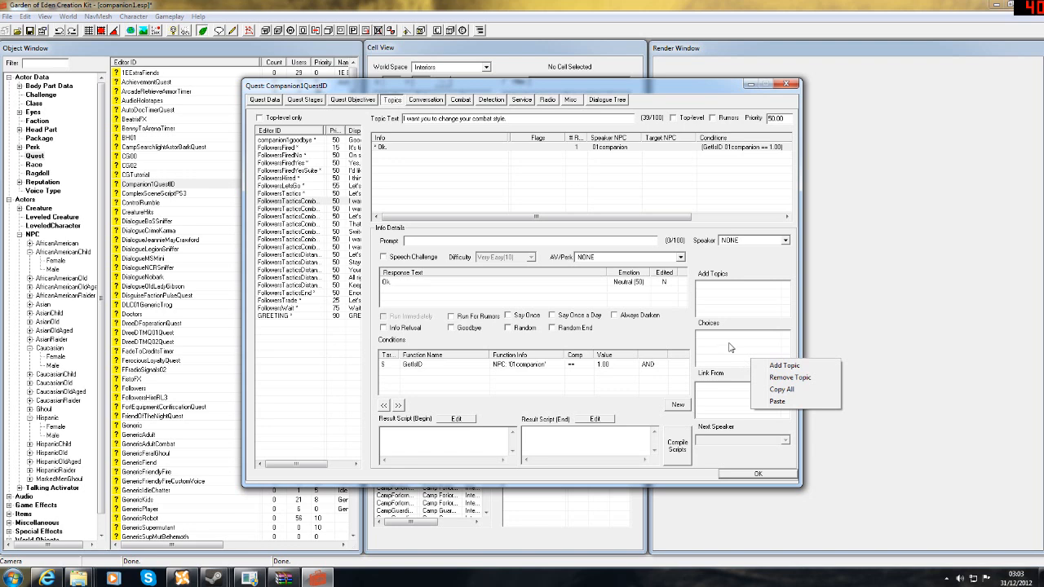
{"action": "left_click", "coordinate": [730, 348]}
{"action": "right_click", "coordinate": [305, 217]}
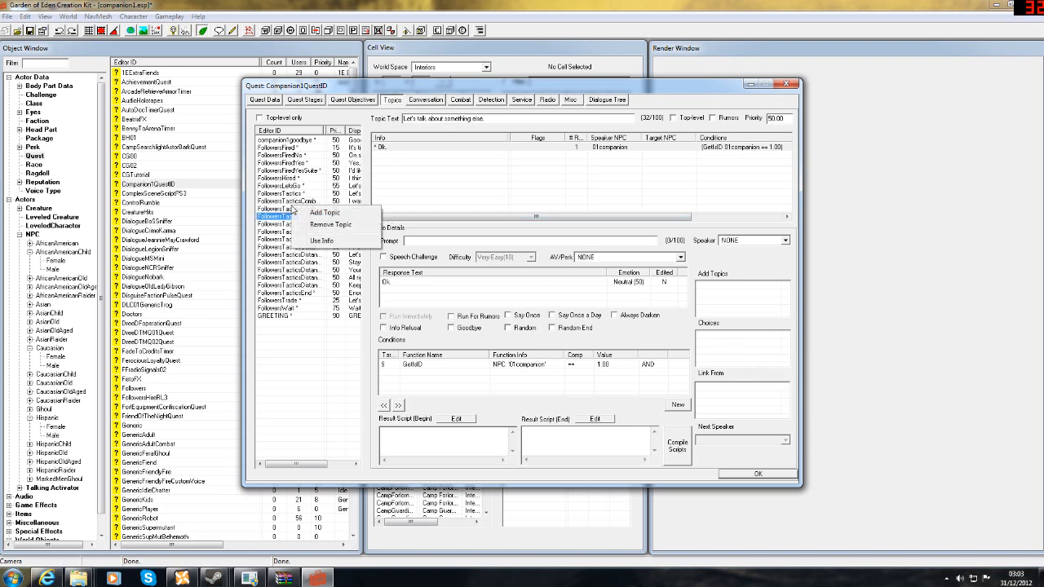
{"action": "right_click", "coordinate": [272, 204]}
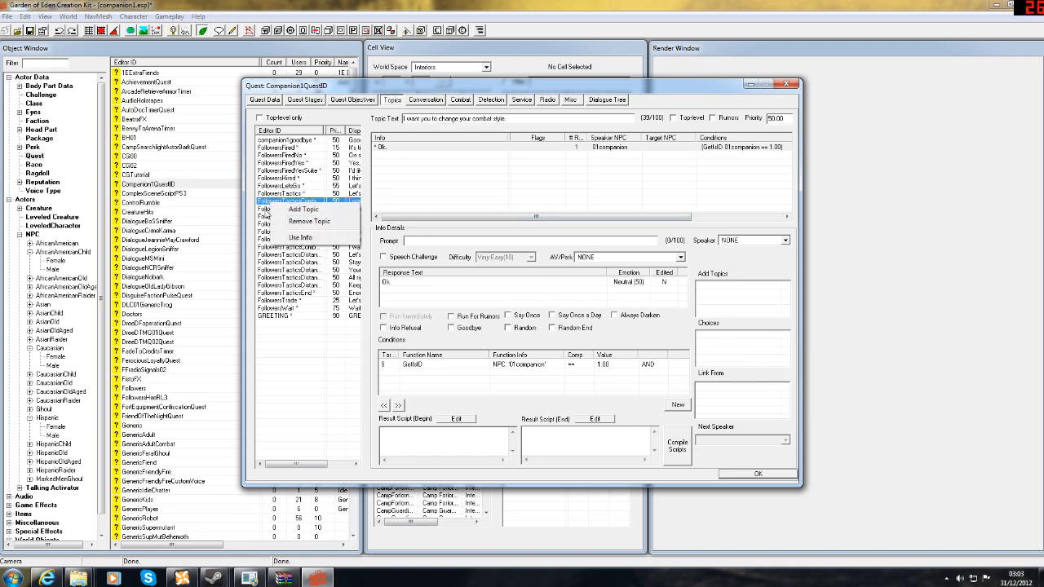
{"action": "left_click", "coordinate": [264, 214]}
{"action": "left_click", "coordinate": [275, 209]}
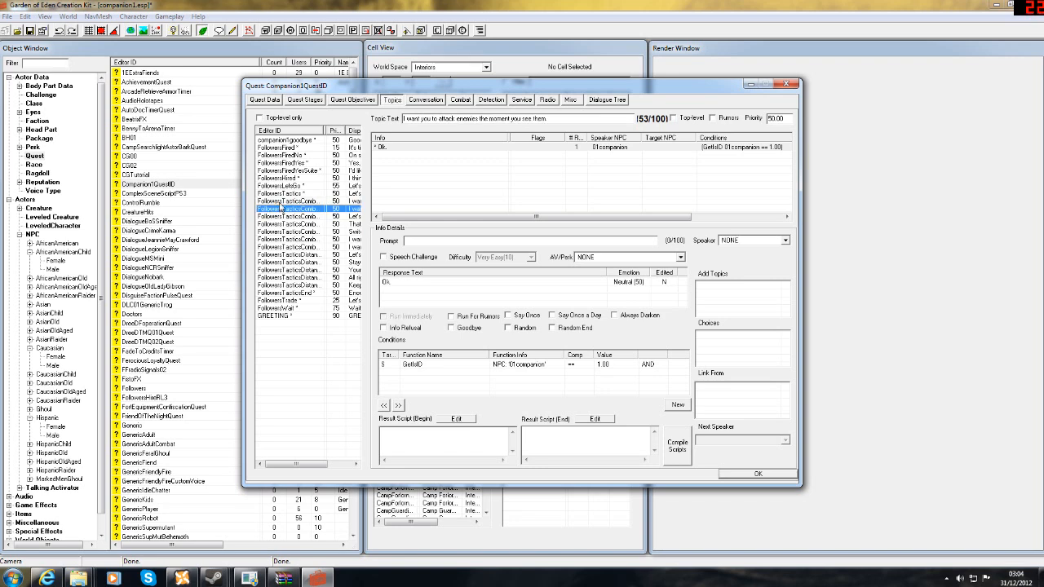
{"action": "left_click", "coordinate": [280, 201]}
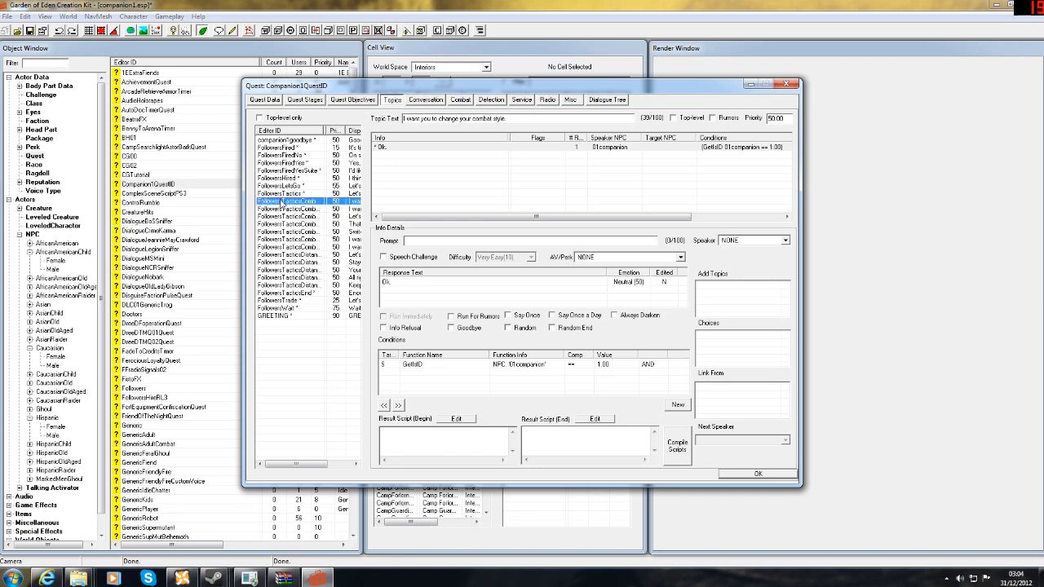
{"action": "right_click", "coordinate": [714, 302]}
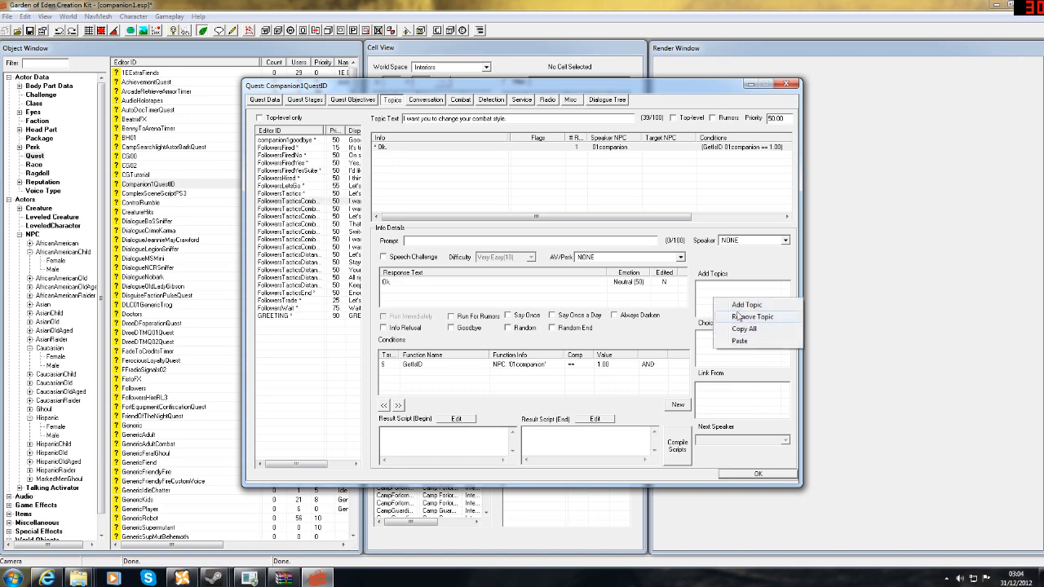
{"action": "left_click", "coordinate": [735, 307]}
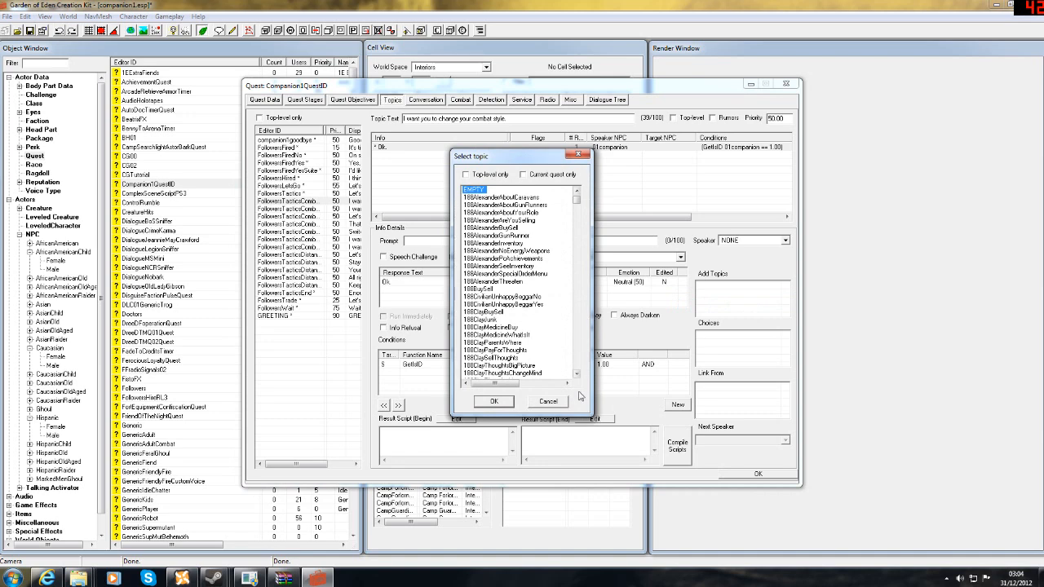
{"action": "left_click", "coordinate": [561, 401]}
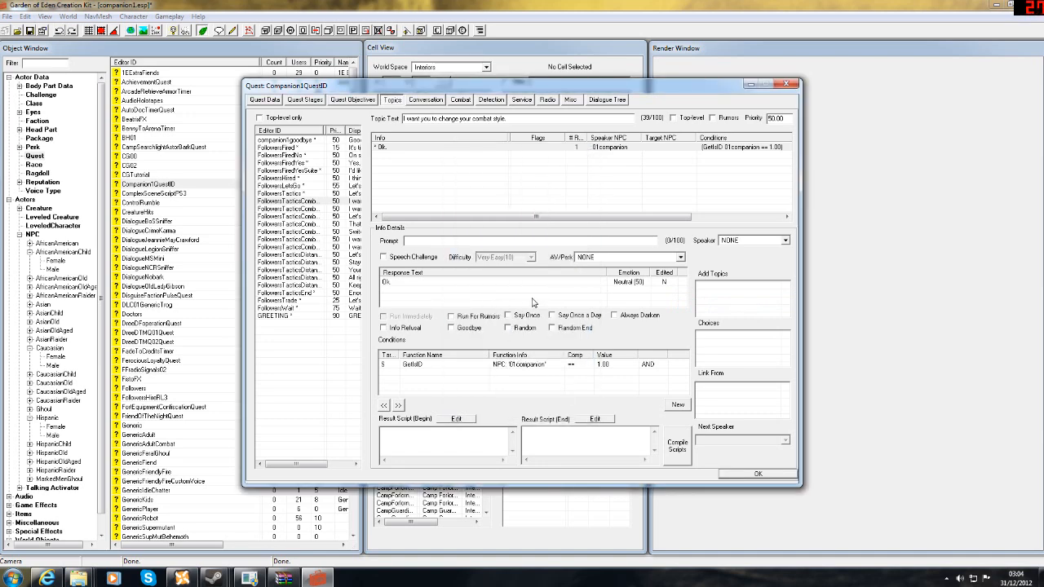
Step: Add FollowersTacticsCombat as a choice of the FollowersTactics info "Ok."
{"action": "left_click", "coordinate": [289, 194]}
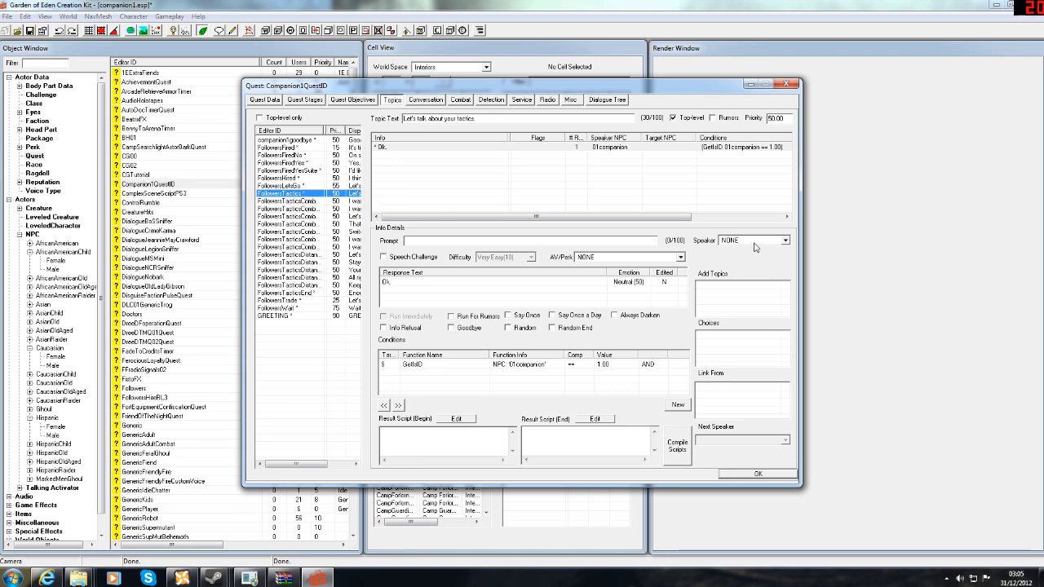
{"action": "right_click", "coordinate": [721, 302]}
{"action": "right_click", "coordinate": [719, 347]}
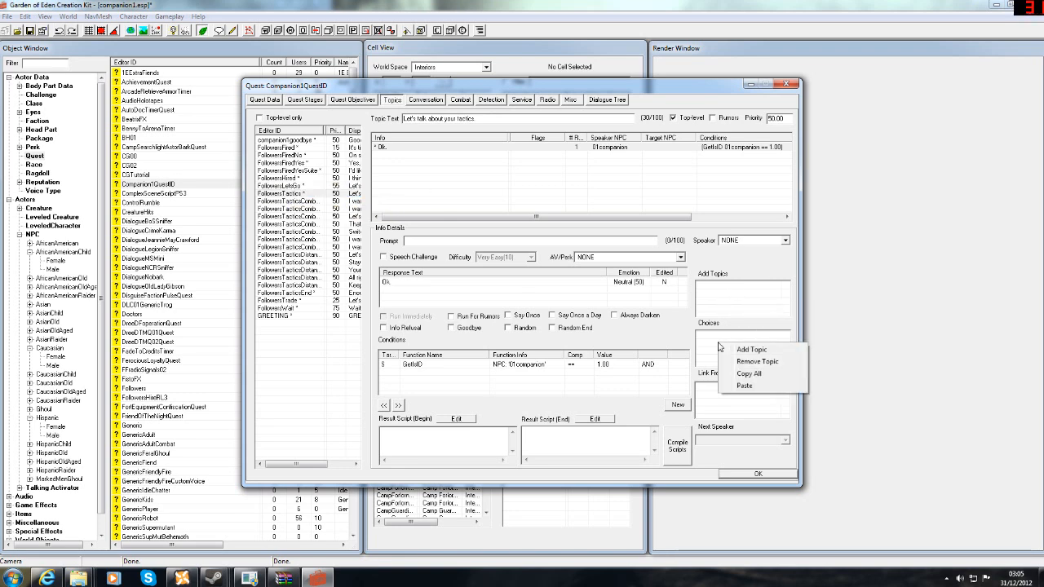
{"action": "left_click", "coordinate": [739, 349]}
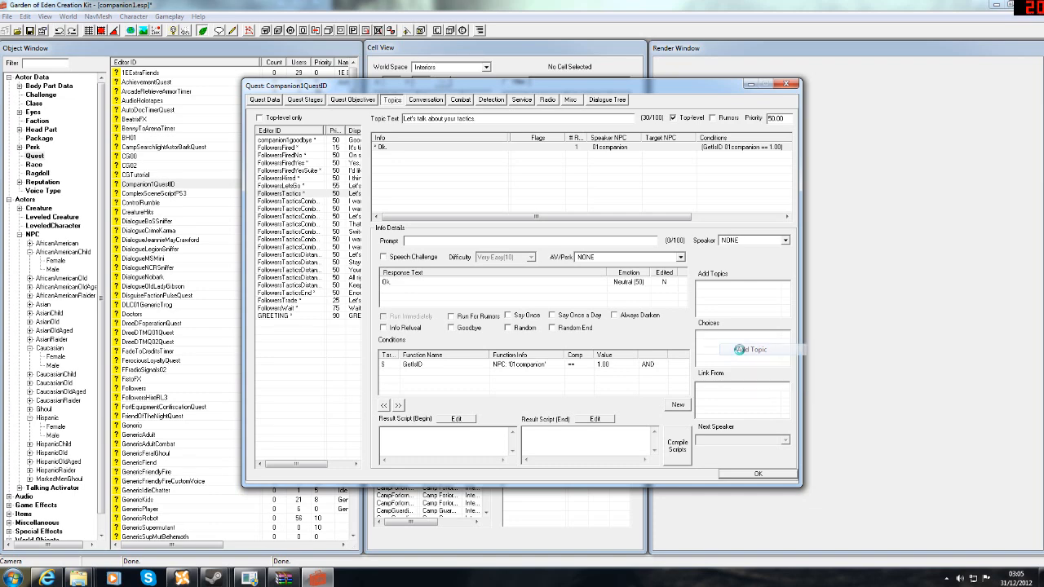
{"action": "left_click", "coordinate": [484, 282]}
{"action": "type", "text": "fo"}
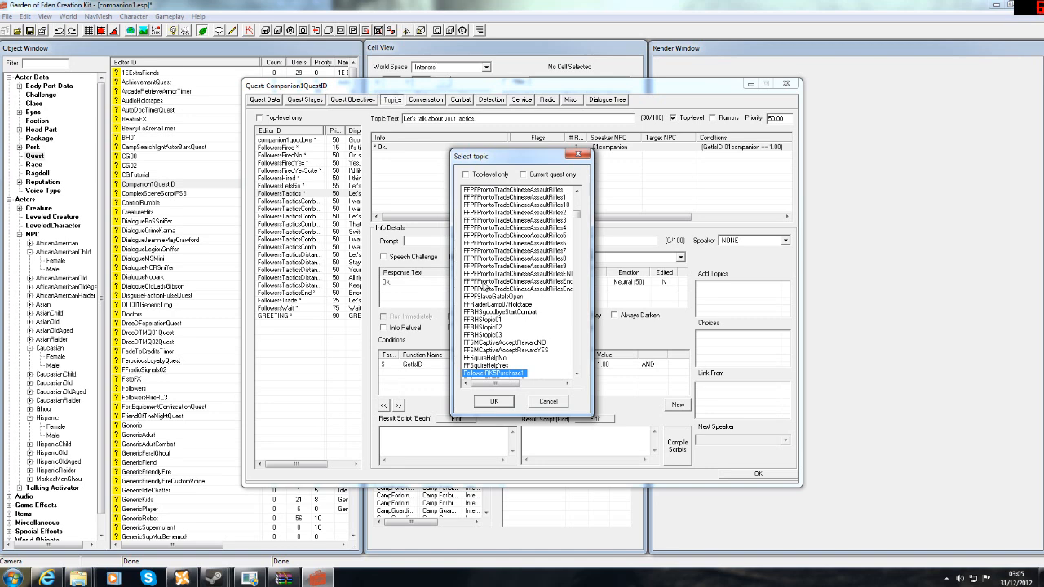
{"action": "type", "text": "llowerst"}
{"action": "left_click", "coordinate": [576, 373]}
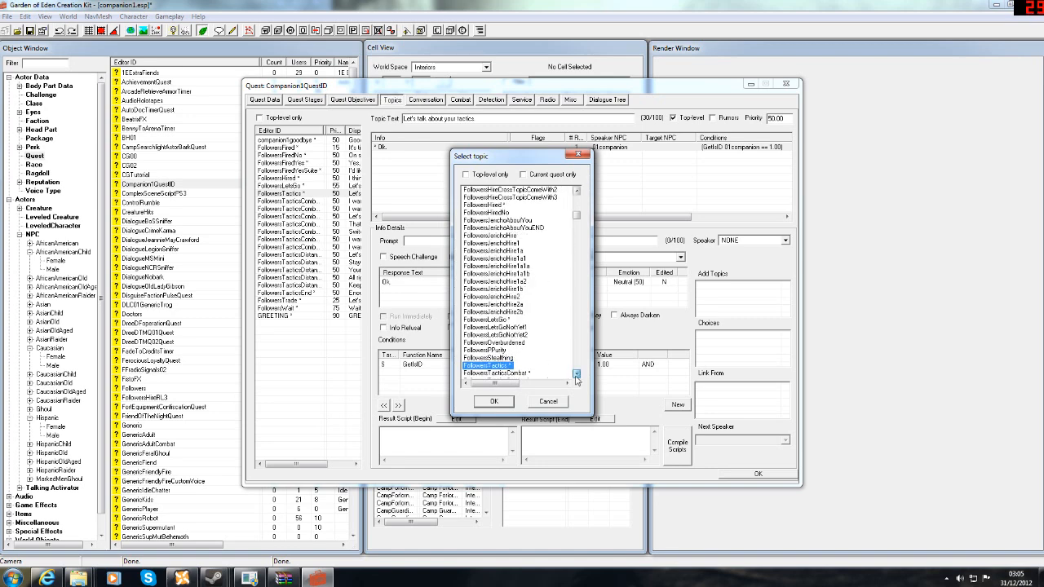
{"action": "left_click", "coordinate": [576, 373]}
{"action": "double_click", "coordinate": [523, 366]}
Step: Add FollowersTacticsDistance as a choice of the FollowersTactics info "Ok."
{"action": "right_click", "coordinate": [737, 350]}
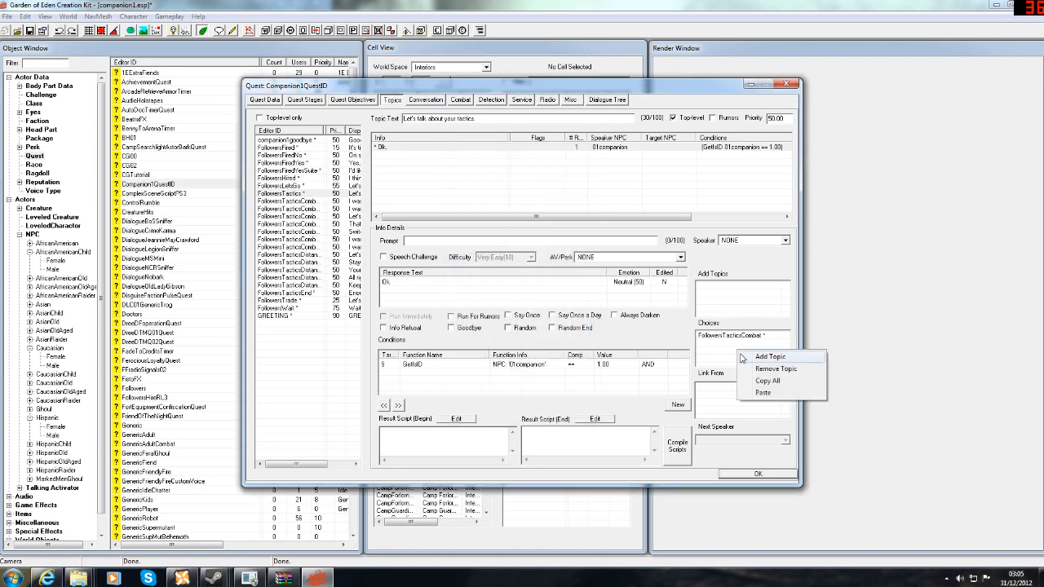
{"action": "left_click", "coordinate": [738, 356]}
{"action": "left_click", "coordinate": [486, 358]}
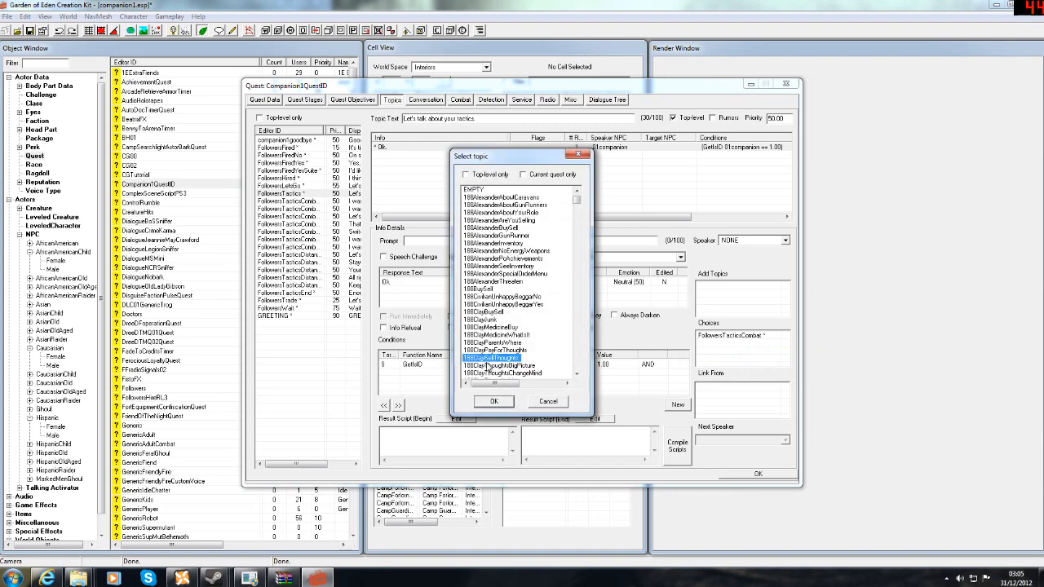
{"action": "type", "text": "followerst"}
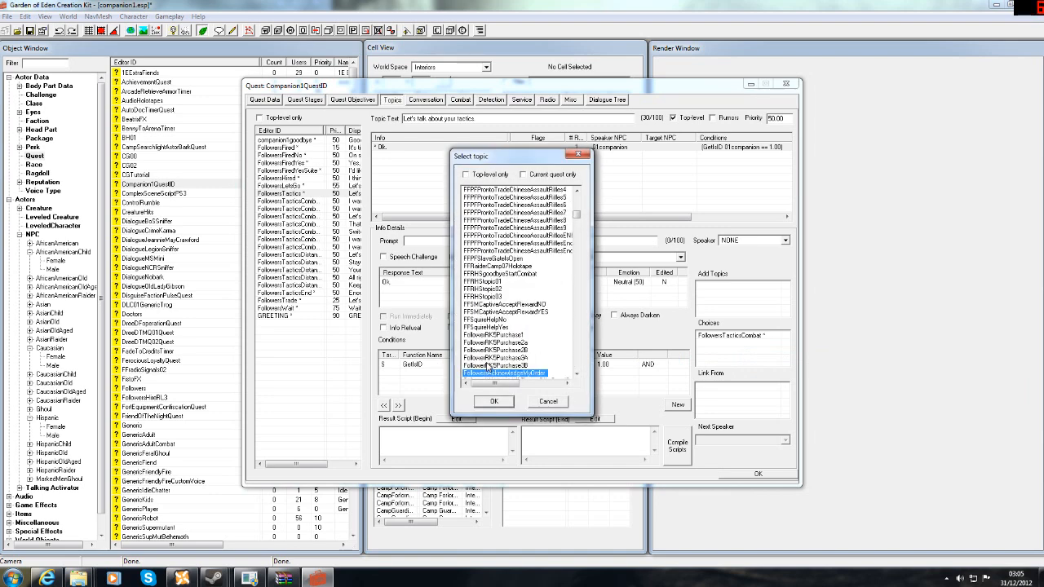
{"action": "scroll", "coordinate": [494, 357], "scroll_direction": "down", "scroll_amount": 6}
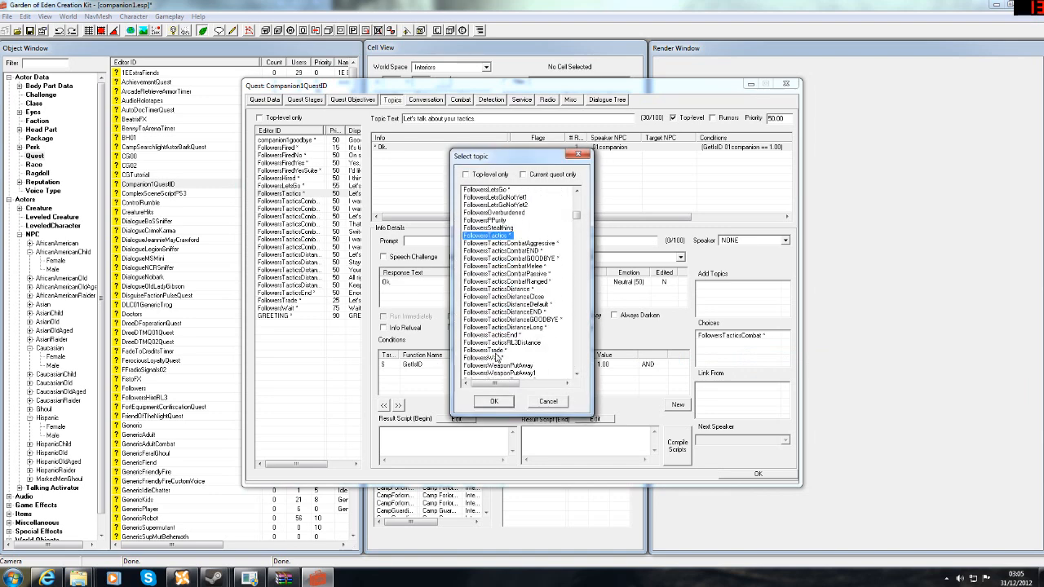
{"action": "left_click", "coordinate": [514, 290]}
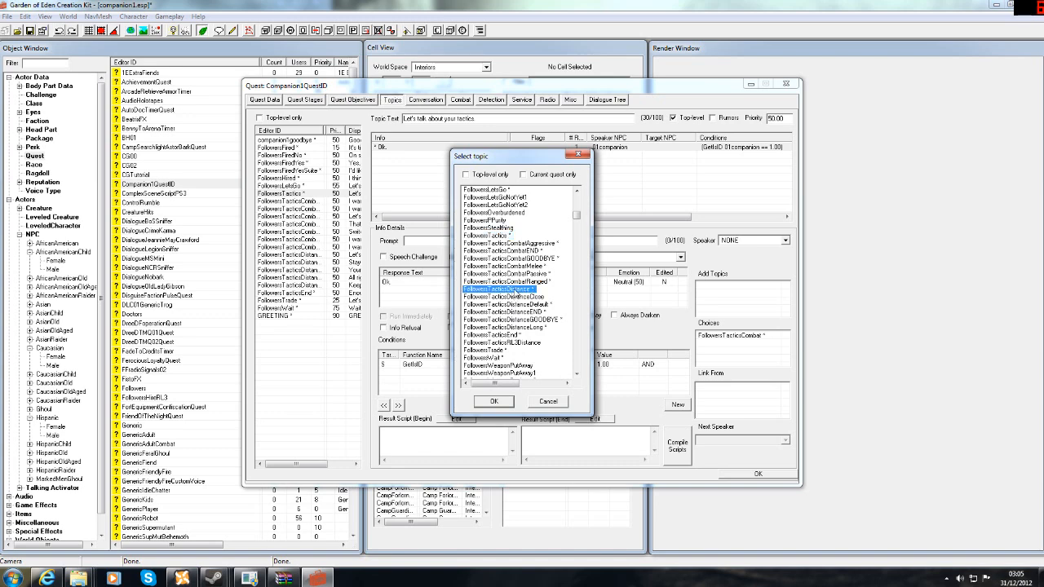
{"action": "double_click", "coordinate": [489, 289]}
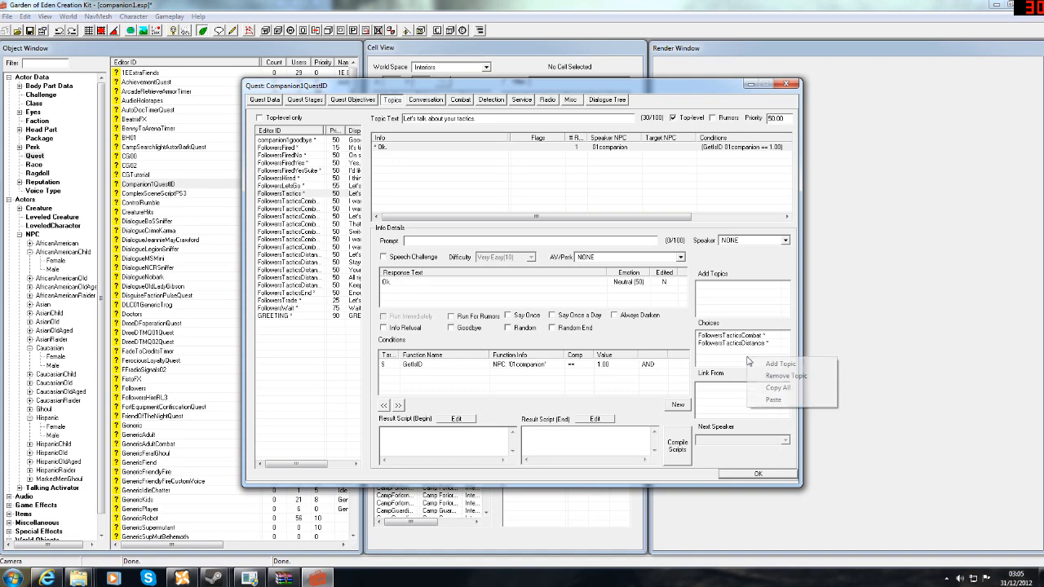
Step: Add FollowersTacticsEnd as a choice of the FollowersTactics info "Ok."
{"action": "left_click", "coordinate": [494, 313]}
{"action": "type", "text": "fo"}
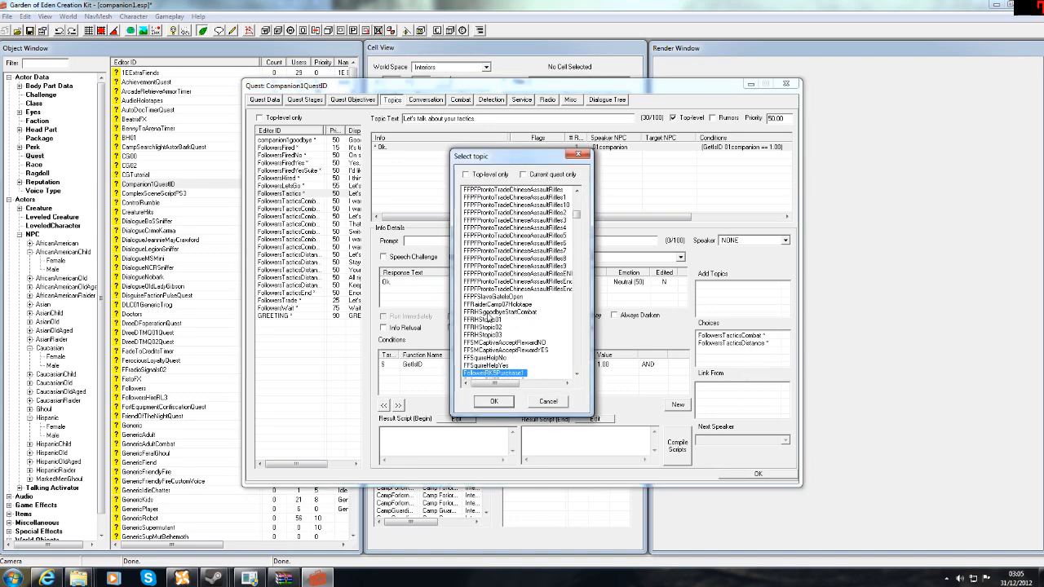
{"action": "type", "text": "llowerst"}
{"action": "left_click_drag", "start_coordinate": [579, 375], "coordinate": [580, 375]}
{"action": "left_click_drag", "start_coordinate": [578, 192], "coordinate": [578, 192]}
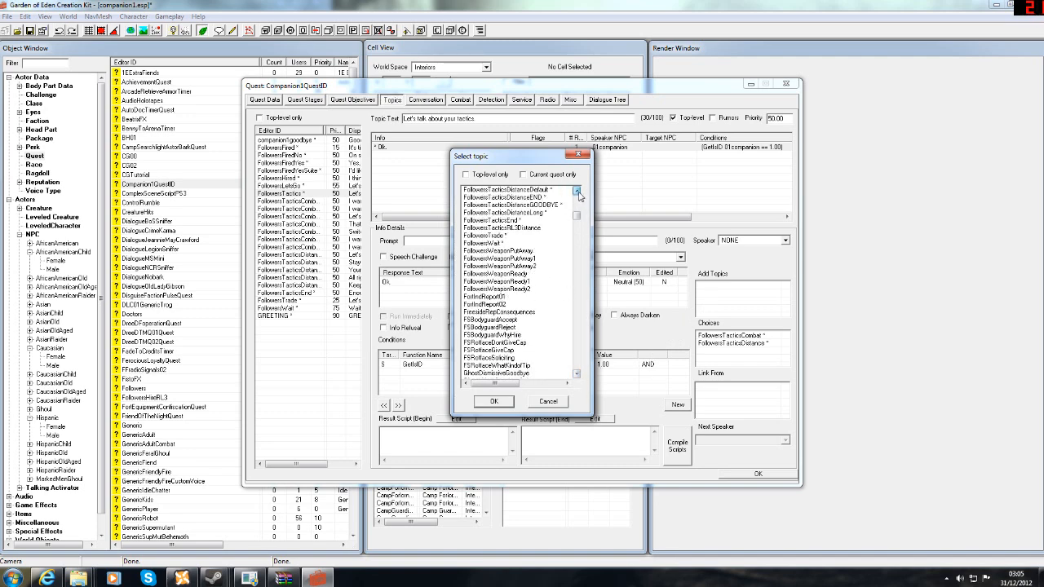
{"action": "left_click", "coordinate": [511, 221]}
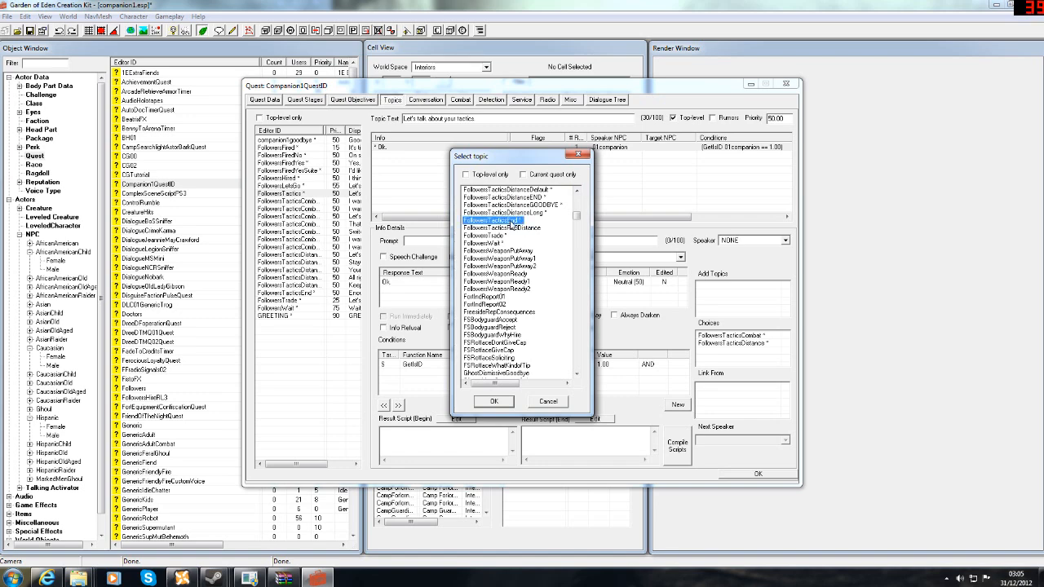
{"action": "double_click", "coordinate": [511, 221]}
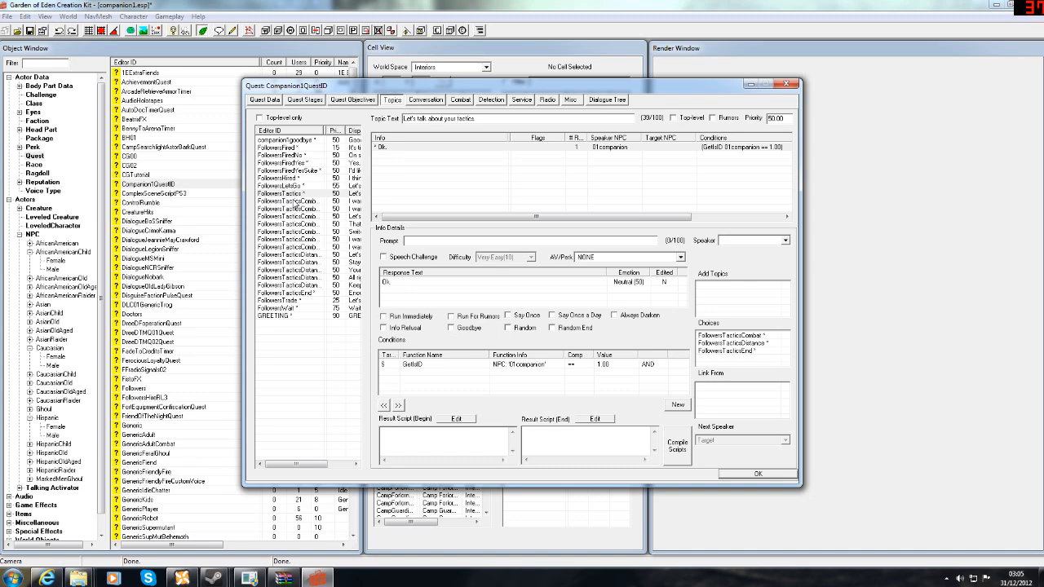
Step: Add FollowersTacticsCombatMelee to the added topics of the FollowersTacticsCombat info "Ok."
{"action": "left_click", "coordinate": [297, 201]}
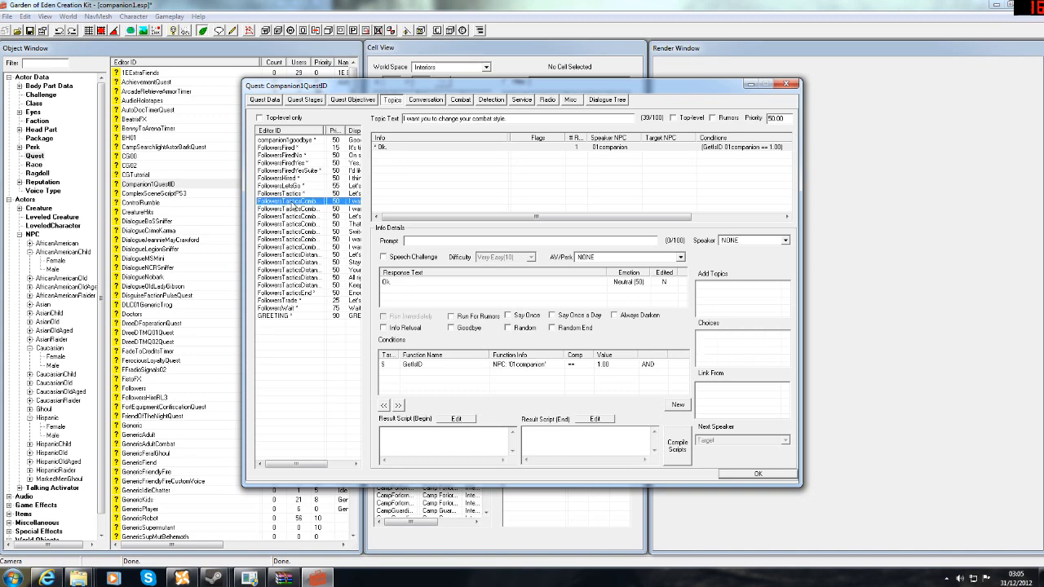
{"action": "right_click", "coordinate": [728, 299]}
{"action": "left_click", "coordinate": [747, 305]}
{"action": "left_click", "coordinate": [499, 274]}
{"action": "type", "text": "fo"}
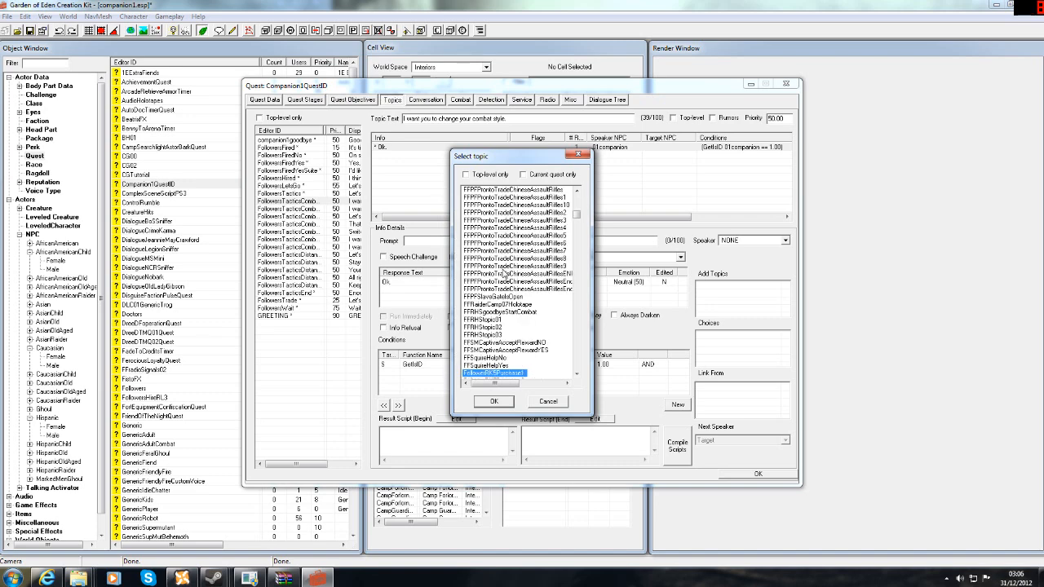
{"action": "type", "text": "s"}
{"action": "scroll", "coordinate": [542, 270], "scroll_direction": "down", "scroll_amount": 8}
{"action": "scroll", "coordinate": [538, 303], "scroll_direction": "down", "scroll_amount": 8}
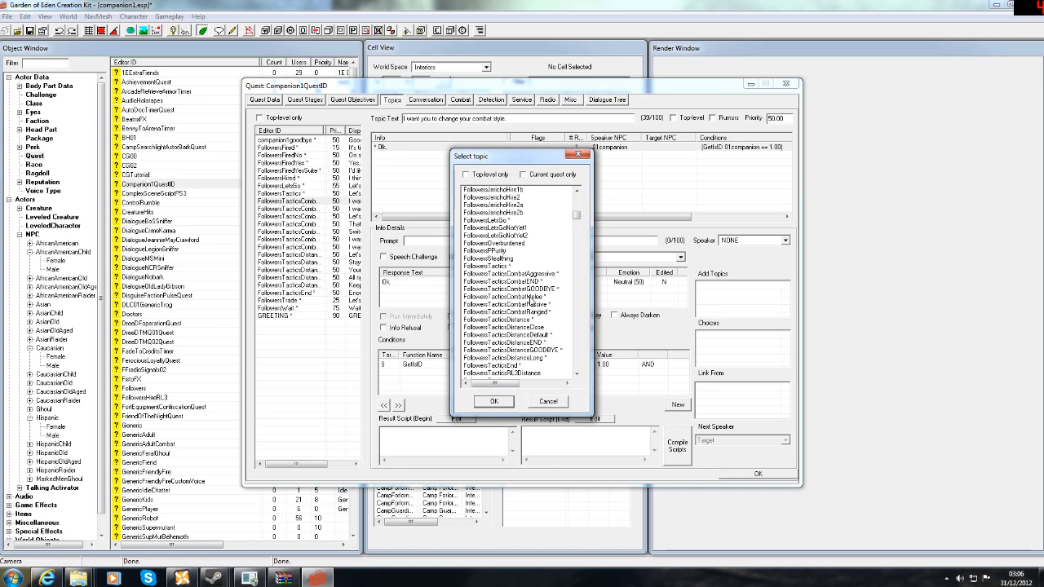
{"action": "double_click", "coordinate": [530, 298]}
Step: Copy FollowersTacticsCombatMelee from the info's added topics into its choices and remove it from the added topics
{"action": "right_click", "coordinate": [719, 307]}
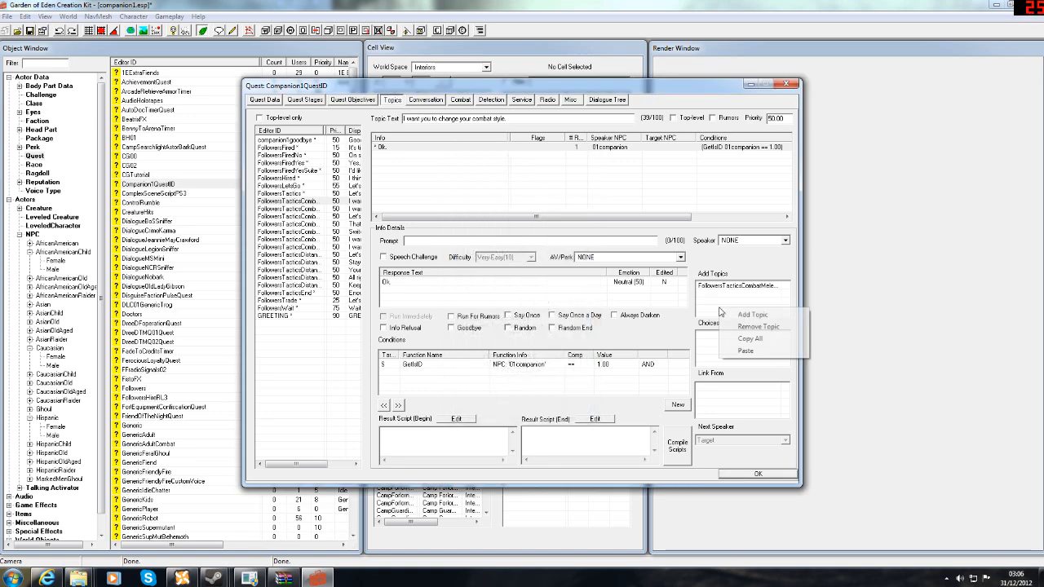
{"action": "left_click", "coordinate": [719, 287]}
{"action": "right_click", "coordinate": [720, 287]}
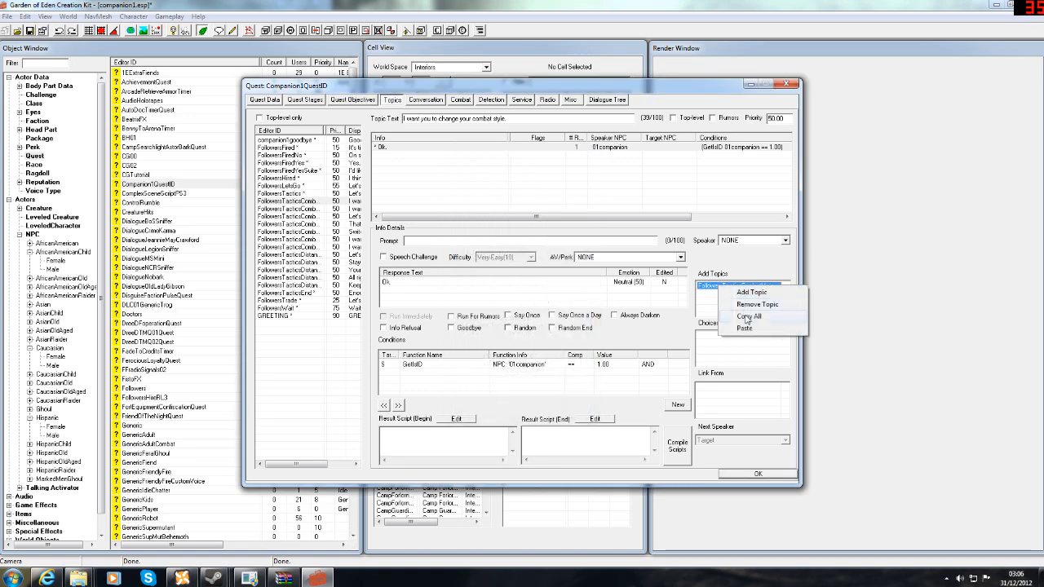
{"action": "left_click", "coordinate": [747, 316]}
{"action": "right_click", "coordinate": [731, 332]}
{"action": "left_click", "coordinate": [760, 377]}
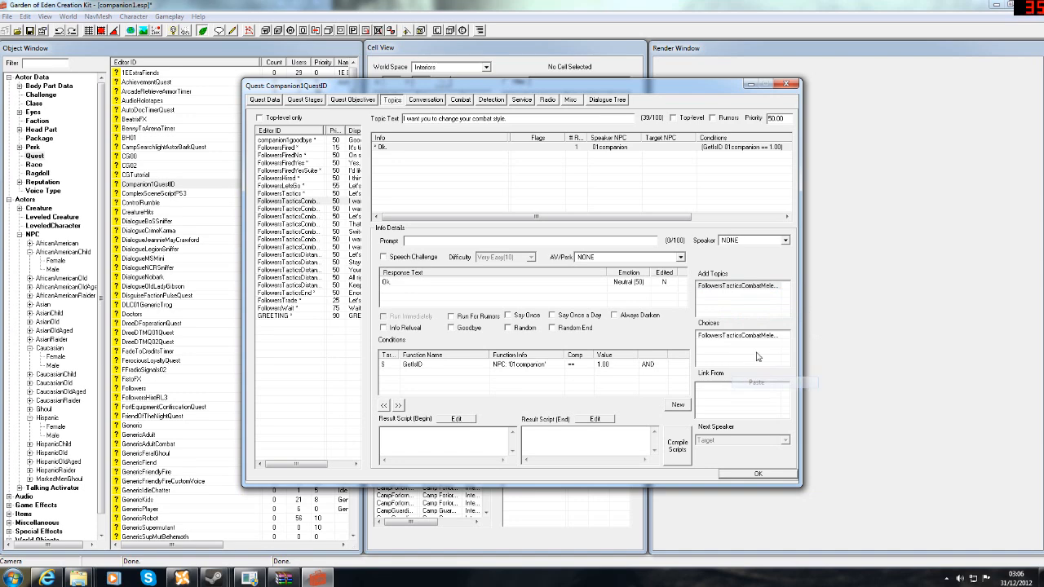
{"action": "right_click", "coordinate": [731, 290]}
{"action": "left_click", "coordinate": [755, 311]}
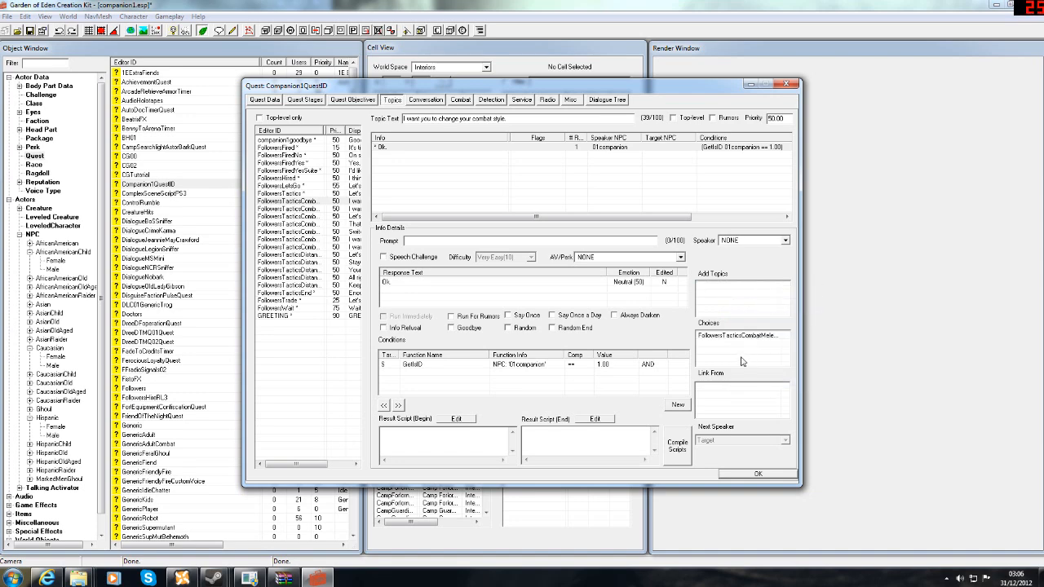
Step: Add FollowersTacticsCombatRanged as a choice of the FollowersTacticsCombat info "Ok."
{"action": "right_click", "coordinate": [742, 362]}
{"action": "left_click", "coordinate": [759, 363]}
{"action": "left_click", "coordinate": [488, 312]}
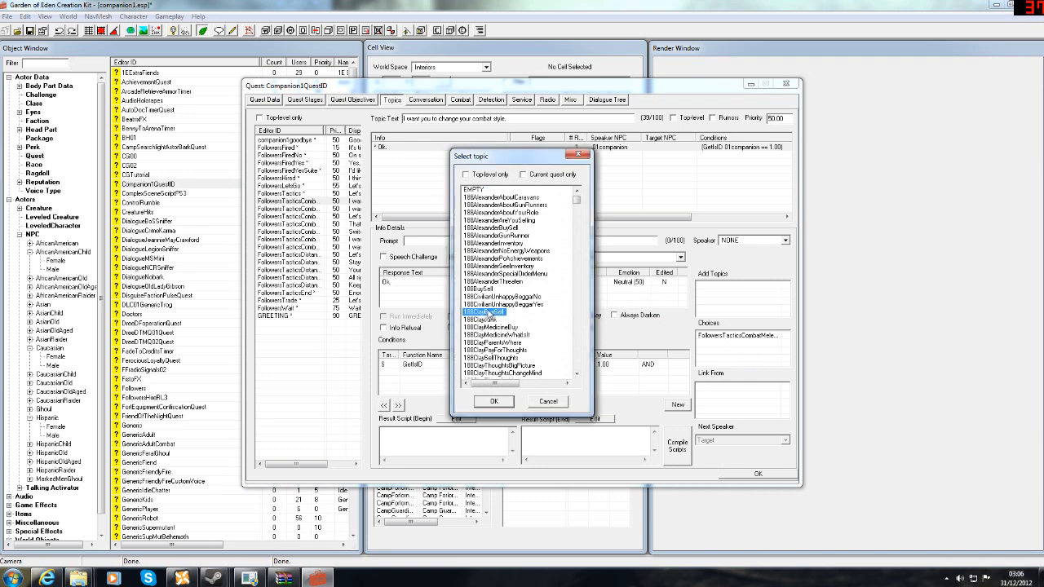
{"action": "type", "text": "followerst"}
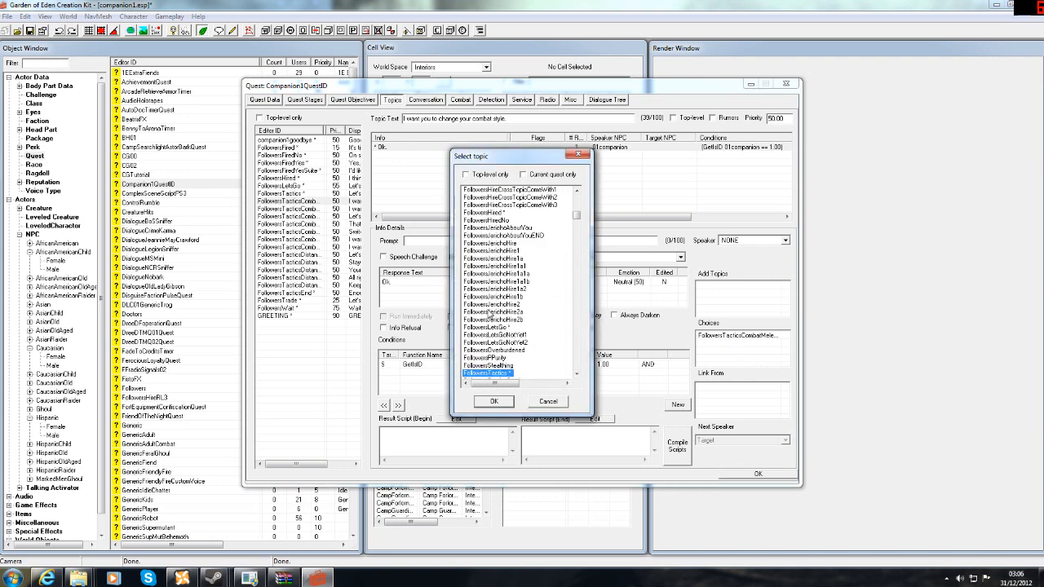
{"action": "left_click", "coordinate": [577, 374]}
{"action": "left_click", "coordinate": [576, 374]}
{"action": "left_click", "coordinate": [577, 374]}
{"action": "left_click", "coordinate": [577, 374]}
{"action": "left_click", "coordinate": [577, 375]}
{"action": "left_click", "coordinate": [576, 374]}
{"action": "left_click", "coordinate": [577, 374]}
{"action": "double_click", "coordinate": [542, 367]}
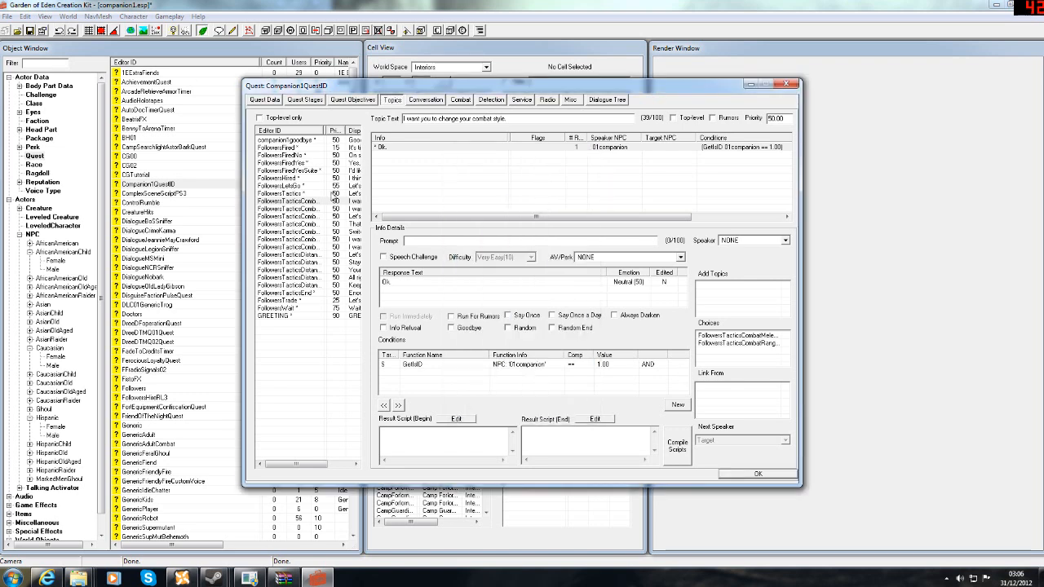
Step: Review the topic texts of the combat and distance tactics topics, starting from FollowersTacticsCombatAggressive
{"action": "left_click", "coordinate": [303, 209]}
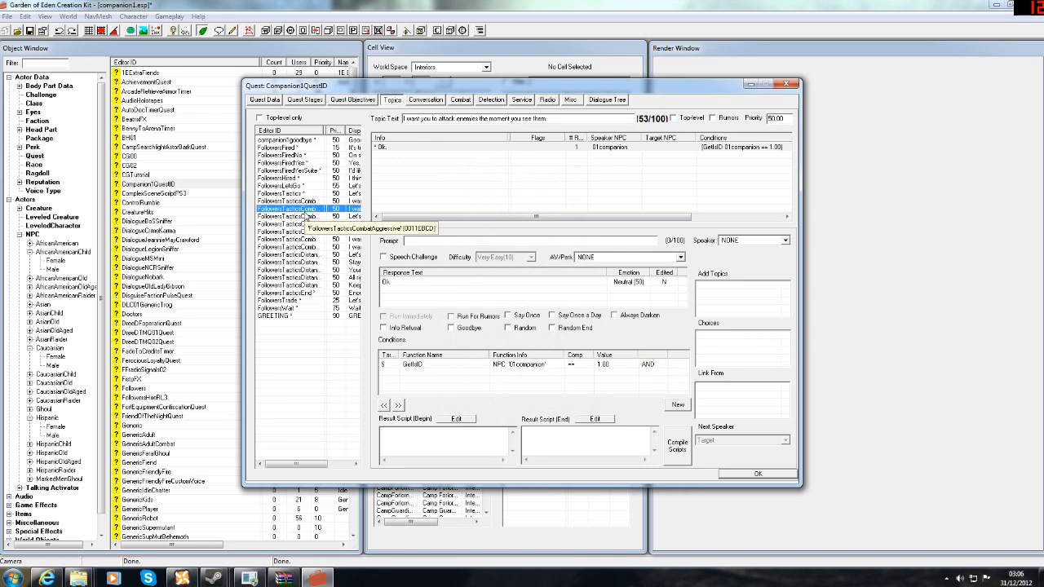
{"action": "left_click", "coordinate": [304, 217]}
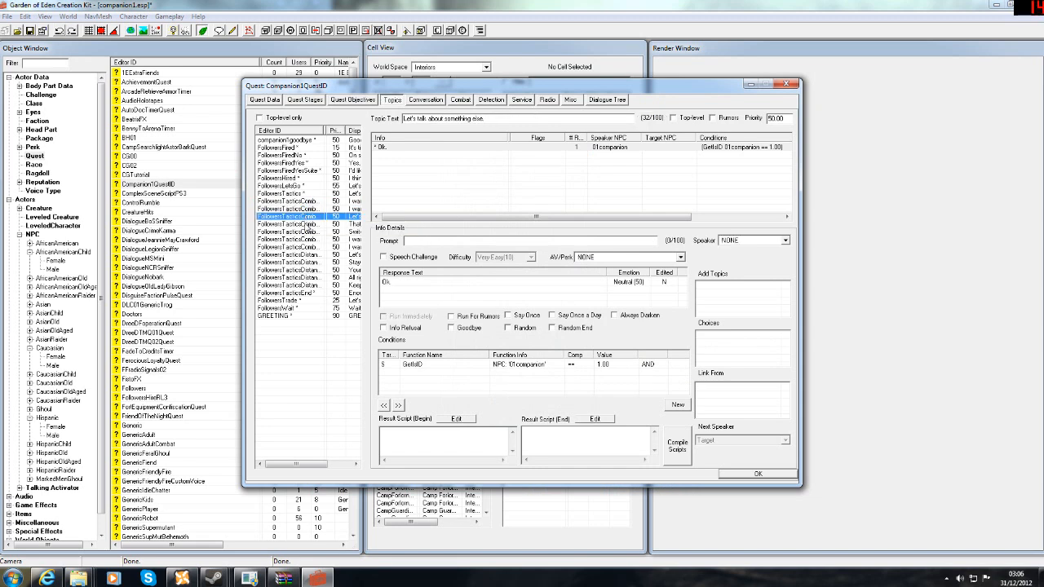
{"action": "left_click", "coordinate": [305, 224]}
{"action": "left_click", "coordinate": [304, 232]}
{"action": "left_click", "coordinate": [302, 240]}
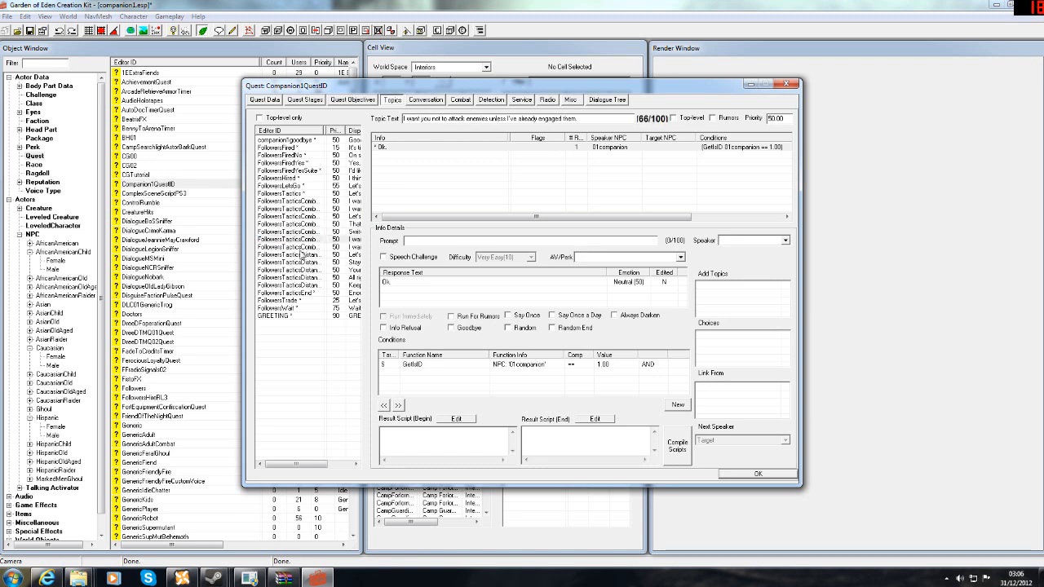
{"action": "left_click", "coordinate": [303, 248]}
{"action": "left_click", "coordinate": [303, 255]}
{"action": "left_click", "coordinate": [302, 262]}
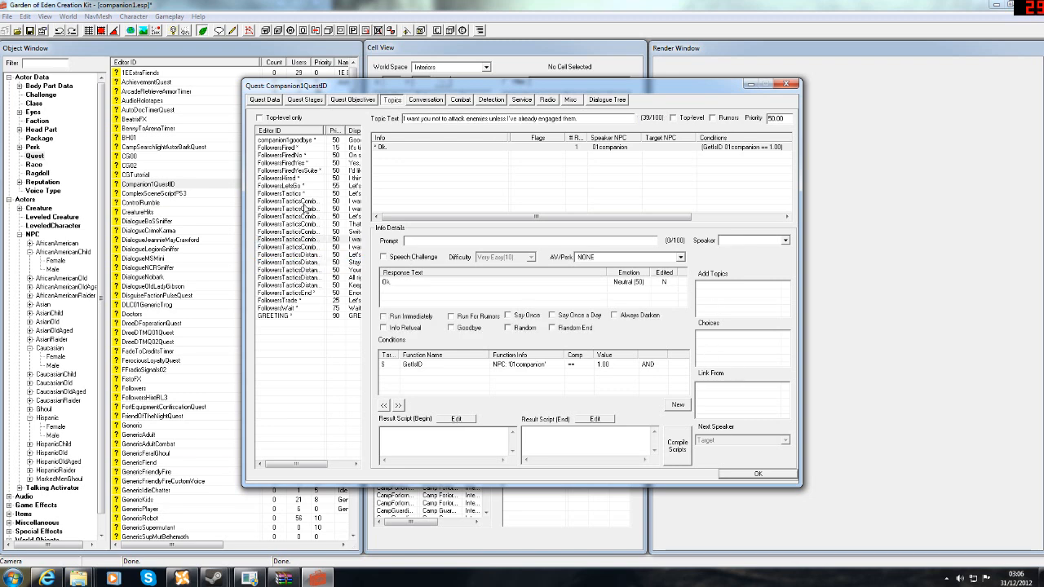
Step: Add FollowersTacticsCombatPassive as a choice of the FollowersTacticsCombat info "Ok."
{"action": "left_click", "coordinate": [290, 200]}
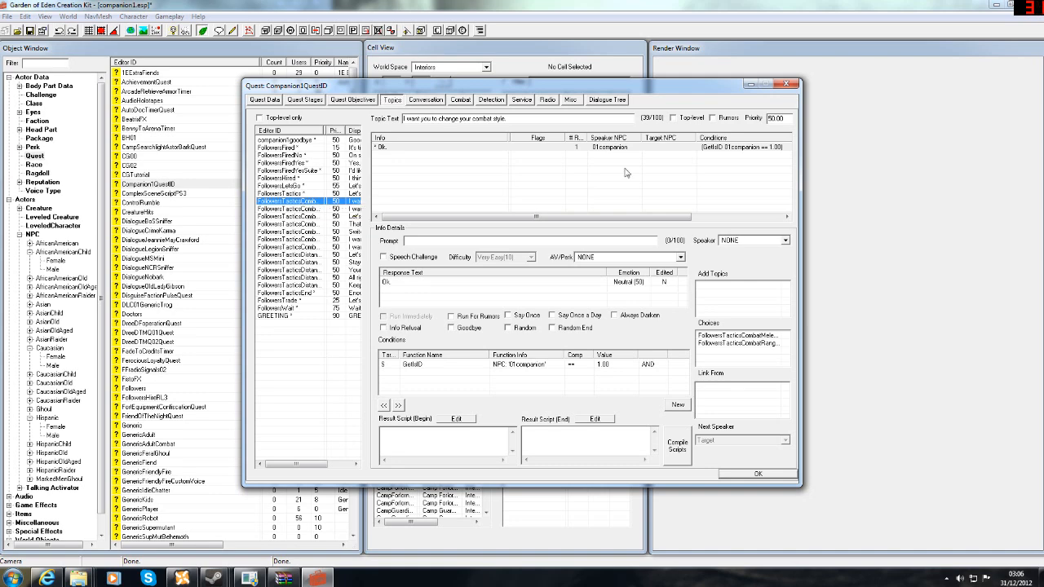
{"action": "right_click", "coordinate": [724, 350]}
{"action": "left_click", "coordinate": [754, 358]}
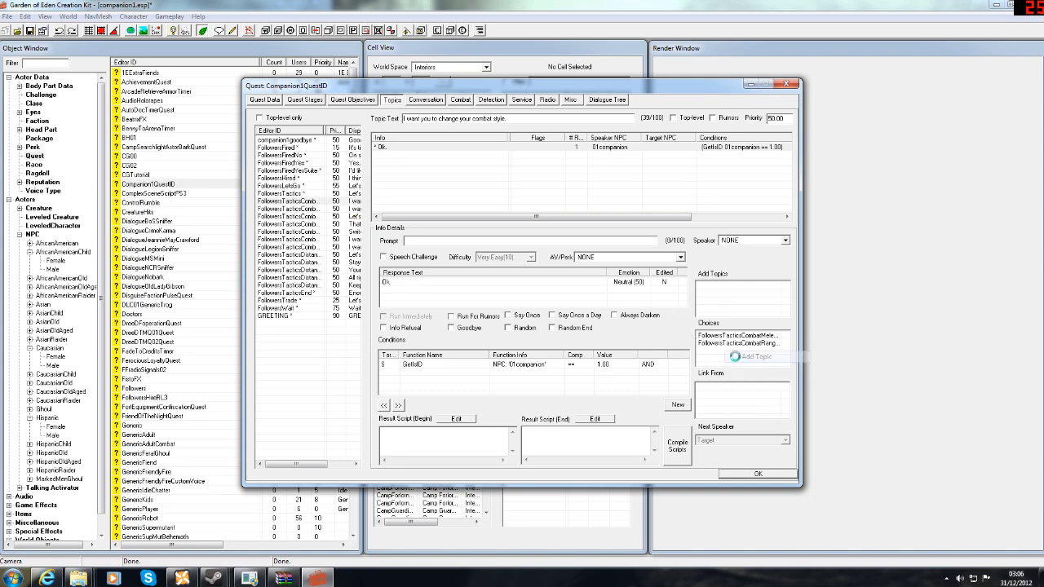
{"action": "left_click", "coordinate": [500, 292]}
{"action": "left_click", "coordinate": [492, 297]}
{"action": "type", "text": "fo"}
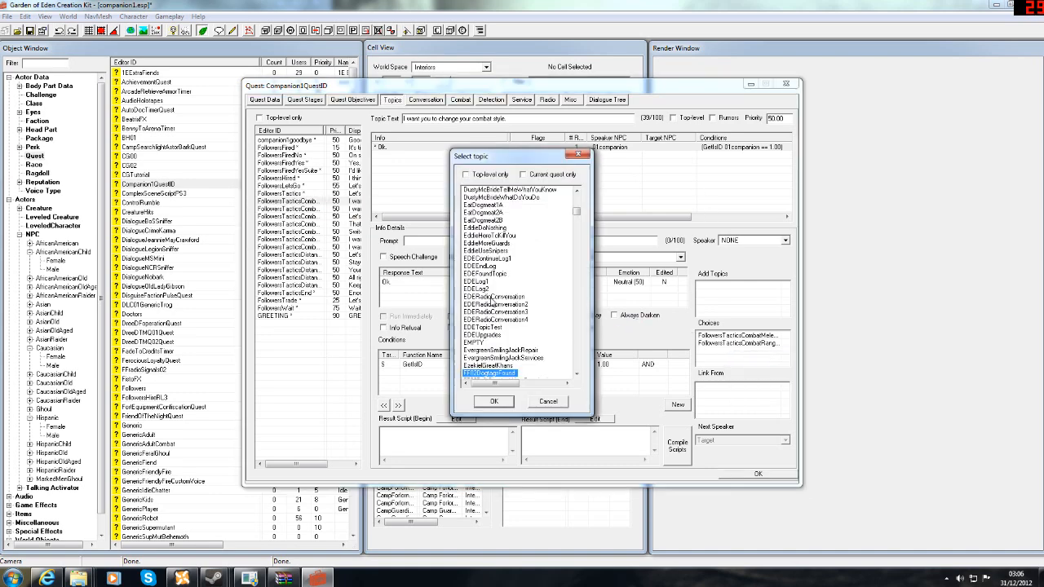
{"action": "type", "text": "llowerst"}
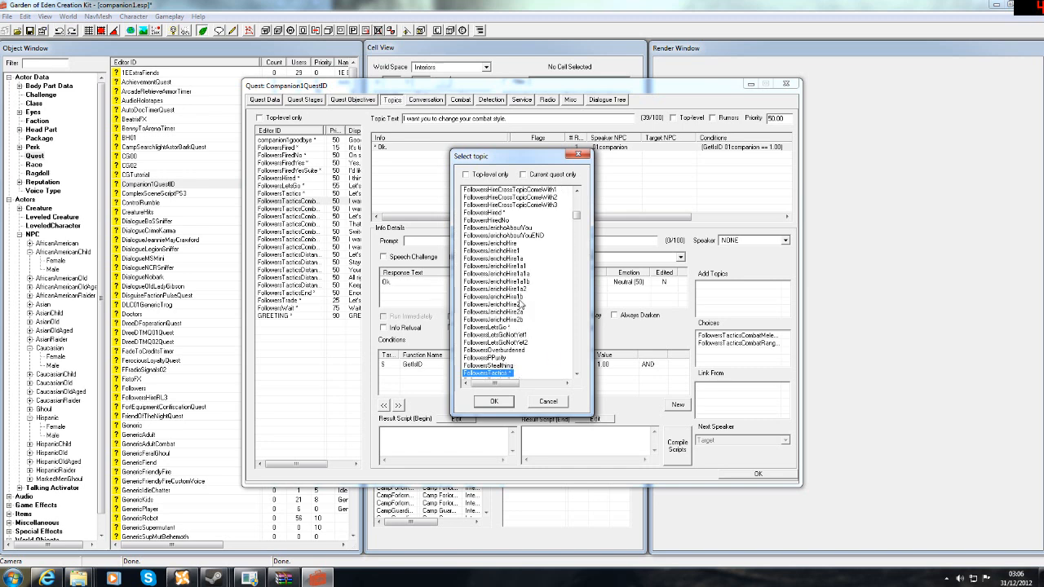
{"action": "left_click", "coordinate": [576, 373]}
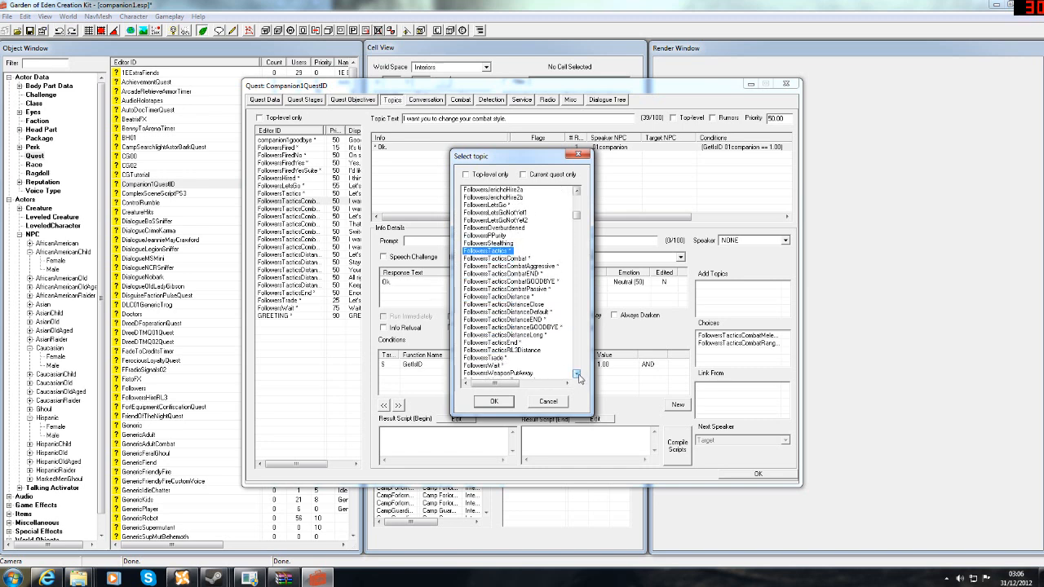
{"action": "left_click", "coordinate": [576, 373]}
{"action": "left_click", "coordinate": [518, 282]}
{"action": "double_click", "coordinate": [518, 283]}
Step: Add FollowersTacticsCombatEND as a choice of the FollowersTacticsCombat info "Ok."
{"action": "right_click", "coordinate": [761, 361]}
{"action": "left_click", "coordinate": [771, 367]}
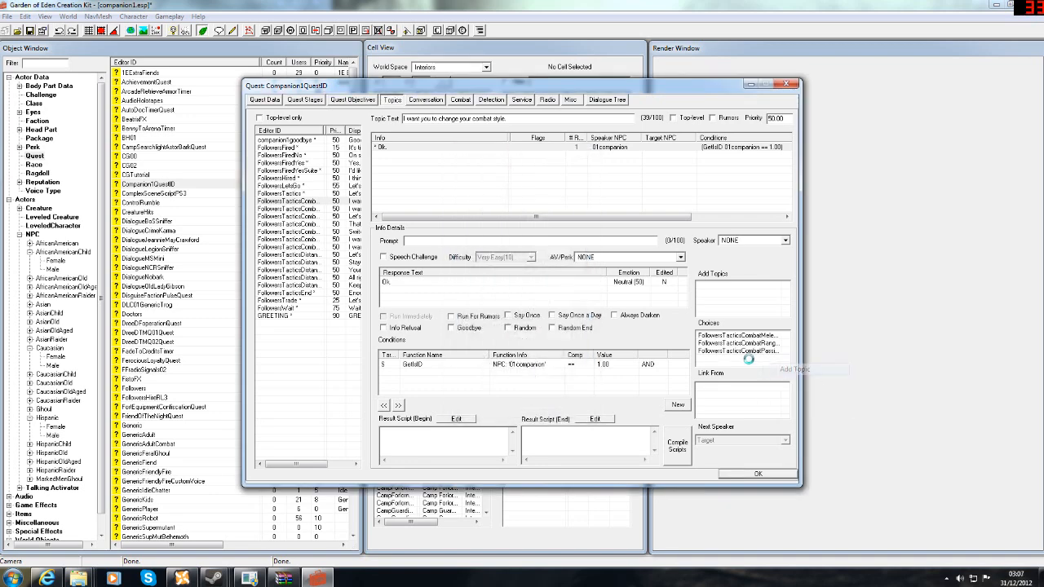
{"action": "left_click", "coordinate": [477, 298]}
{"action": "type", "text": "fo"}
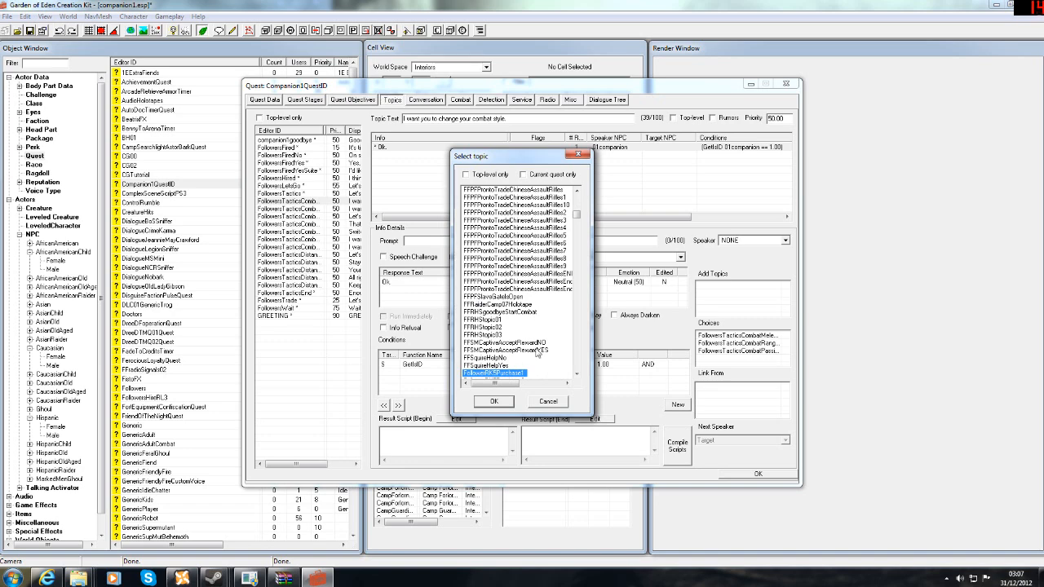
{"action": "left_click", "coordinate": [577, 373]}
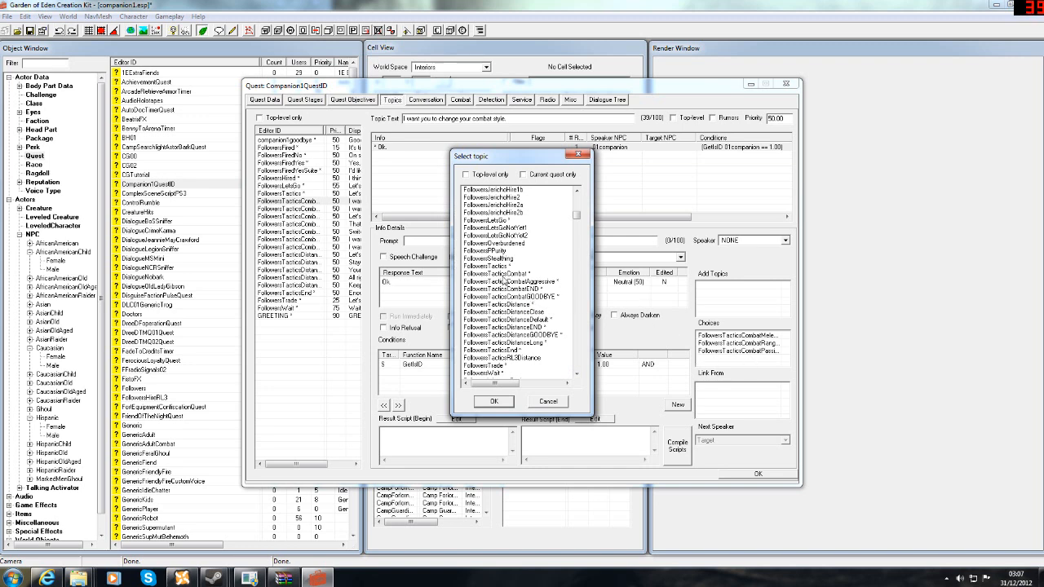
{"action": "double_click", "coordinate": [511, 290]}
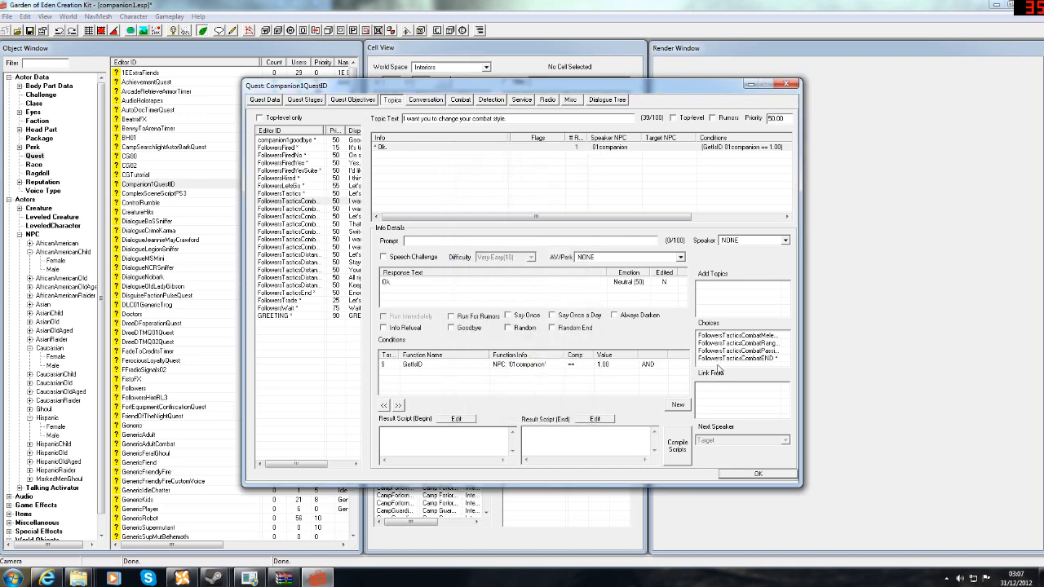
Step: Add FollowersTacticsCombatAggressive as a choice of the FollowersTacticsCombat info "Ok."
{"action": "right_click", "coordinate": [718, 369]}
{"action": "left_click", "coordinate": [745, 372]}
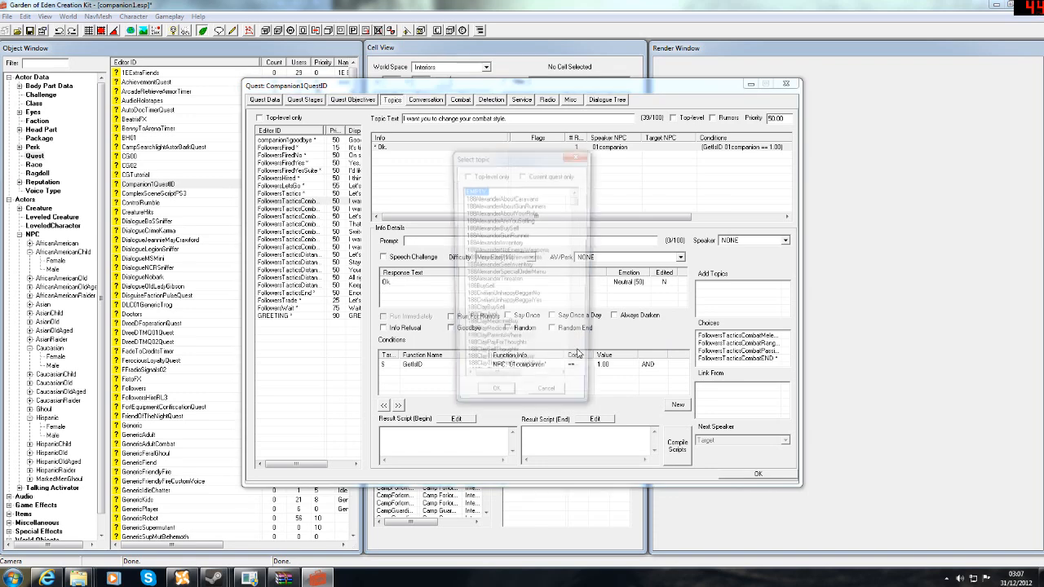
{"action": "left_click", "coordinate": [509, 336]}
{"action": "type", "text": "fo"}
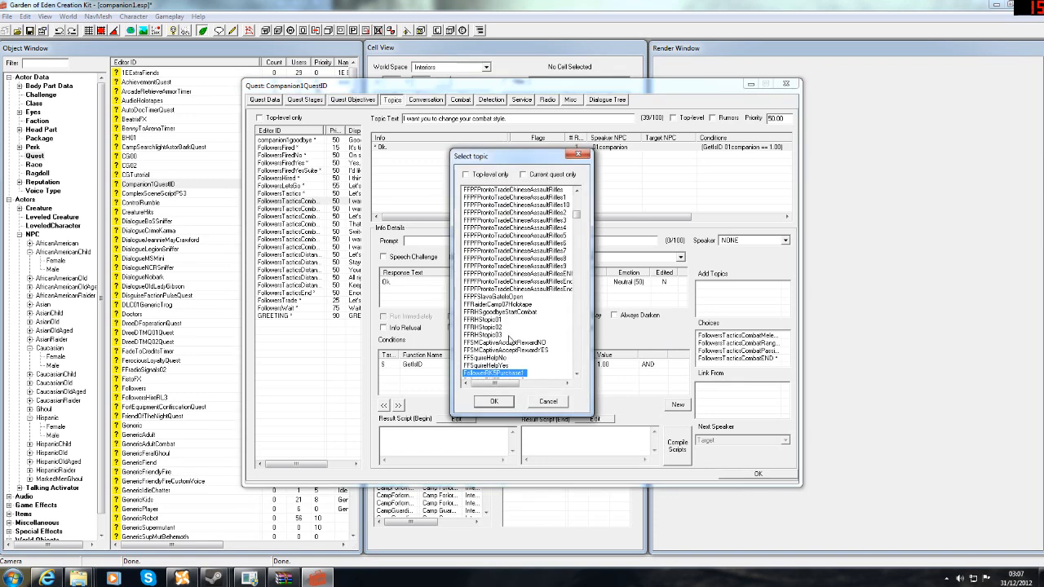
{"action": "type", "text": "st"}
{"action": "left_click", "coordinate": [576, 375]}
{"action": "left_click", "coordinate": [576, 374]}
{"action": "left_click", "coordinate": [576, 374]}
{"action": "left_click", "coordinate": [576, 374]}
{"action": "left_click", "coordinate": [577, 374]}
{"action": "left_click", "coordinate": [541, 358]}
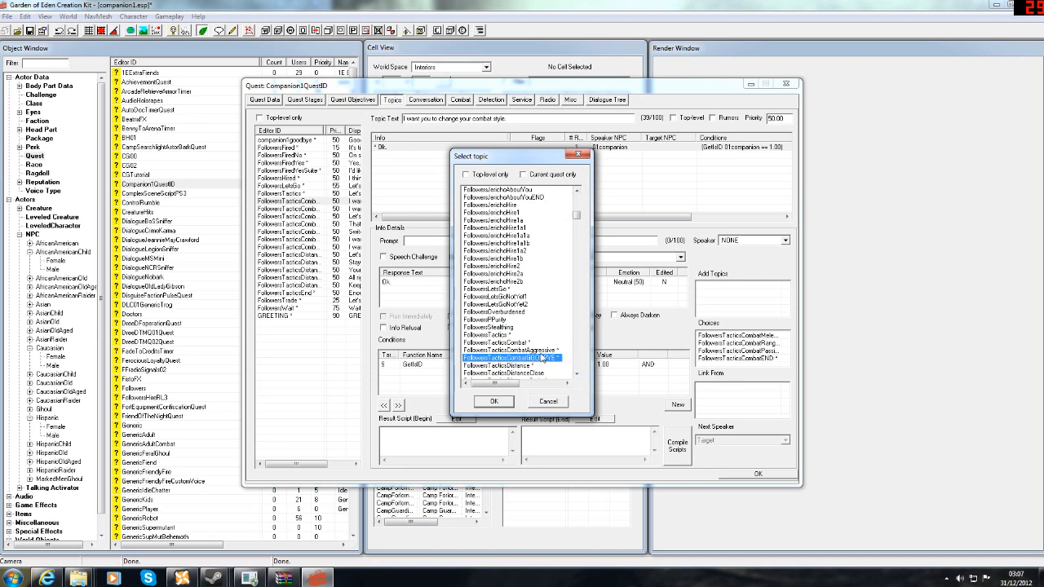
{"action": "double_click", "coordinate": [541, 358]}
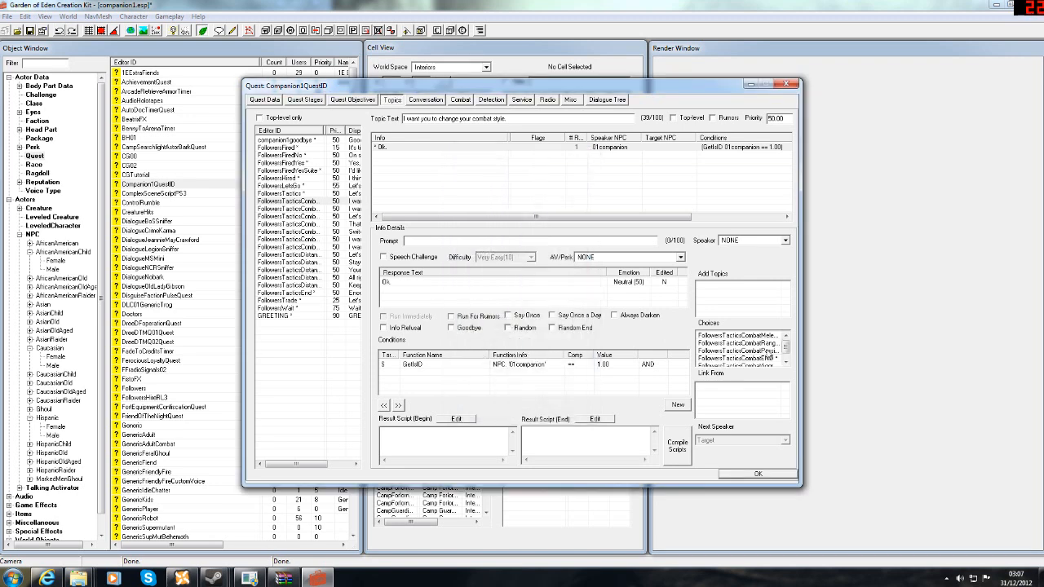
{"action": "scroll", "coordinate": [771, 359], "scroll_direction": "down", "scroll_amount": 1}
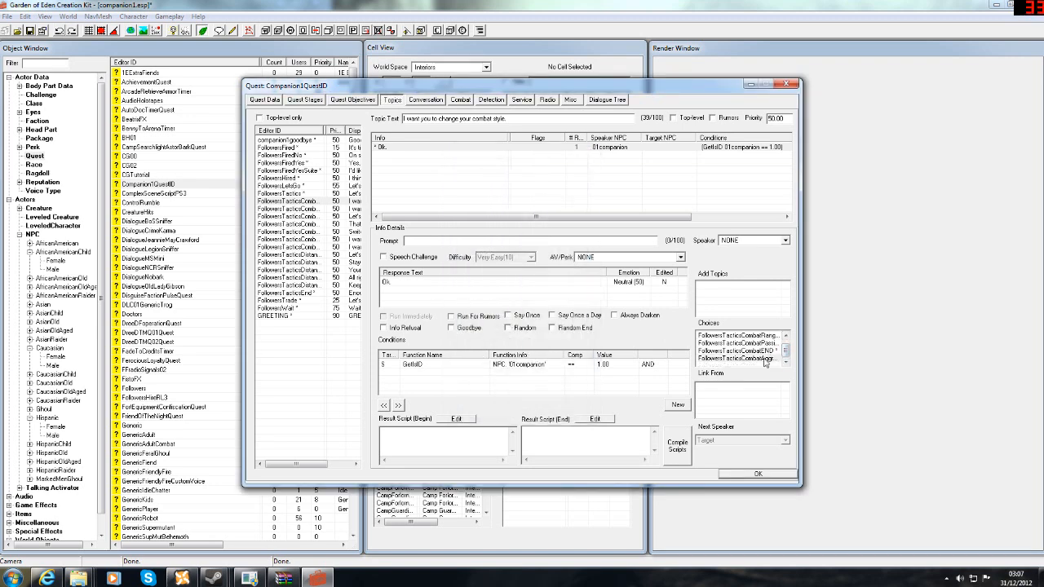
Step: Add FollowersTacticsCombatGOODBYE as a choice of the FollowersTacticsCombat info "Ok."
{"action": "right_click", "coordinate": [765, 363]}
{"action": "left_click", "coordinate": [787, 374]}
{"action": "left_click", "coordinate": [498, 351]}
{"action": "type", "text": "fo"}
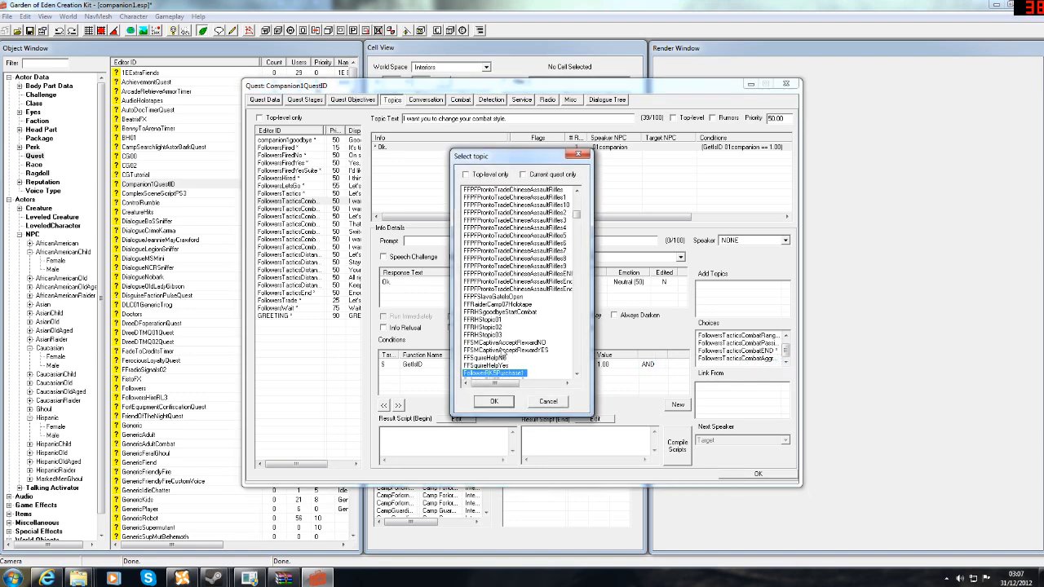
{"action": "type", "text": "llowerst"}
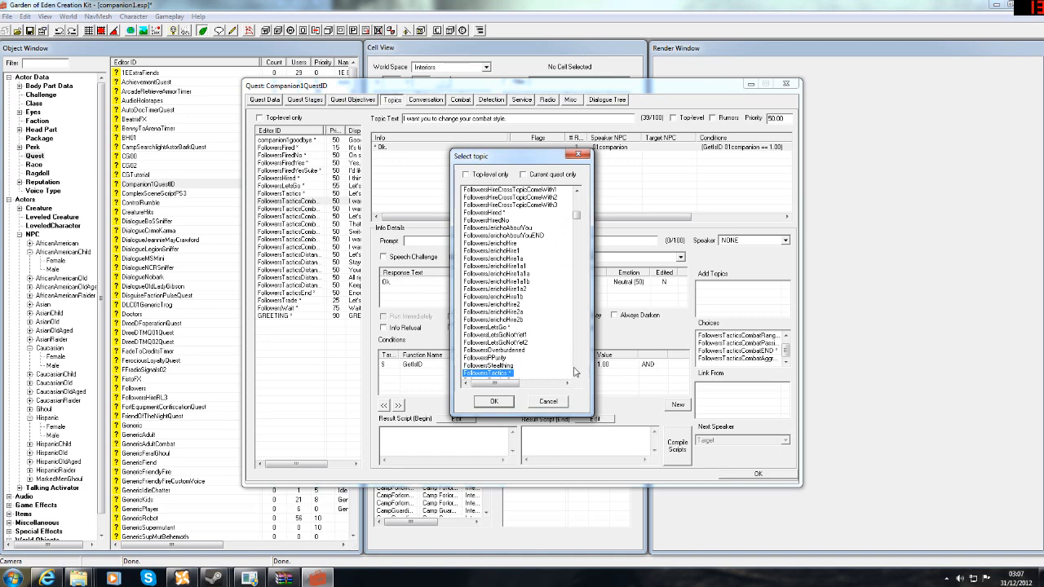
{"action": "left_click", "coordinate": [576, 373]}
{"action": "double_click", "coordinate": [542, 343]}
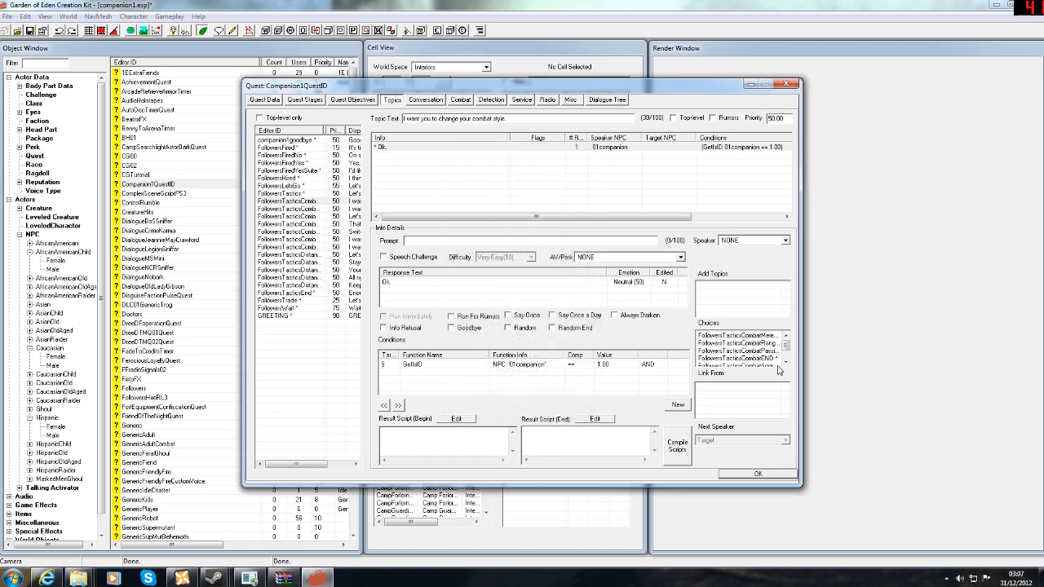
Step: Check the full list of choices linked to the FollowersTacticsCombat info
{"action": "left_click", "coordinate": [748, 337]}
{"action": "left_click", "coordinate": [753, 343]}
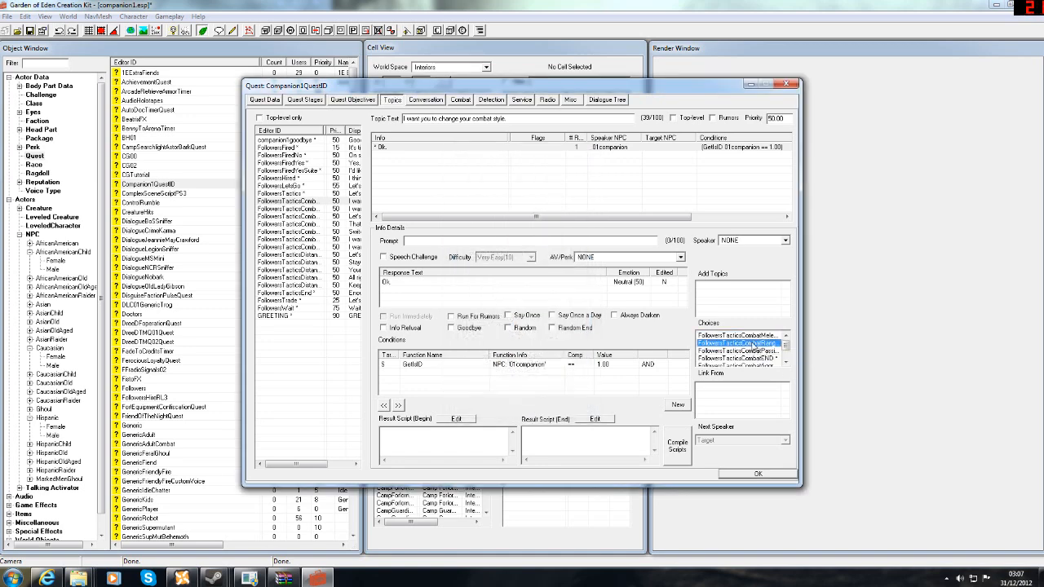
{"action": "left_click", "coordinate": [756, 352]}
{"action": "scroll", "coordinate": [757, 352], "scroll_direction": "down", "scroll_amount": 2}
{"action": "scroll", "coordinate": [759, 355], "scroll_direction": "up", "scroll_amount": 2}
{"action": "scroll", "coordinate": [758, 355], "scroll_direction": "down", "scroll_amount": 2}
{"action": "scroll", "coordinate": [757, 355], "scroll_direction": "up", "scroll_amount": 2}
{"action": "left_click", "coordinate": [314, 208]}
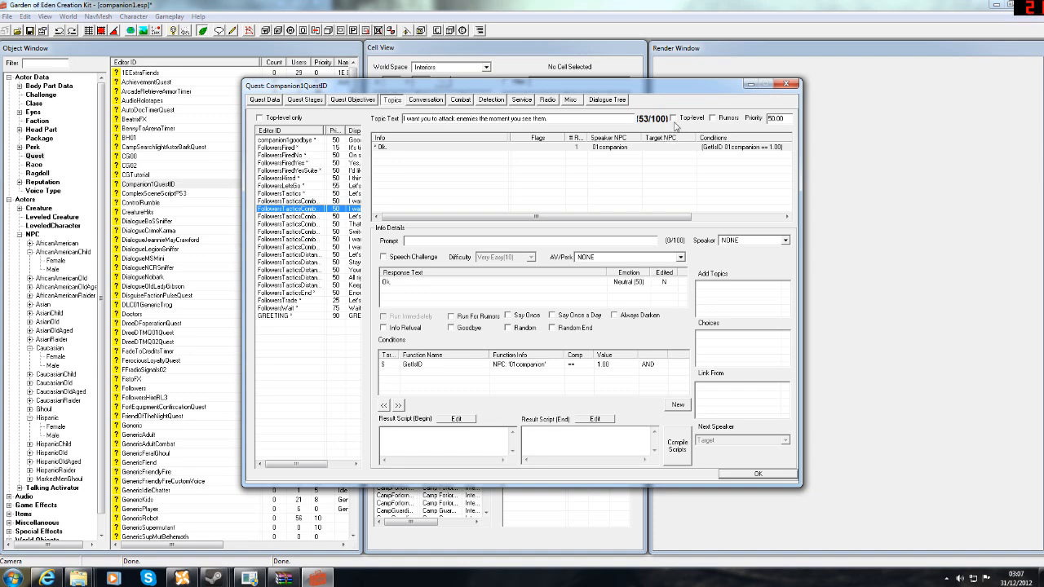
{"action": "right_click", "coordinate": [713, 342]}
{"action": "left_click", "coordinate": [726, 349]}
{"action": "left_click", "coordinate": [548, 401]}
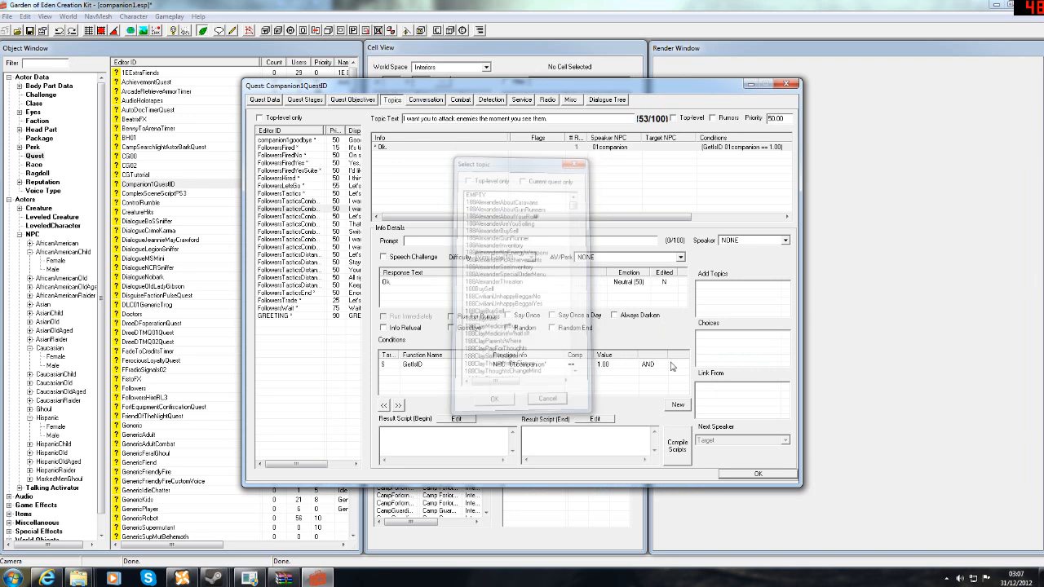
Step: Review the topic texts and Goodbye flags of the FollowersTacticsDistance topics, from FollowersTacticsDistance through the "Keep your distance" topic
{"action": "left_click", "coordinate": [308, 209]}
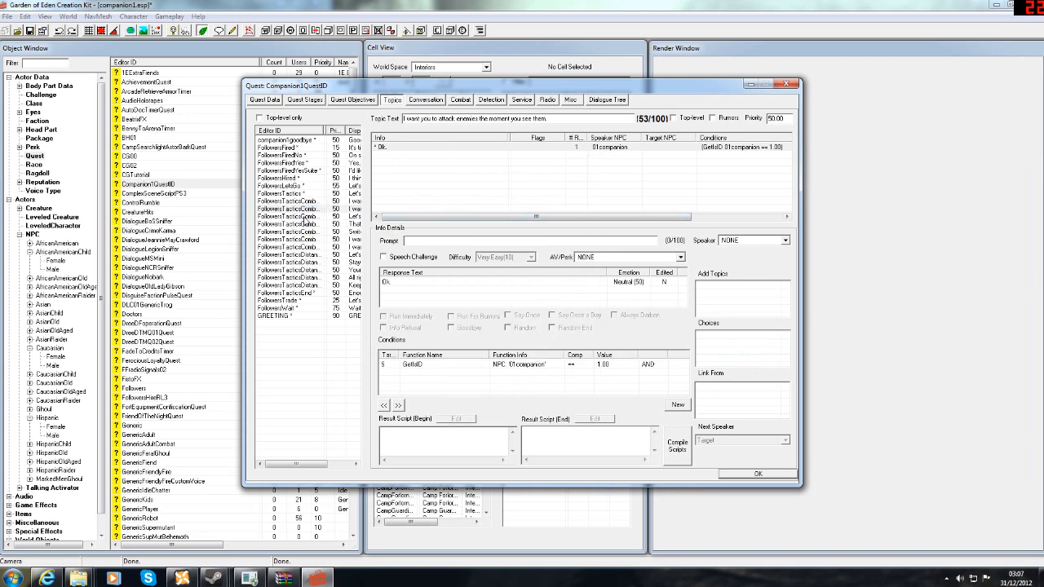
{"action": "left_click", "coordinate": [307, 216]}
{"action": "left_click", "coordinate": [286, 255]}
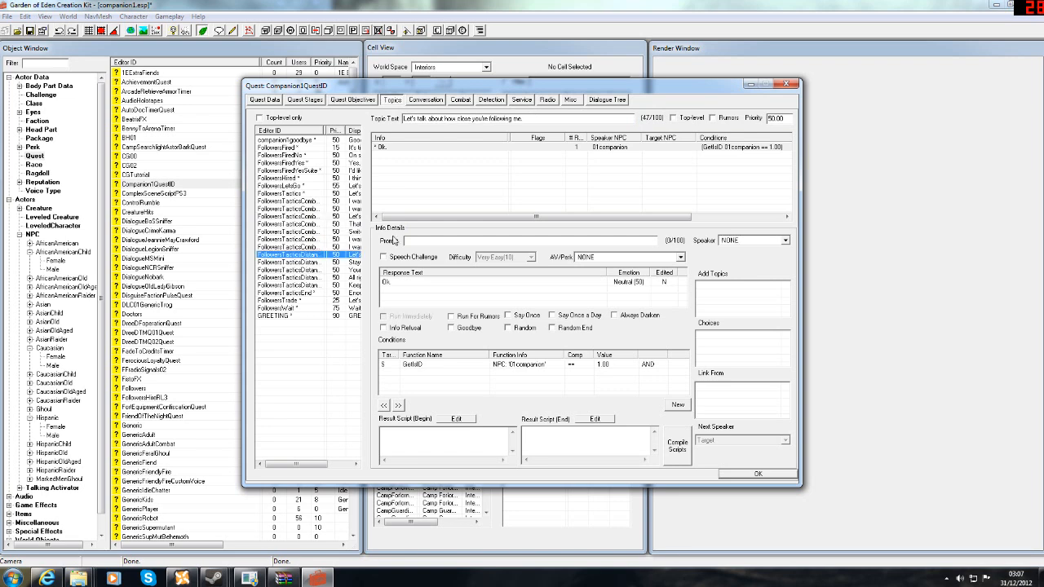
{"action": "left_click", "coordinate": [316, 262]}
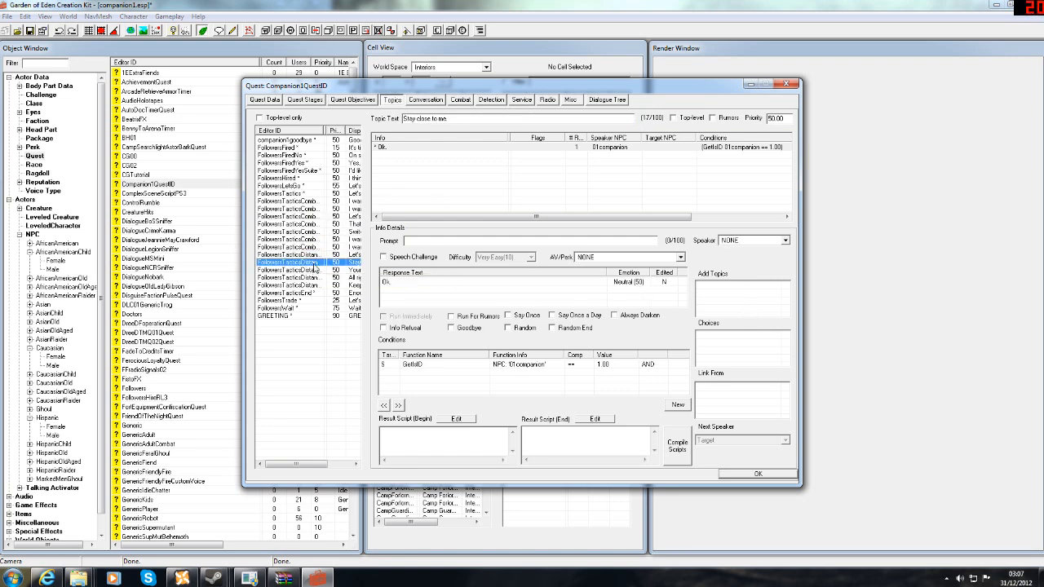
{"action": "left_click", "coordinate": [314, 269]}
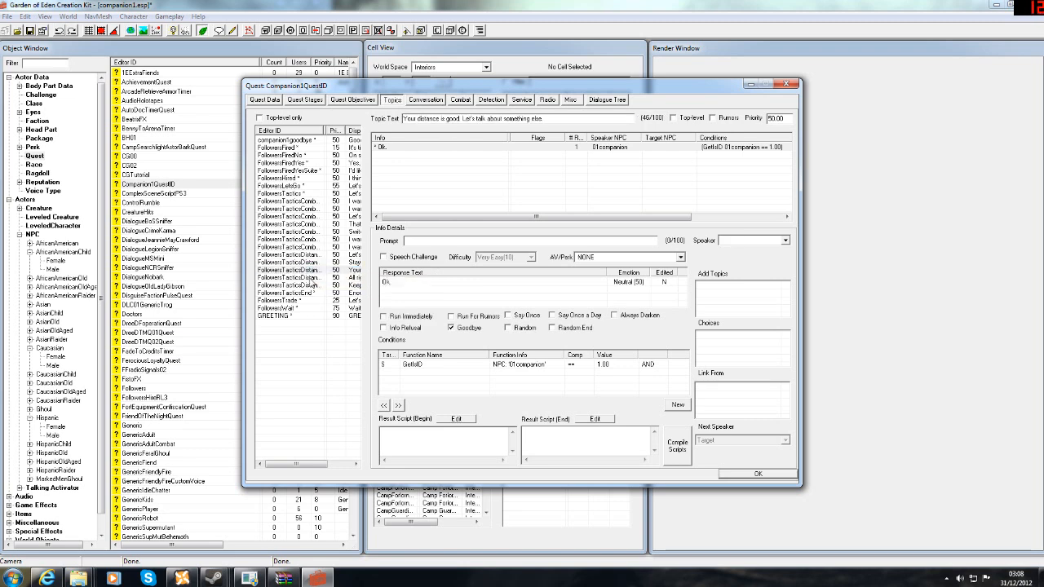
{"action": "left_click", "coordinate": [310, 278]}
{"action": "left_click", "coordinate": [308, 285]}
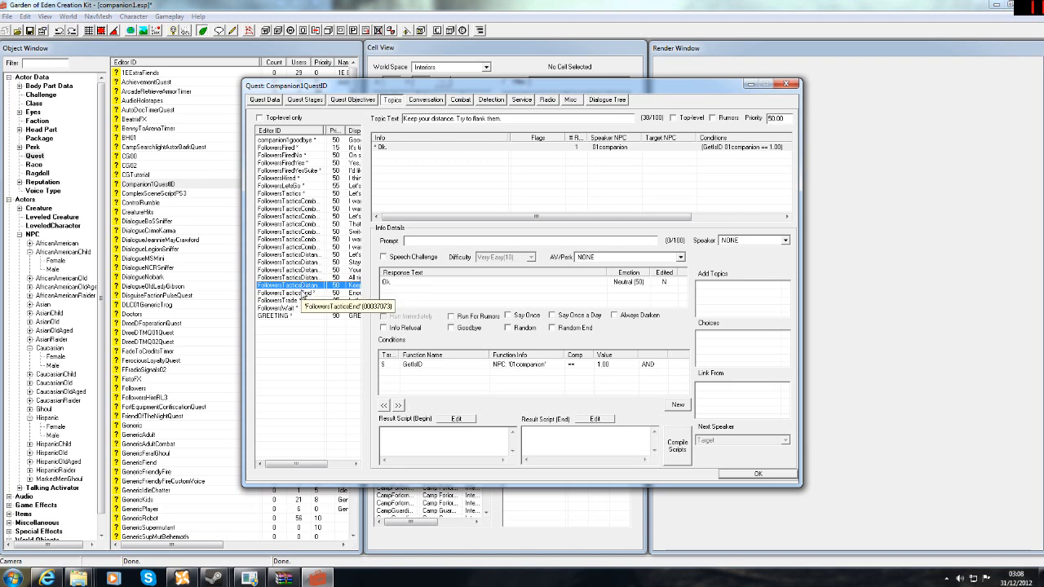
{"action": "left_click", "coordinate": [308, 278]}
{"action": "left_click", "coordinate": [308, 278]}
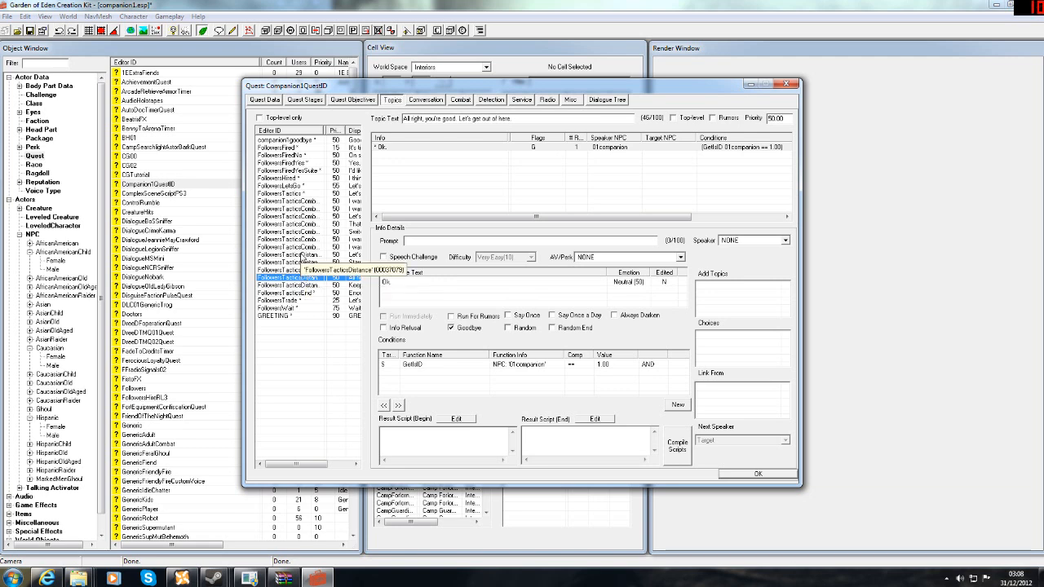
{"action": "left_click", "coordinate": [301, 255]}
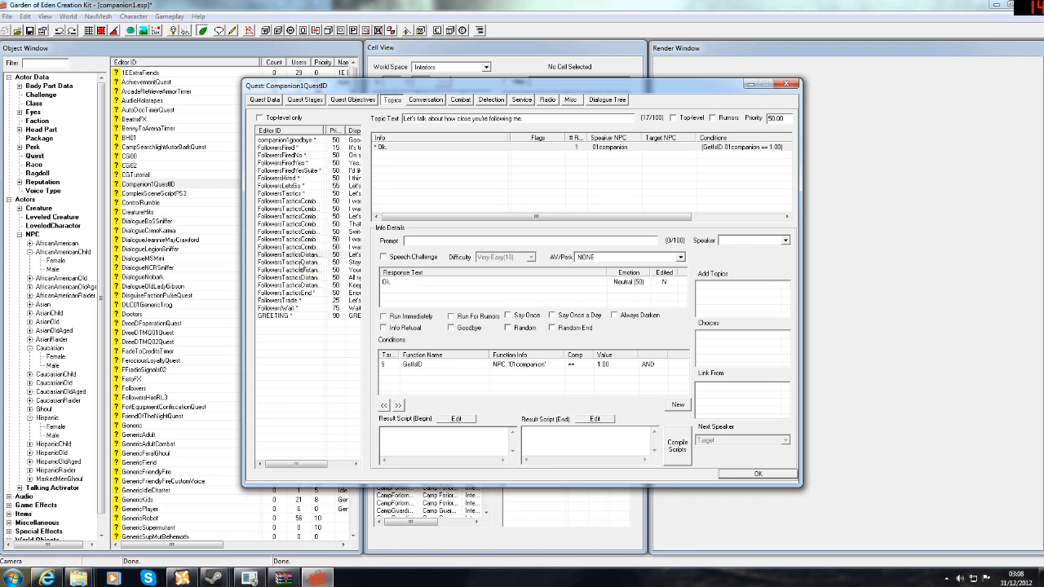
{"action": "left_click", "coordinate": [302, 263]}
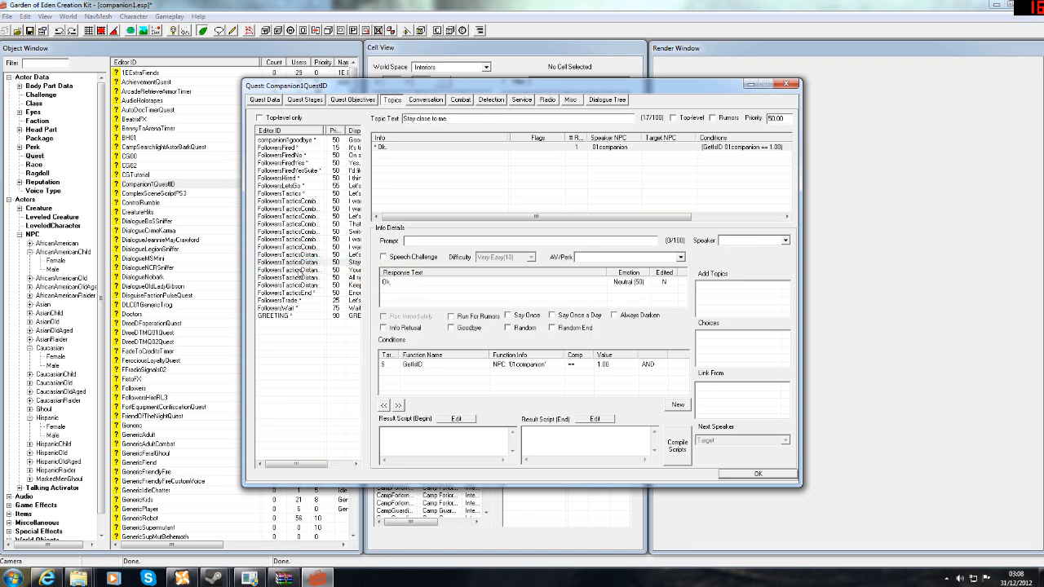
{"action": "left_click", "coordinate": [300, 269]}
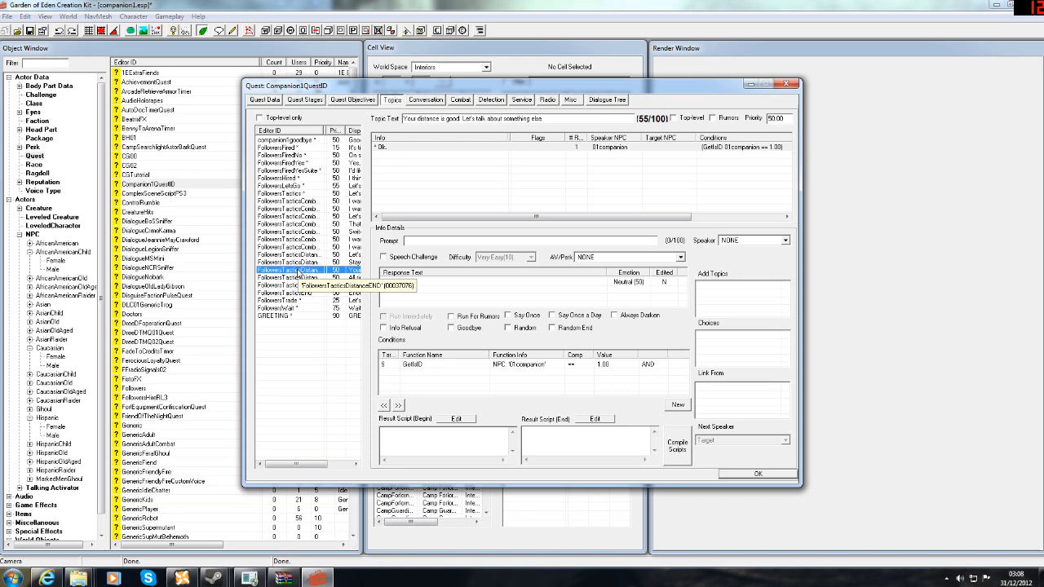
{"action": "left_click", "coordinate": [300, 277]}
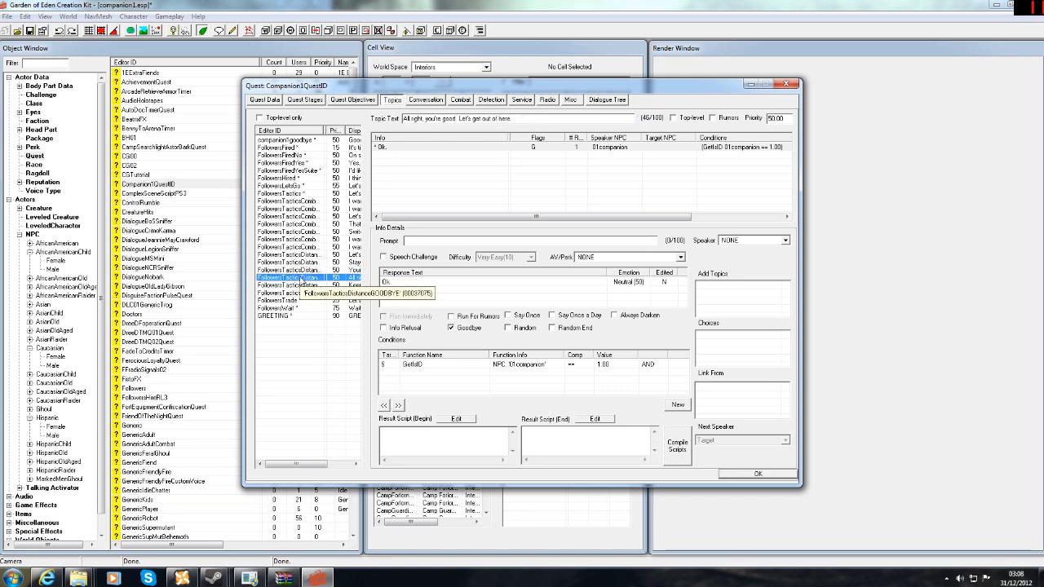
{"action": "left_click", "coordinate": [301, 284]}
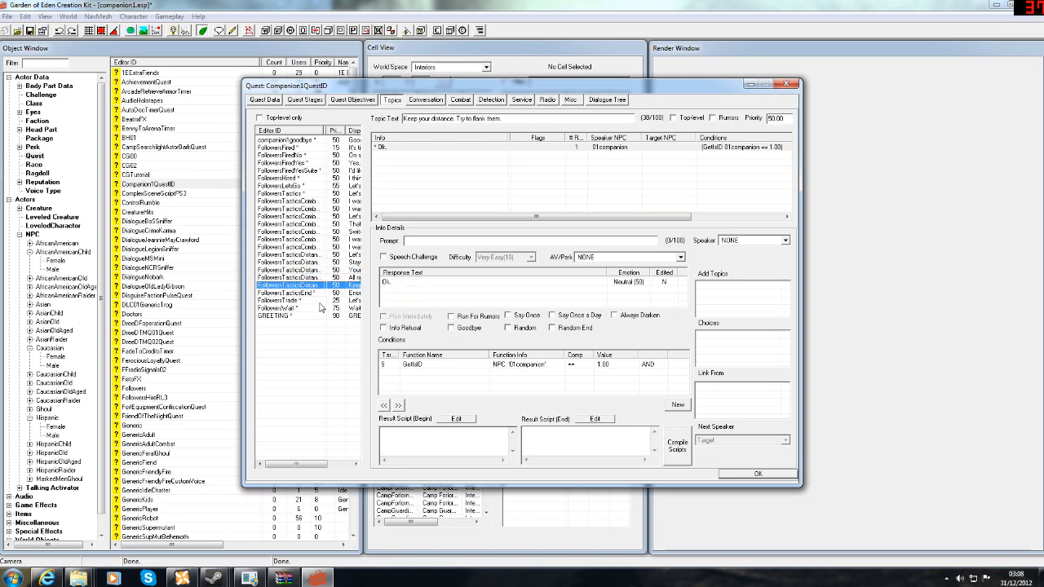
{"action": "left_click", "coordinate": [295, 256]}
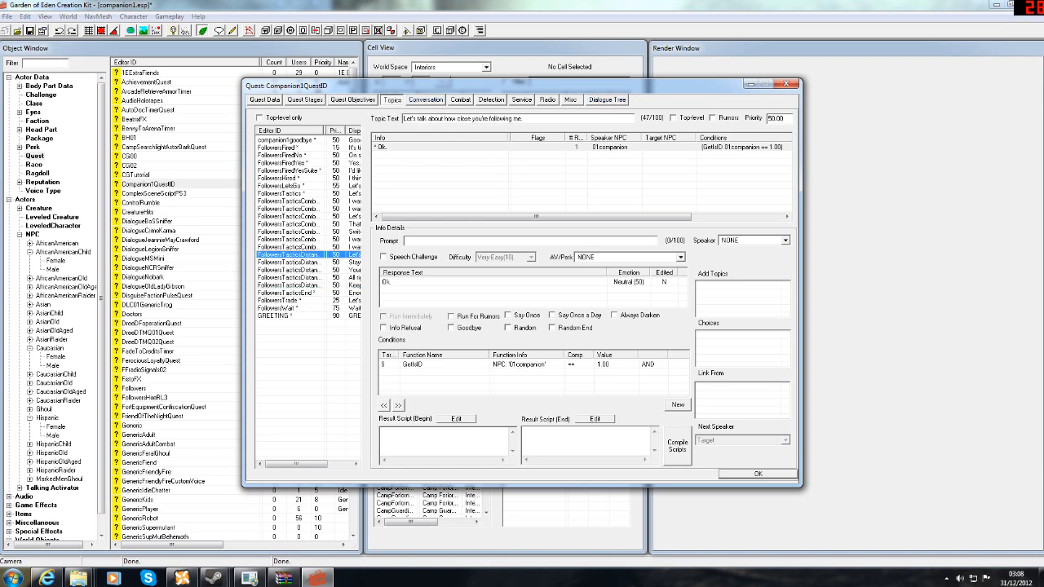
{"action": "left_click", "coordinate": [286, 301]}
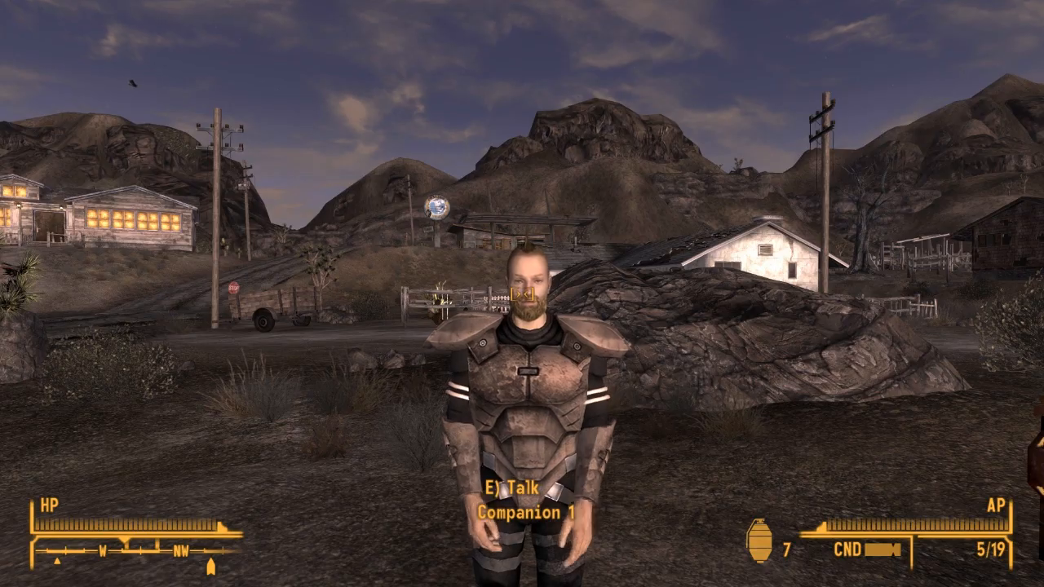
Step: Switch to Fallout New Vegas, talk to Companion 1 and test the combat style branch of the tactics dialogue, returning through "Let's talk about something else."
{"action": "key", "text": "e"}
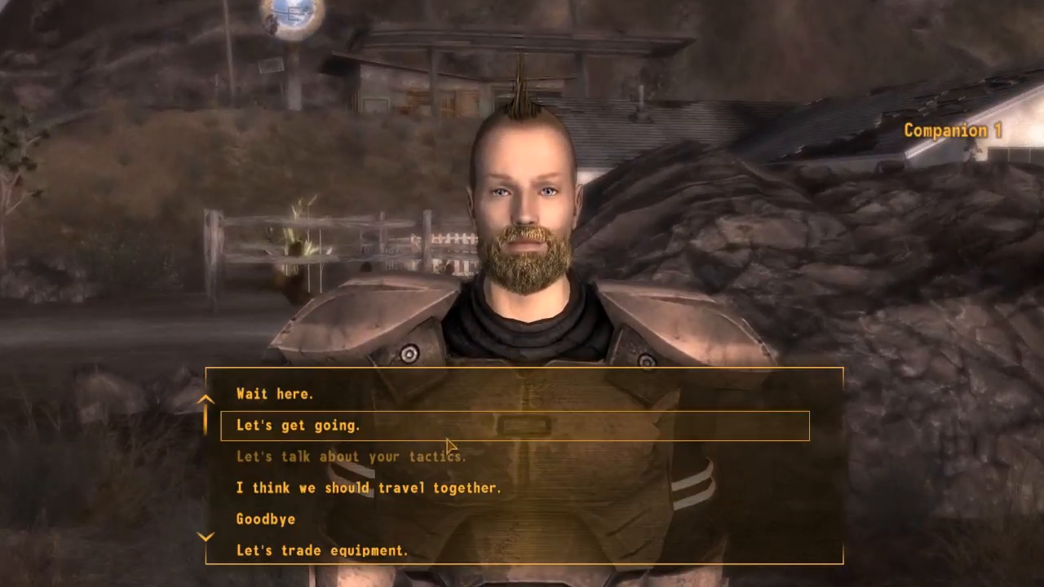
{"action": "left_click", "coordinate": [440, 469]}
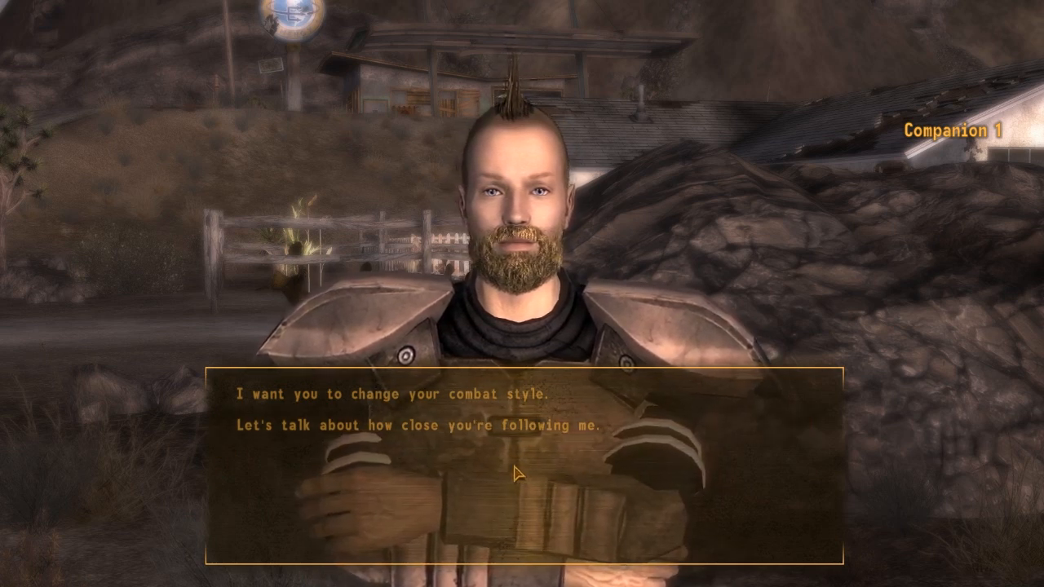
{"action": "left_click", "coordinate": [461, 399]}
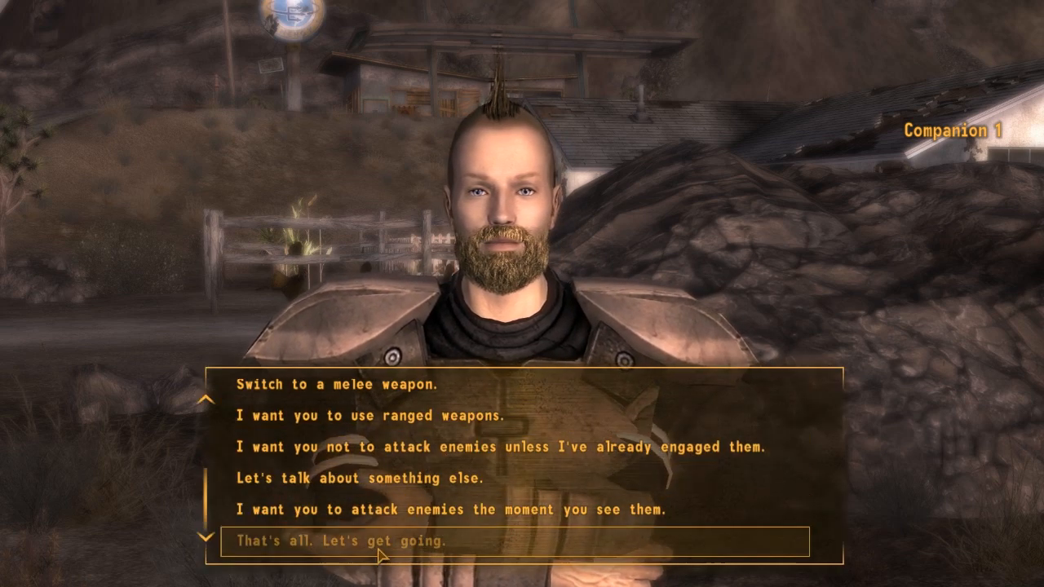
{"action": "left_click", "coordinate": [387, 484]}
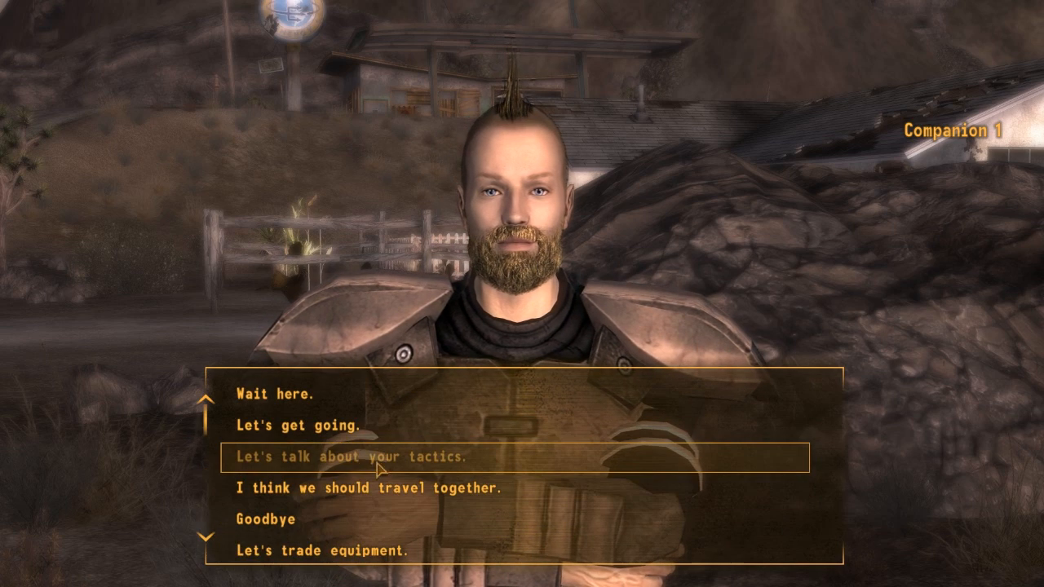
Step: Test the companion's conversation endings by choosing "Goodbye" and, in a new conversation, "Time for me to go."
{"action": "scroll", "coordinate": [390, 491], "scroll_direction": "down", "scroll_amount": 1}
{"action": "scroll", "coordinate": [375, 481], "scroll_direction": "down", "scroll_amount": 1}
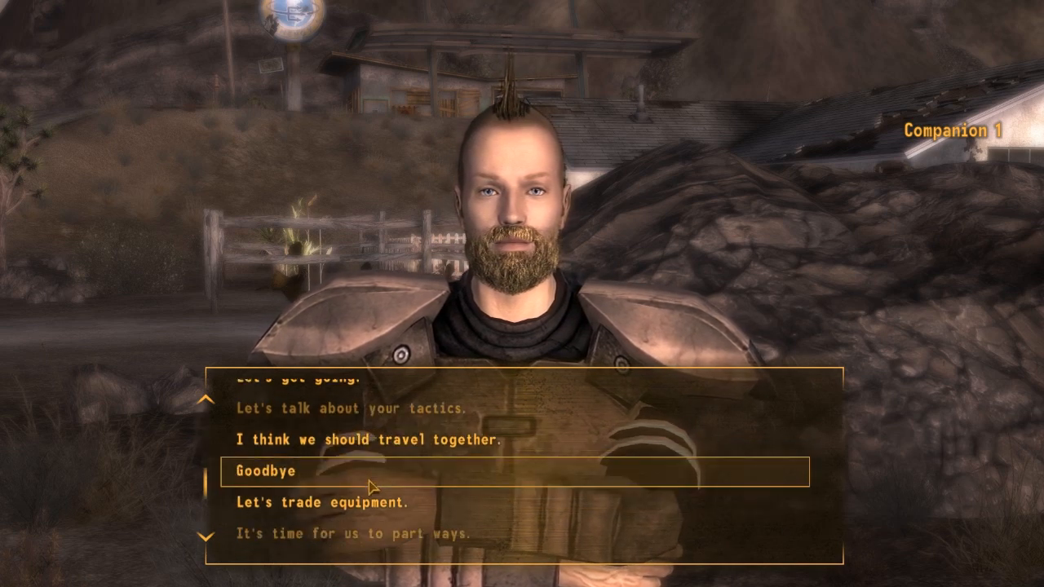
{"action": "left_click", "coordinate": [326, 446]}
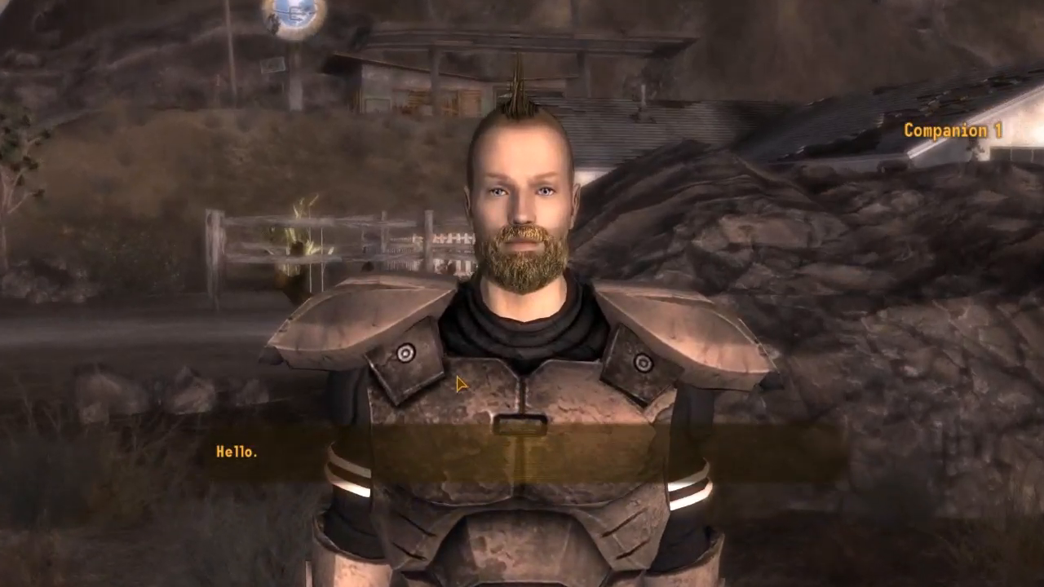
{"action": "scroll", "coordinate": [363, 487], "scroll_direction": "down", "scroll_amount": 2}
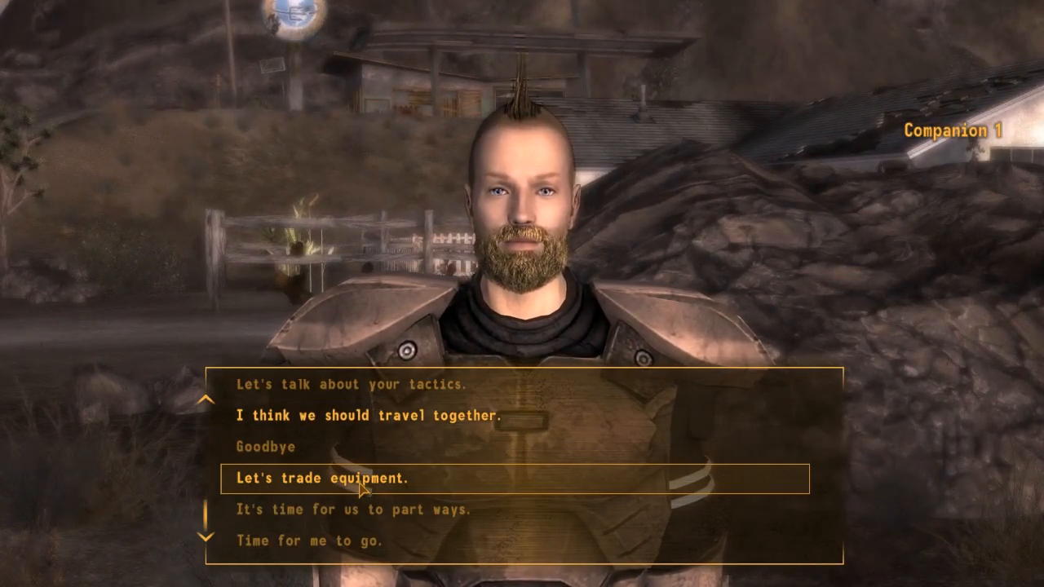
{"action": "left_click", "coordinate": [338, 539]}
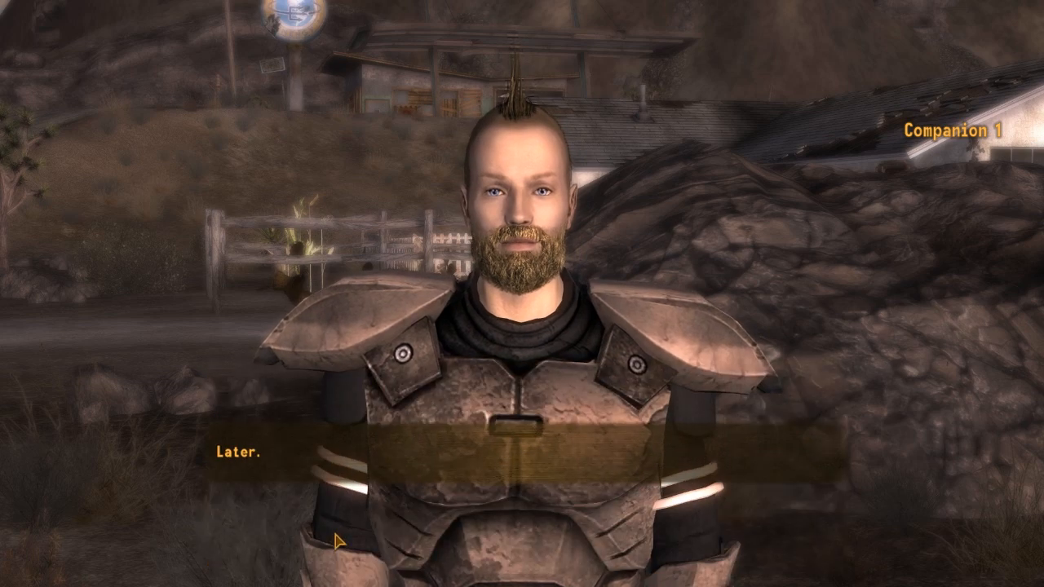
Step: Talk to Companion 1 again and look through the whole list of dialogue topics
{"action": "key", "text": "e"}
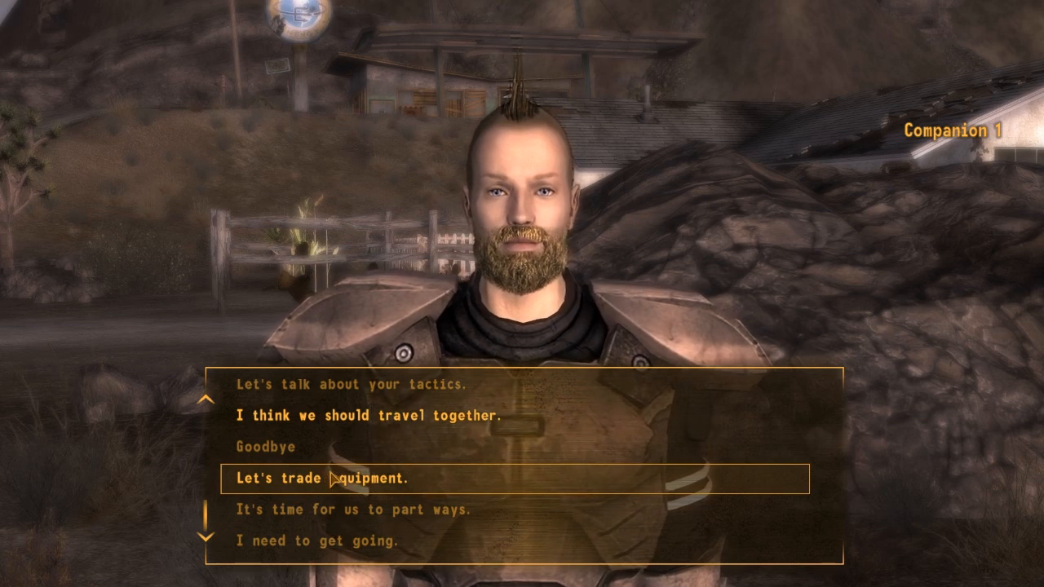
{"action": "scroll", "coordinate": [338, 489], "scroll_direction": "up", "scroll_amount": 2}
{"action": "scroll", "coordinate": [337, 493], "scroll_direction": "down", "scroll_amount": 2}
{"action": "scroll", "coordinate": [338, 493], "scroll_direction": "up", "scroll_amount": 2}
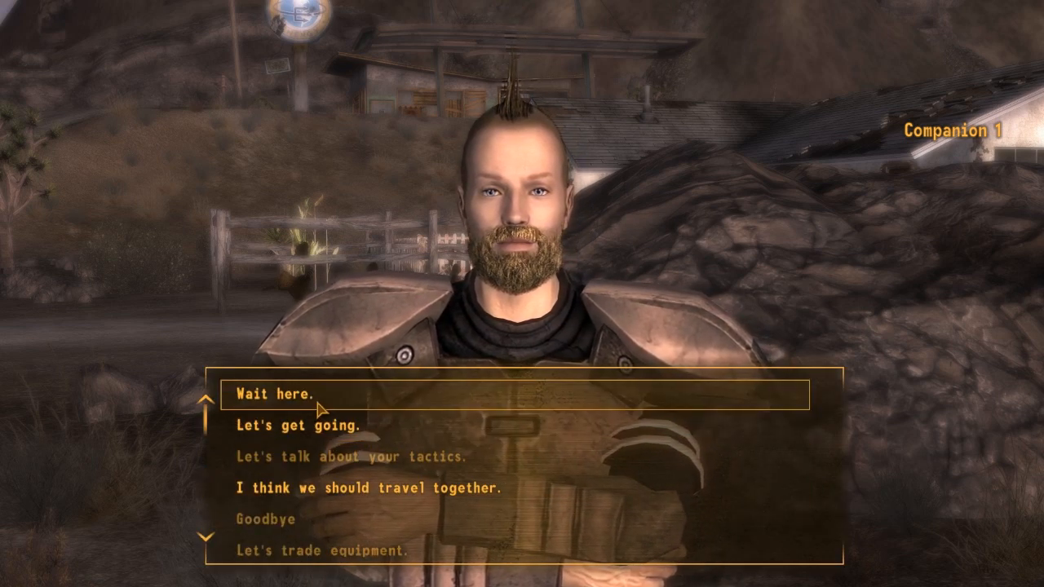
{"action": "scroll", "coordinate": [325, 432], "scroll_direction": "down", "scroll_amount": 2}
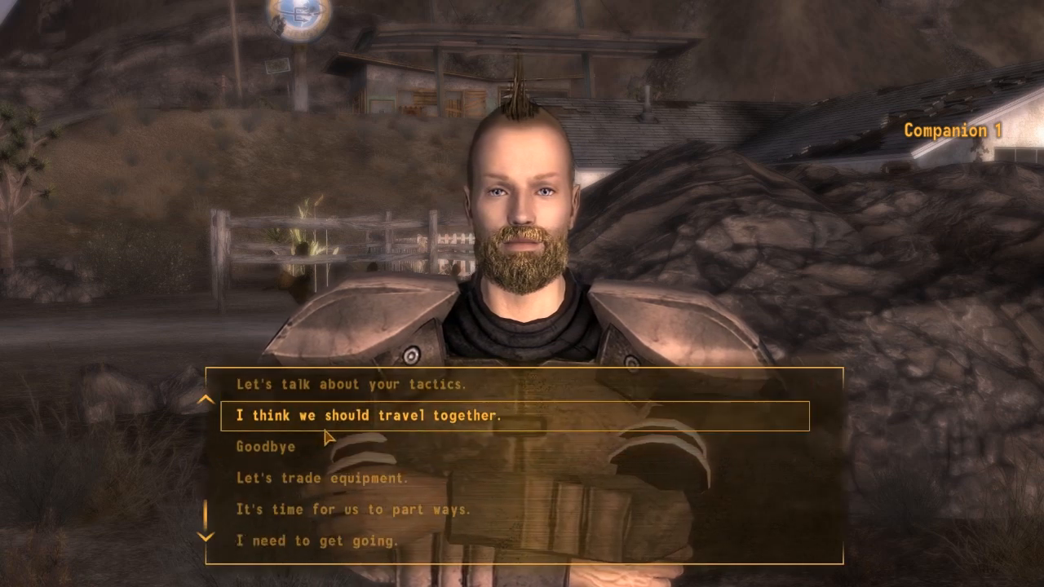
Step: Test the dialogue by choosing "I think we should travel together.", then dismissing the companion with "It's time for us to part ways." and "Yes, I'm sure."
{"action": "scroll", "coordinate": [351, 505], "scroll_direction": "up", "scroll_amount": 2}
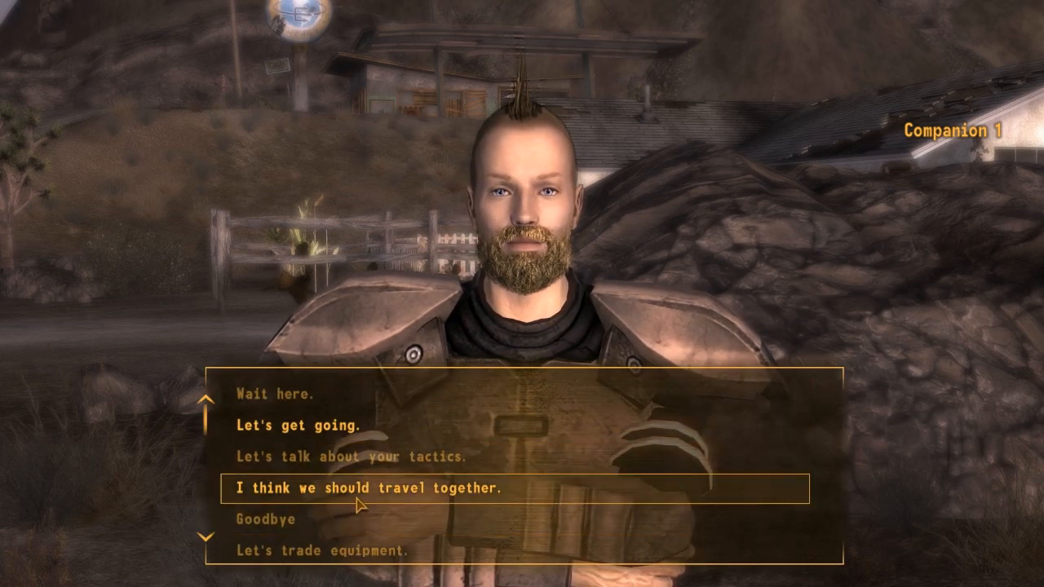
{"action": "scroll", "coordinate": [357, 504], "scroll_direction": "down", "scroll_amount": 2}
{"action": "left_click", "coordinate": [348, 508]}
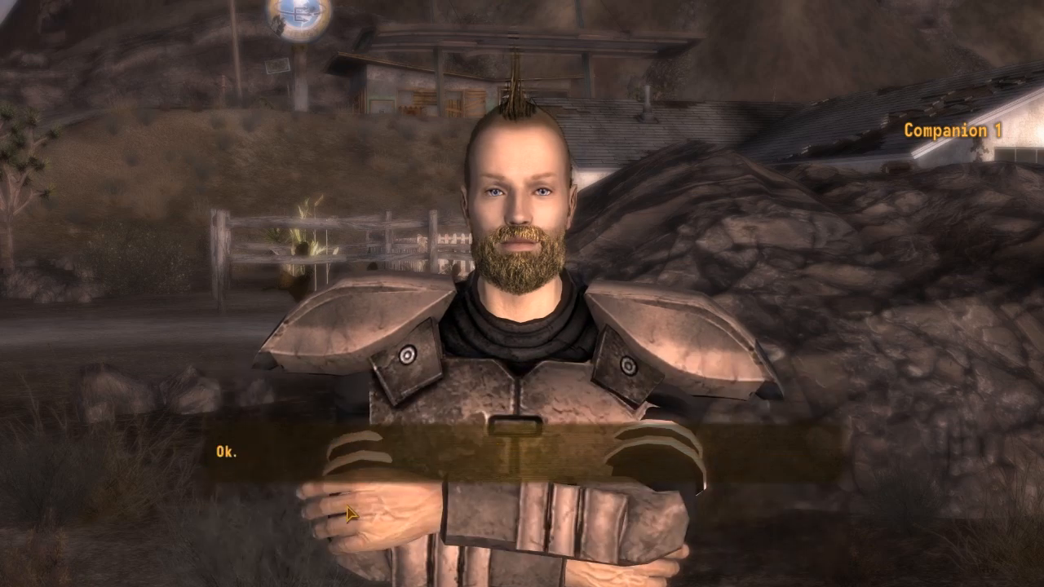
{"action": "scroll", "coordinate": [359, 519], "scroll_direction": "down", "scroll_amount": 2}
{"action": "left_click", "coordinate": [360, 519]}
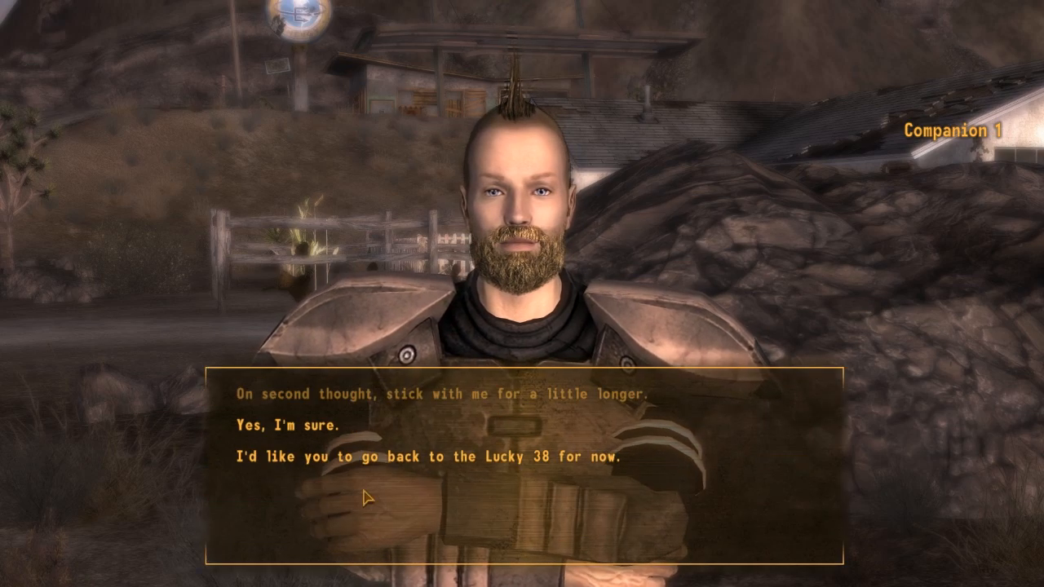
{"action": "left_click", "coordinate": [269, 428]}
Step: Walk around outside the general store to check how the companion behaves after being dismissed
{"action": "key", "text": "s"}
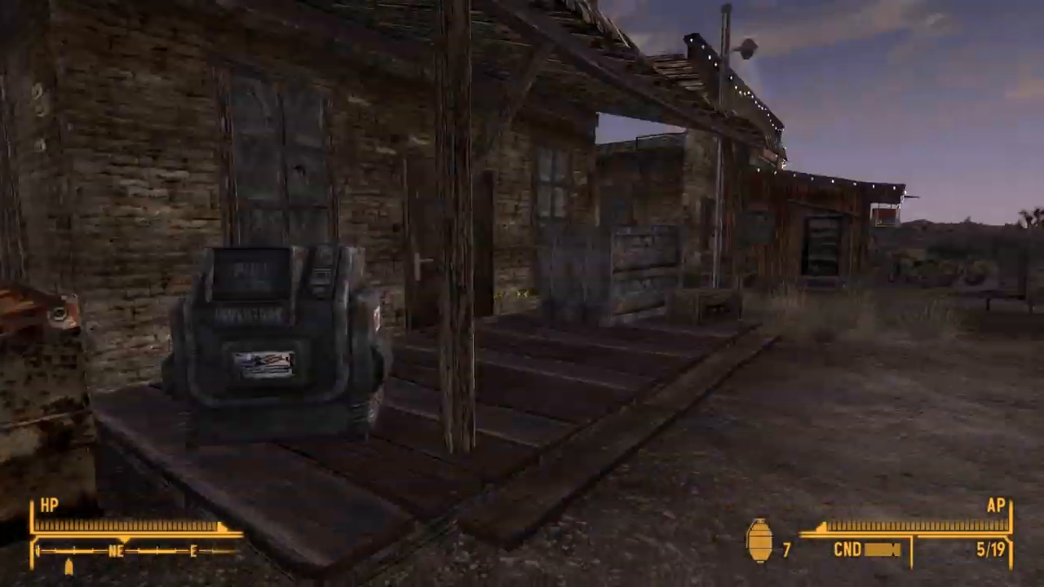
{"action": "key", "text": "w"}
{"action": "key", "text": "w"}
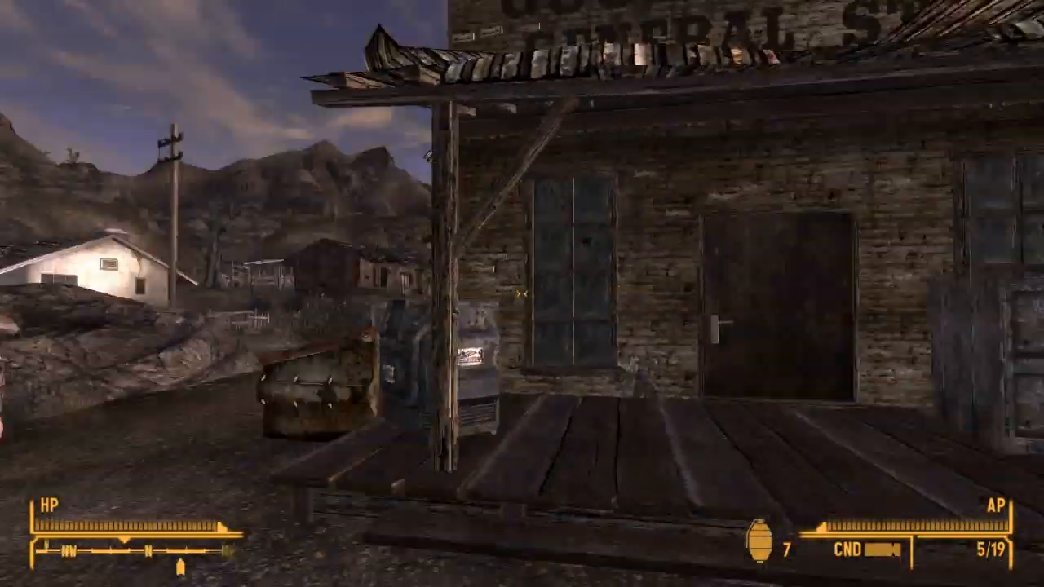
{"action": "key", "text": "e"}
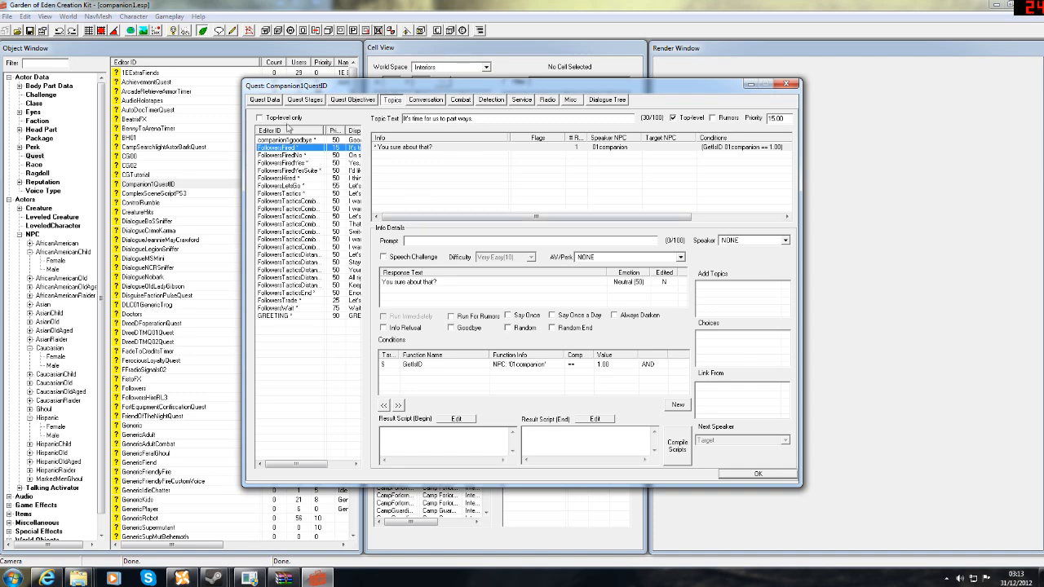
Step: Switch to the Garden of Eden Creation Kit and add FollowersFiredNo to the choices of the FollowersFired response "You sure about that?"
{"action": "right_click", "coordinate": [703, 352]}
{"action": "left_click", "coordinate": [730, 364]}
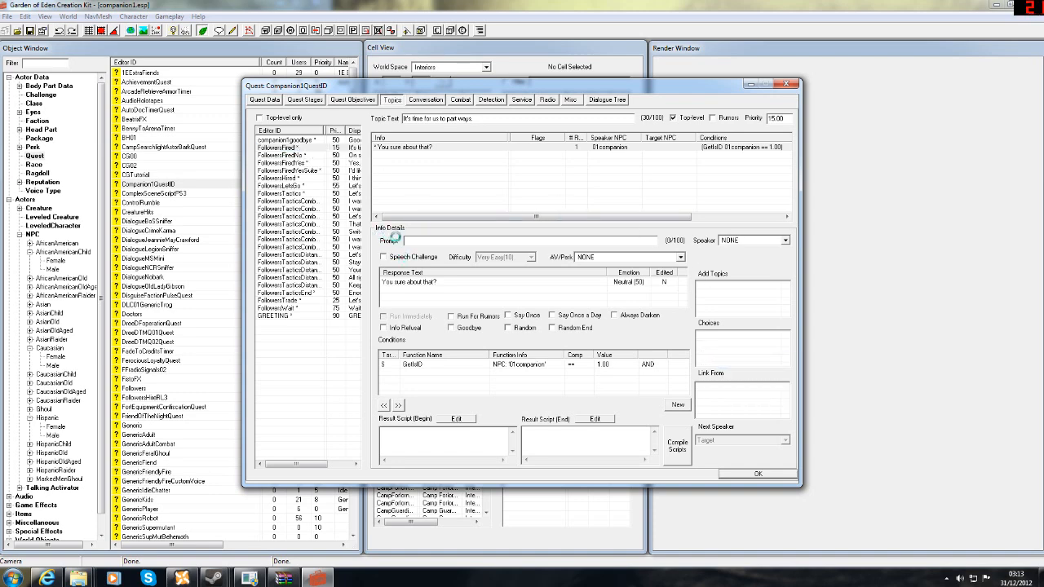
{"action": "left_click", "coordinate": [492, 281]}
{"action": "type", "text": "fo"}
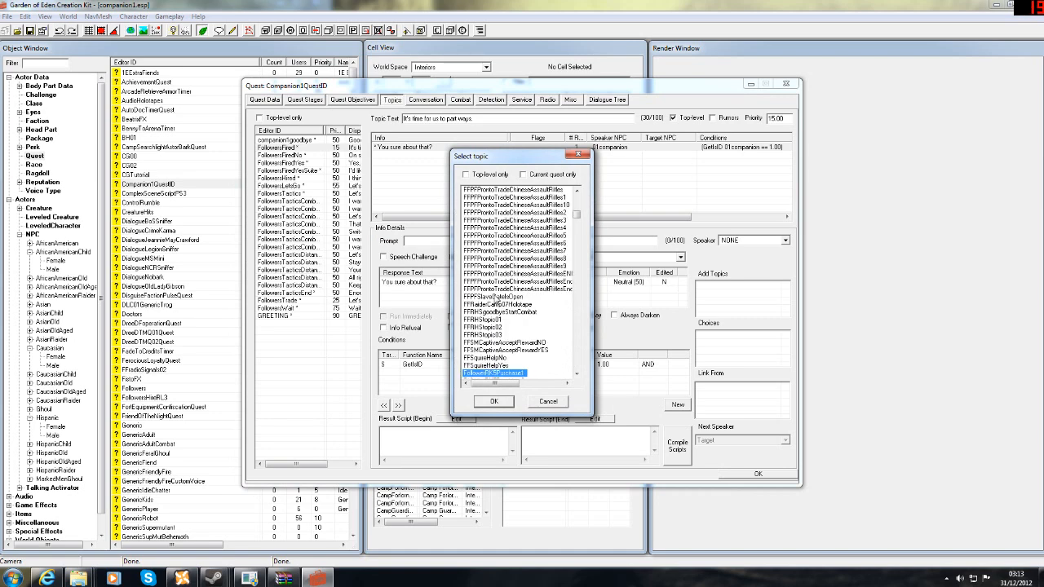
{"action": "type", "text": "llowersf"}
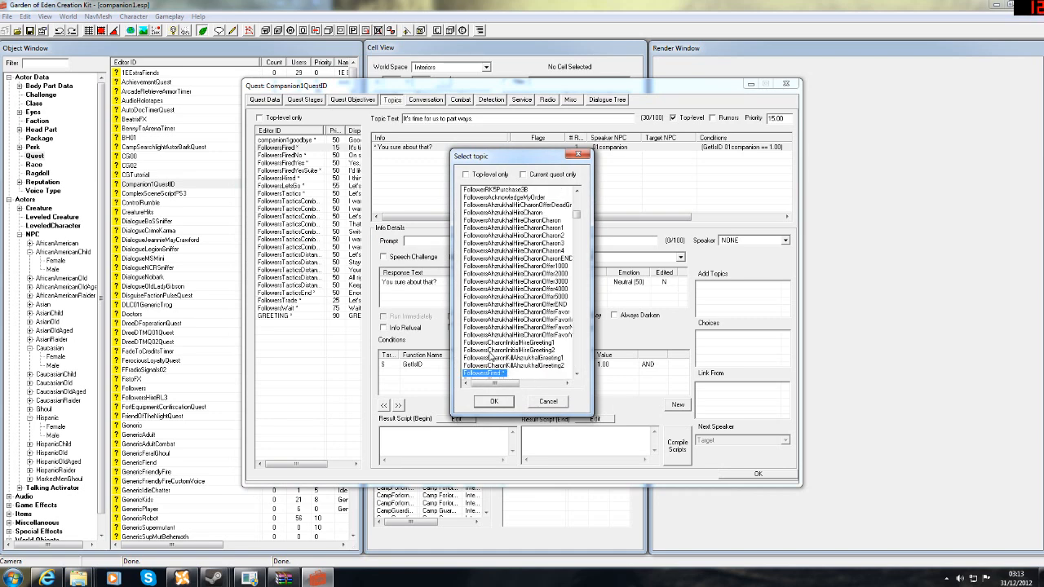
{"action": "left_click", "coordinate": [578, 375]}
{"action": "left_click", "coordinate": [578, 375]}
{"action": "left_click", "coordinate": [504, 367]}
{"action": "left_click", "coordinate": [499, 400]}
Step: Add FollowersFiredYes to the choices of the FollowersFired response
{"action": "right_click", "coordinate": [736, 355]}
{"action": "left_click", "coordinate": [756, 364]}
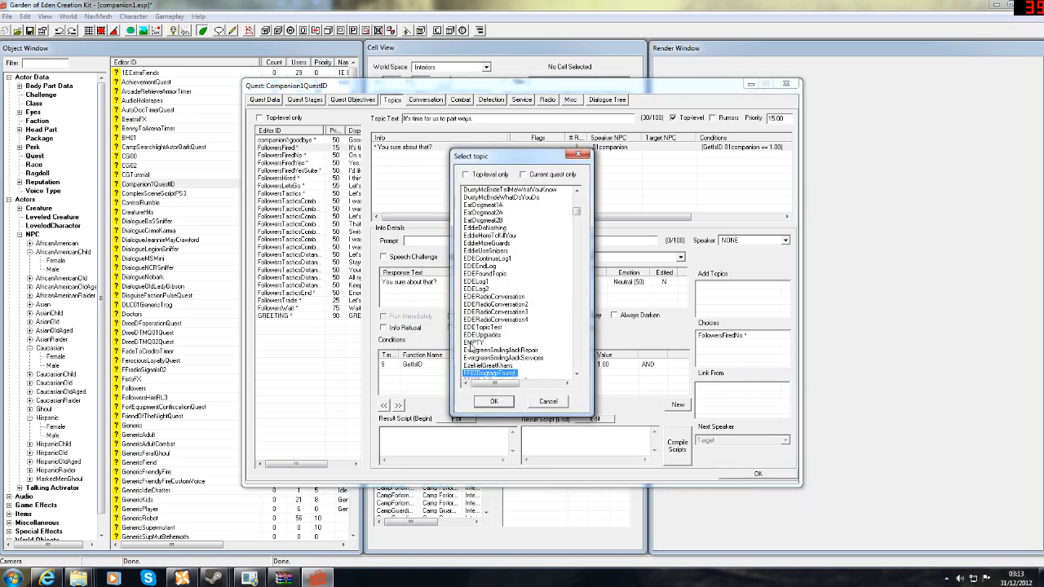
{"action": "type", "text": "sf"}
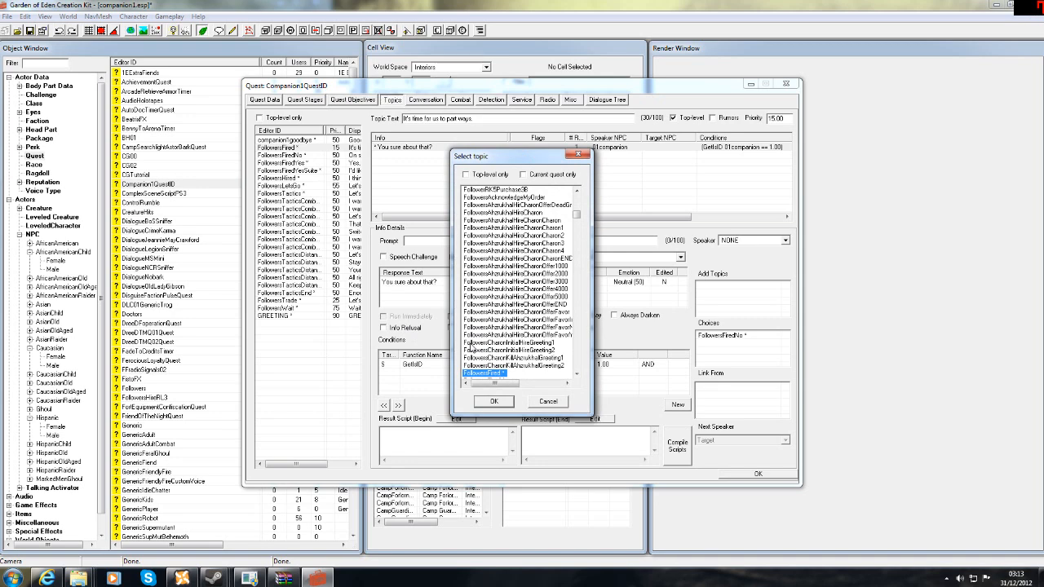
{"action": "left_click", "coordinate": [577, 373]}
{"action": "left_click", "coordinate": [508, 328]}
{"action": "double_click", "coordinate": [506, 328]}
Step: Add FollowersFiredYesSuite to the FollowersFired choices, close the quest and save companion1.esp
{"action": "right_click", "coordinate": [739, 354]}
{"action": "left_click", "coordinate": [761, 363]}
{"action": "double_click", "coordinate": [515, 359]}
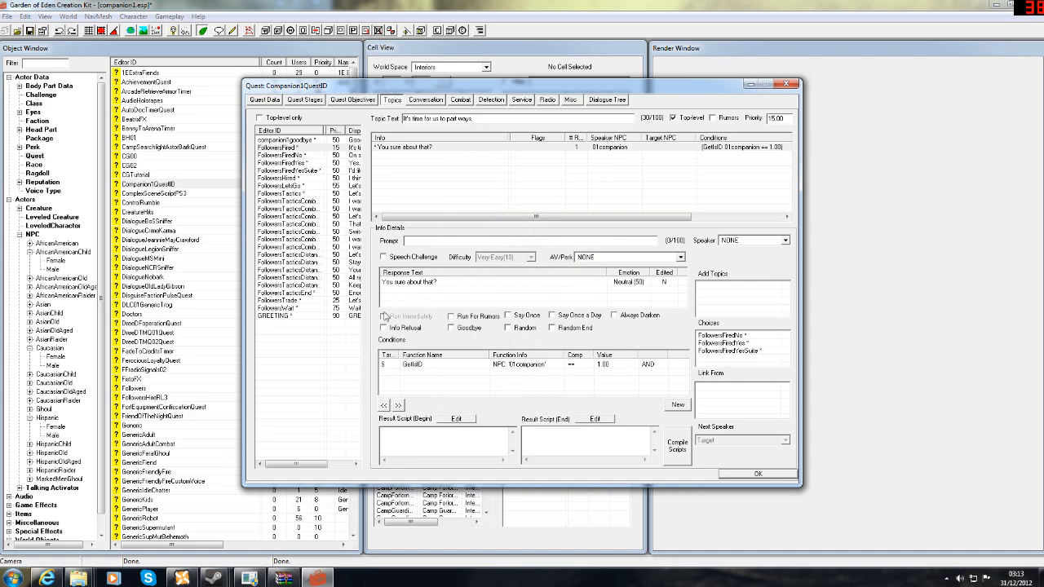
{"action": "left_click", "coordinate": [742, 475]}
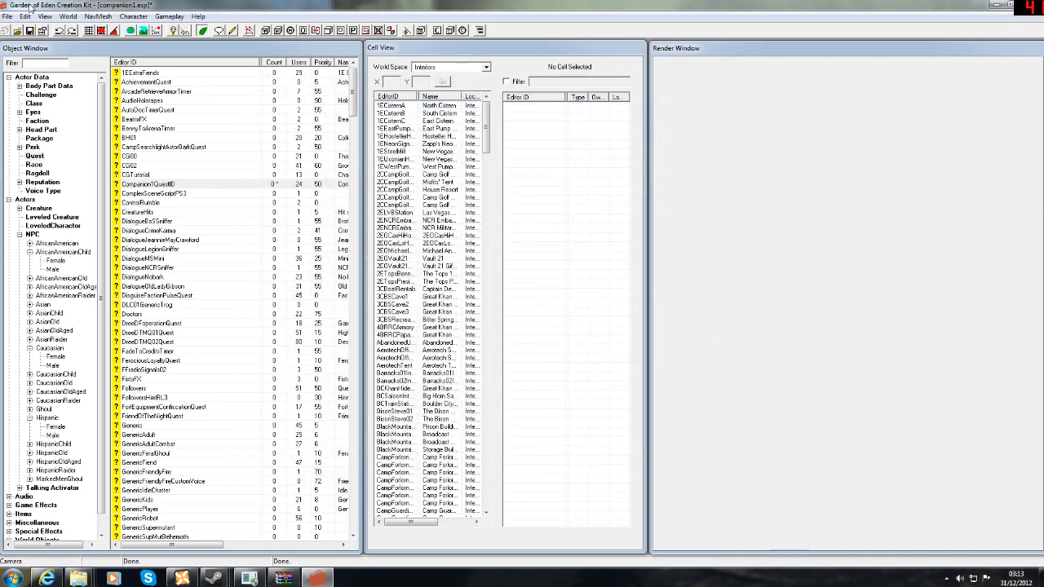
{"action": "left_click", "coordinate": [30, 30]}
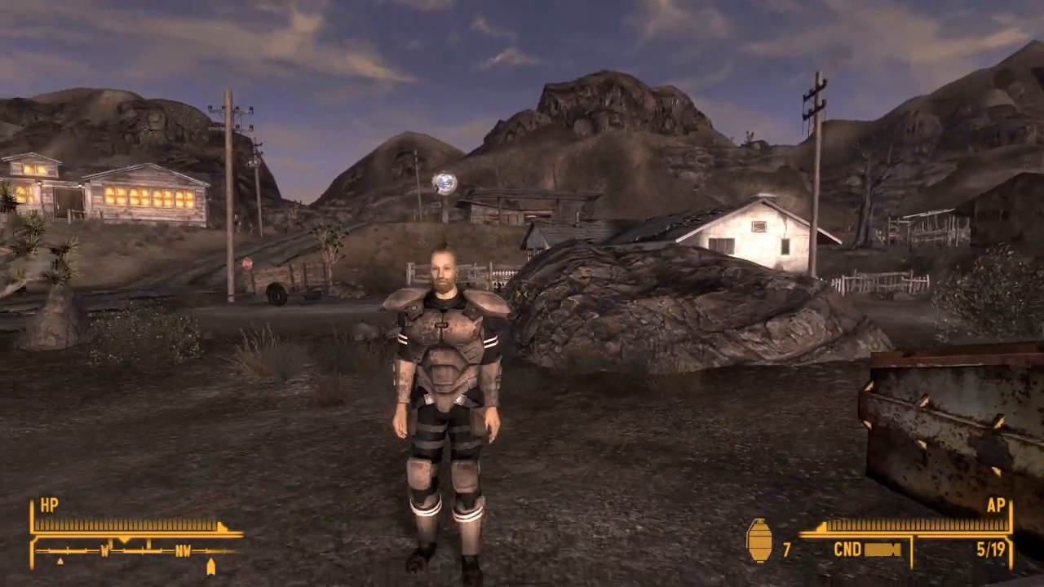
Step: Switch to Fallout New Vegas and walk around Companion 1 near the general store to observe his behaviour
{"action": "key", "text": "d"}
{"action": "key", "text": "a"}
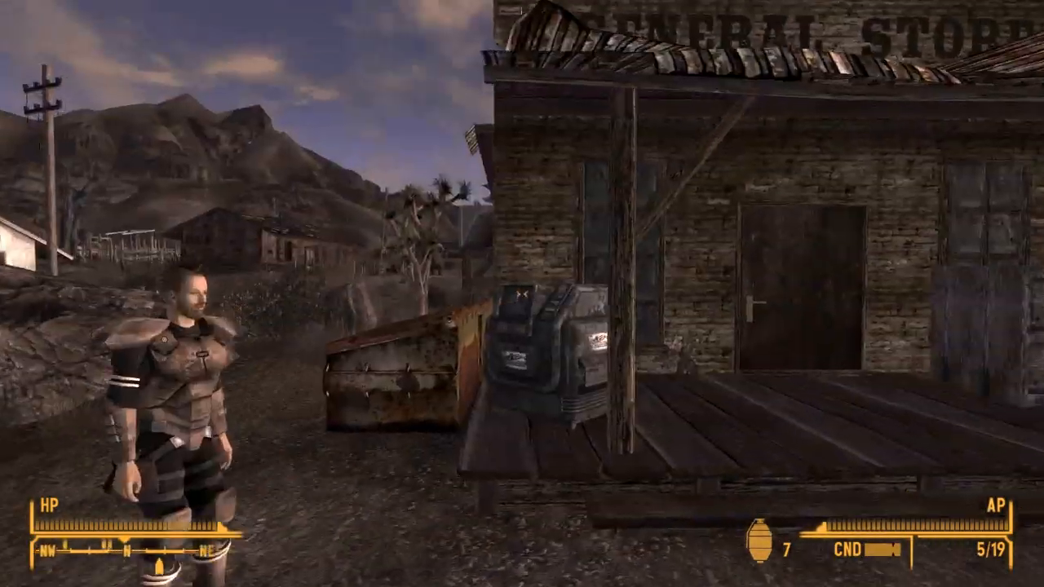
{"action": "key", "text": "w"}
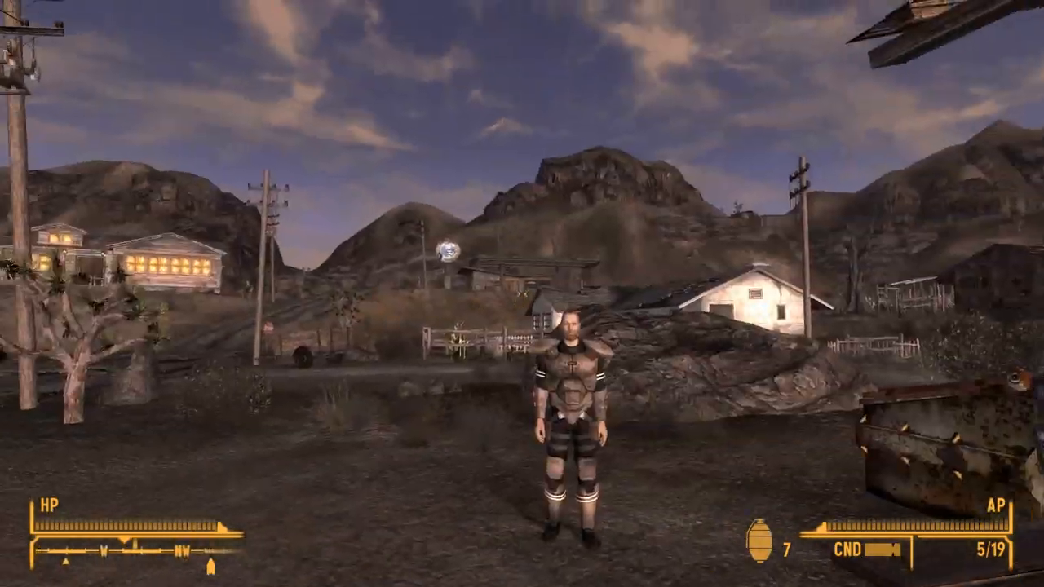
{"action": "key", "text": "w"}
{"action": "key", "text": "w"}
{"action": "key", "text": "s"}
{"action": "key", "text": "w"}
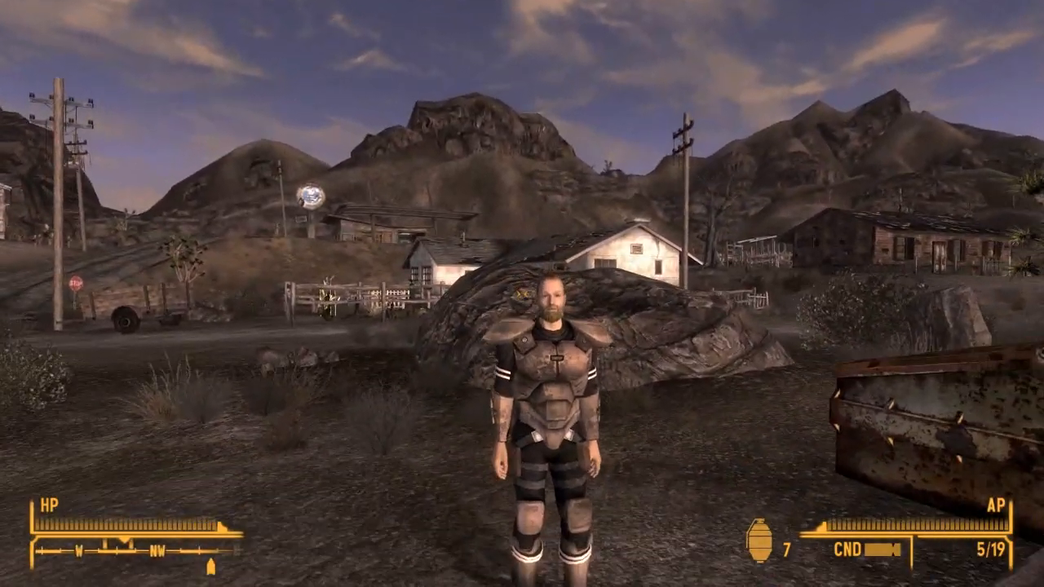
{"action": "key", "text": "s"}
{"action": "key", "text": "w"}
{"action": "key", "text": "s"}
{"action": "key", "text": "w"}
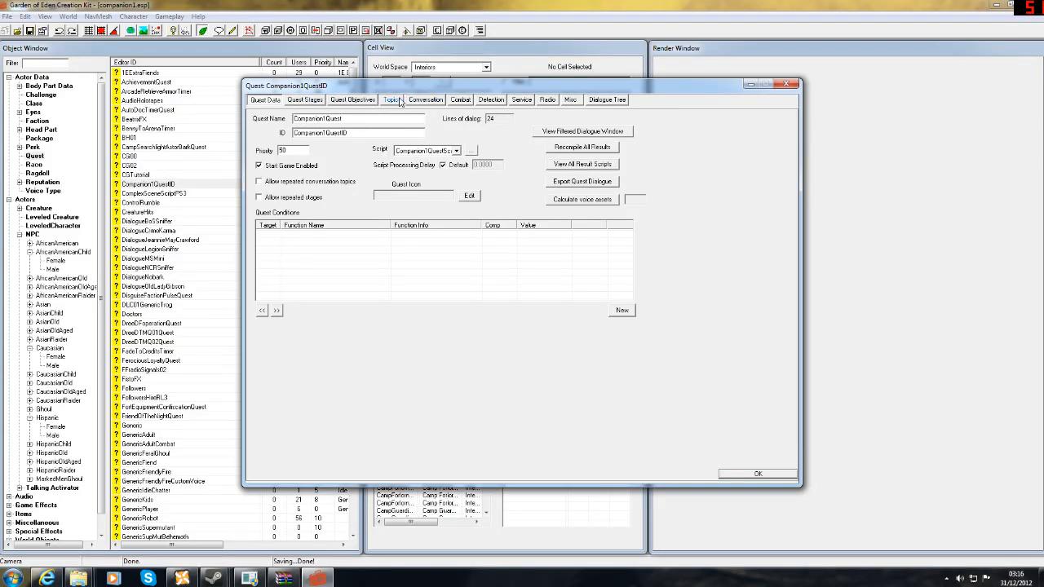
Step: Switch to the Garden of Eden Creation Kit and remove the companion1goodbye topic from Companion1QuestID
{"action": "left_click", "coordinate": [400, 103]}
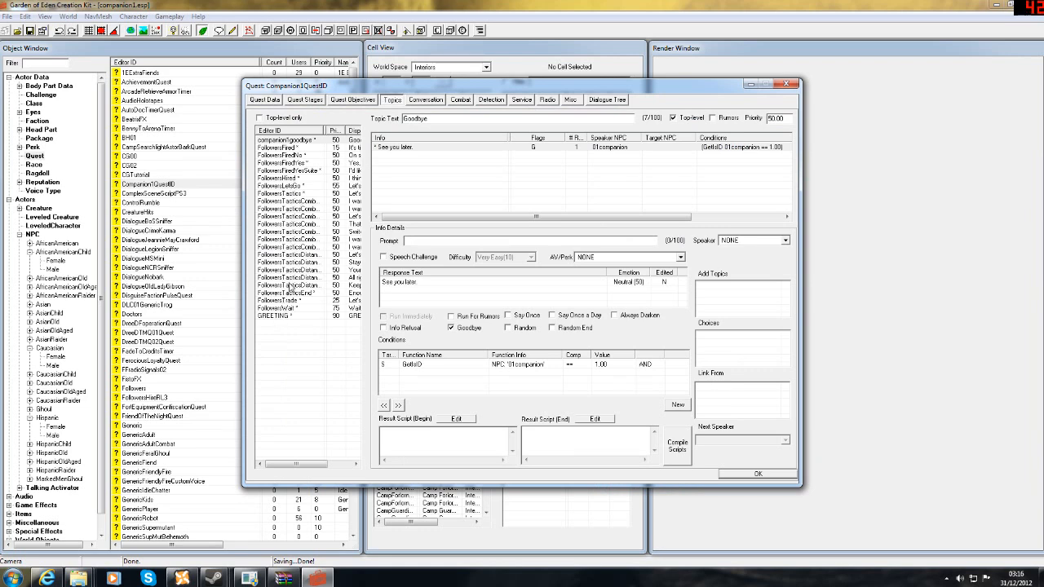
{"action": "right_click", "coordinate": [295, 141]}
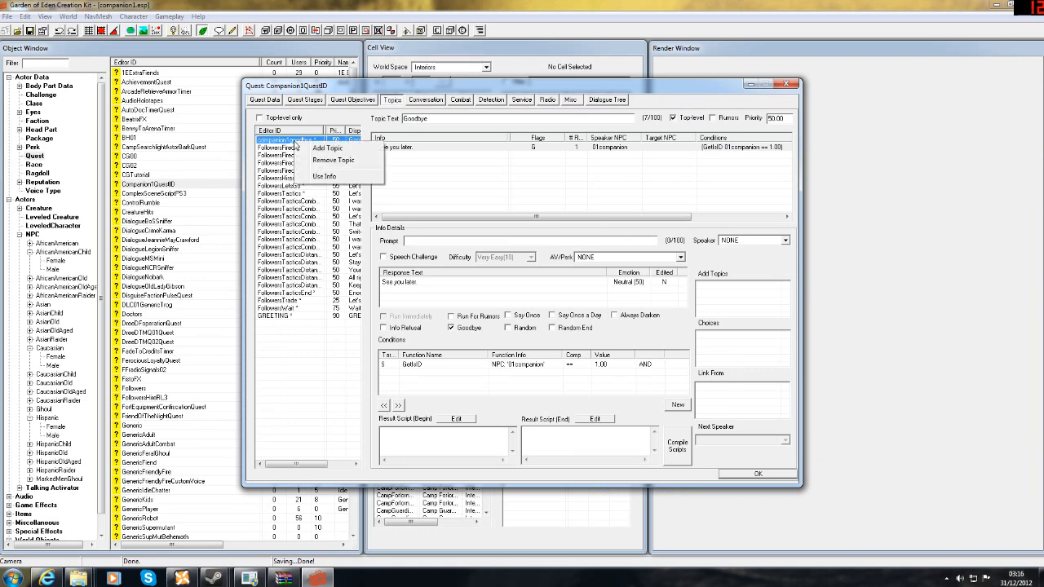
{"action": "left_click", "coordinate": [318, 166]}
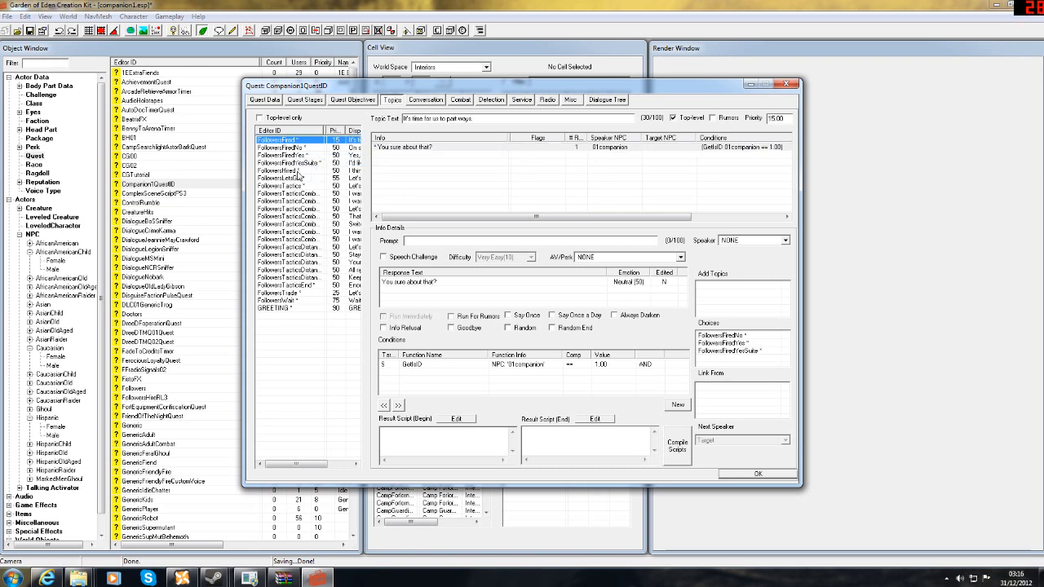
Step: Review the tactics topics' Goodbye flags and choices, including those of FollowersTactics and FollowersTacticsEnd
{"action": "left_click", "coordinate": [299, 239]}
{"action": "left_click", "coordinate": [304, 217]}
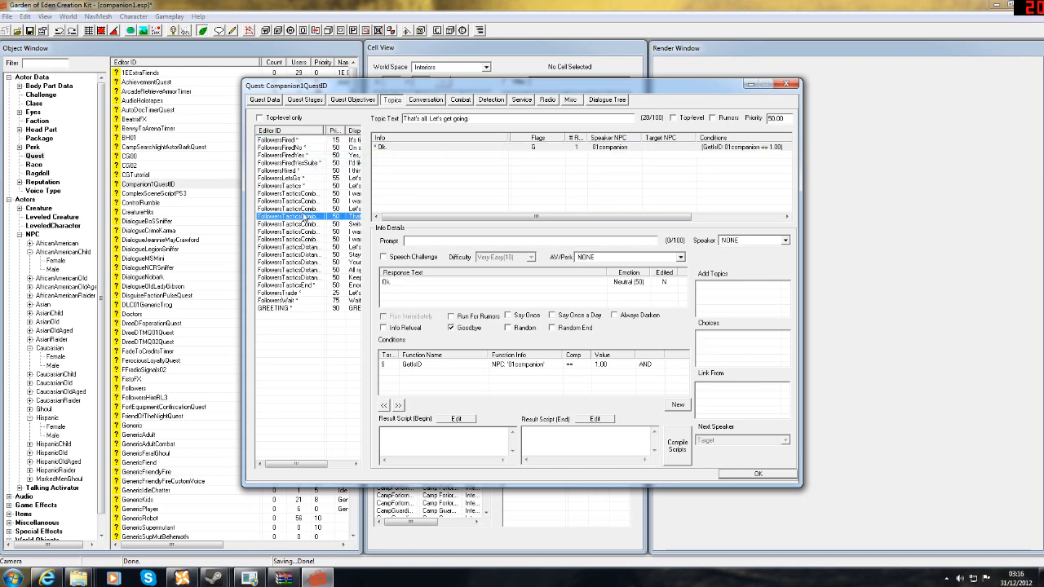
{"action": "left_click", "coordinate": [302, 202]}
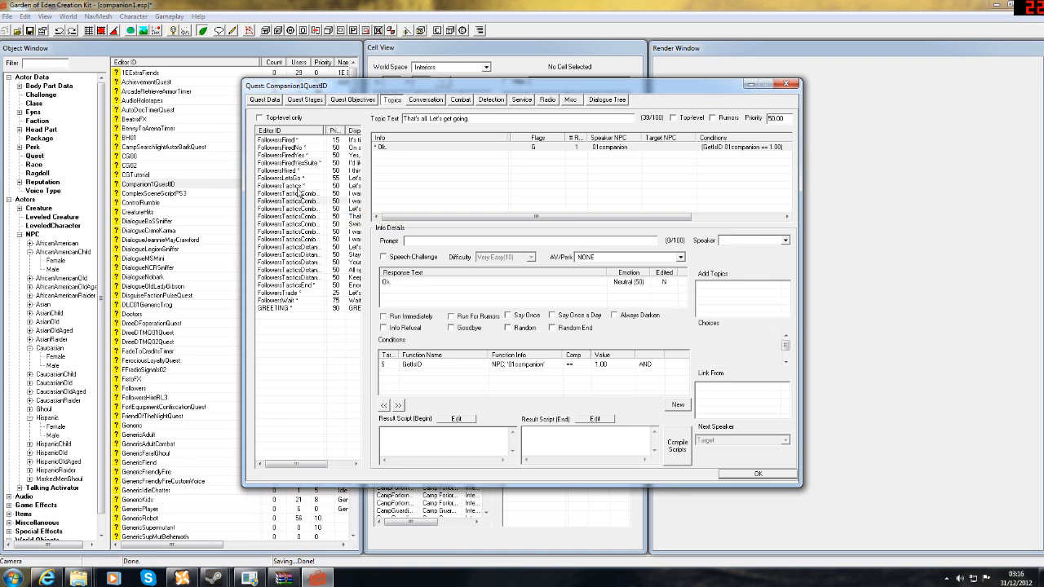
{"action": "left_click", "coordinate": [297, 187]}
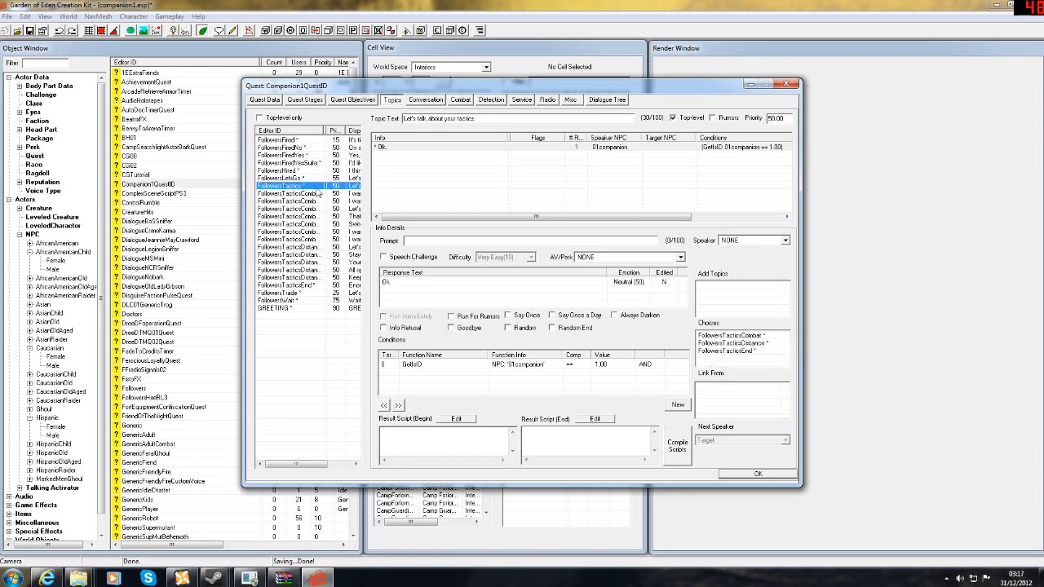
{"action": "left_click", "coordinate": [726, 352]}
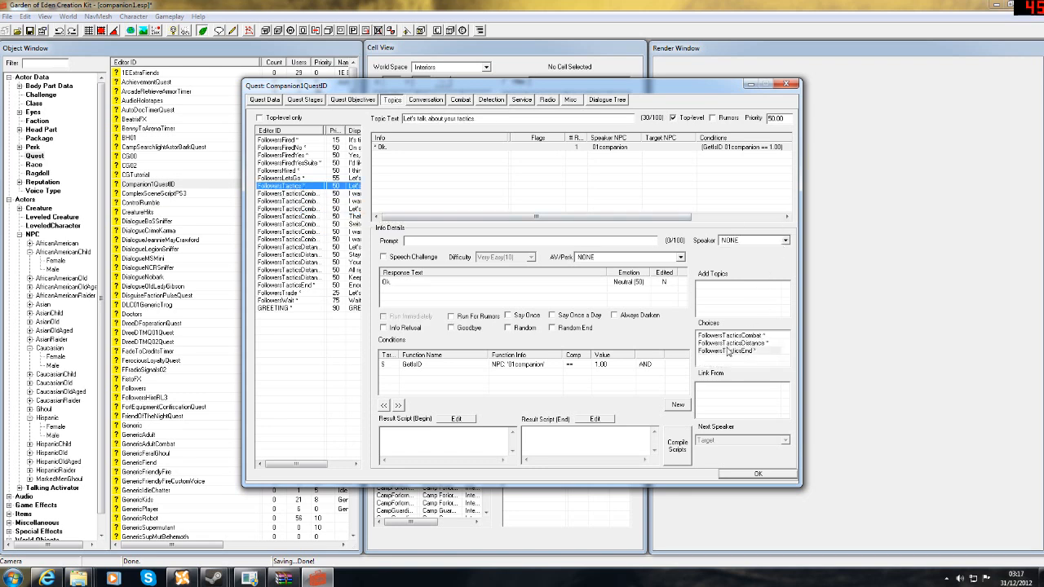
{"action": "left_click", "coordinate": [300, 284]}
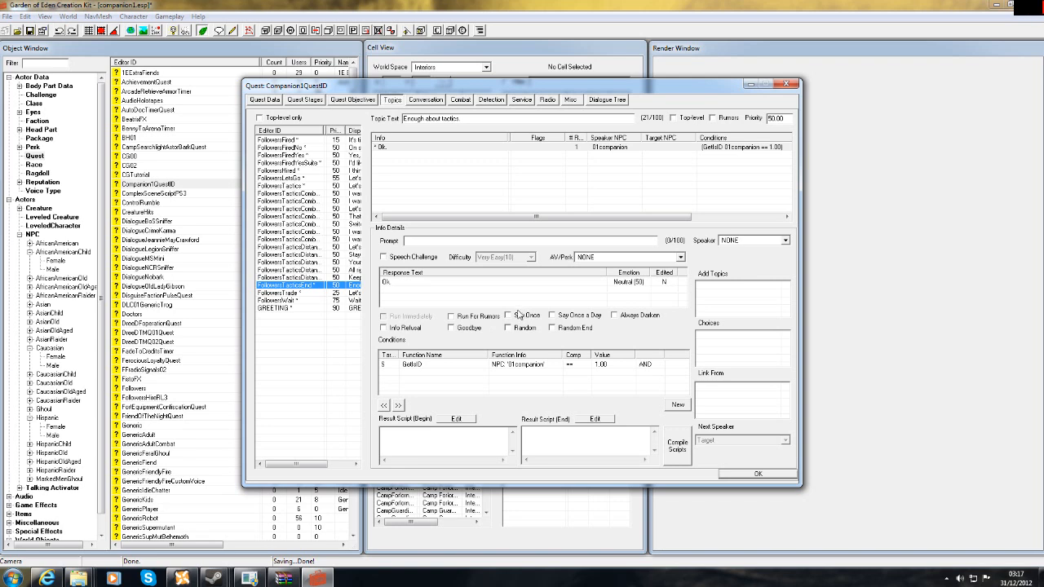
{"action": "left_click", "coordinate": [545, 177]}
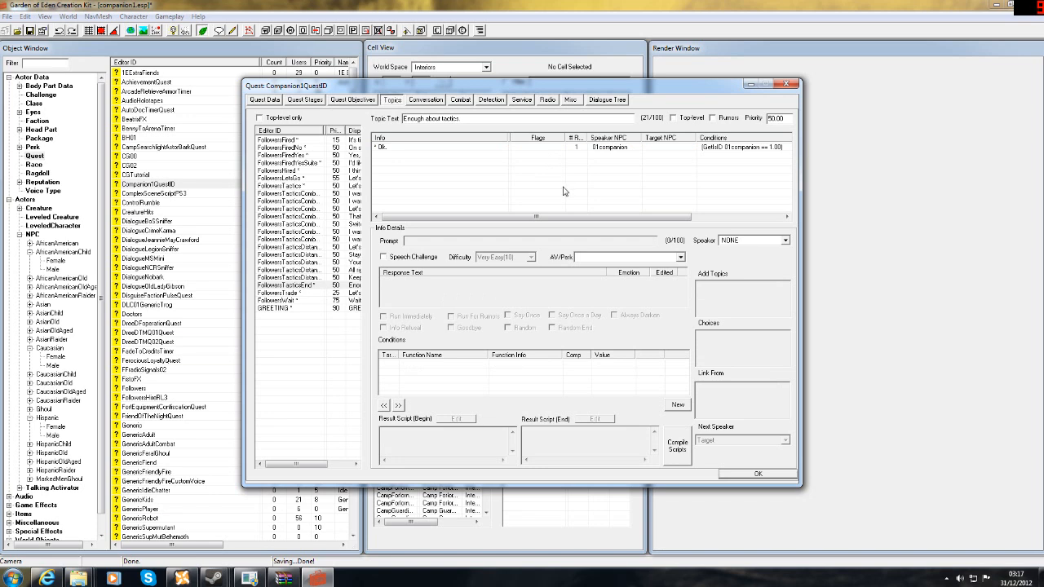